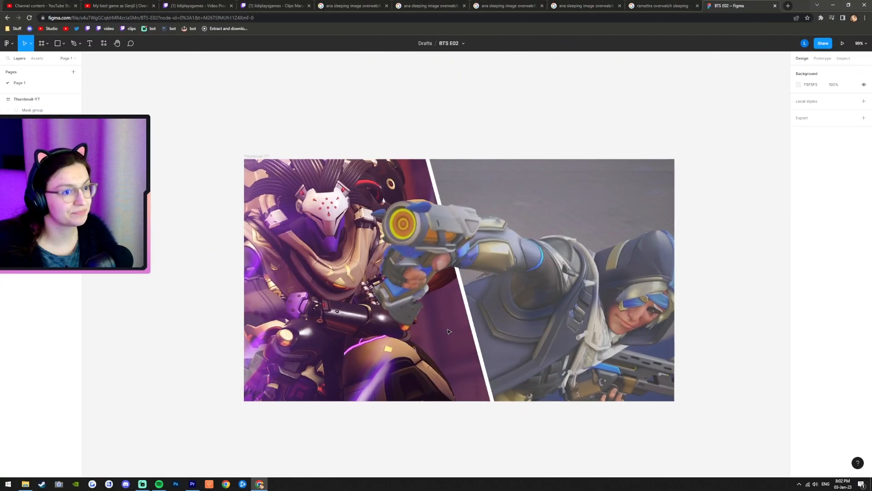
pyautogui.scroll(3, 373, 267)
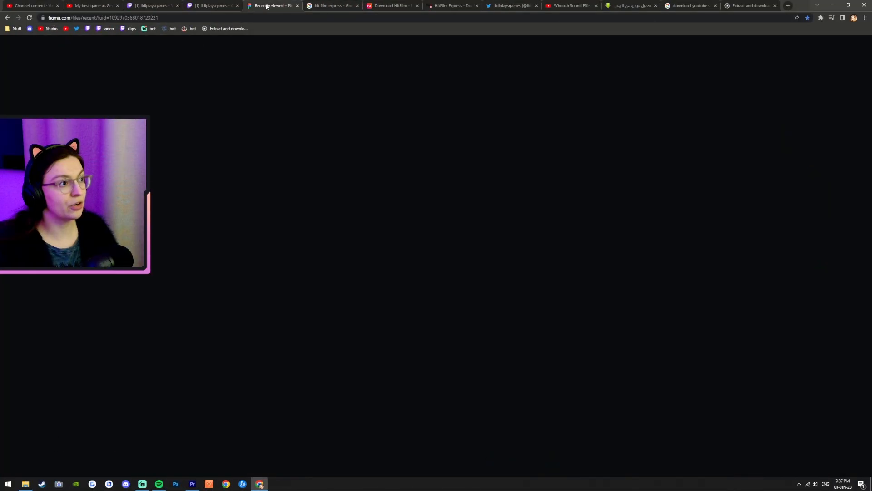
# Step: Close all browser tabs that come after the Figma tab
pyautogui.rightClick(269, 6)
pyautogui.click(299, 107)
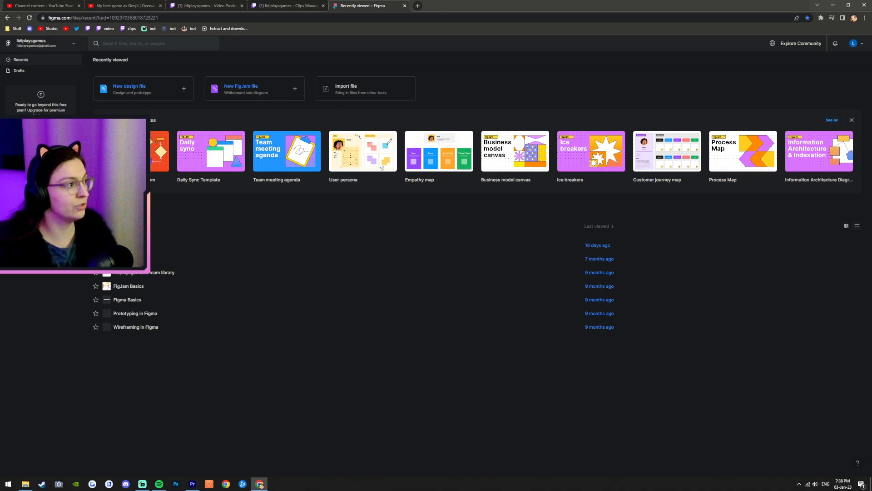
# Step: Create a new design file in Drafts and dismiss the tip about organizing work with sections
pyautogui.click(22, 71)
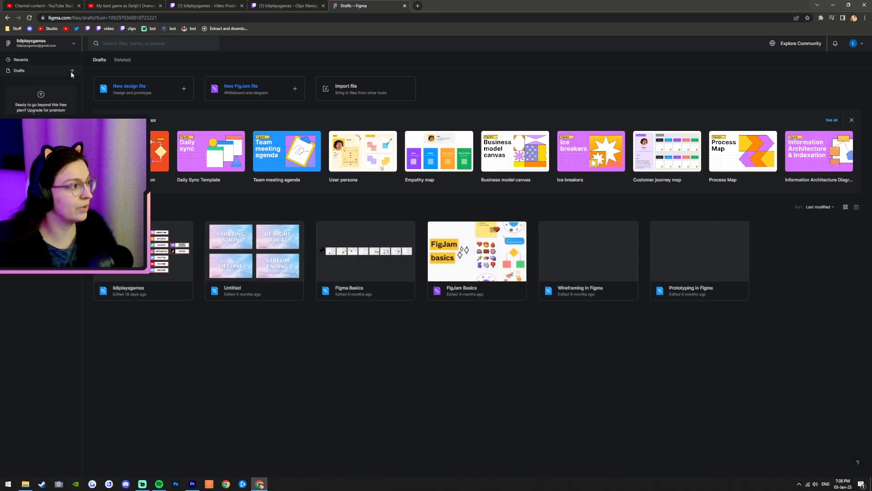
pyautogui.click(72, 71)
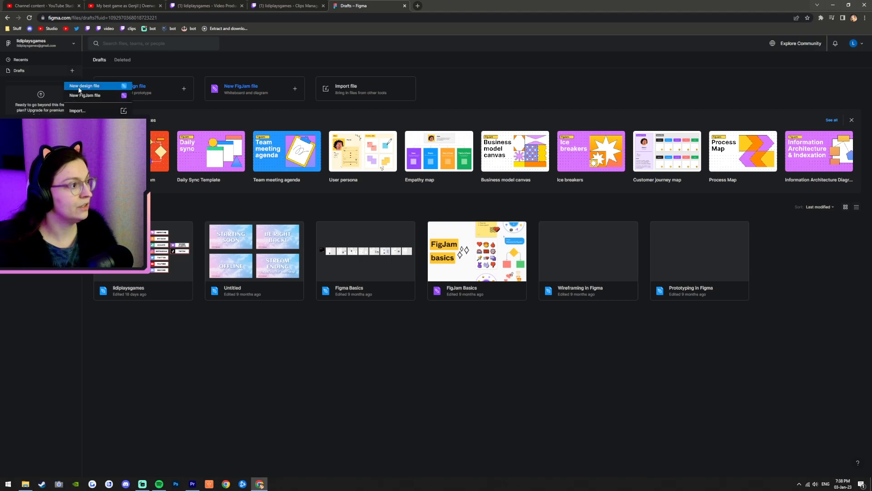
pyautogui.click(79, 88)
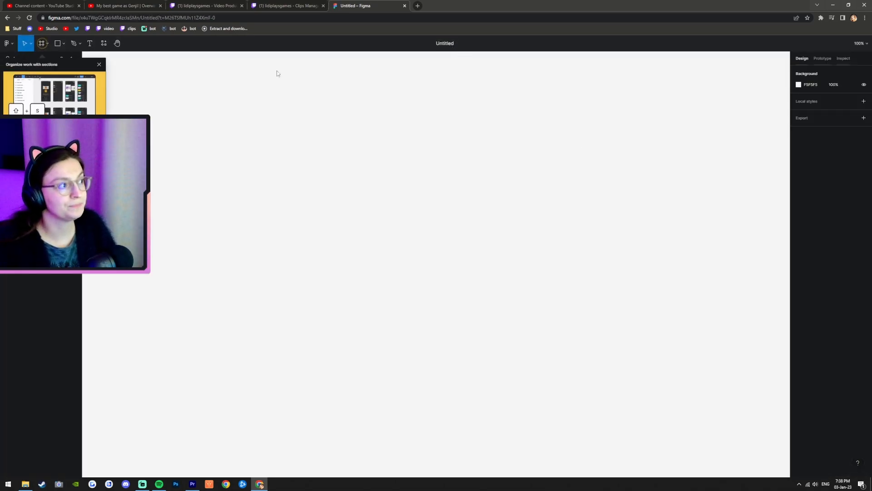
pyautogui.click(161, 62)
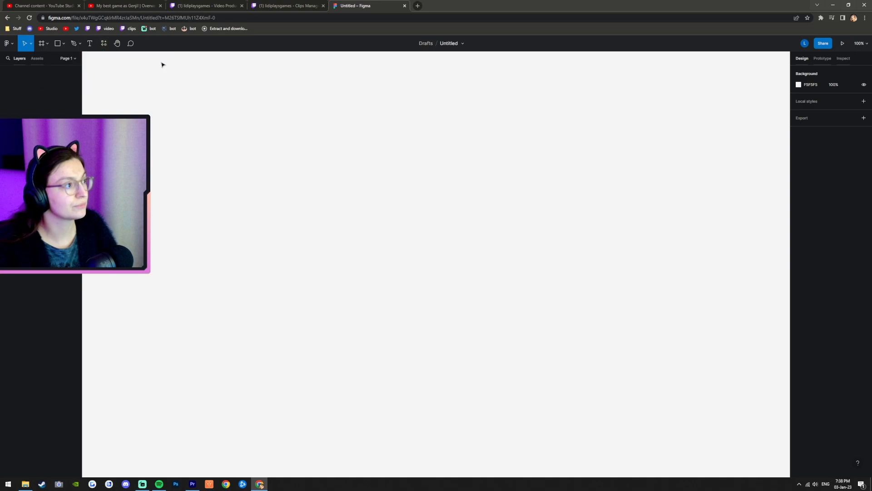
# Step: Rename the untitled design file as BTS E02
pyautogui.click(450, 44)
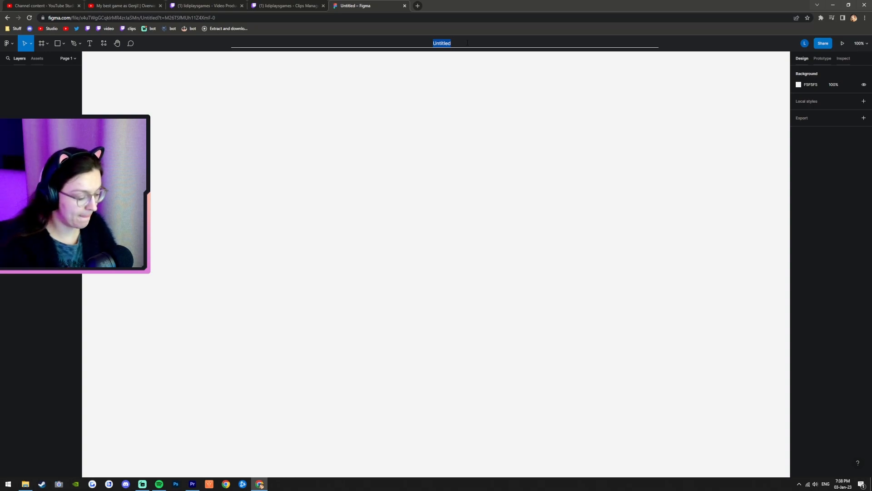
pyautogui.write('B')
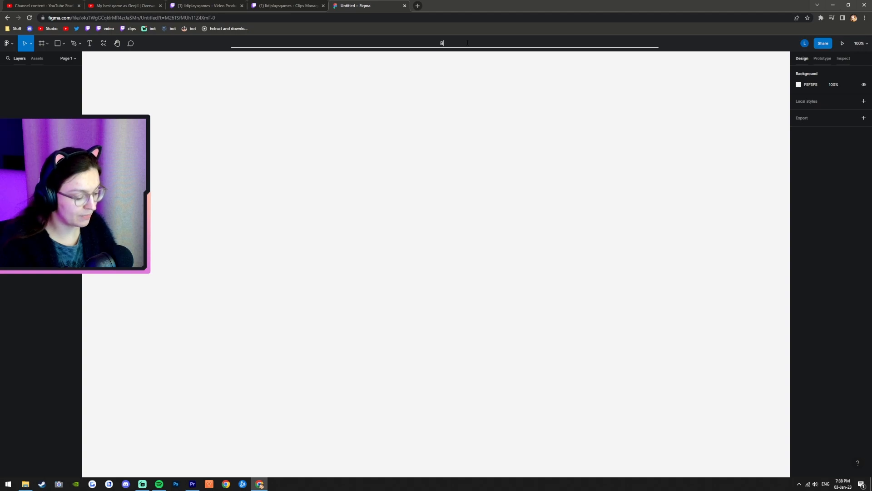
pyautogui.write('TS E02')
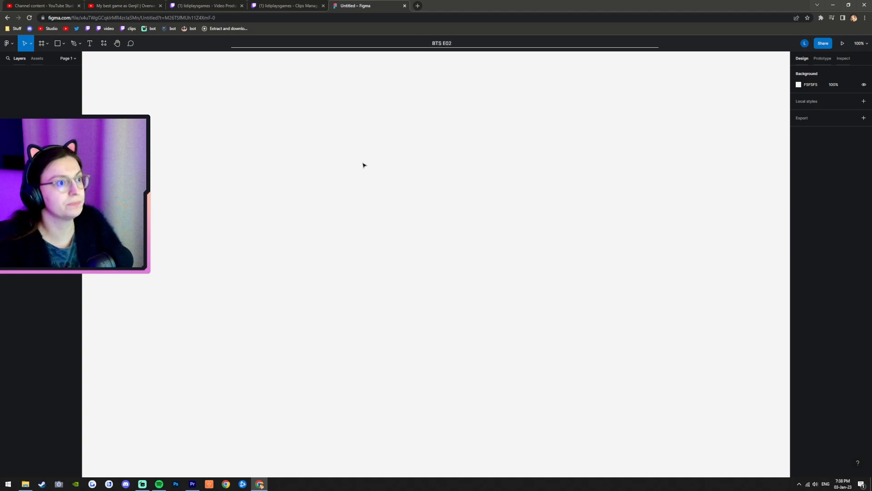
pyautogui.press('Return')
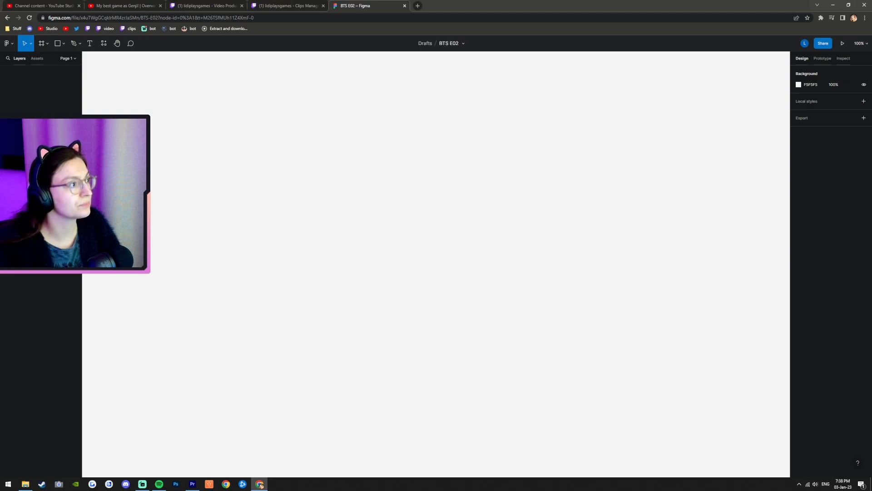
# Step: Turn off the Dark Reader extension so Figma uses its own colours
pyautogui.click(820, 18)
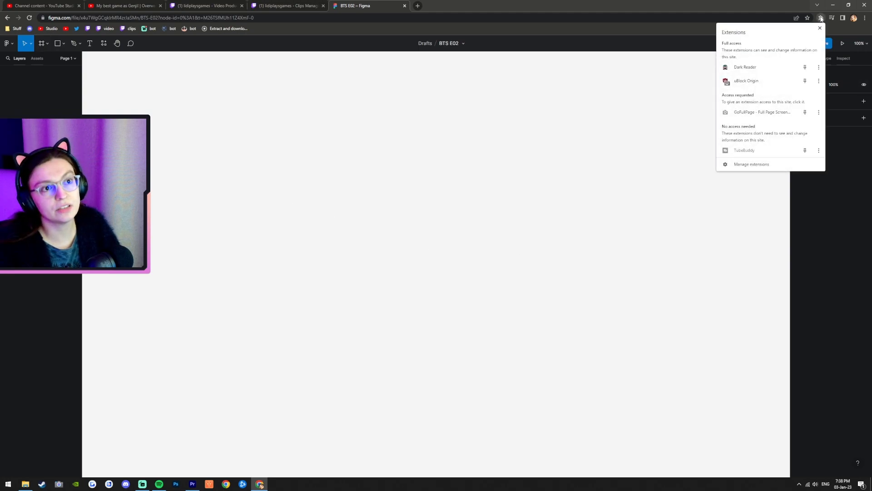
pyautogui.click(819, 68)
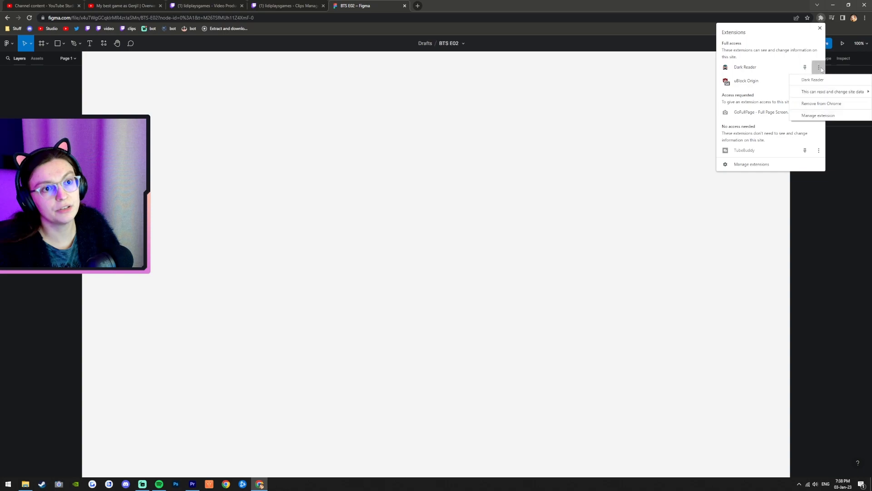
pyautogui.click(756, 68)
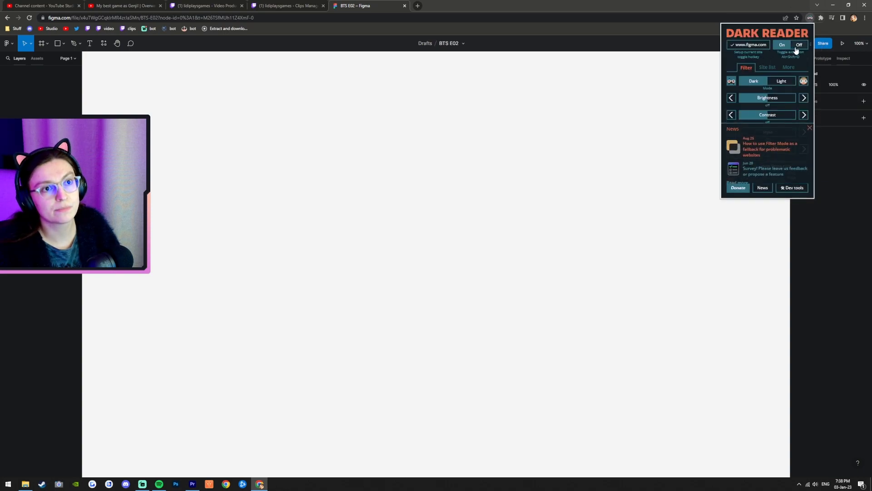
pyautogui.click(798, 48)
pyautogui.click(651, 18)
pyautogui.click(451, 208)
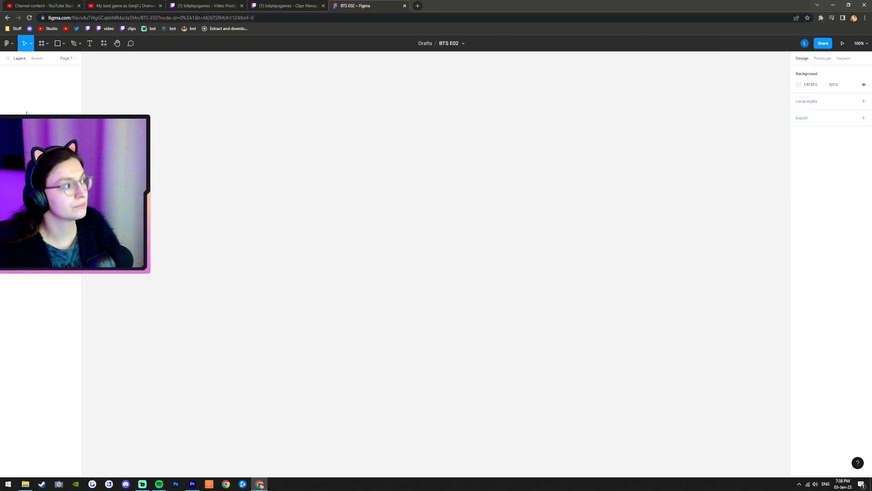
# Step: Show the page list and add several extra pages to the file
pyautogui.click(39, 58)
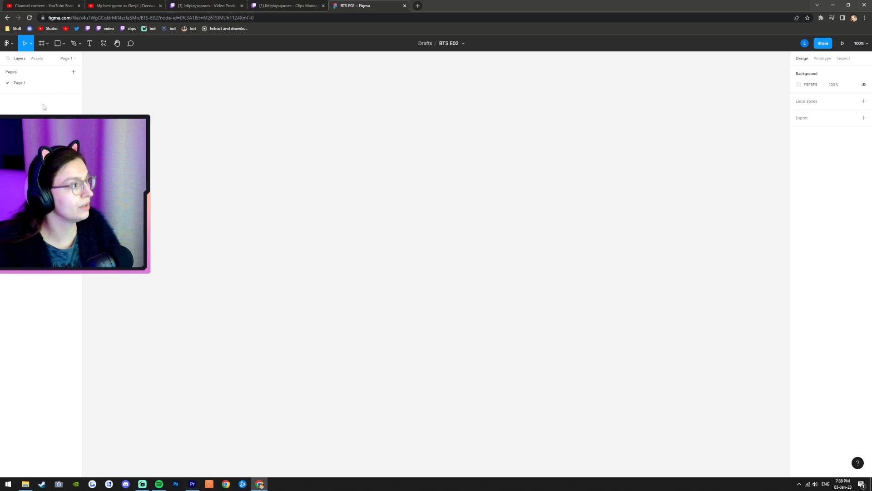
pyautogui.click(73, 71)
pyautogui.click(74, 72)
pyautogui.click(73, 71)
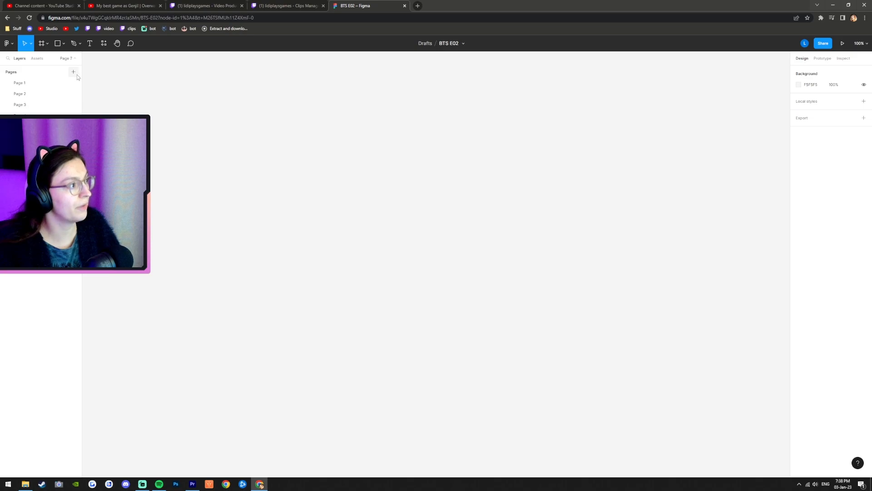
# Step: Return to Page 1 and delete all the other pages from the file
pyautogui.click(20, 82)
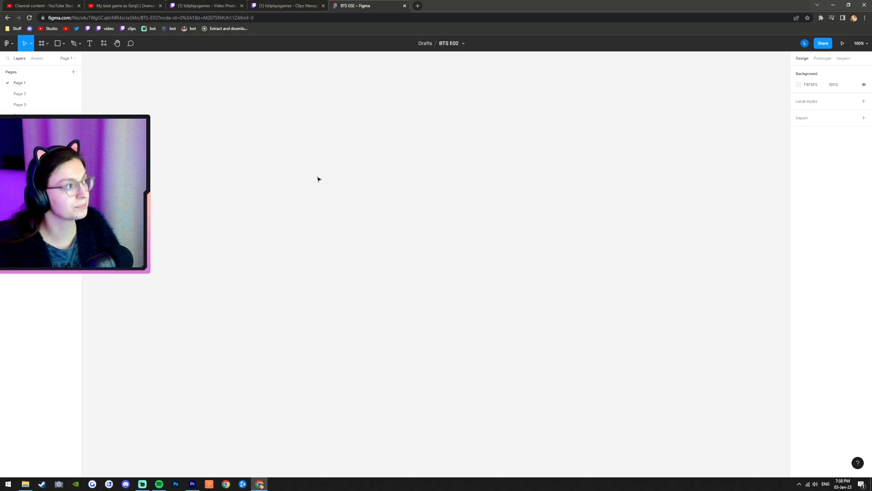
pyautogui.rightClick(20, 95)
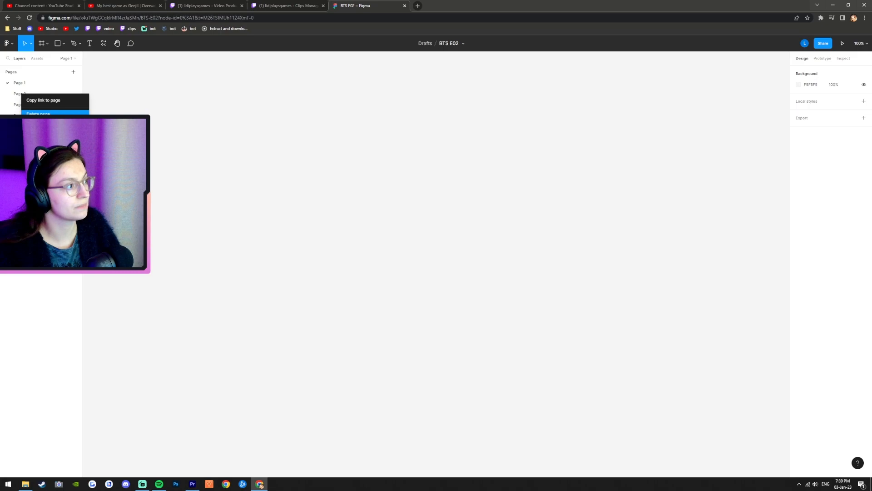
pyautogui.click(41, 113)
pyautogui.rightClick(34, 93)
pyautogui.click(35, 111)
pyautogui.rightClick(24, 94)
pyautogui.click(29, 110)
pyautogui.rightClick(24, 95)
pyautogui.click(29, 111)
pyautogui.rightClick(22, 94)
pyautogui.click(36, 112)
pyautogui.rightClick(25, 94)
pyautogui.click(29, 110)
pyautogui.rightClick(25, 95)
pyautogui.click(29, 110)
pyautogui.rightClick(25, 95)
pyautogui.click(30, 111)
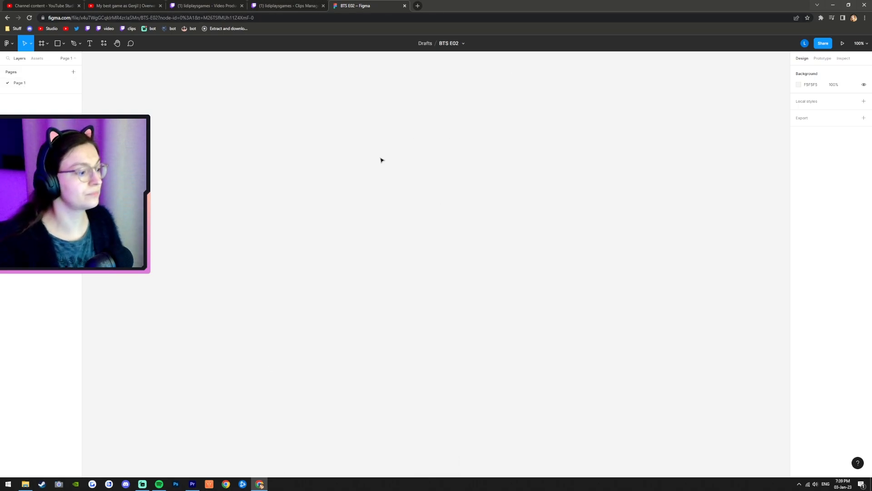
# Step: Search Google Images for "ana sleeping image overwatch" in a new browser tab
pyautogui.click(418, 5)
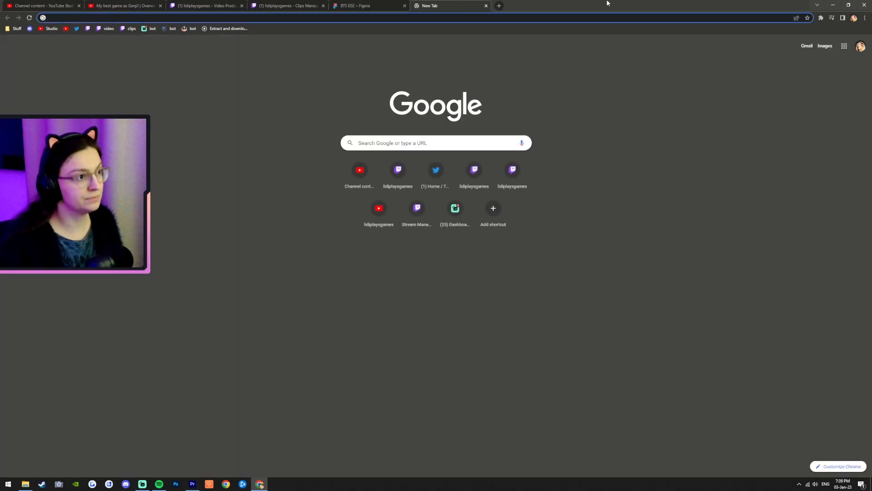
pyautogui.write('ana s')
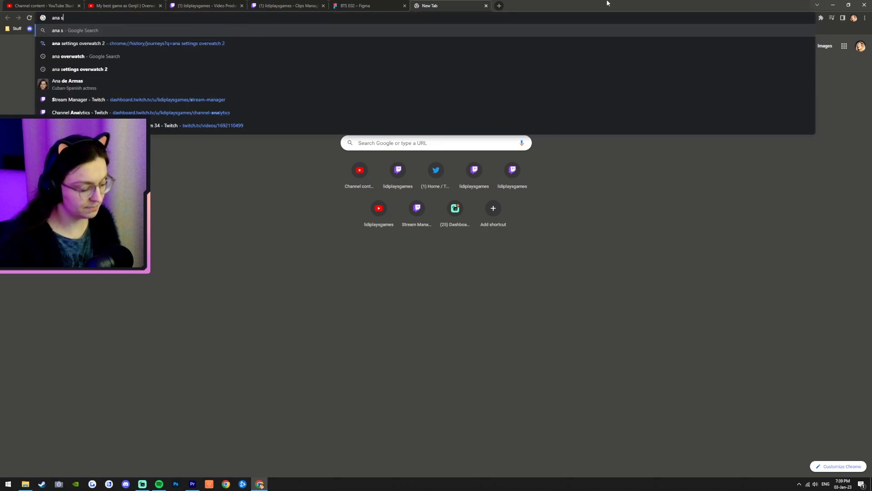
pyautogui.write('leeping image')
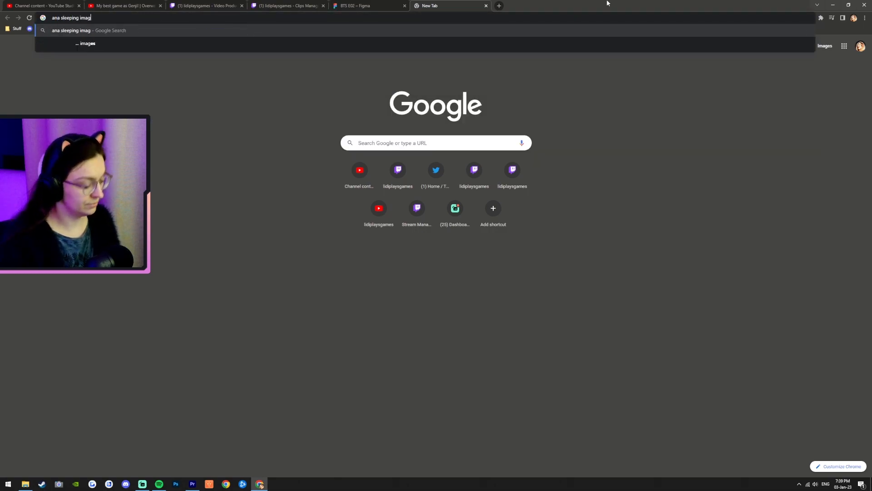
pyautogui.press('Return')
pyautogui.click(158, 53)
pyautogui.write('overwat')
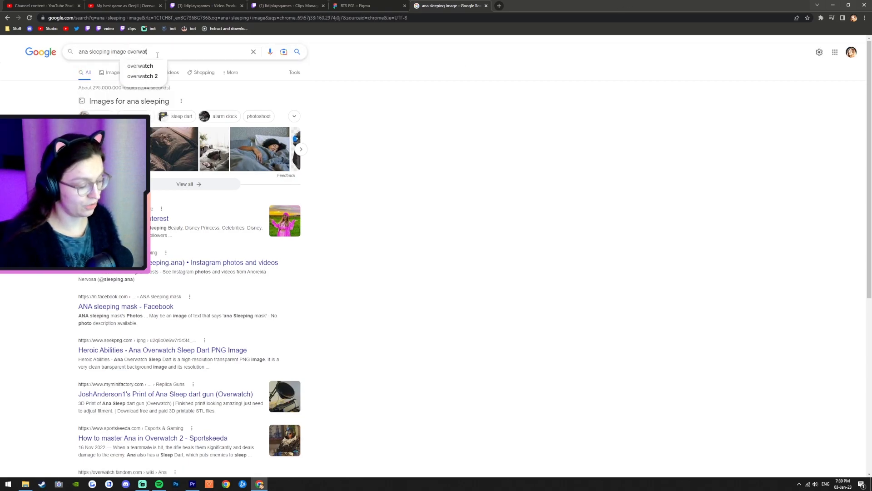
pyautogui.write('ch')
pyautogui.press('Return')
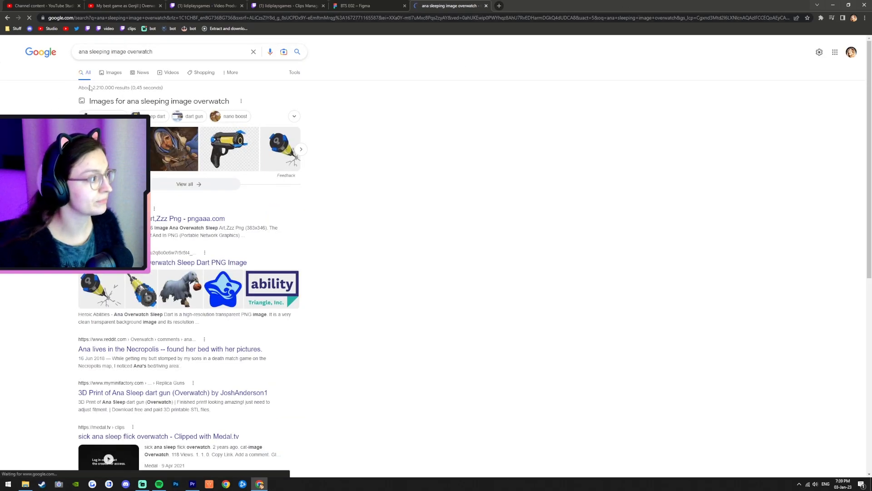
pyautogui.click(111, 72)
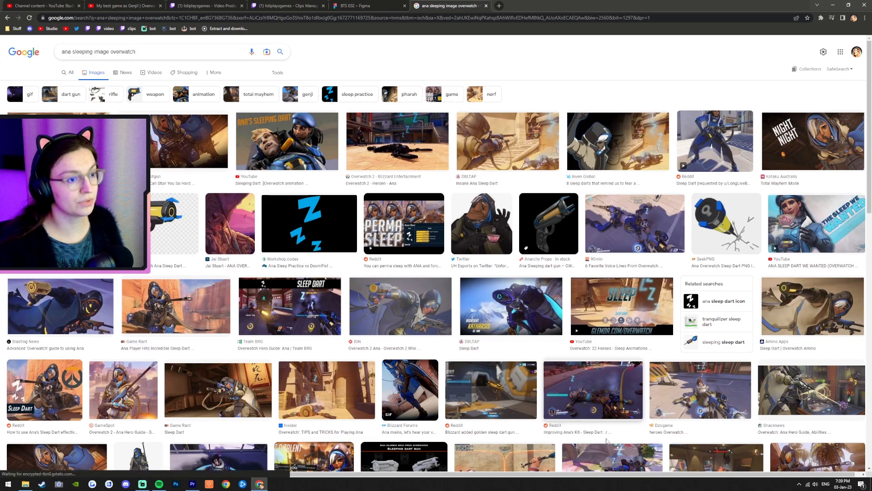
# Step: Check the encoding progress in Premiere Pro, and open Stream37-win1.mp4 from the Recordings folder
pyautogui.click(192, 483)
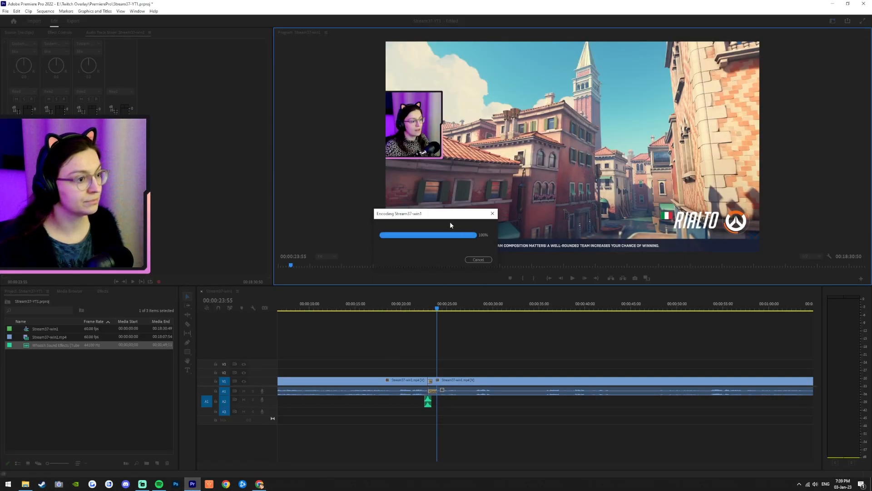
pyautogui.click(25, 483)
pyautogui.click(345, 125)
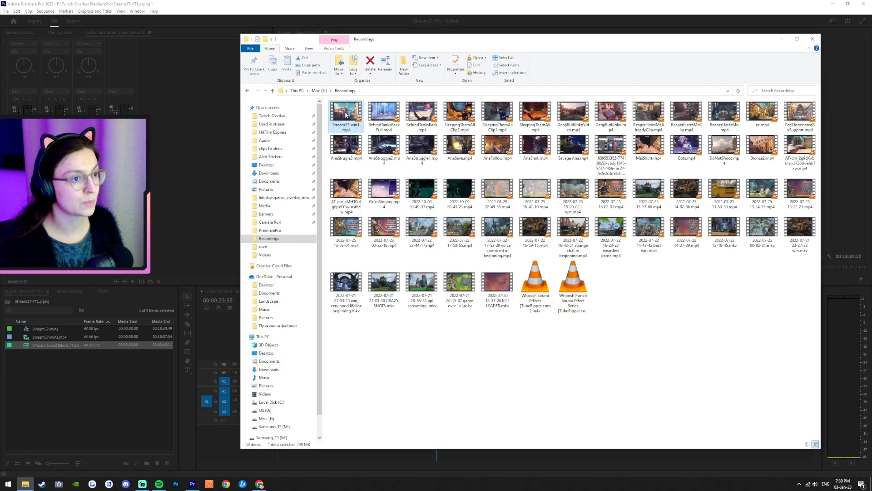
pyautogui.doubleClick(339, 125)
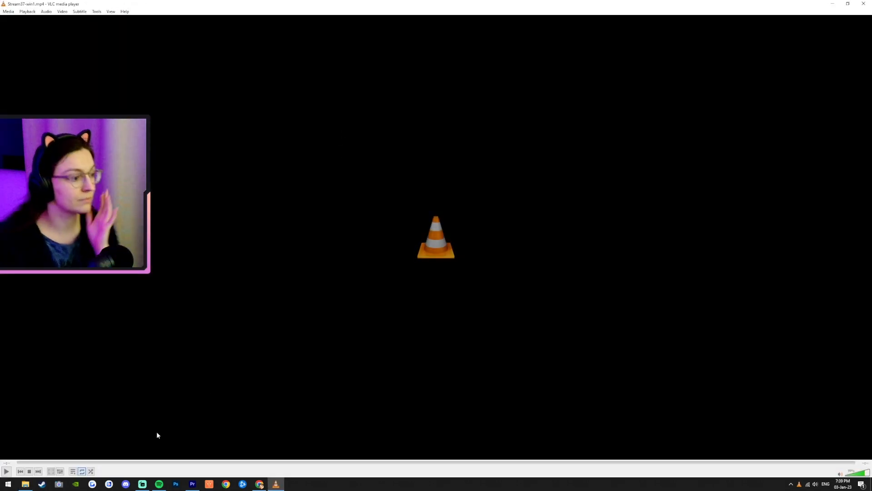
# Step: Seek through the video to the moment where Ramattra is put to sleep, and pause it there
pyautogui.click(500, 279)
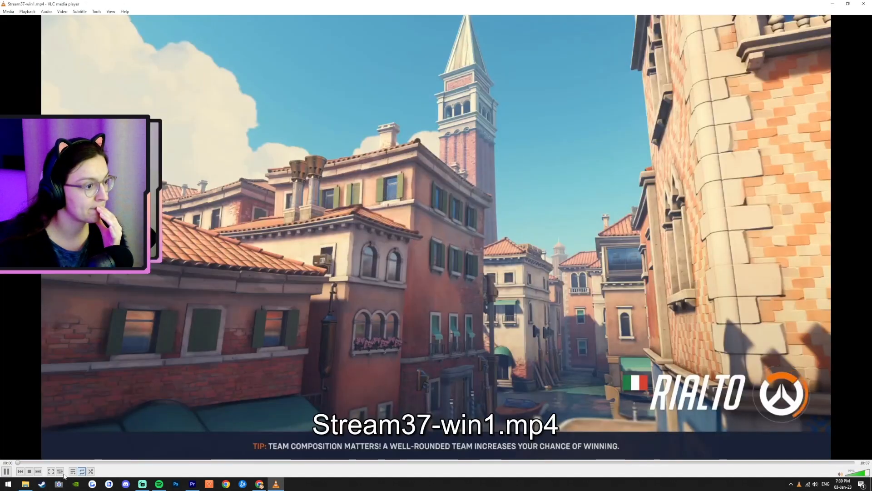
pyautogui.moveTo(57, 463); pyautogui.dragTo(214, 462)
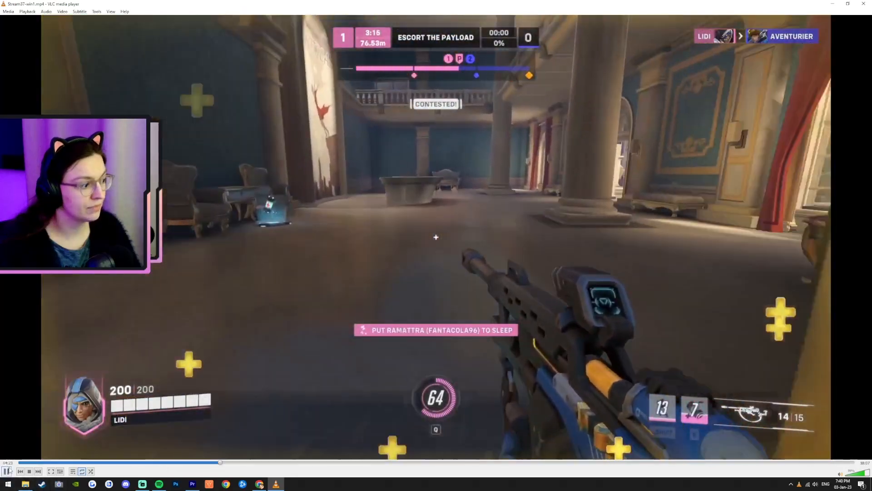
pyautogui.press('space')
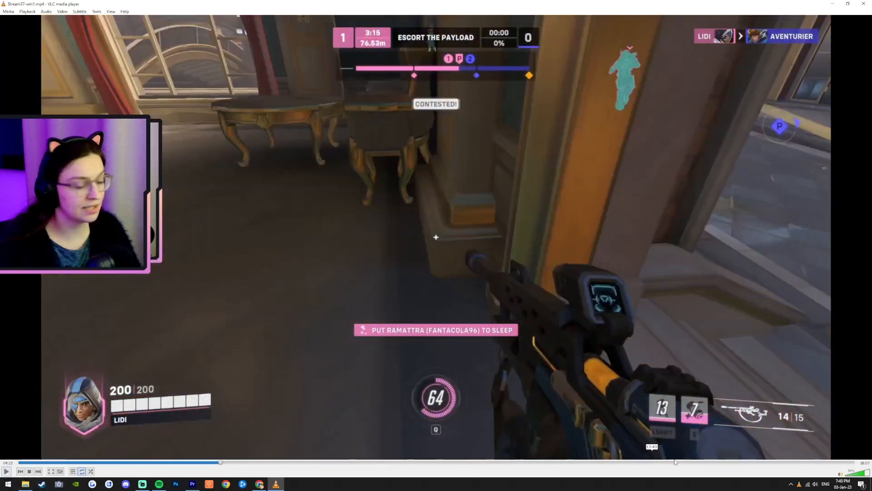
# Step: Switch back to Chrome, open two Ana image results in new tabs, and search images for "ana sleeping image overwatch ramattra"
pyautogui.click(259, 483)
pyautogui.click(145, 53)
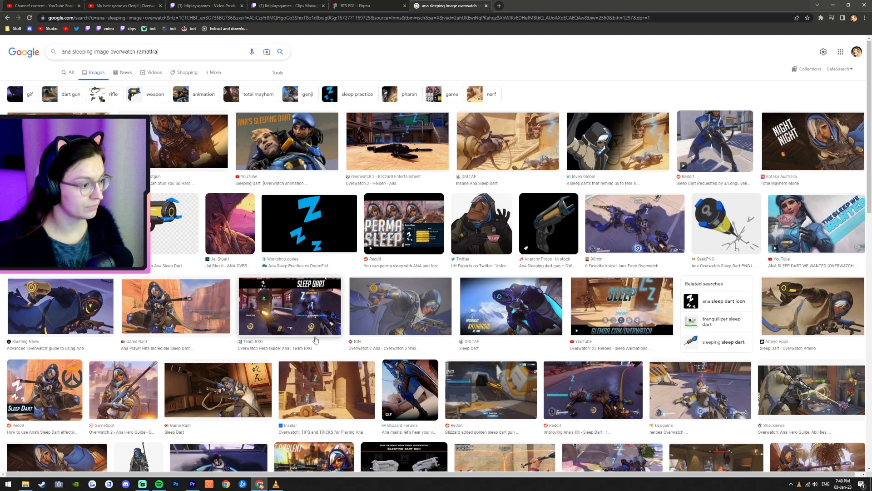
pyautogui.middleClick(308, 412)
pyautogui.middleClick(91, 136)
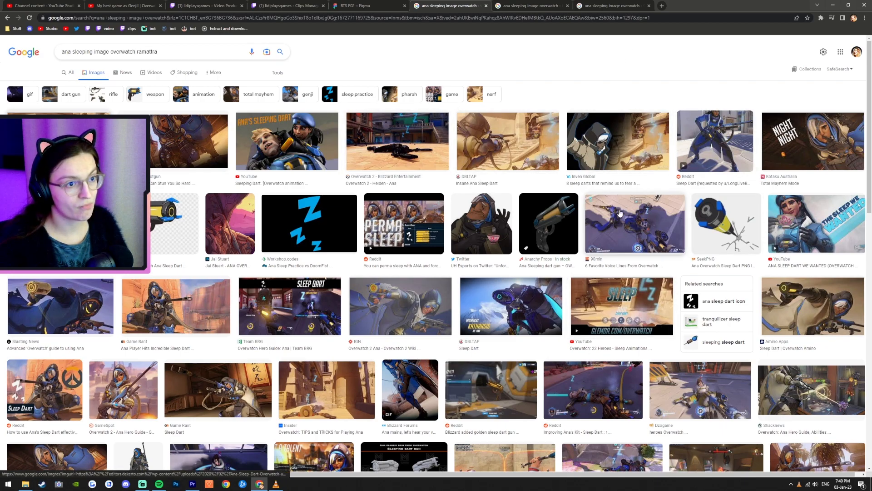
pyautogui.press('Return')
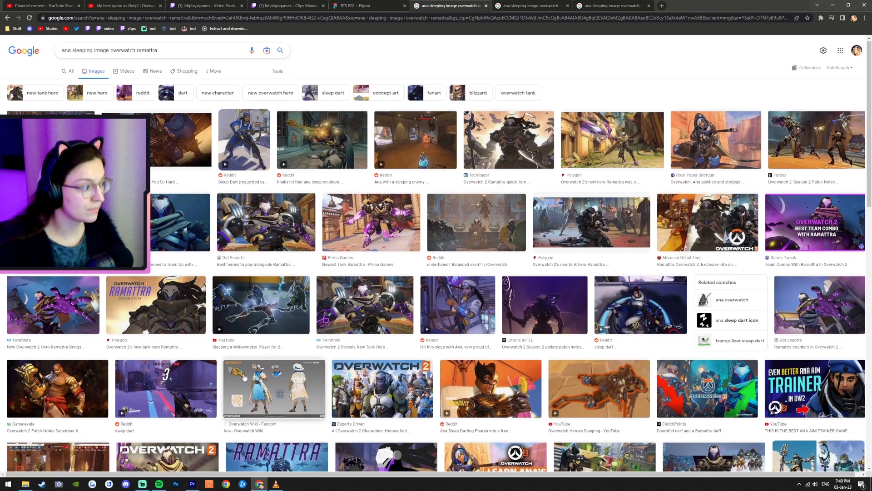
pyautogui.scroll(-4, 192, 361)
pyautogui.scroll(-4, 375, 370)
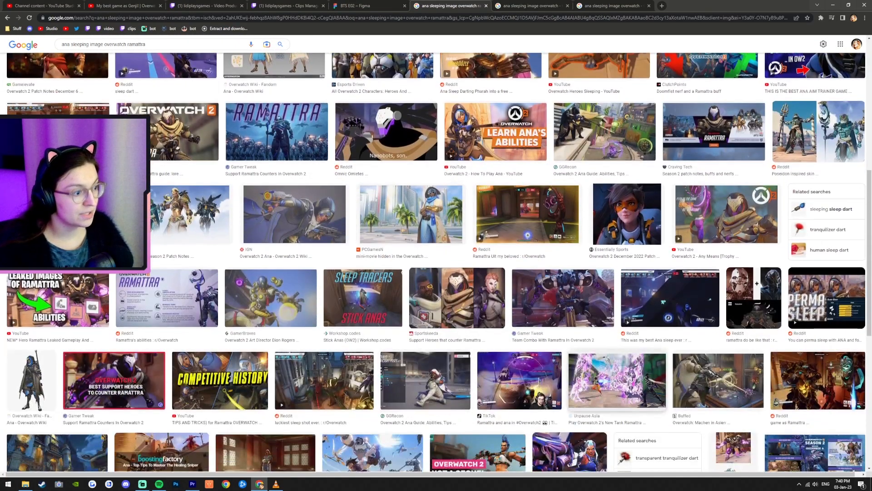
# Step: Browse the image results for Ana and Ramattra, open the Buffed screenshot of Ana aiming in a new tab, and view it
pyautogui.scroll(-4, 627, 370)
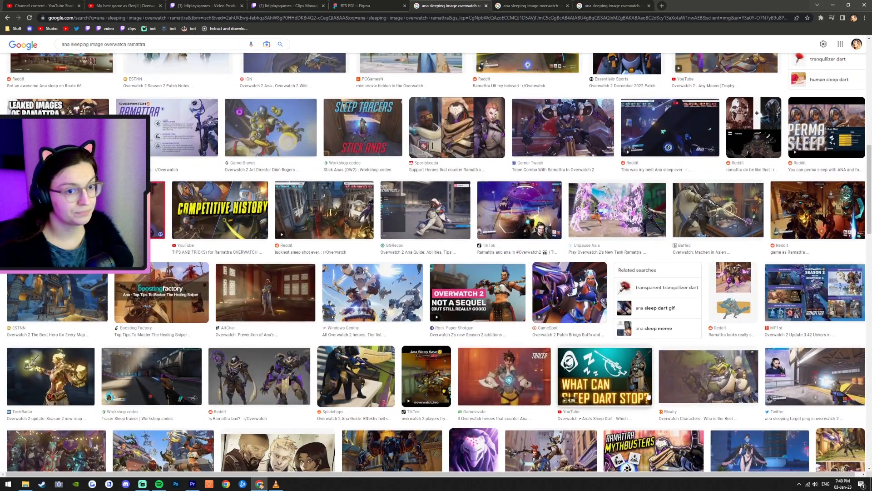
pyautogui.scroll(4, 637, 385)
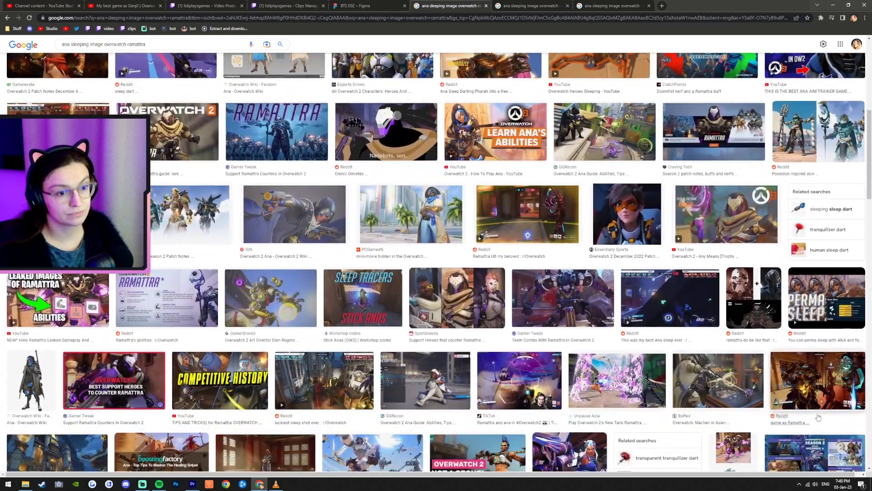
pyautogui.middleClick(729, 393)
pyautogui.hotkey('ctrl', 'Tab')
pyautogui.hotkey('ctrl', 'Tab')
pyautogui.hotkey('ctrl', 'Tab')
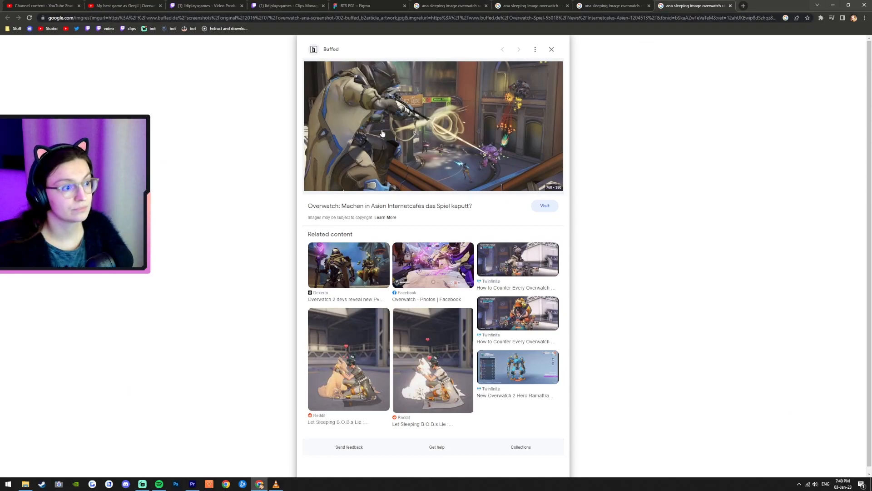
# Step: Compare the Insider, Dexerto and Buffed images in their open tabs, and return to browsing the Ana and Ramattra image results
pyautogui.click(525, 5)
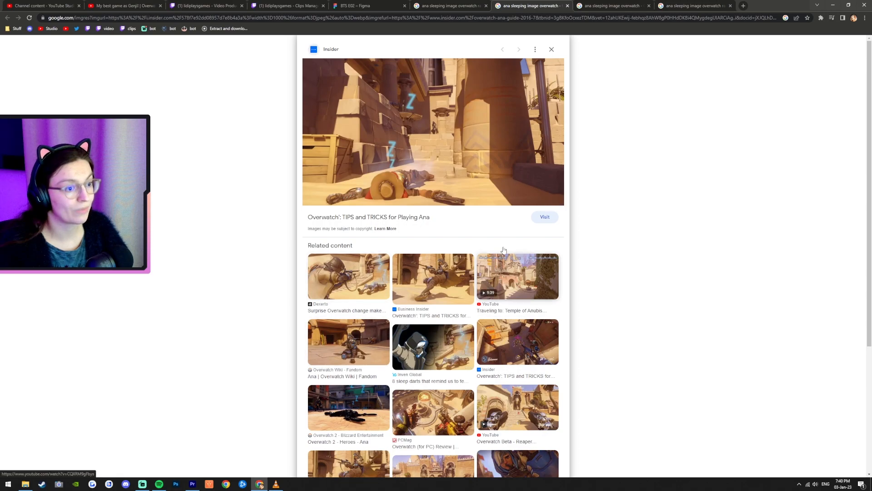
pyautogui.click(629, 5)
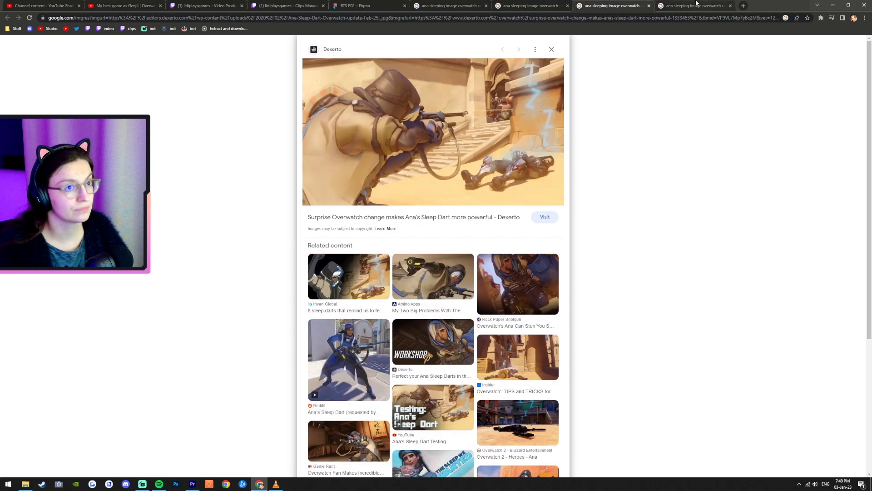
pyautogui.click(695, 5)
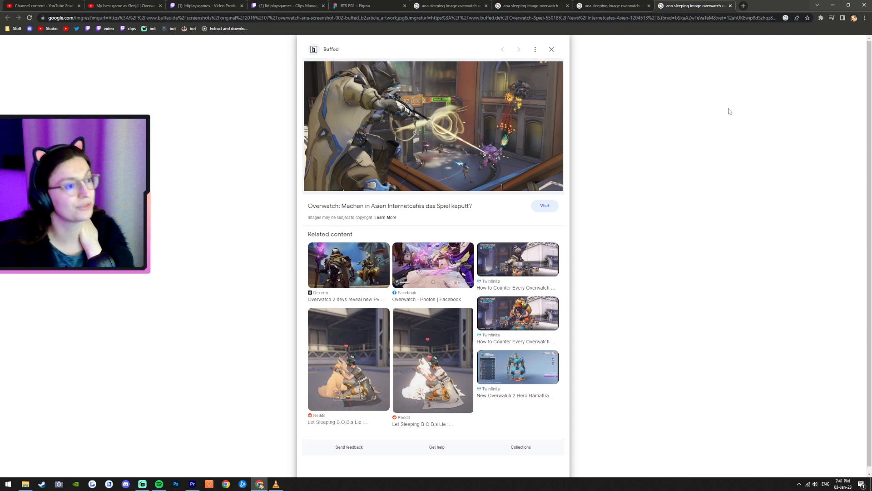
pyautogui.click(609, 5)
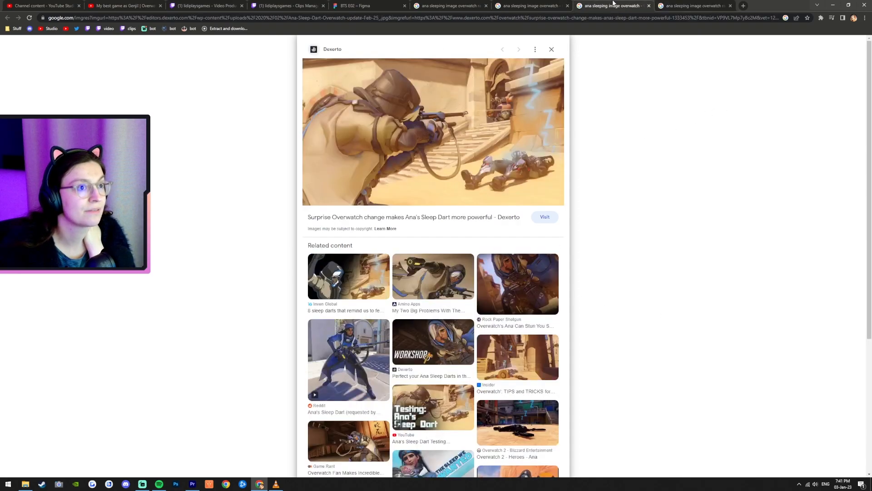
pyautogui.click(532, 5)
pyautogui.click(454, 5)
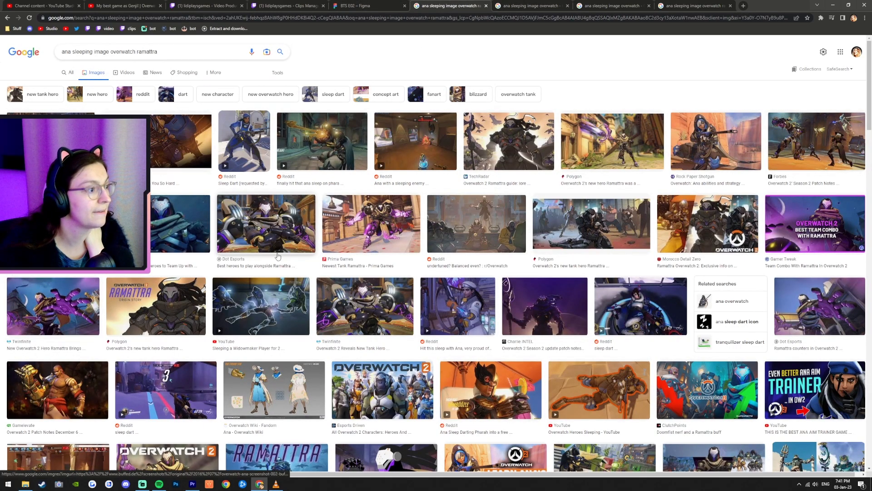
pyautogui.scroll(-2, 298, 358)
pyautogui.scroll(-2, 299, 357)
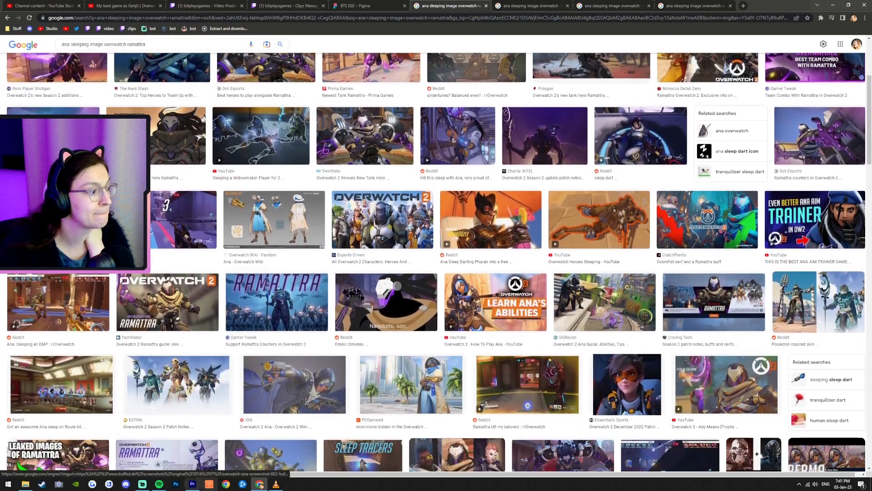
# Step: Switch to VLC, replay the part of Stream37-win1.mp4 around Ramattra being put to sleep, and pause it
pyautogui.click(276, 483)
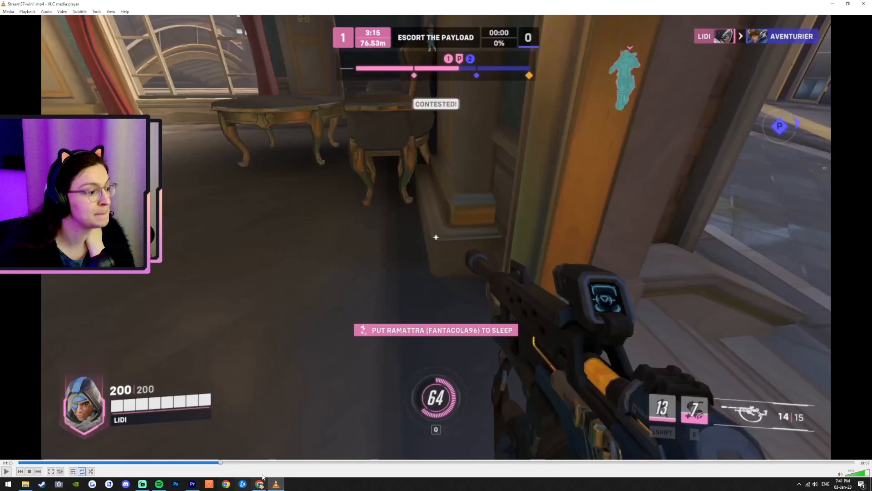
pyautogui.click(218, 463)
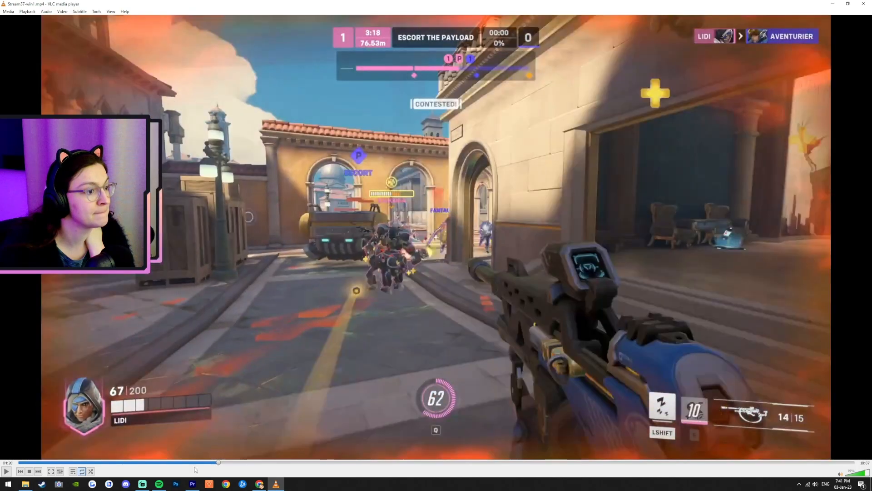
pyautogui.click(6, 471)
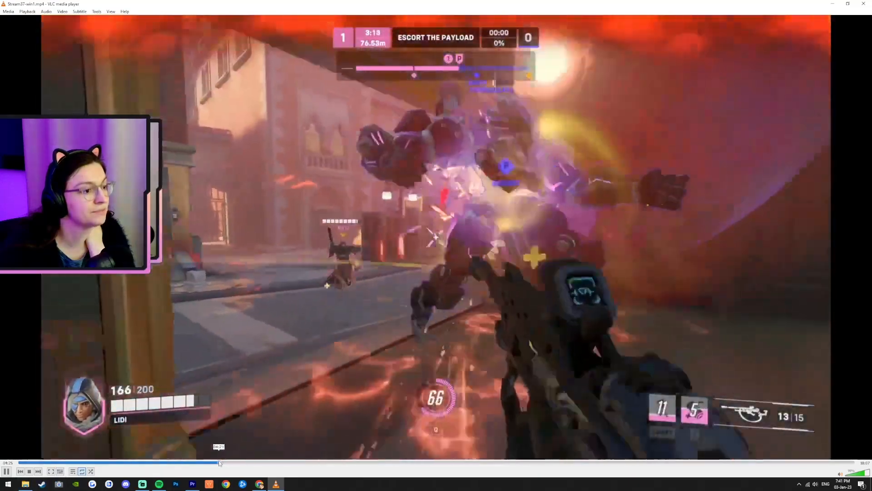
pyautogui.click(221, 463)
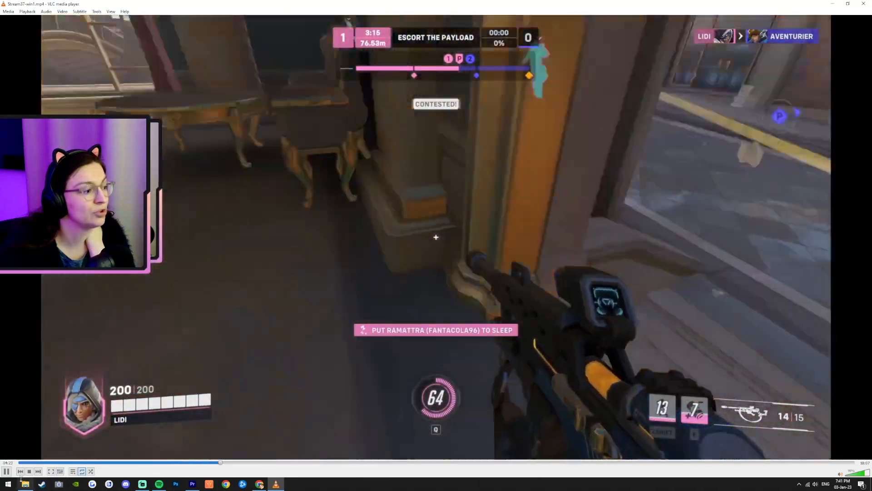
pyautogui.press('space')
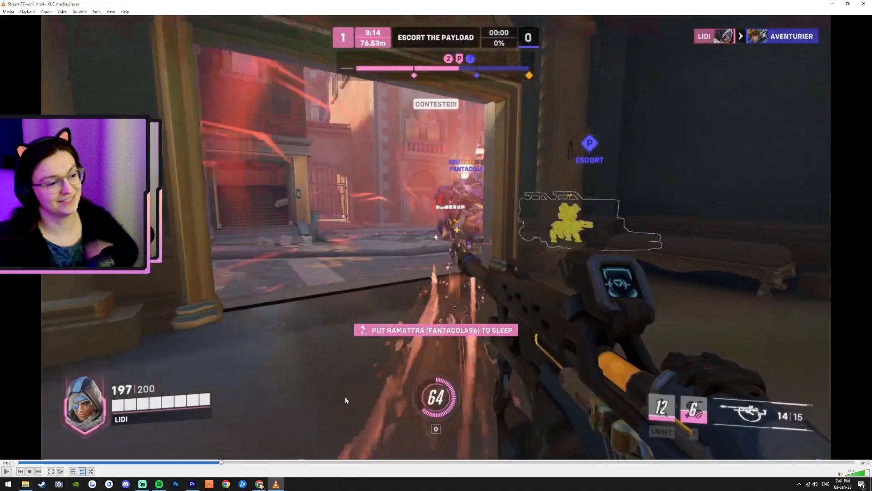
# Step: Switch back to Chrome, open the IGN "Overwatch 2 Ana" image result, and copy the image
pyautogui.click(277, 484)
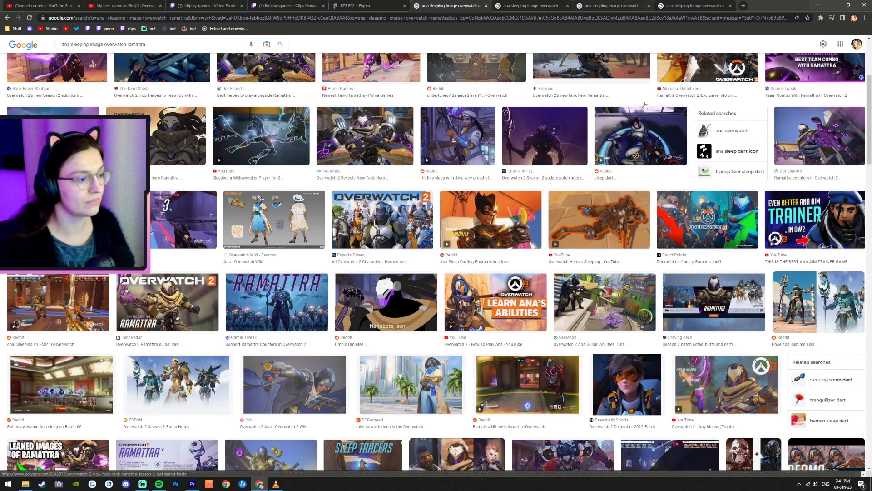
pyautogui.click(313, 393)
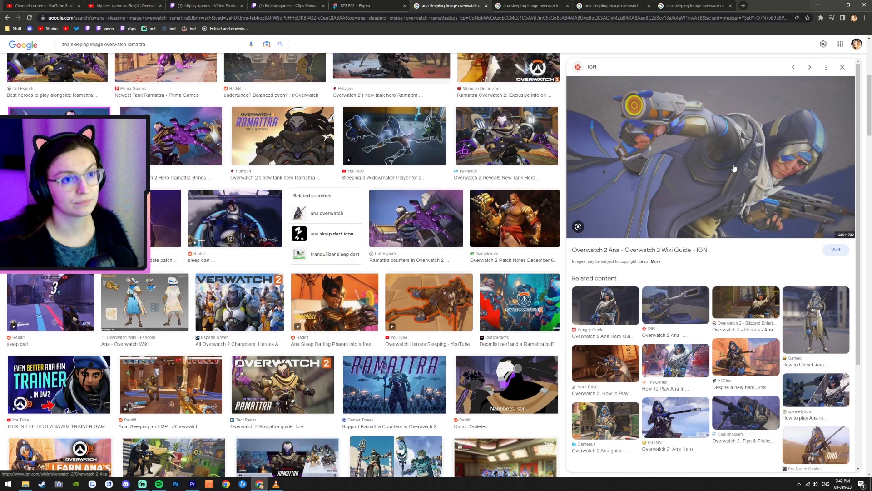
pyautogui.rightClick(756, 153)
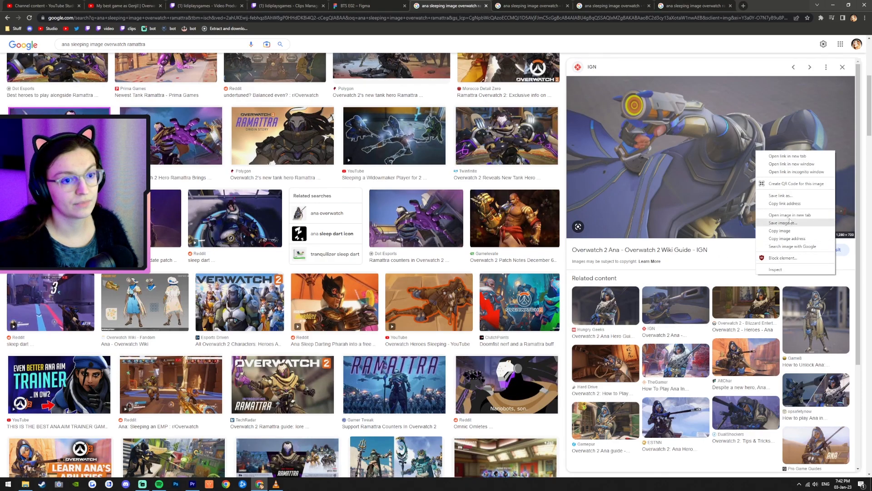
pyautogui.click(789, 230)
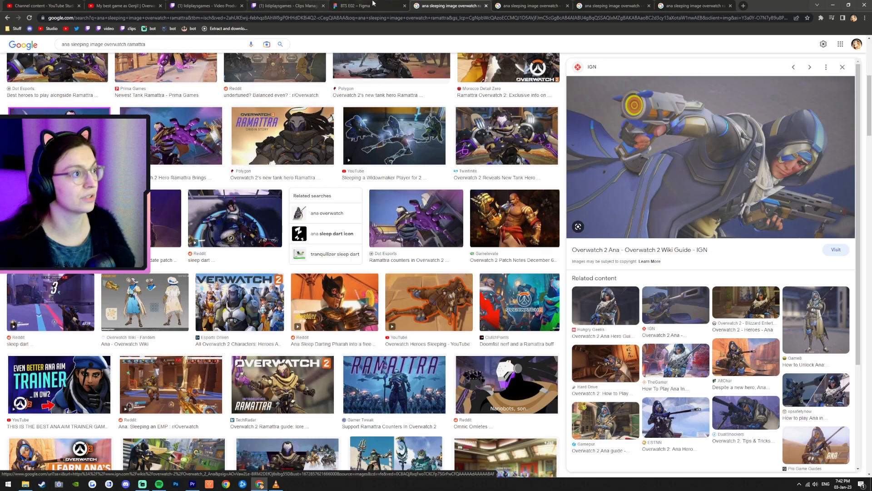
# Step: Paste the copied Ana image onto the canvas of the BTS E02 file in Figma
pyautogui.click(358, 5)
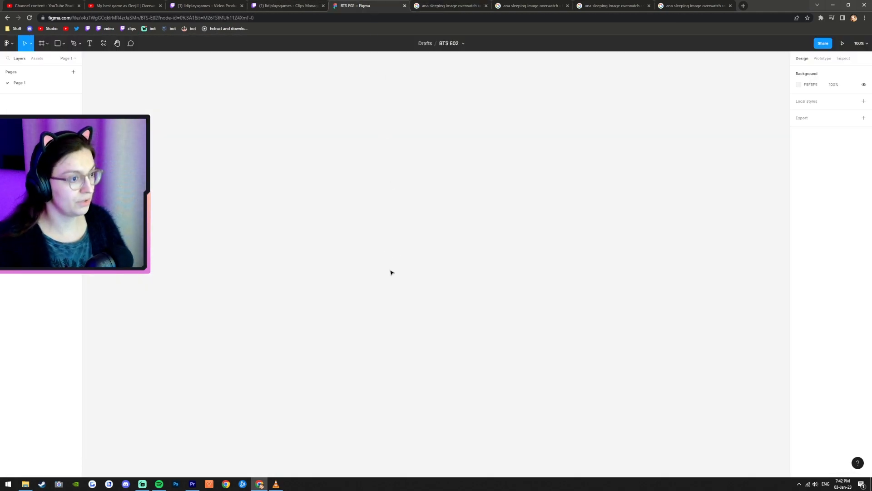
pyautogui.hotkey('ctrl', 'v')
pyautogui.scroll(-1, 522, 304)
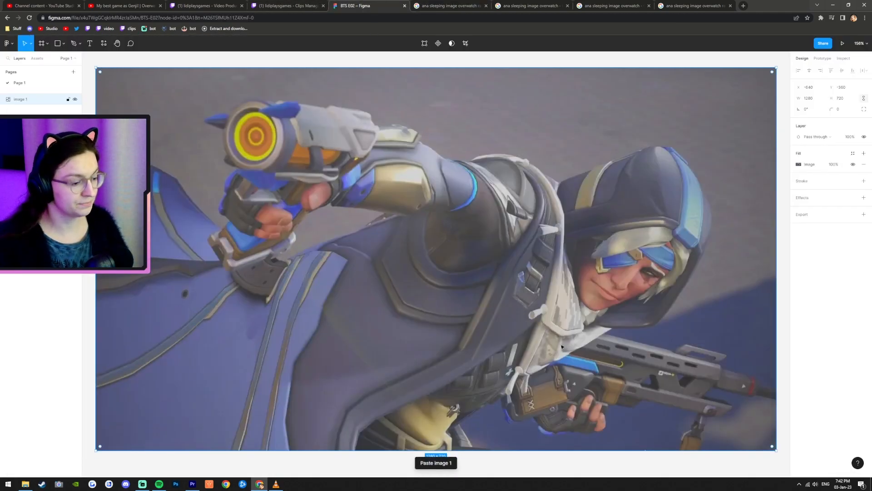
pyautogui.scroll(-1, 575, 346)
pyautogui.scroll(-3, 464, 422)
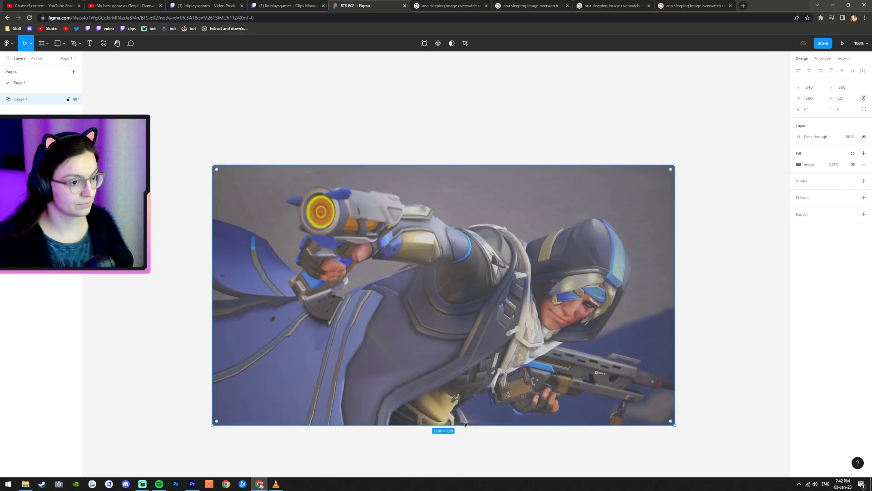
pyautogui.scroll(-1, 465, 422)
pyautogui.scroll(1, 479, 436)
pyautogui.scroll(-2, 468, 400)
pyautogui.scroll(1, 456, 115)
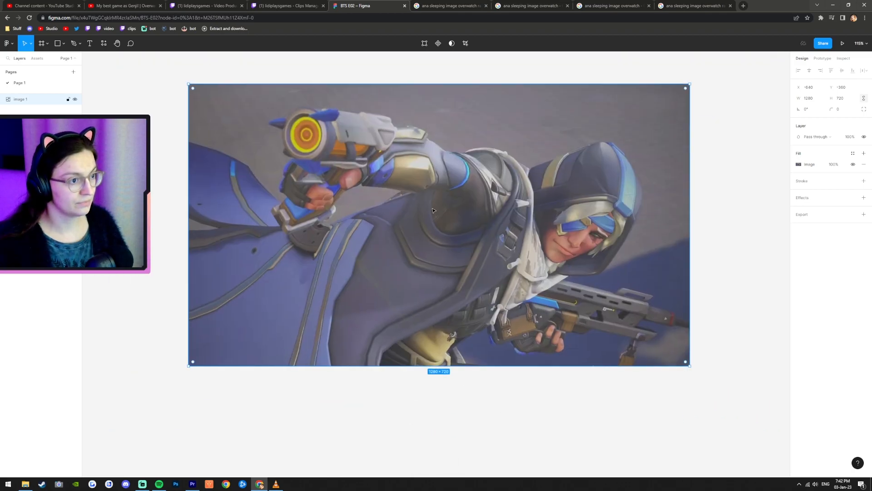
# Step: Wrap the pasted Ana image in a frame of its own size
pyautogui.rightClick(433, 210)
pyautogui.click(402, 402)
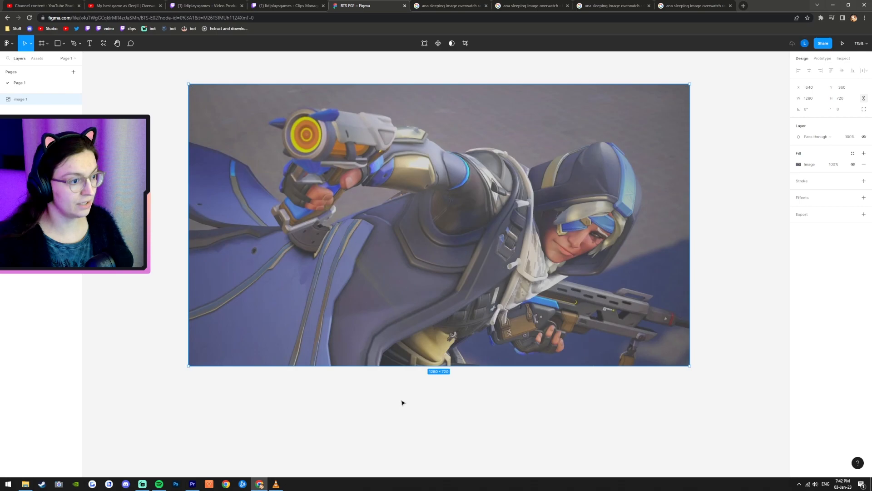
pyautogui.rightClick(489, 265)
pyautogui.click(515, 338)
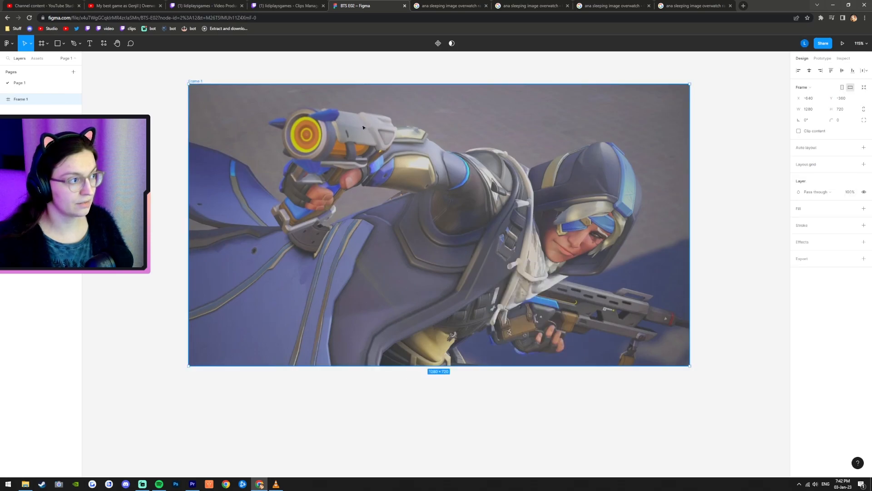
pyautogui.press('Escape')
# Step: Rename the frame around the Ana image as Thumbnail-YT-01
pyautogui.doubleClick(191, 81)
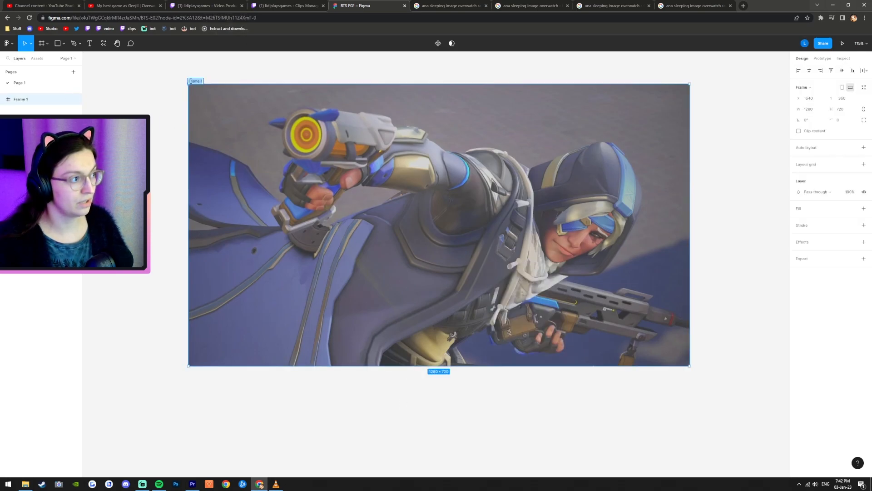
pyautogui.write('Thumb')
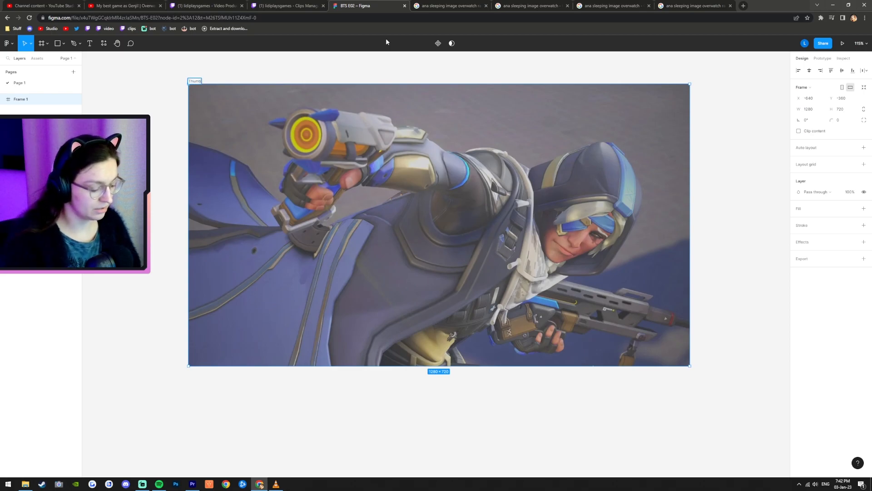
pyautogui.write('nail-')
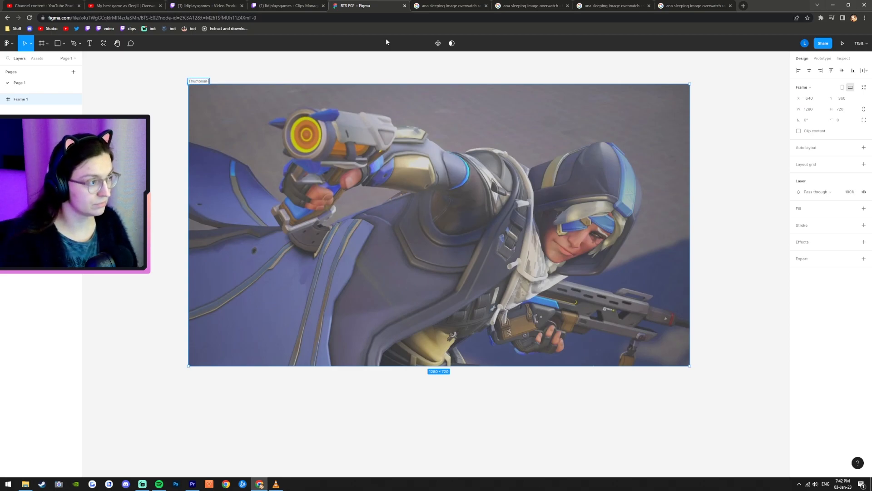
pyautogui.write('YT')
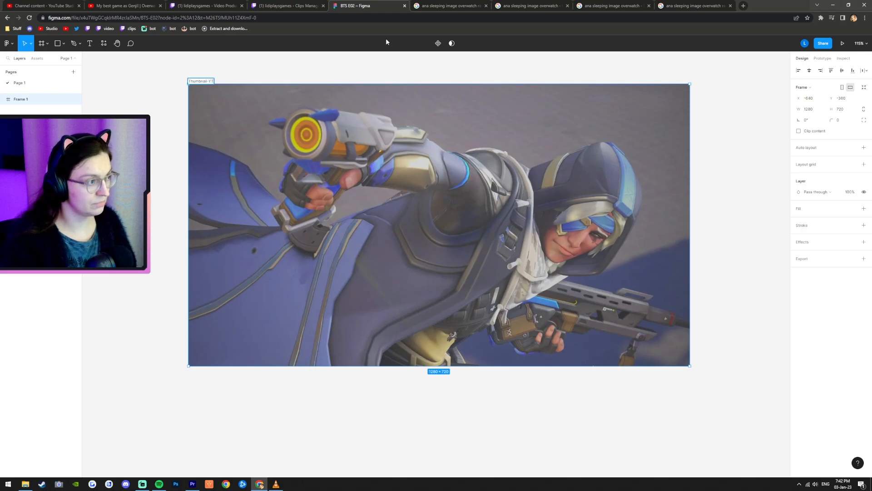
pyautogui.write('01')
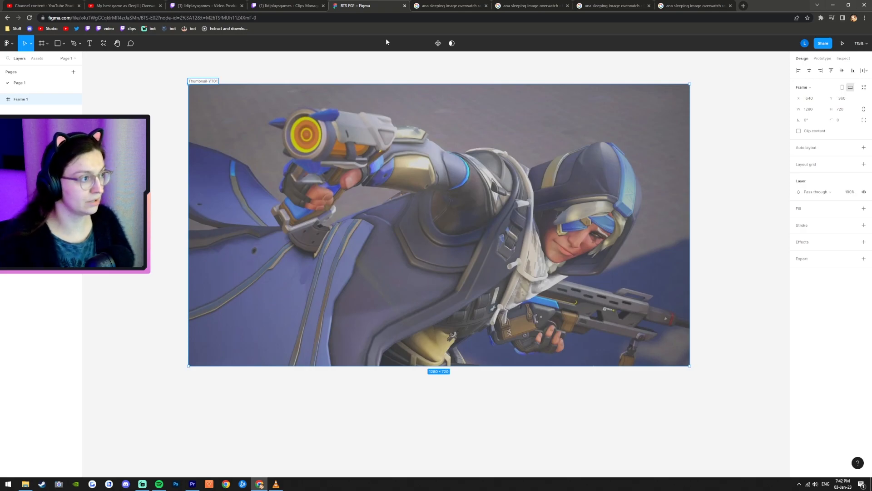
pyautogui.write('-')
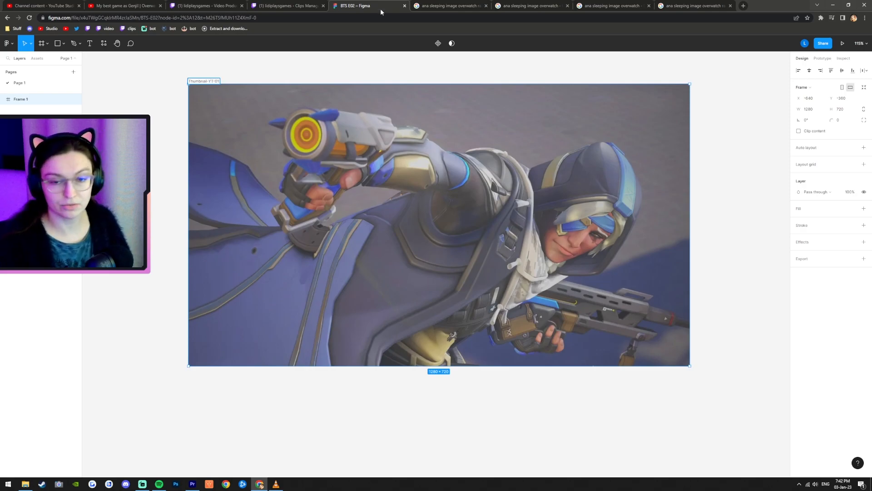
pyautogui.press('Escape')
pyautogui.click(324, 199)
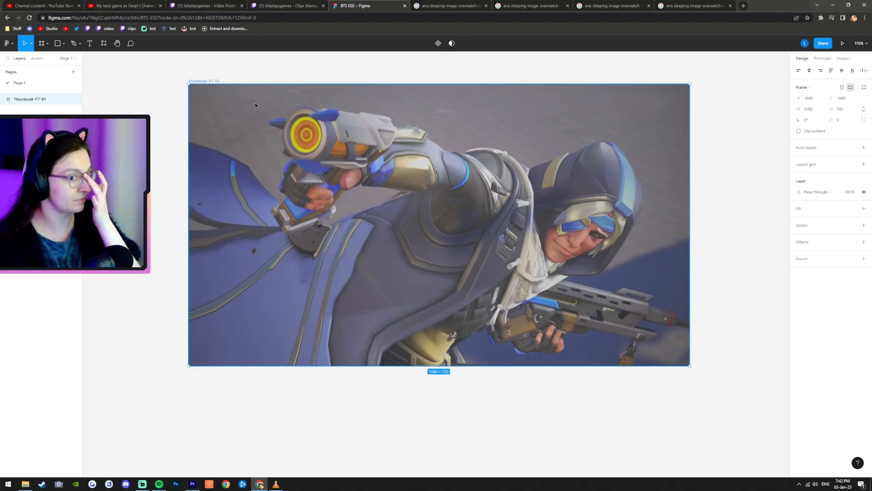
# Step: Add a PNG export setting to the Thumbnail-YT-01 frame, look over its scale options, and clear the selection
pyautogui.click(254, 67)
pyautogui.click(209, 82)
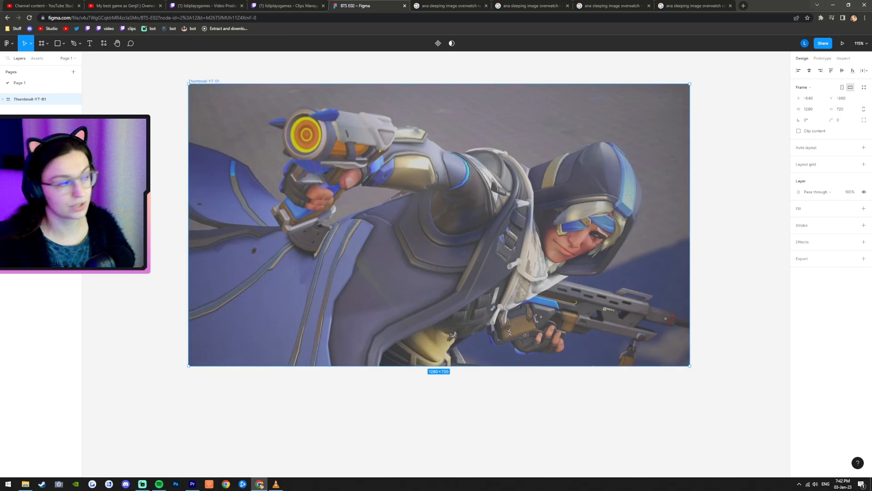
pyautogui.click(863, 258)
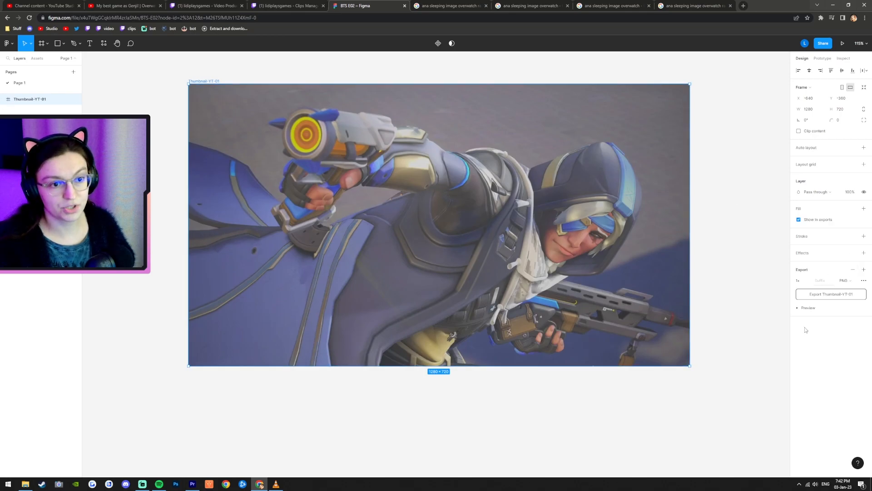
pyautogui.click(809, 281)
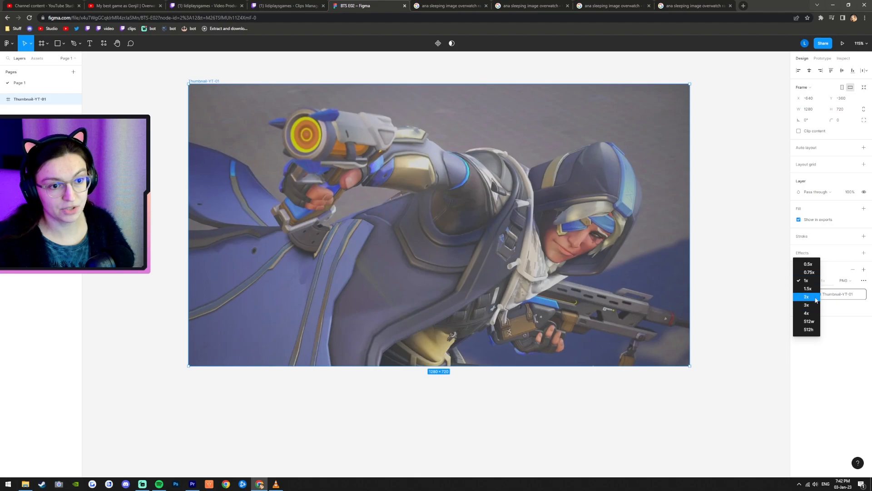
pyautogui.click(744, 389)
pyautogui.click(728, 316)
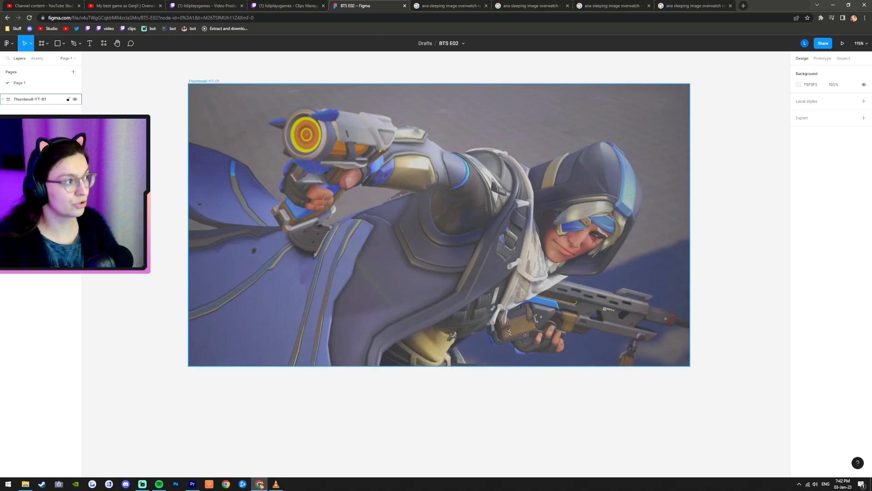
# Step: Enable clipping of content on the Thumbnail-YT-01 frame, try it by shrinking the frame to about 279 × 157, and undo the resize
pyautogui.click(213, 82)
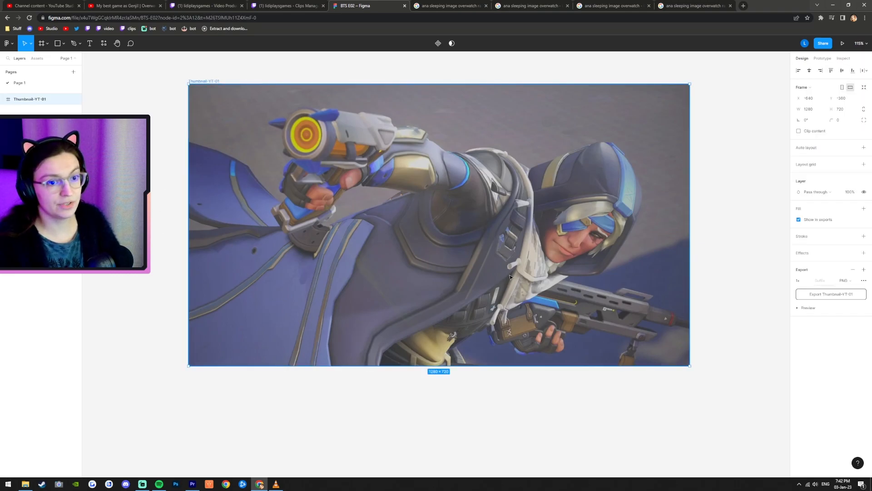
pyautogui.moveTo(691, 366); pyautogui.dragTo(224, 161)
pyautogui.hotkey('ctrl', 'z')
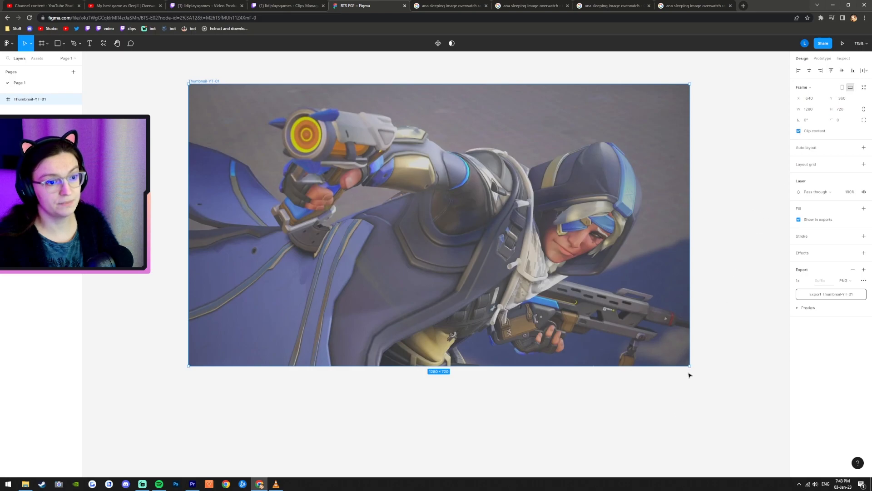
pyautogui.moveTo(689, 367); pyautogui.dragTo(298, 146)
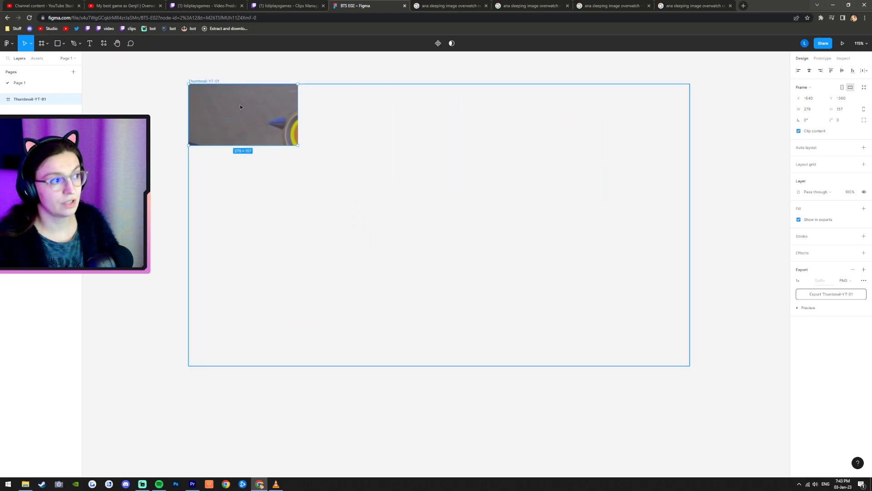
pyautogui.hotkey('ctrl', 'z')
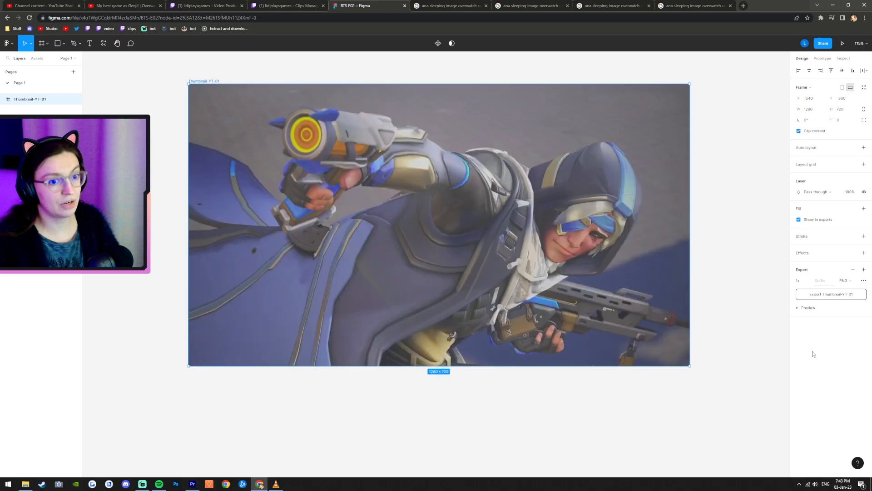
# Step: Look over the export scale options and the suffix setting of the Thumbnail-YT-01 frame
pyautogui.click(808, 282)
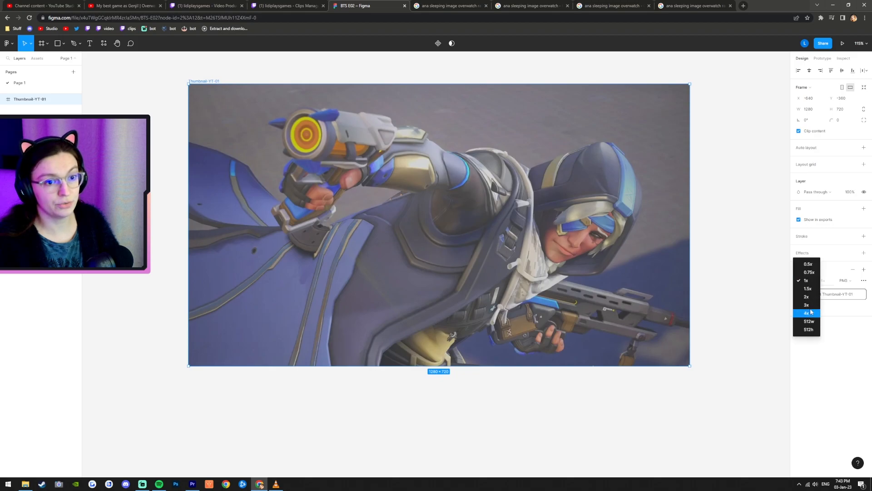
pyautogui.click(731, 349)
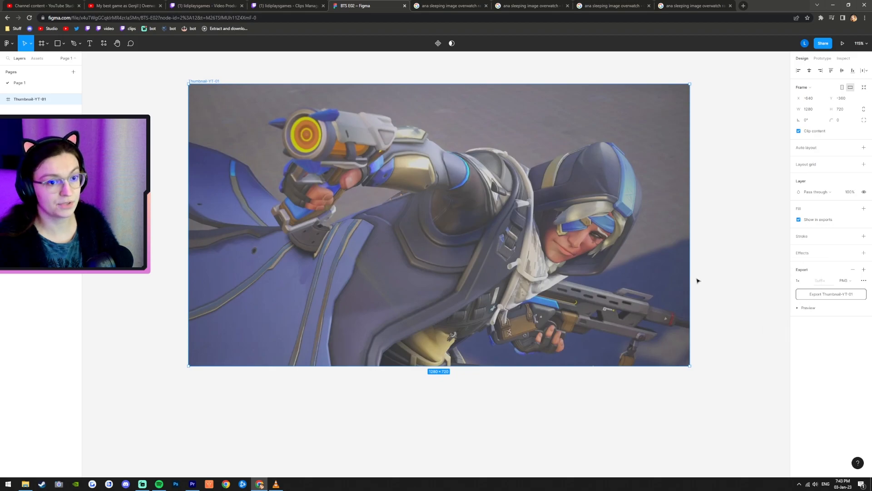
pyautogui.click(822, 283)
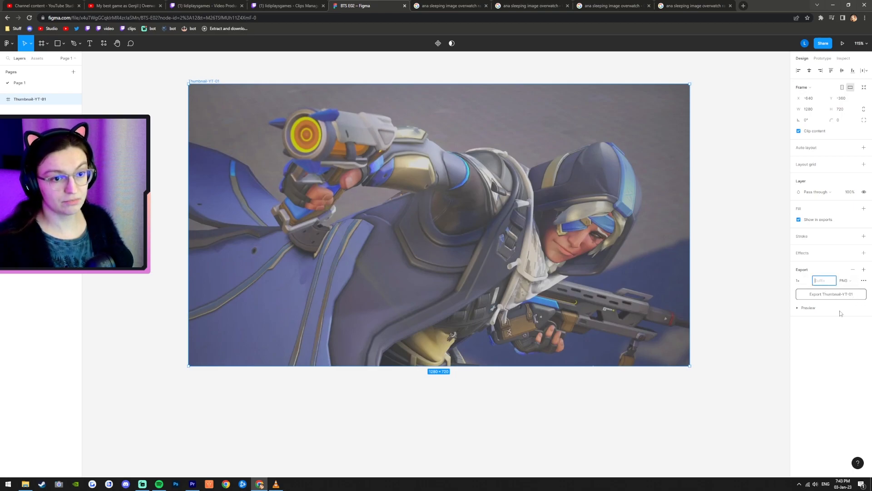
pyautogui.click(749, 323)
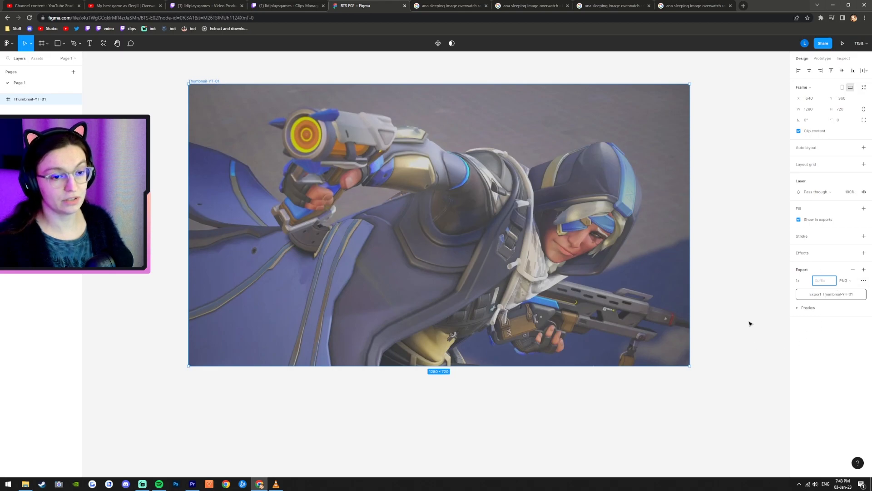
# Step: Rename the Thumbnail-YT-01 frame as Thumbnail-YT
pyautogui.click(213, 81)
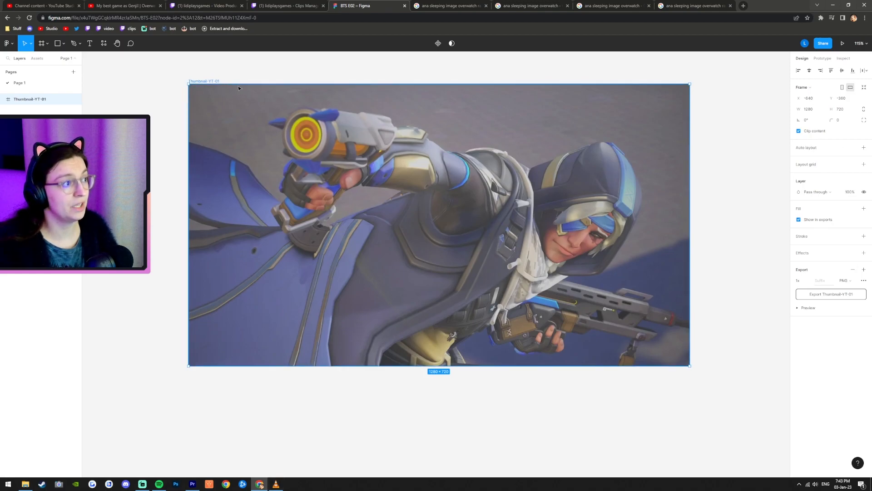
pyautogui.doubleClick(217, 82)
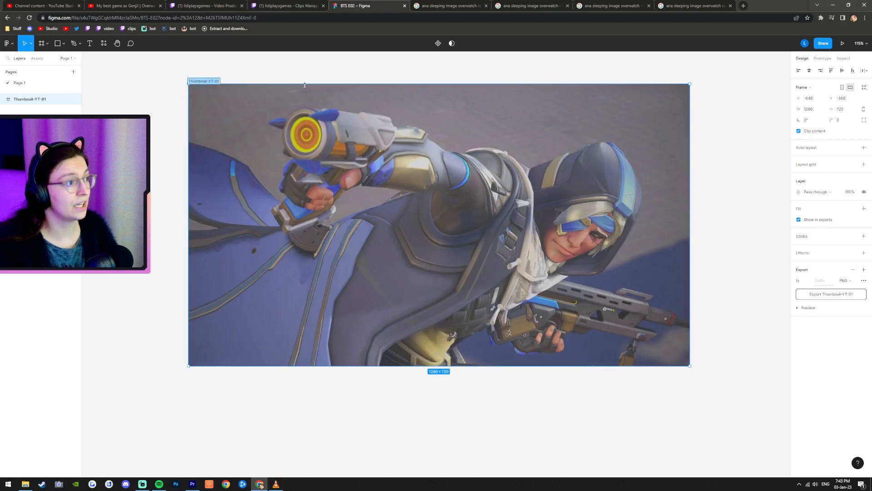
pyautogui.press('Right')
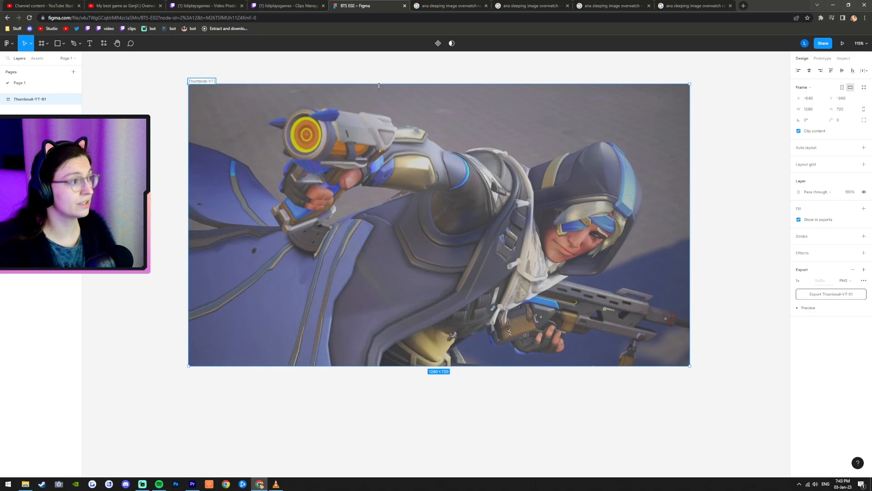
pyautogui.click(374, 80)
pyautogui.click(212, 81)
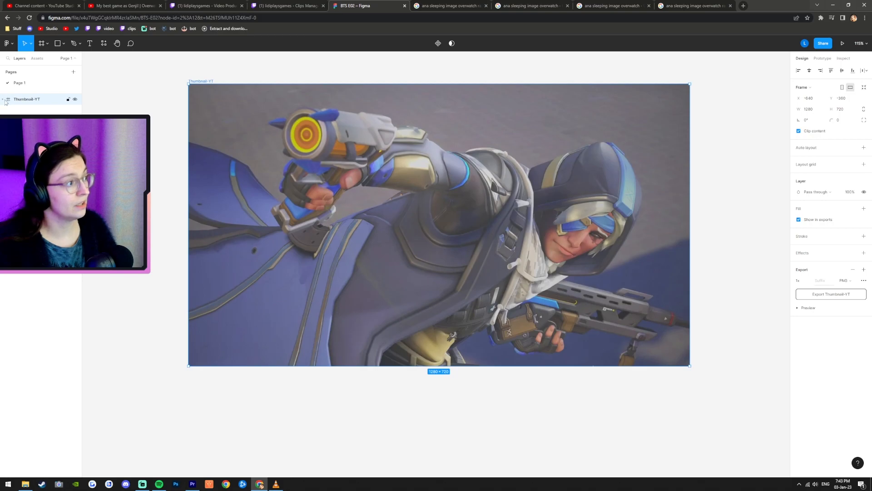
# Step: Add the suffix -01 to the Thumbnail-YT frame's PNG export
pyautogui.click(822, 280)
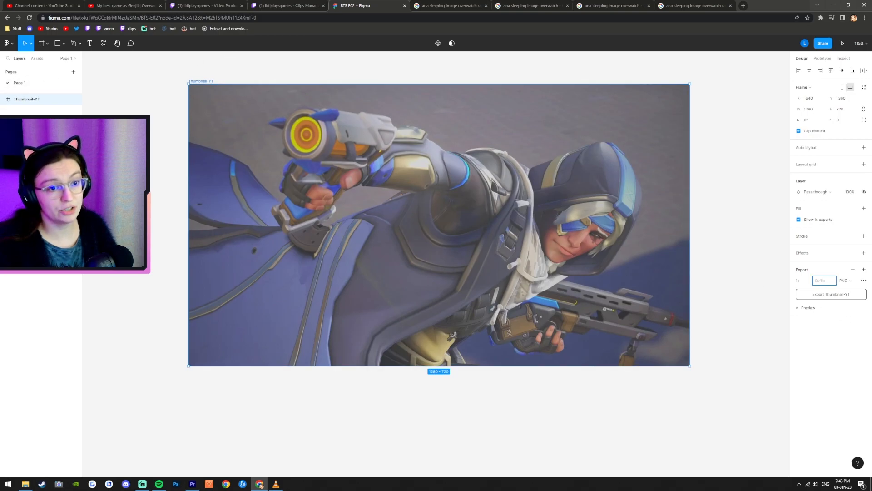
pyautogui.write('-0')
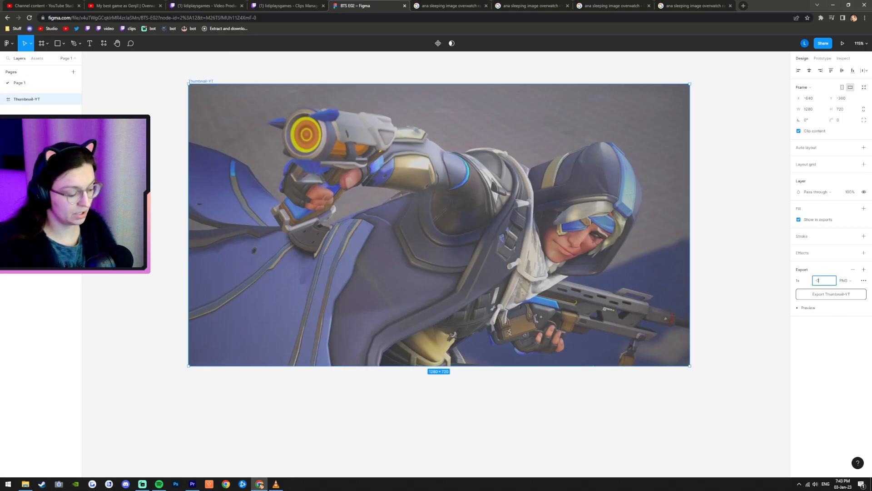
pyautogui.write('1')
pyautogui.click(808, 343)
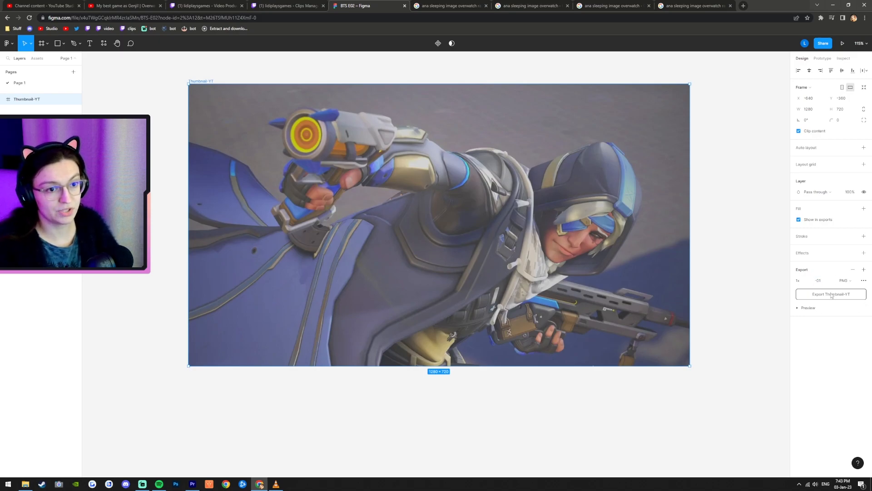
# Step: Try the 2x export scale on the Thumbnail-YT frame
pyautogui.click(807, 281)
pyautogui.click(821, 299)
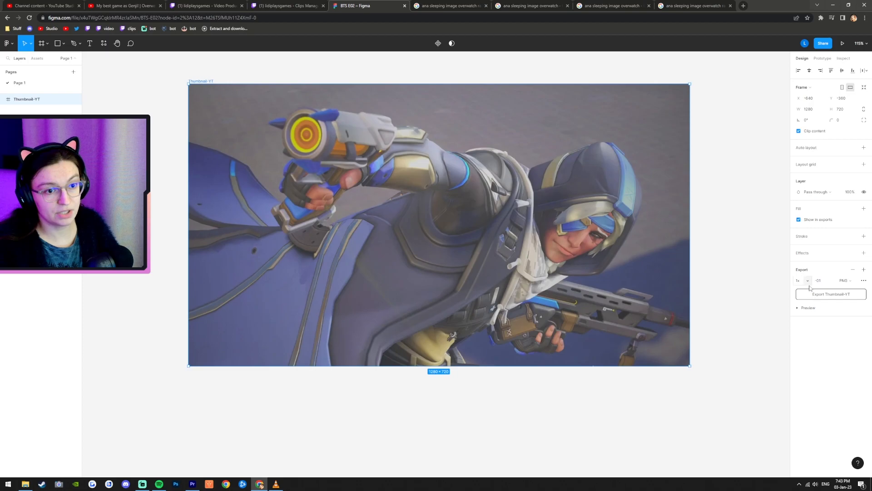
pyautogui.click(807, 281)
pyautogui.click(806, 293)
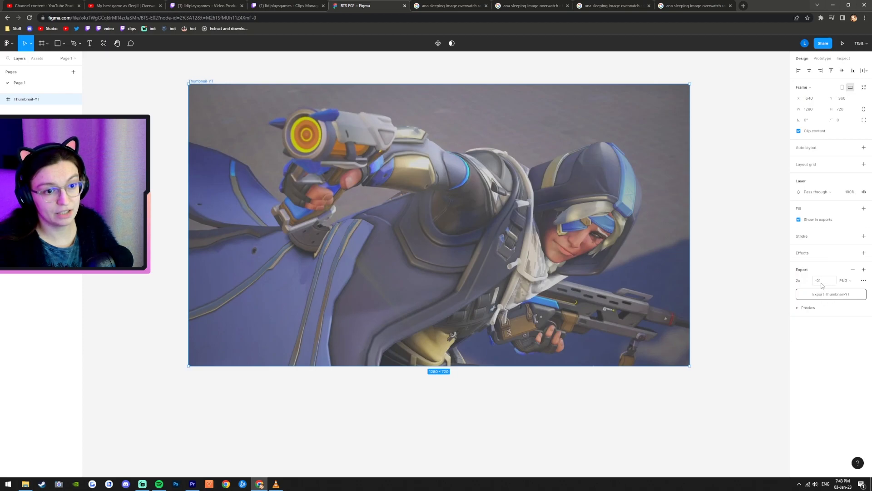
pyautogui.click(751, 326)
pyautogui.click(670, 305)
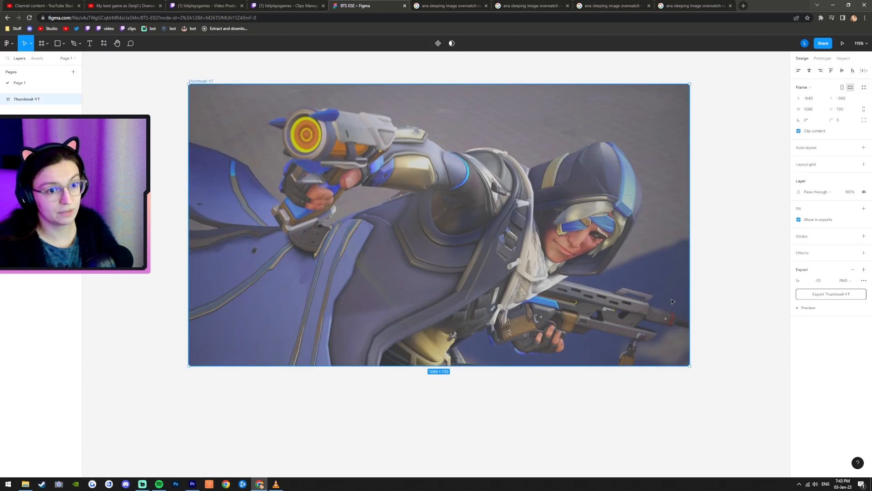
pyautogui.click(807, 281)
pyautogui.click(806, 293)
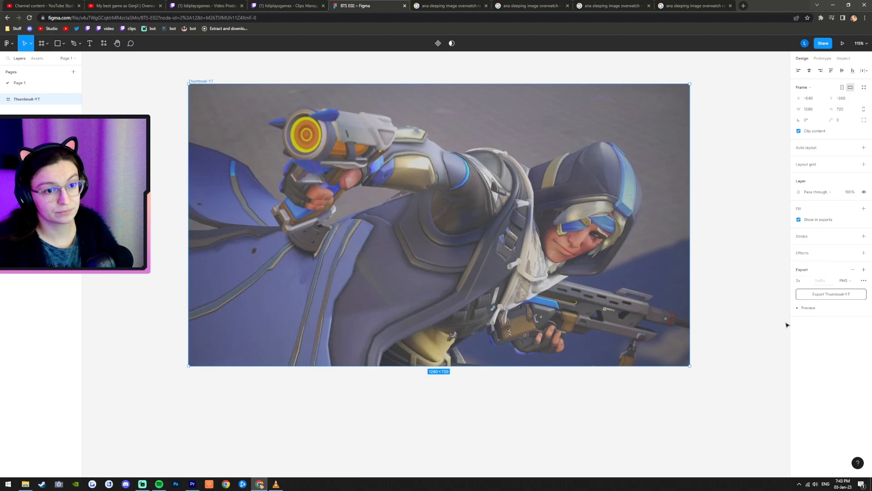
# Step: Set the Thumbnail-YT frame's PNG export suffix to -02 at 1x scale
pyautogui.click(824, 282)
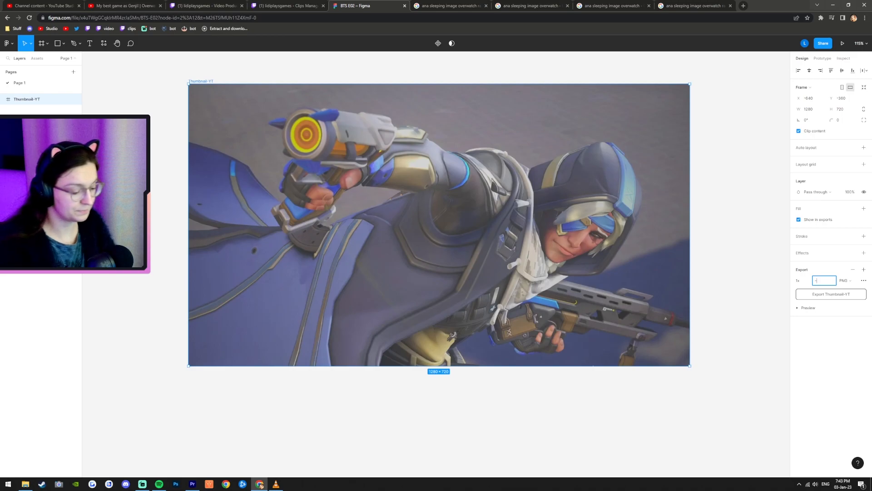
pyautogui.click(264, 72)
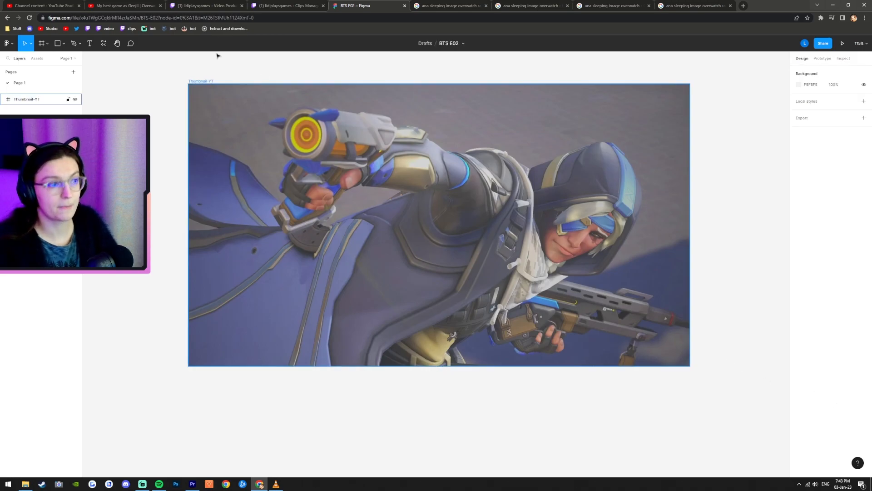
pyautogui.click(213, 84)
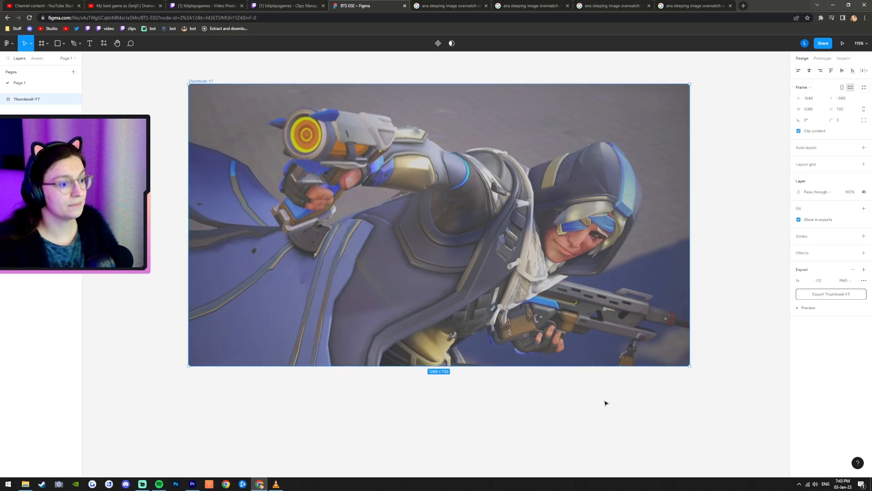
pyautogui.scroll(3, 607, 404)
pyautogui.scroll(-1, 722, 393)
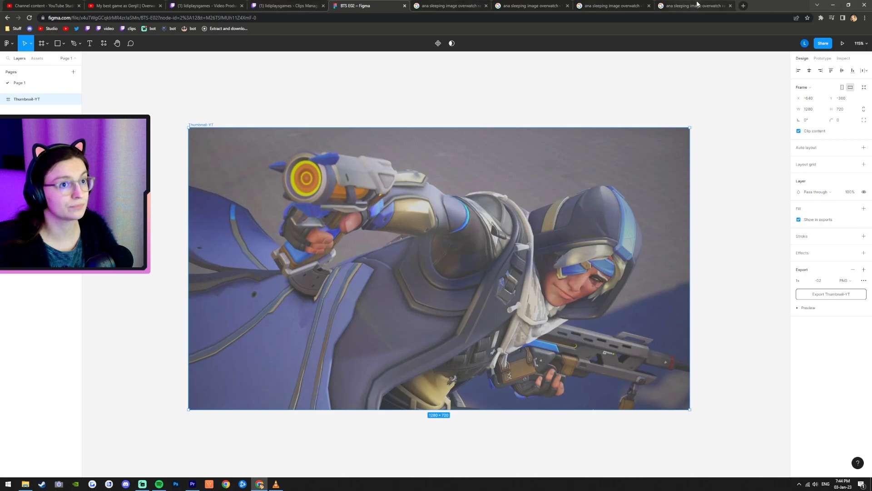
# Step: Search Google Images for "ramattra overwatch" in a new browser tab
pyautogui.click(741, 4)
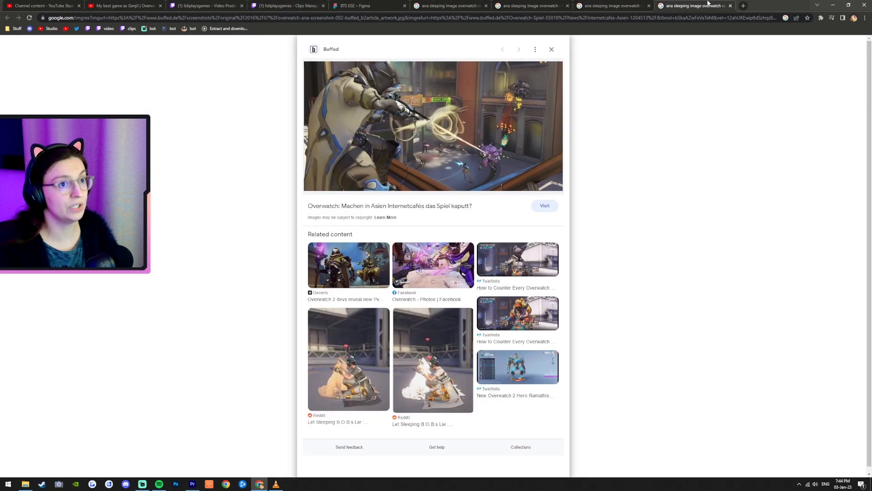
pyautogui.click(743, 5)
pyautogui.write('r')
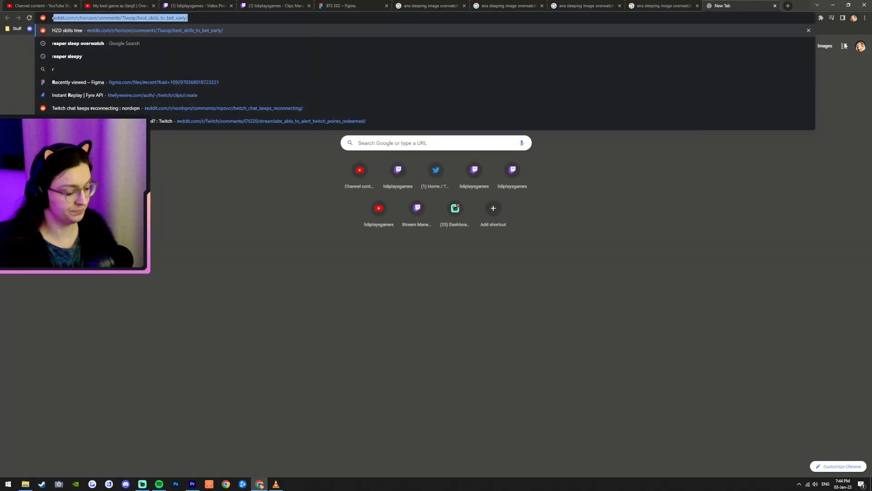
pyautogui.write('amatra overwatch')
pyautogui.press('Return')
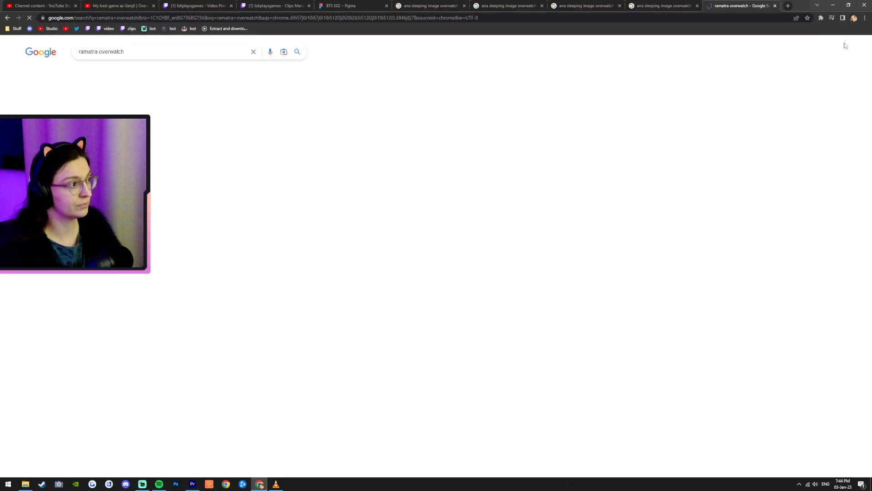
pyautogui.click(100, 72)
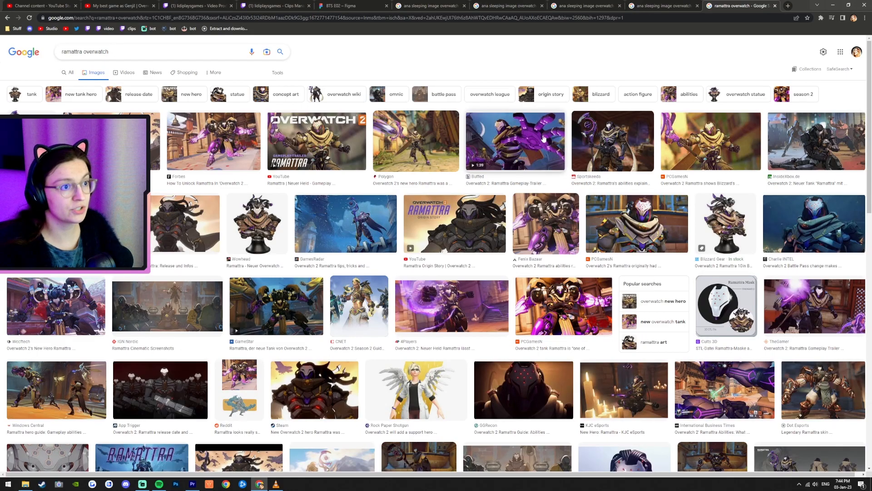
# Step: Open the PCGamesN image of Ramattra with the gold scarf and copy it
pyautogui.click(710, 151)
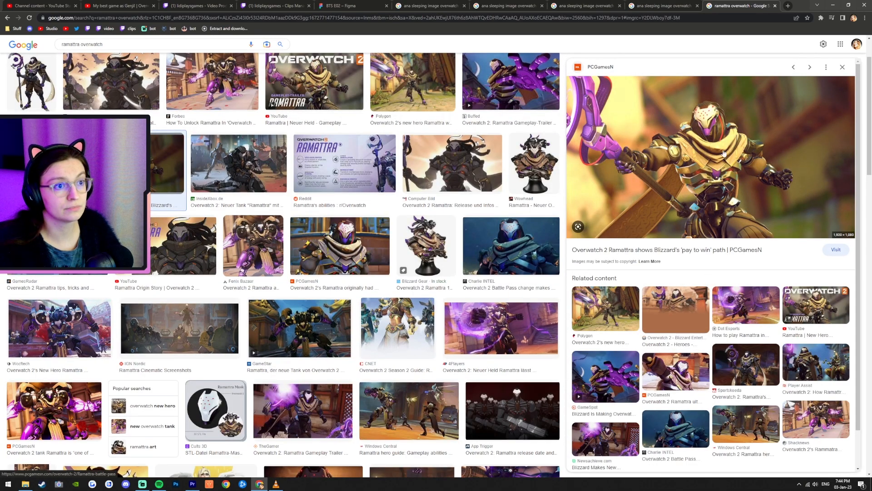
pyautogui.rightClick(736, 152)
pyautogui.click(768, 226)
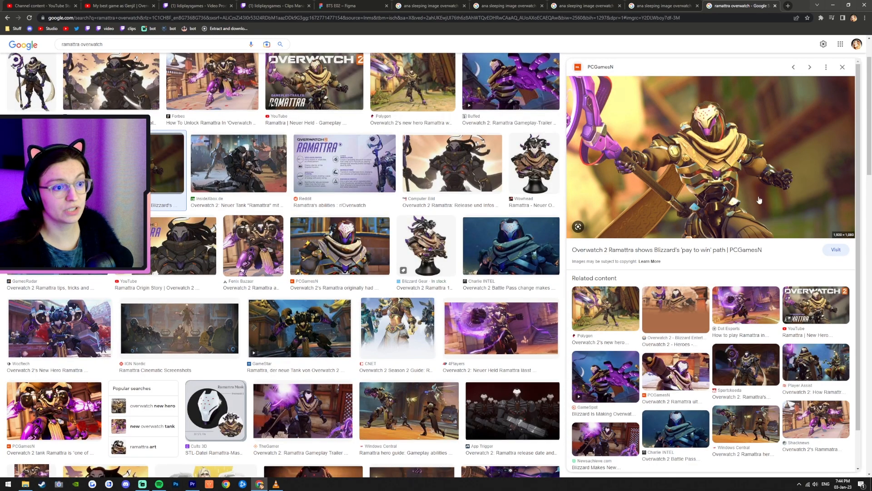
# Step: Switch to the BTS E02 file in Figma and paste the copied Ramattra image into the Thumbnail-YT frame
pyautogui.click(654, 4)
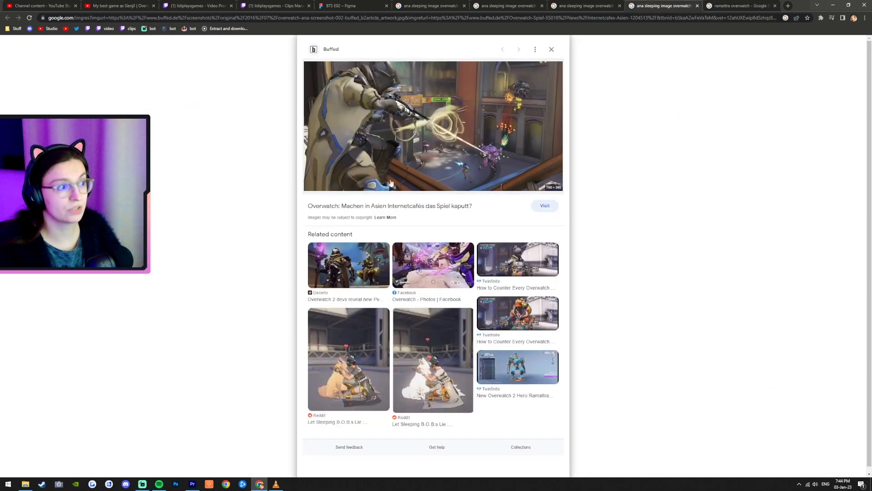
pyautogui.click(361, 3)
pyautogui.press('Escape')
pyautogui.click(439, 268)
pyautogui.doubleClick(439, 268)
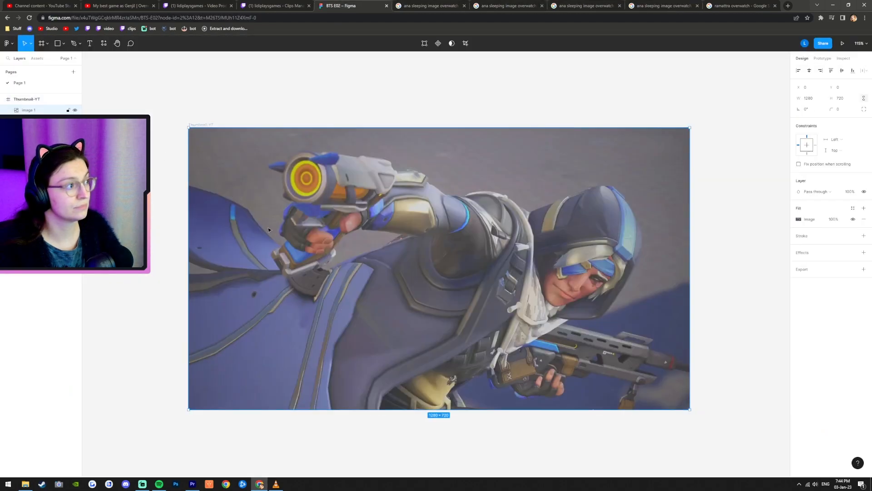
pyautogui.click(24, 103)
pyautogui.hotkey('ctrl', 'v')
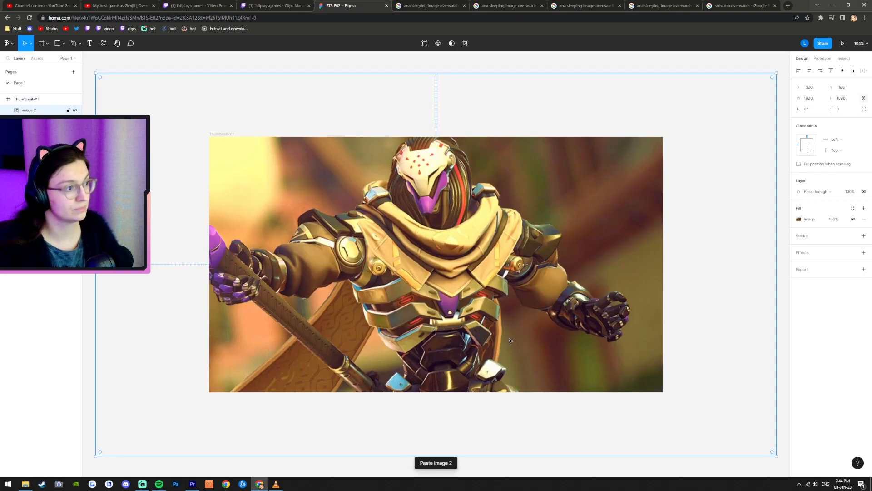
# Step: Scale the Ramattra image down and shift it left within the Thumbnail-YT frame, uncovering Ana on the right
pyautogui.scroll(-2, 515, 341)
pyautogui.press('super')
pyautogui.scroll(3, 464, 425)
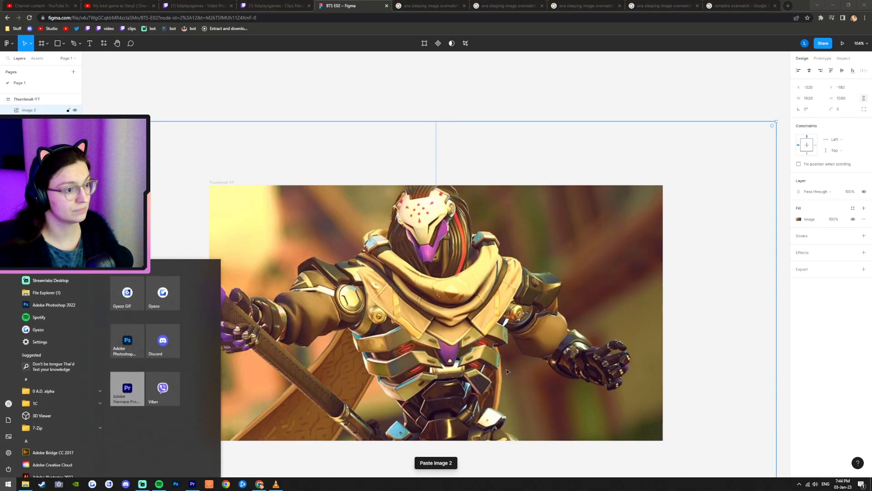
pyautogui.click(567, 113)
pyautogui.scroll(-1, 567, 181)
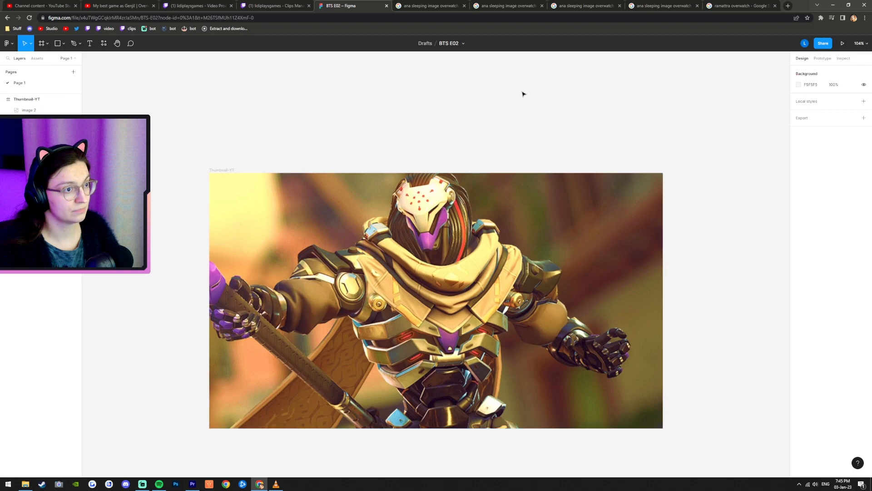
pyautogui.scroll(-3, 560, 236)
pyautogui.click(39, 111)
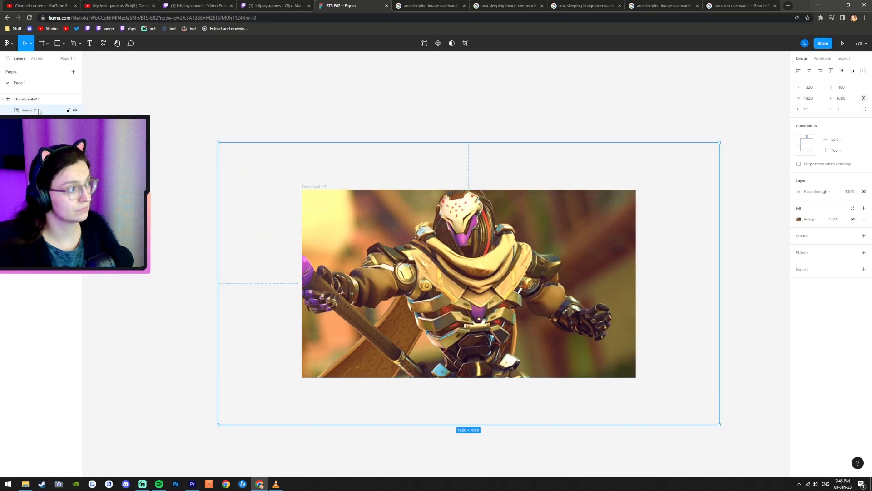
pyautogui.moveTo(718, 312); pyautogui.dragTo(557, 312)
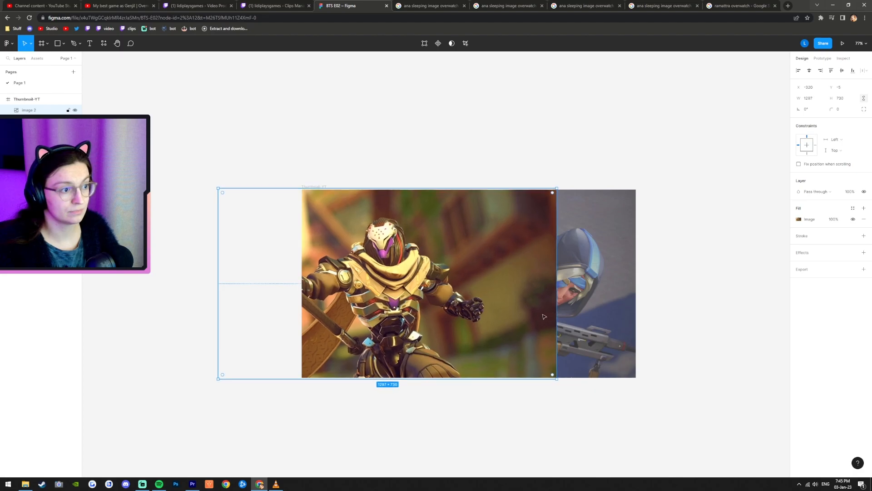
pyautogui.moveTo(438, 318); pyautogui.dragTo(411, 319)
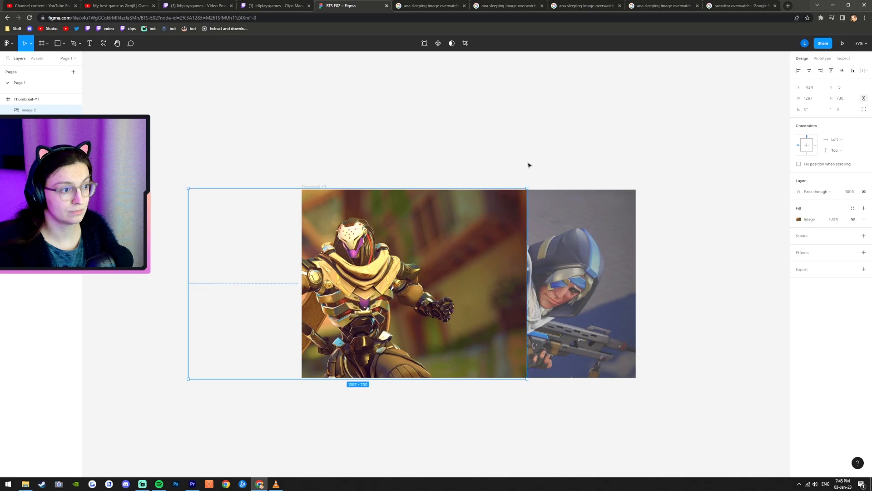
pyautogui.moveTo(527, 187); pyautogui.dragTo(545, 177)
# Step: Move the image 1 layer of Ana above the Ramattra image in the Thumbnail-YT frame
pyautogui.click(313, 136)
pyautogui.moveTo(29, 121); pyautogui.dragTo(31, 107)
pyautogui.moveTo(307, 191); pyautogui.dragTo(383, 236)
pyautogui.hotkey('ctrl', 'z')
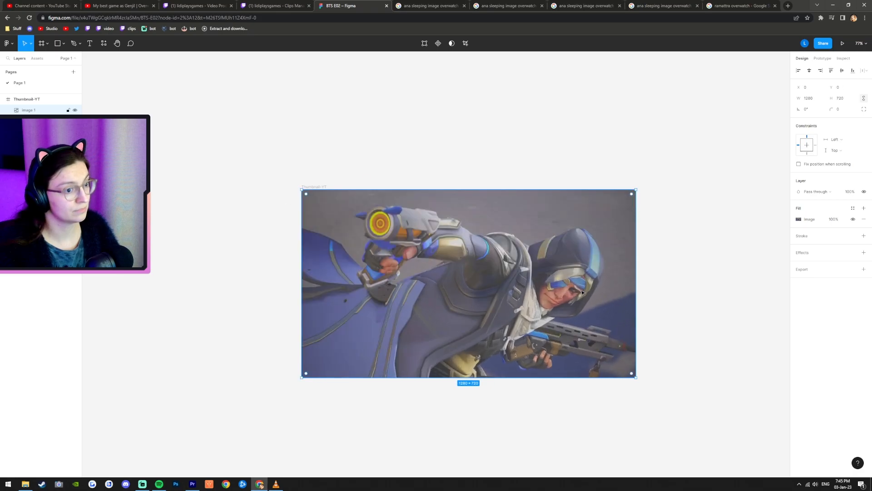
pyautogui.moveTo(478, 321); pyautogui.dragTo(561, 321)
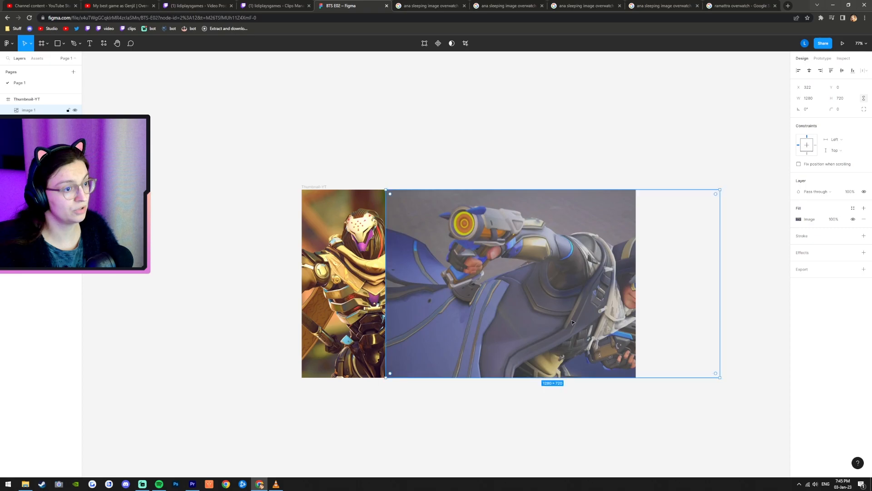
pyautogui.hotkey('ctrl', 'z')
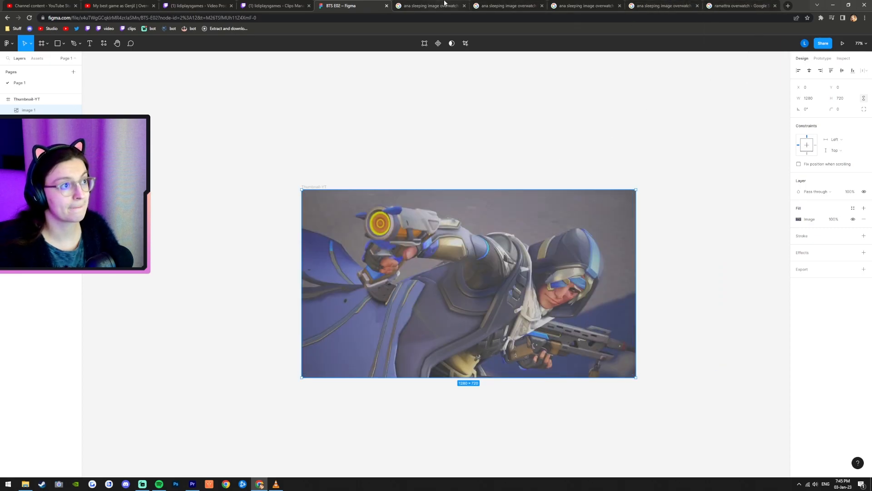
# Step: Switch to the first Google Images tab and search for "ana sleeping image overwatch"
pyautogui.click(431, 6)
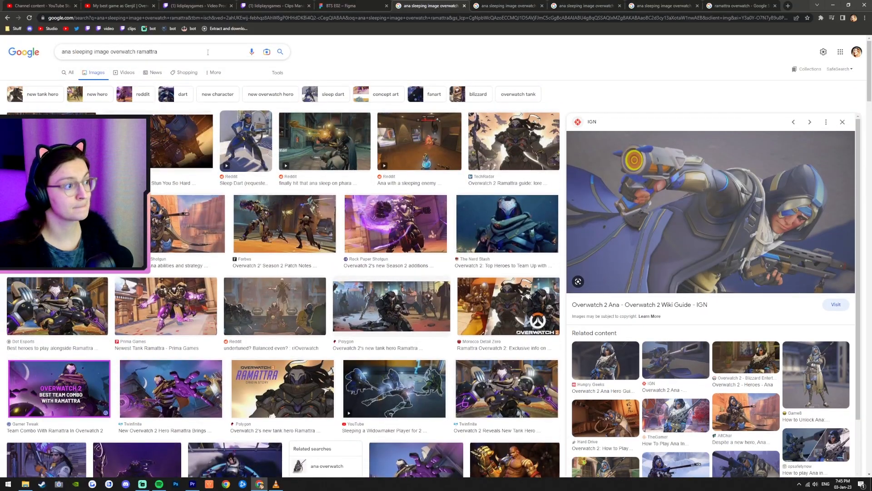
pyautogui.click(188, 54)
pyautogui.moveTo(167, 50); pyautogui.dragTo(136, 51)
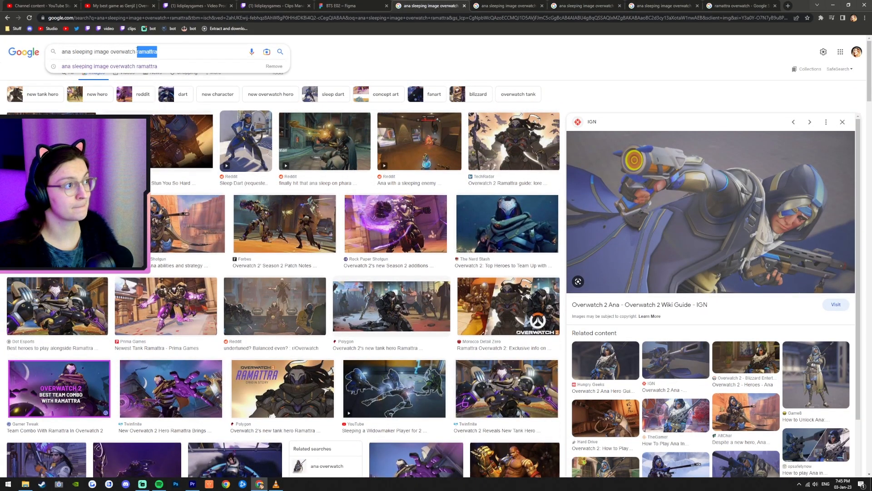
pyautogui.press('BackSpace')
pyautogui.press('Return')
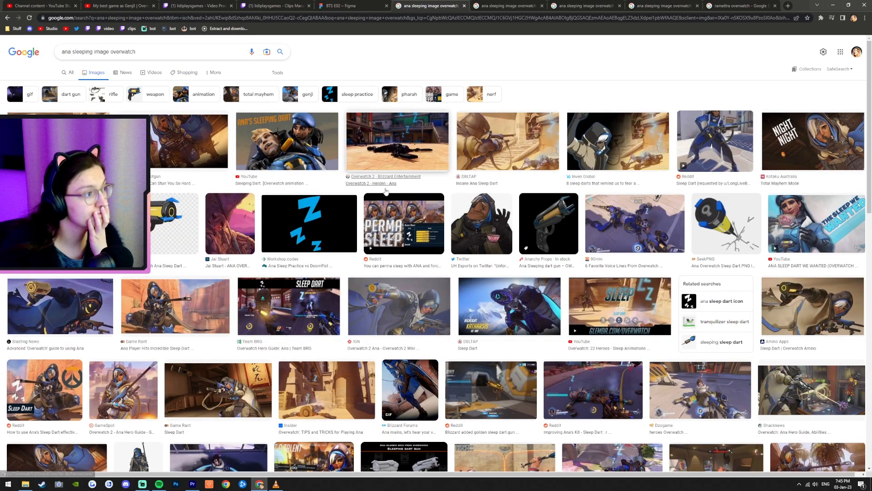
# Step: Preview several Ana results, then open the Kotaku Australia "NIGHT NIGHT" image and copy it
pyautogui.click(181, 137)
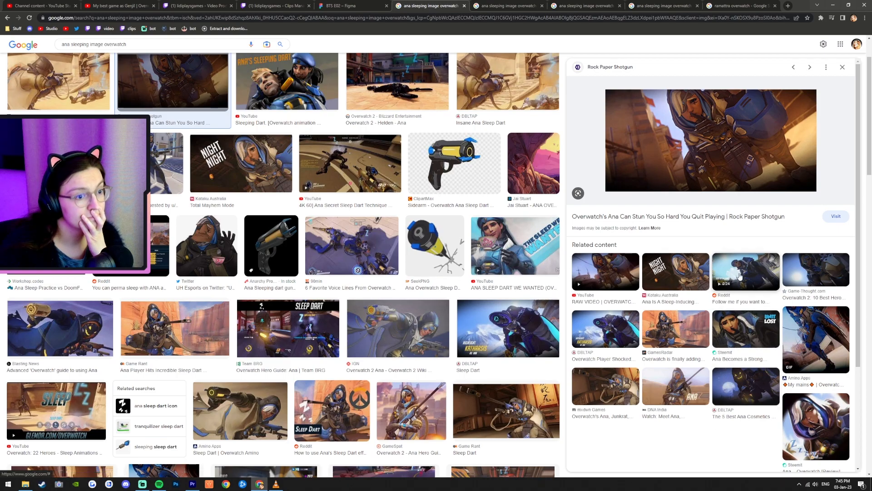
pyautogui.click(739, 276)
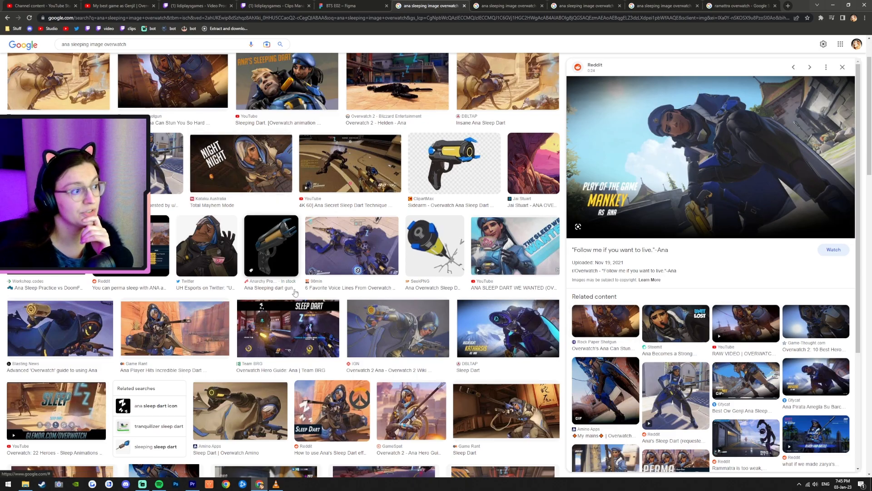
pyautogui.click(258, 167)
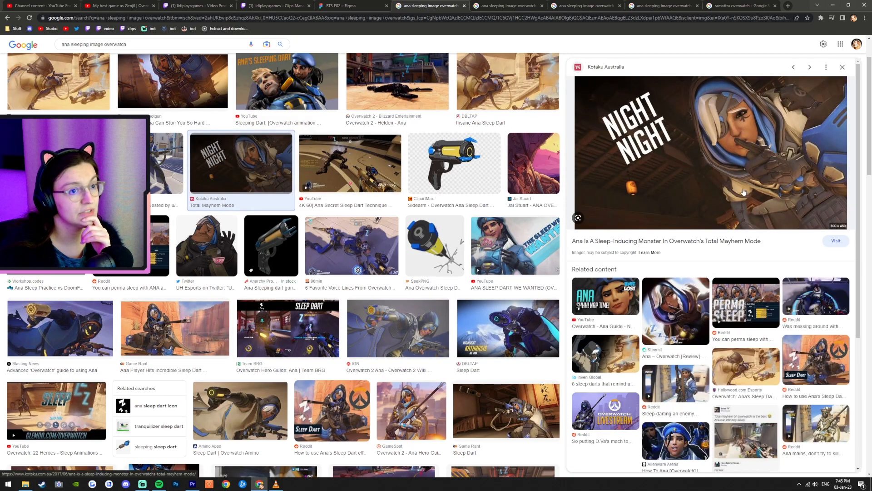
pyautogui.rightClick(725, 137)
pyautogui.click(761, 217)
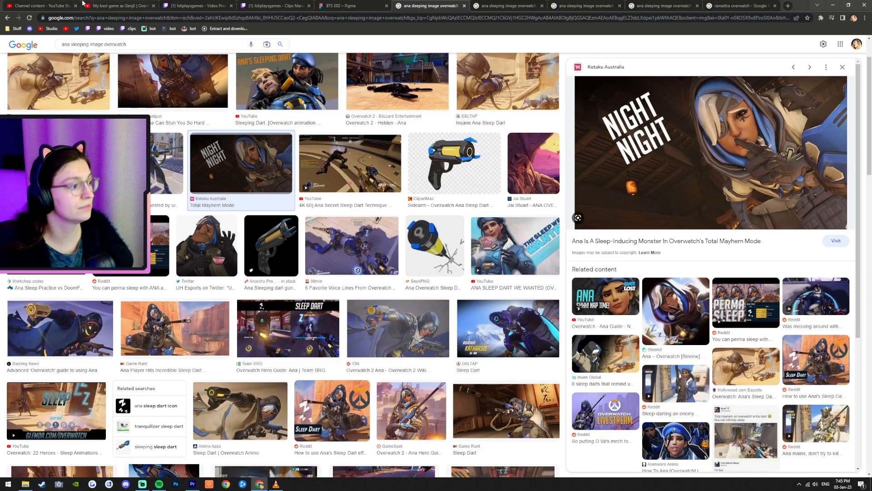
# Step: Switch to the BTS E02 file in Figma, paste the copied Ana image into the Thumbnail-YT frame and hide image 1
pyautogui.click(338, 5)
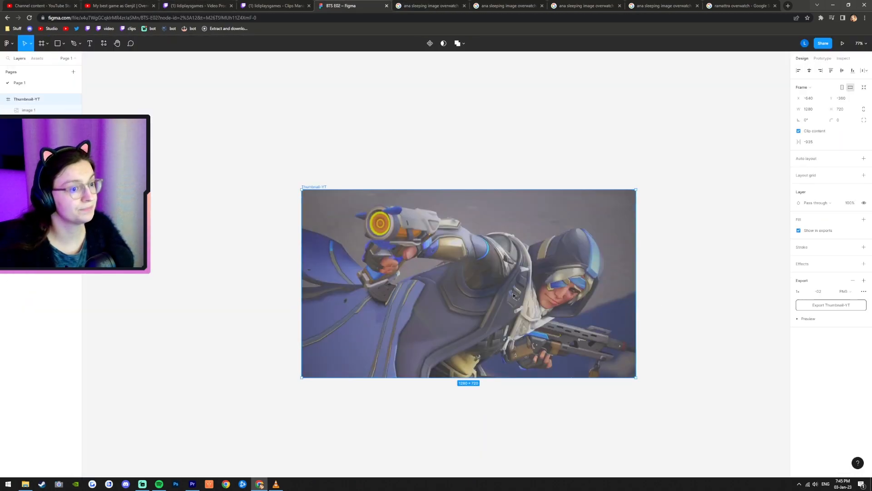
pyautogui.hotkey('ctrl', 'v')
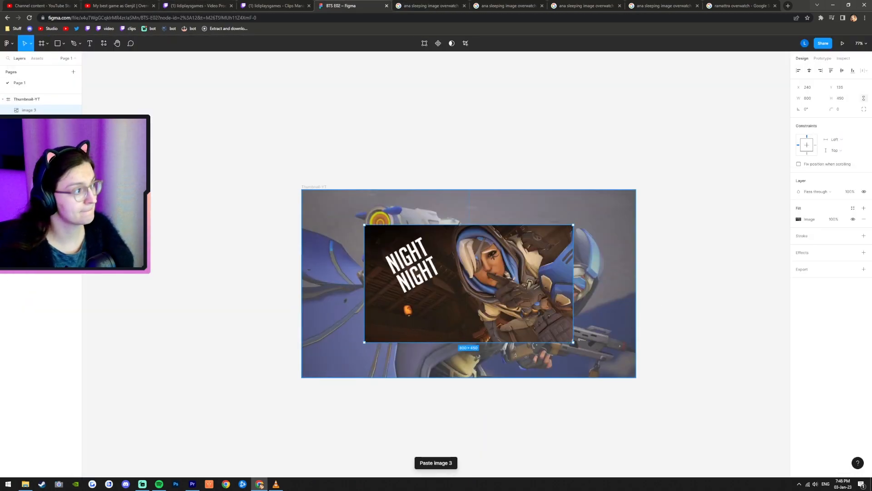
pyautogui.click(73, 121)
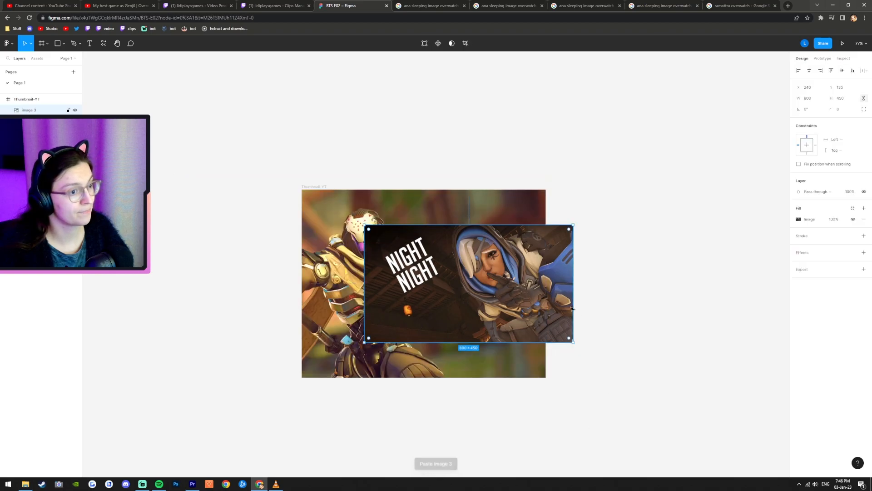
# Step: Enlarge the "NIGHT NIGHT" Ana image to about 1287 × 724 and place its layer beneath the Ramattra image
pyautogui.moveTo(571, 292); pyautogui.dragTo(701, 294)
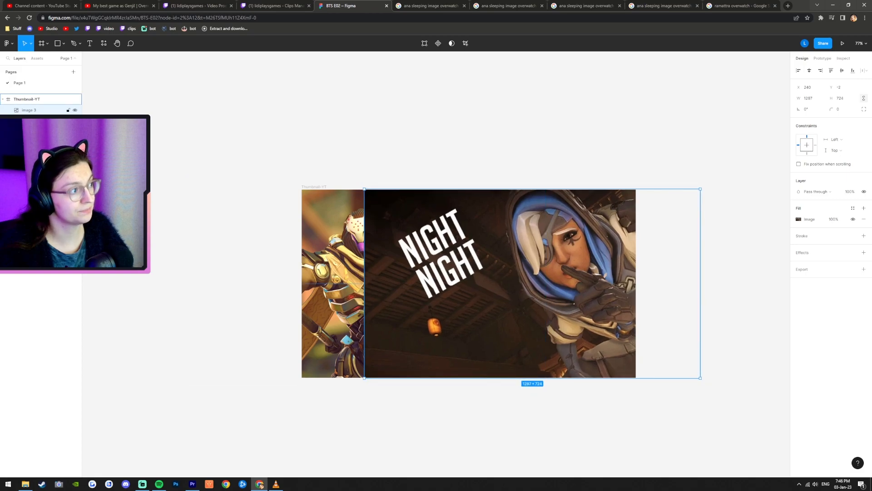
pyautogui.click(74, 110)
pyautogui.click(359, 289)
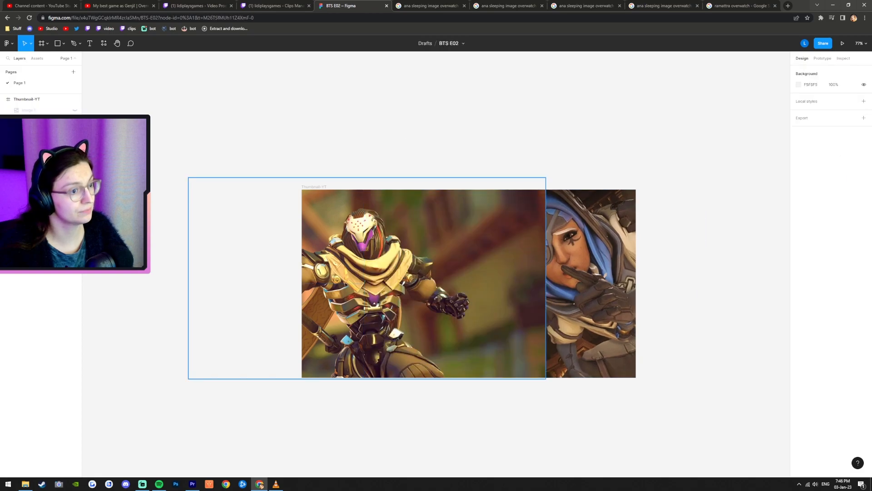
# Step: Enlarge the Ramattra image to about 1742 × 981, positioned with Ramattra in the frame's left half, and flip it horizontally
pyautogui.moveTo(547, 379); pyautogui.dragTo(596, 433)
pyautogui.moveTo(489, 323); pyautogui.dragTo(444, 319)
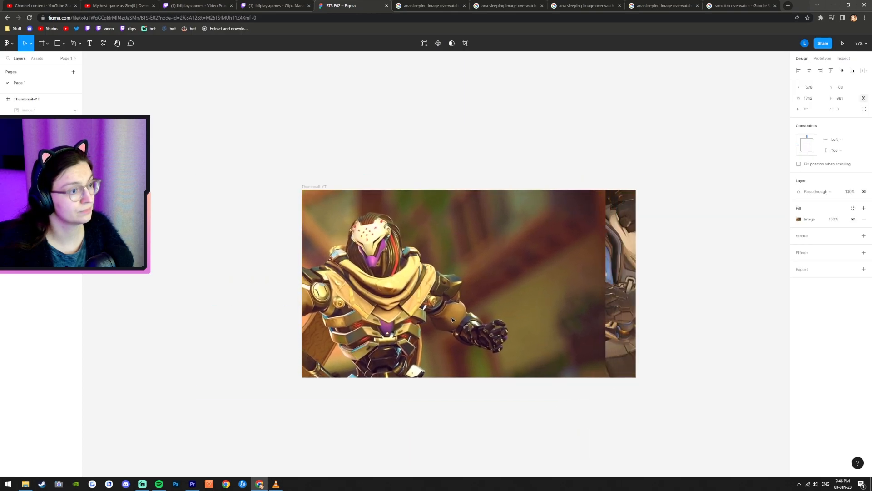
pyautogui.rightClick(539, 309)
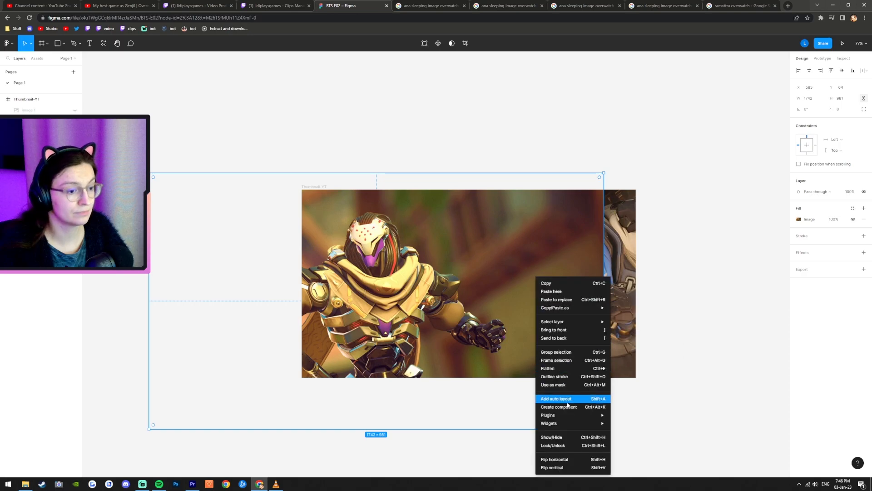
pyautogui.click(569, 460)
pyautogui.moveTo(412, 306); pyautogui.dragTo(413, 302)
pyautogui.click(178, 114)
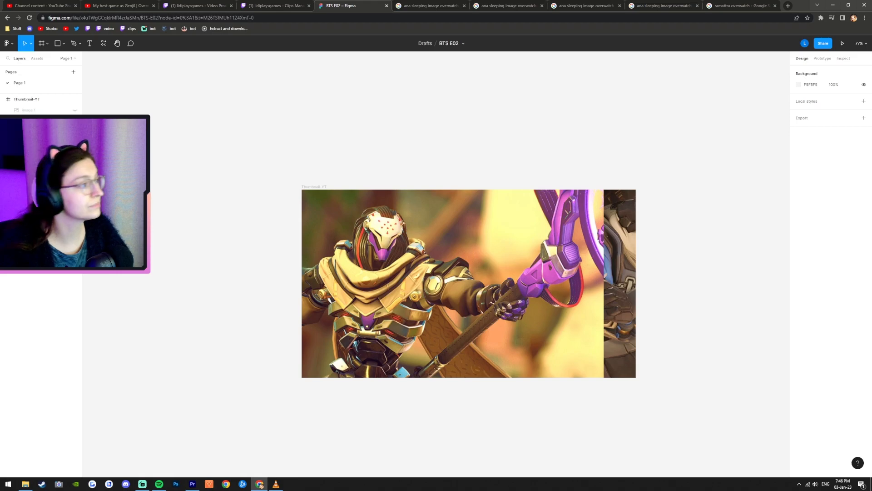
# Step: Draw a thin vertical rectangle about 11 × 775 near the frame's middle and move its layer into the Thumbnail-YT frame
pyautogui.click(58, 43)
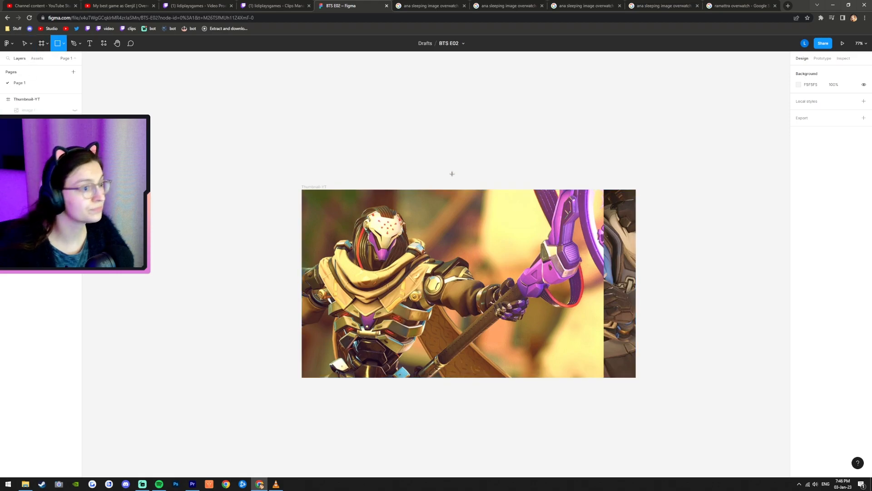
pyautogui.moveTo(473, 180); pyautogui.dragTo(476, 386)
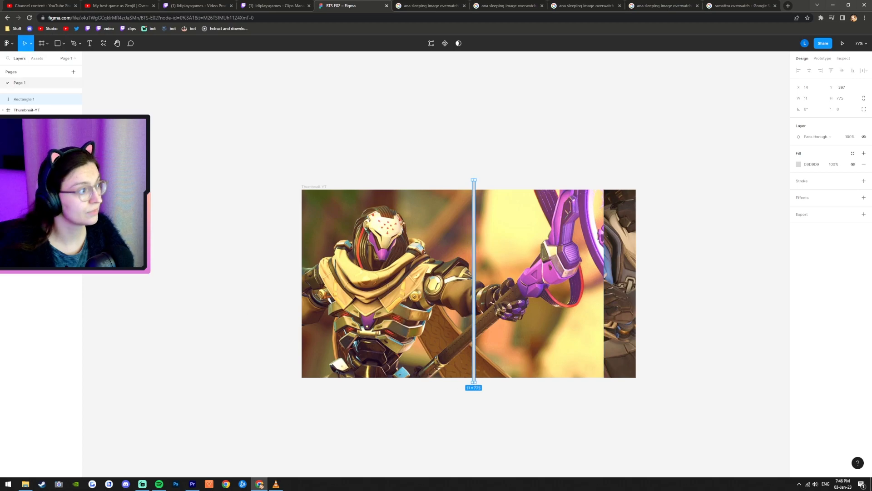
pyautogui.click(539, 142)
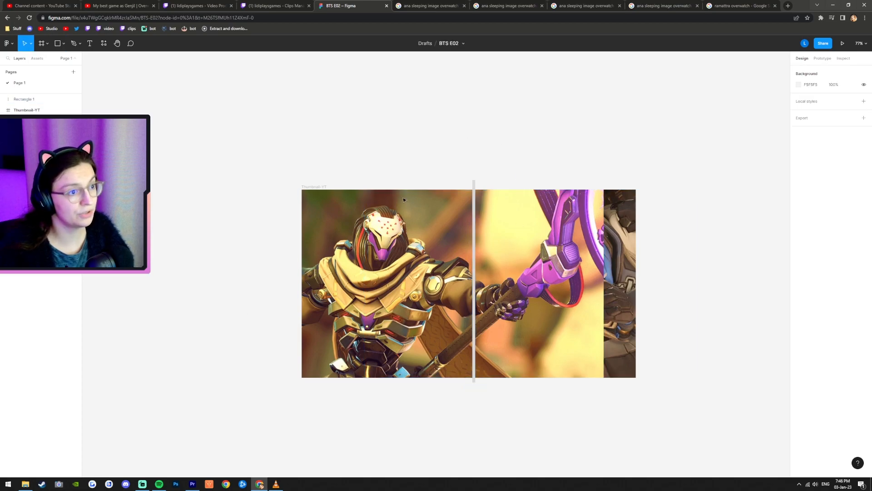
pyautogui.moveTo(46, 100); pyautogui.dragTo(45, 111)
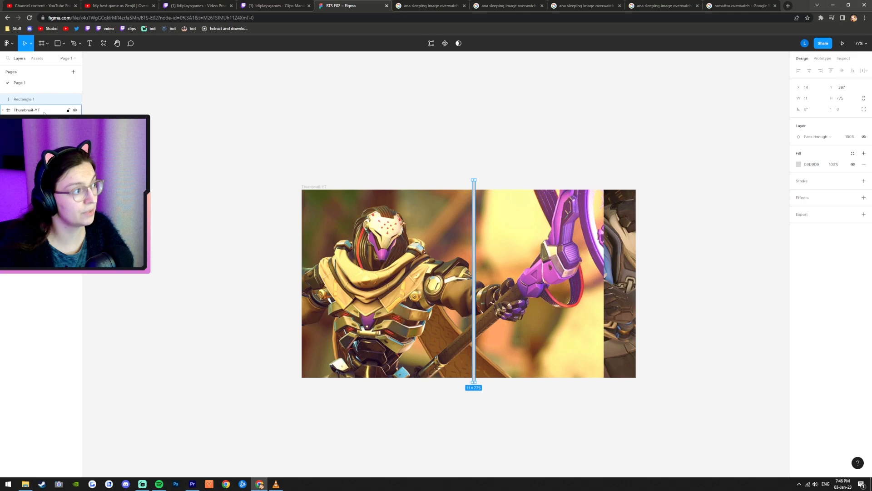
pyautogui.click(382, 158)
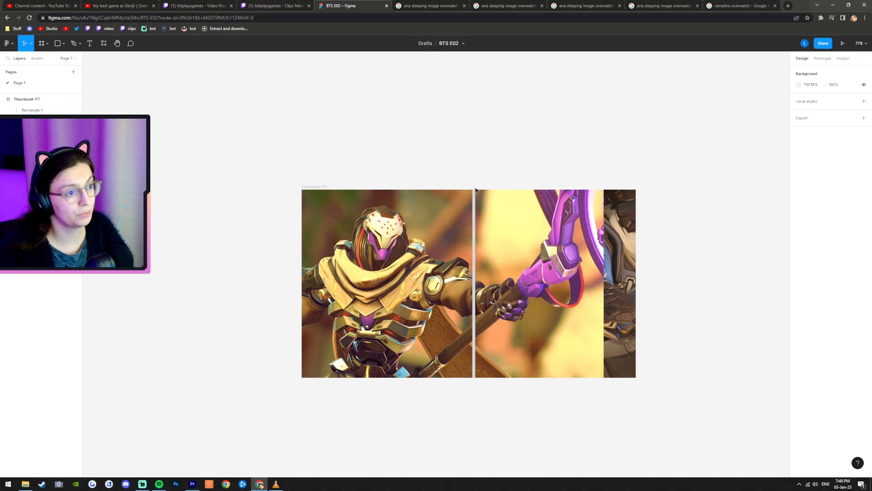
# Step: Toggle Clip content off and back on for the Thumbnail-YT frame to compare the overflowing images
pyautogui.click(25, 99)
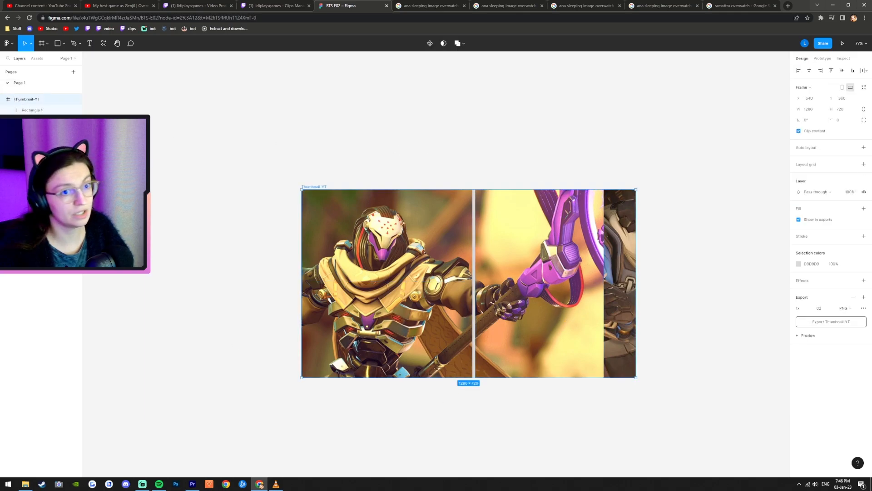
pyautogui.click(798, 131)
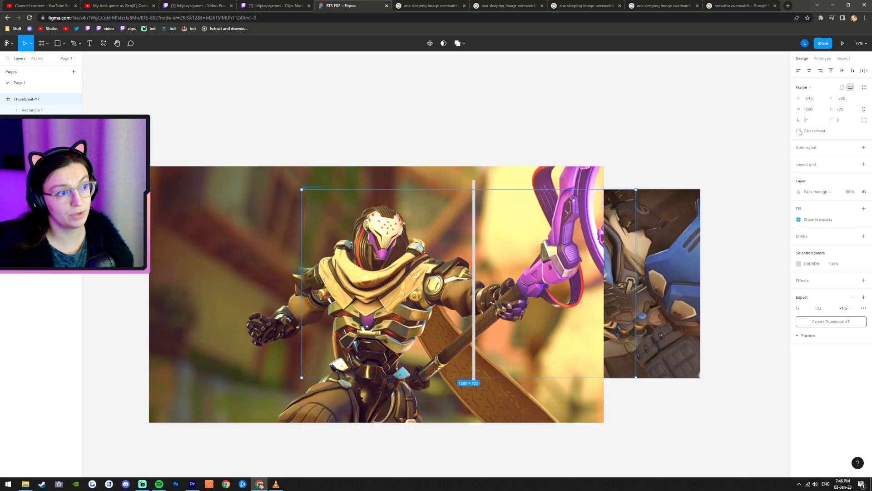
pyautogui.click(799, 131)
pyautogui.click(799, 132)
pyautogui.click(799, 131)
pyautogui.click(799, 131)
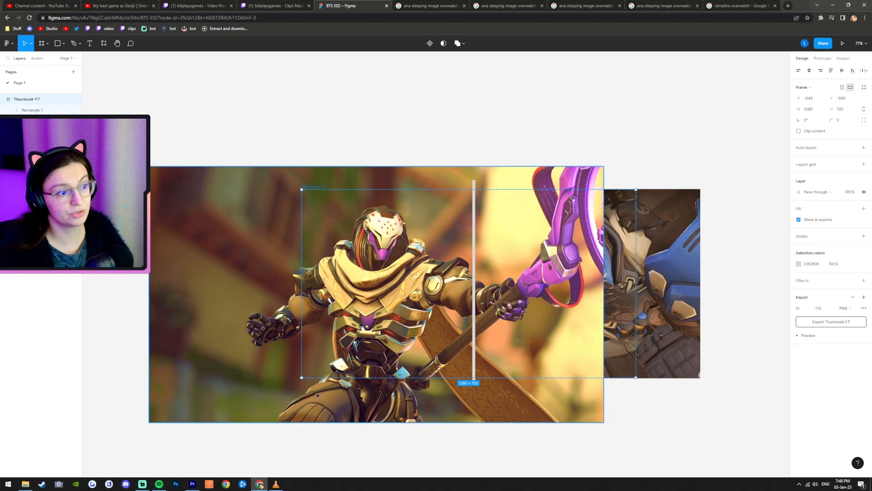
pyautogui.click(799, 131)
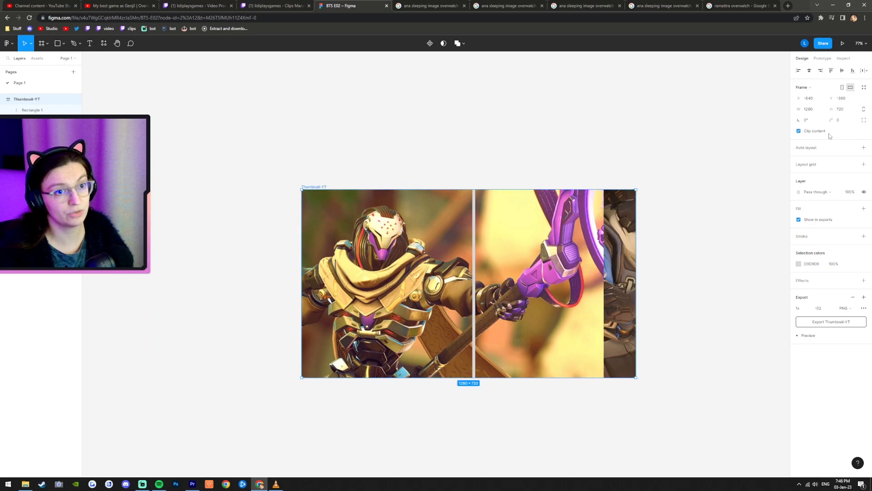
pyautogui.click(705, 176)
# Step: Set the fill colour of the vertical dividing rectangle to FFFFFF
pyautogui.click(38, 110)
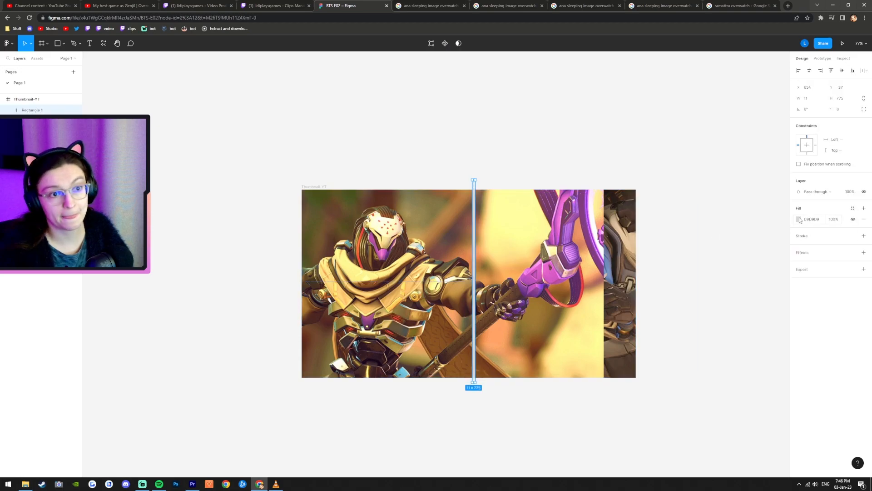
pyautogui.click(799, 219)
pyautogui.write('ffffff')
pyautogui.press('Return')
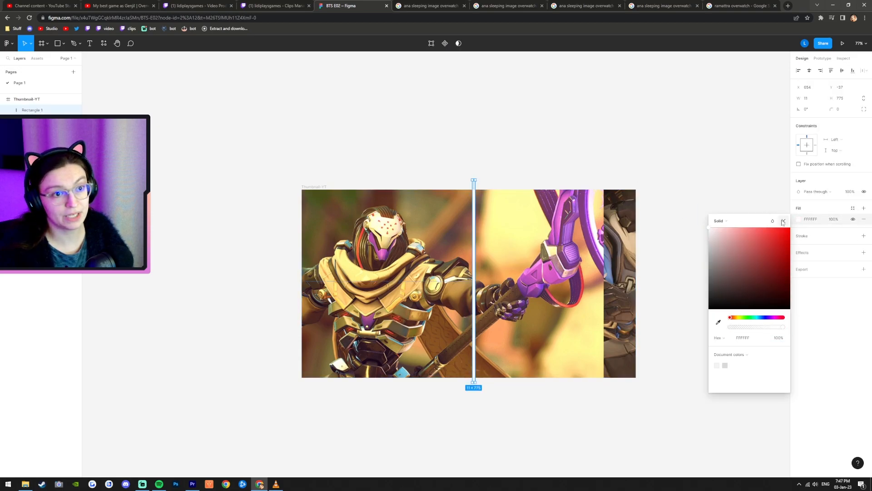
pyautogui.click(782, 221)
pyautogui.scroll(1, 517, 430)
pyautogui.scroll(2, 534, 402)
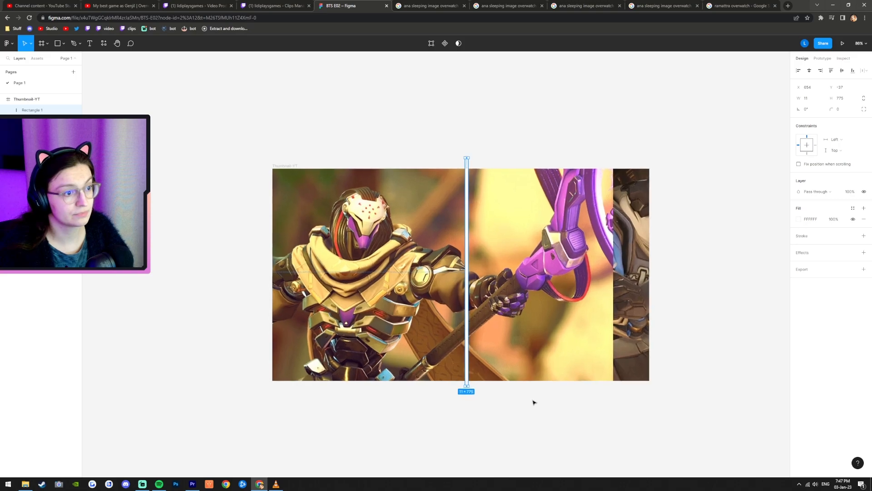
# Step: Draw a rectangle about 695 × 785 over the frame's left half and move its layer beneath the Ramattra image in Thumbnail-YT
pyautogui.click(349, 282)
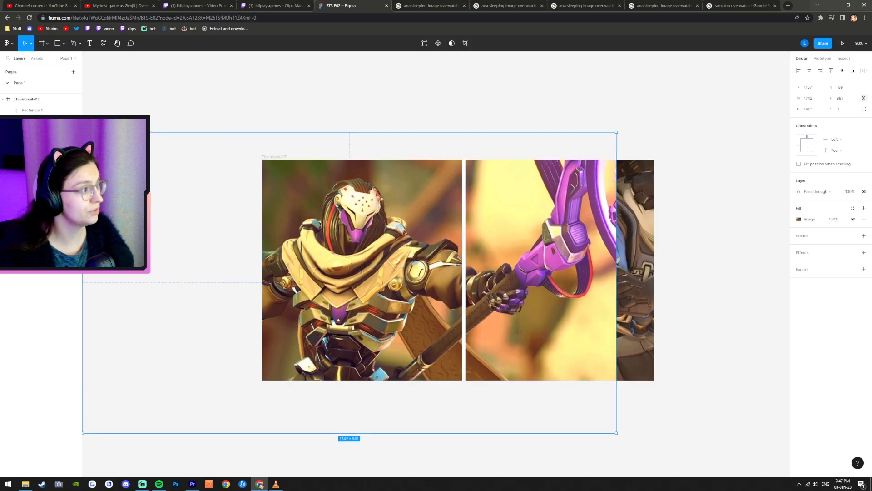
pyautogui.click(57, 43)
pyautogui.moveTo(250, 150); pyautogui.dragTo(464, 394)
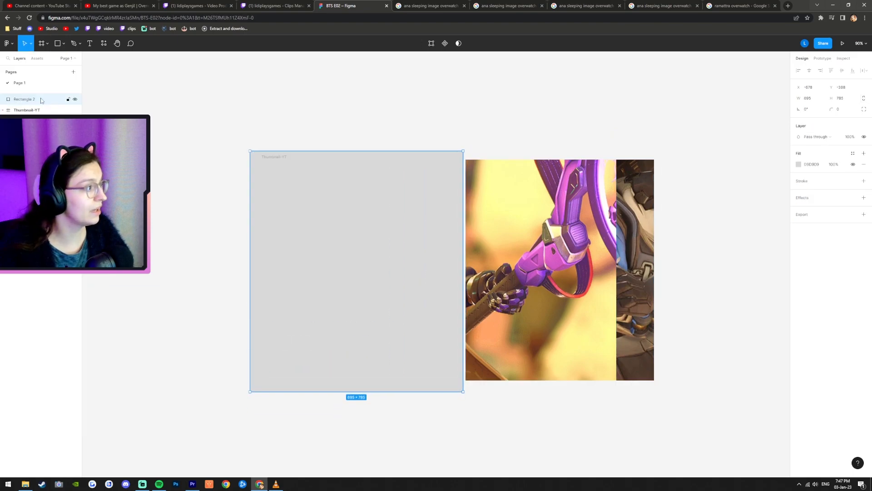
pyautogui.moveTo(32, 110); pyautogui.dragTo(32, 143)
pyautogui.click(32, 132)
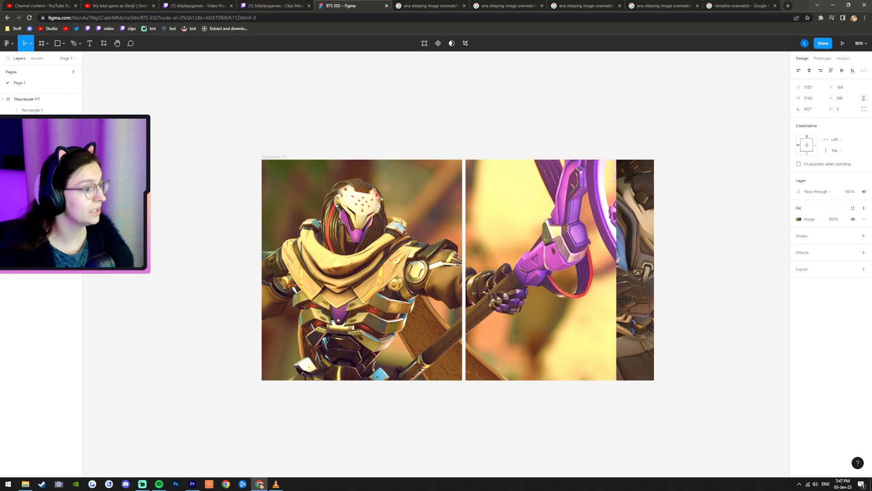
# Step: Select the new rectangle together with the Ramattra image and use the rectangle as a mask
pyautogui.hotkey('ctrl', 'shift', 'h')
pyautogui.hotkey('ctrl', 'shift', 'h')
pyautogui.click(32, 143)
pyautogui.keyDown('shift'); pyautogui.click(31, 132); pyautogui.keyUp('shift')
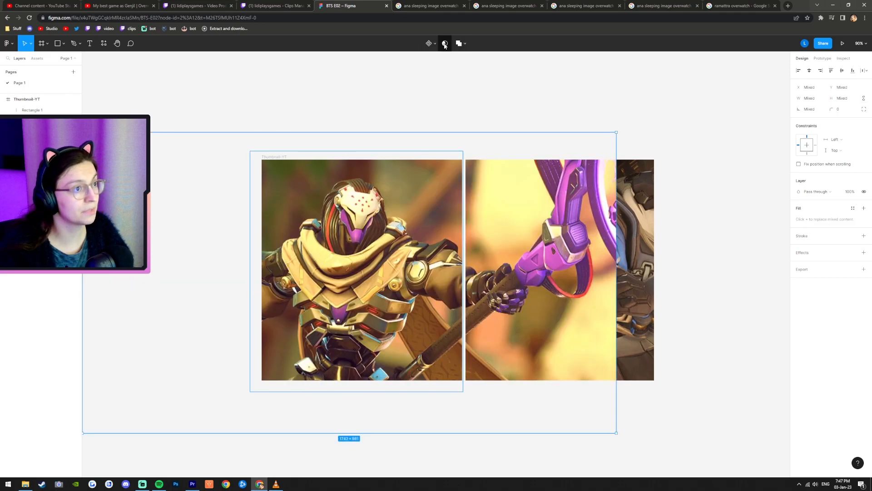
pyautogui.click(445, 43)
pyautogui.click(183, 220)
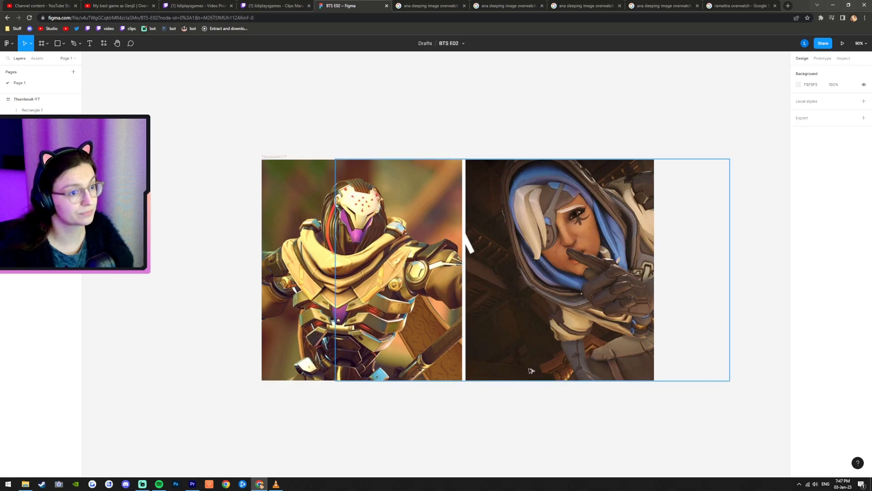
# Step: Rotate the white dividing rectangle to 15° so it slants between Ramattra and Ana
pyautogui.scroll(-3, 528, 371)
pyautogui.scroll(-3, 559, 374)
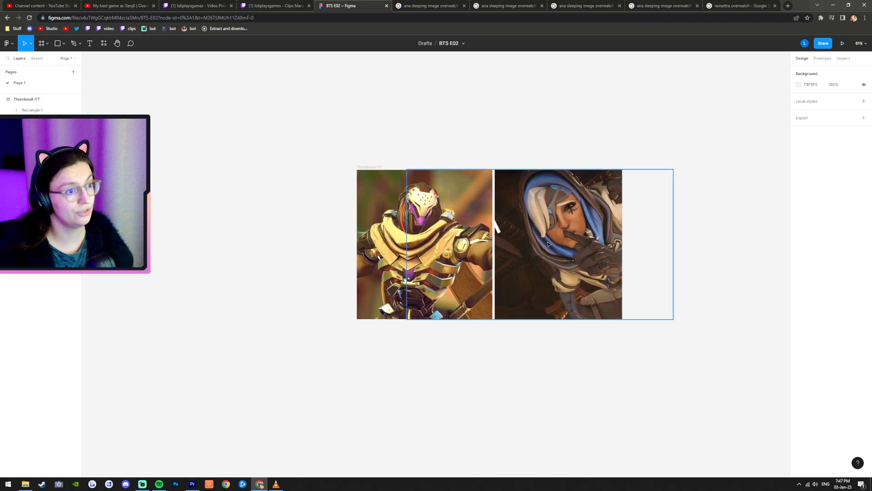
pyautogui.scroll(3, 548, 244)
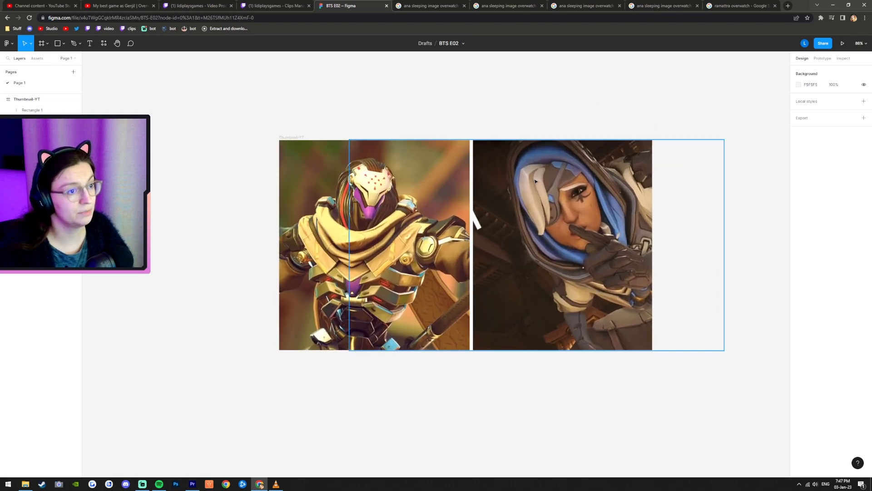
pyautogui.moveTo(393, 4)
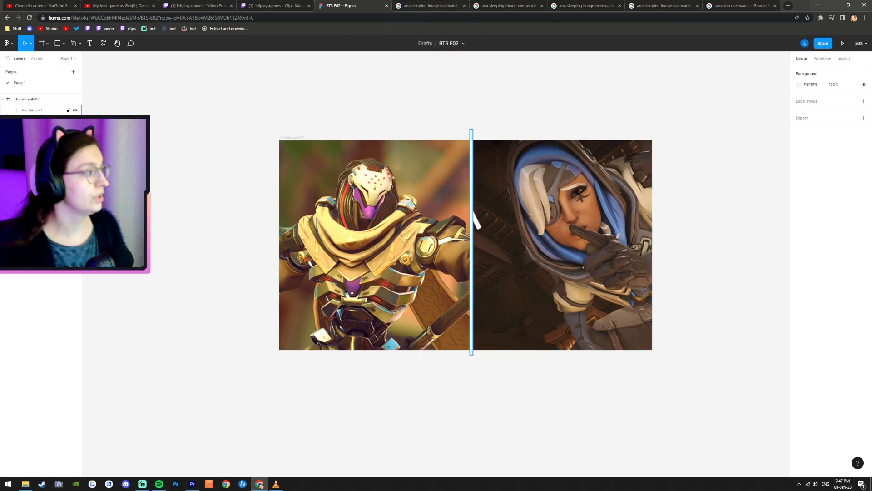
pyautogui.click(26, 111)
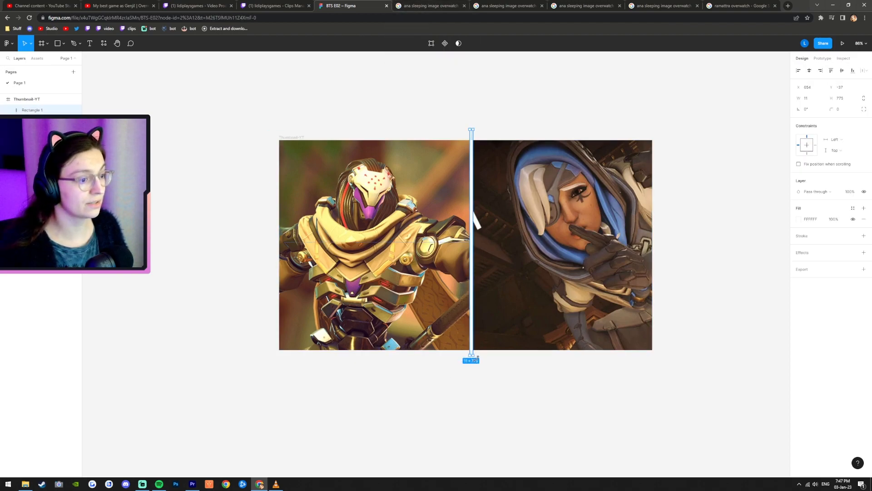
pyautogui.moveTo(456, 368); pyautogui.dragTo(514, 366)
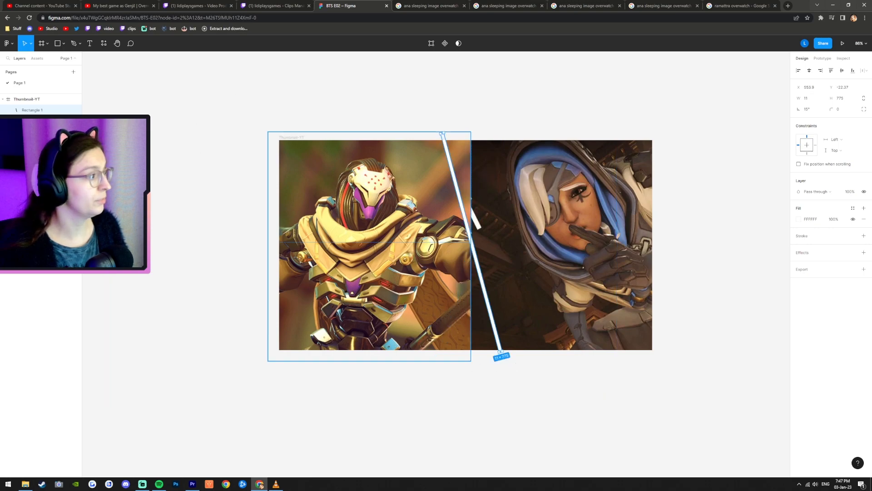
# Step: Reshape the mask rectangle by shifting its upper-right corner left and lower-right corner right to follow the slanted white divider
pyautogui.click(32, 132)
pyautogui.click(32, 143)
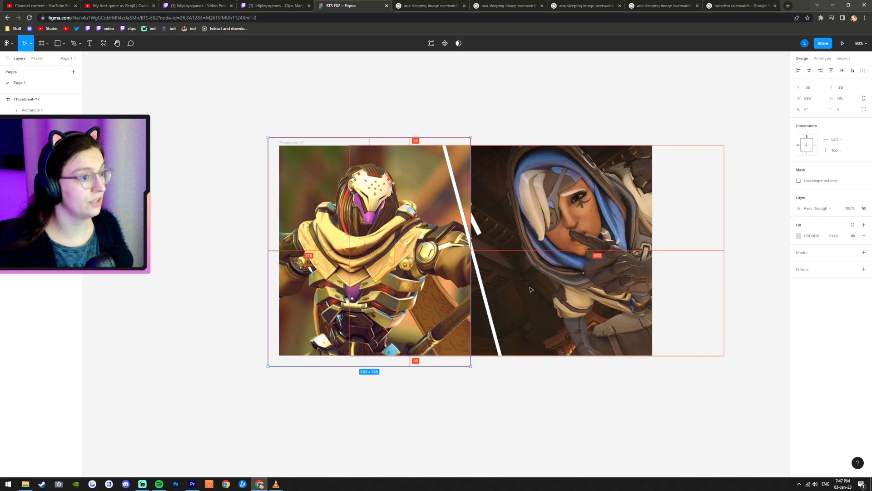
pyautogui.scroll(2, 476, 290)
pyautogui.scroll(1, 476, 289)
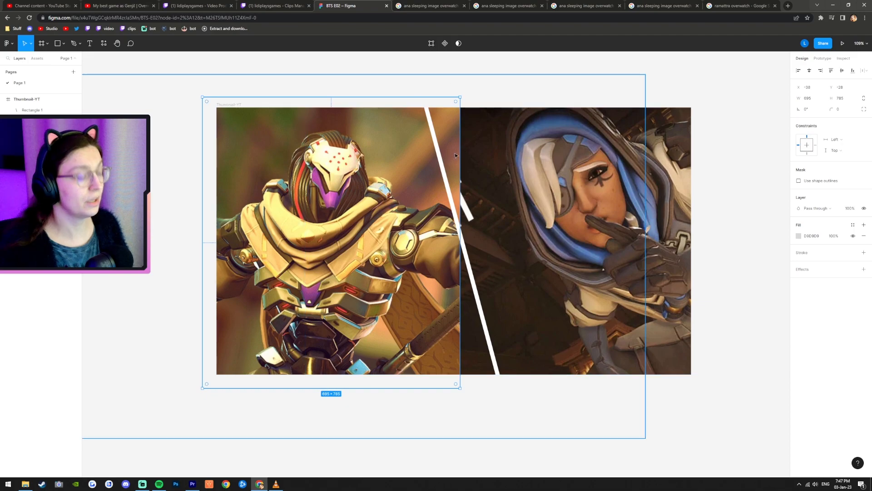
pyautogui.doubleClick(228, 220)
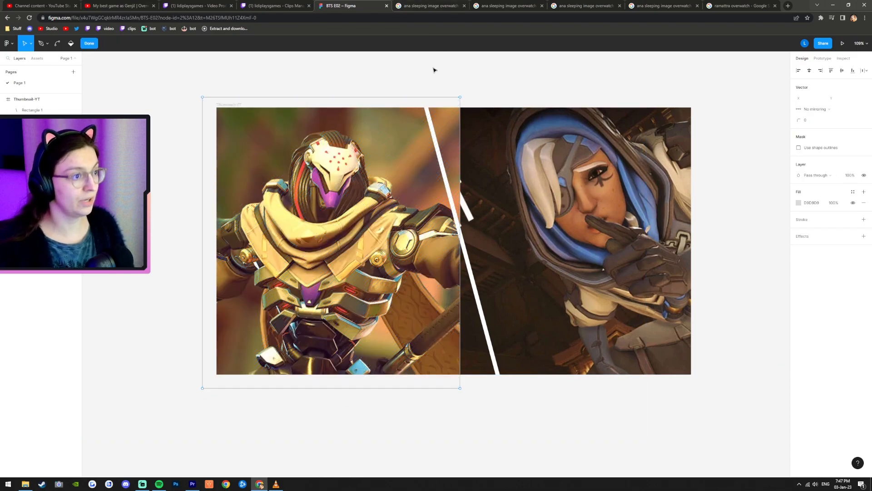
pyautogui.moveTo(461, 99); pyautogui.dragTo(427, 100)
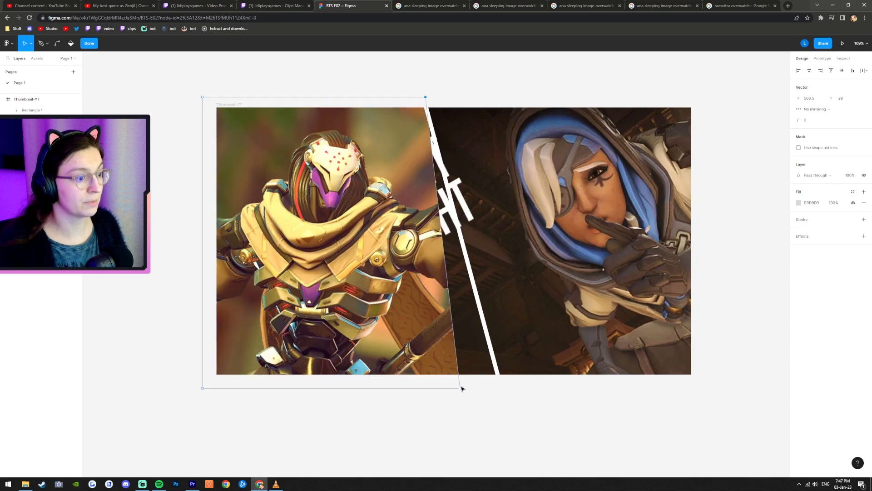
pyautogui.moveTo(462, 390); pyautogui.dragTo(503, 387)
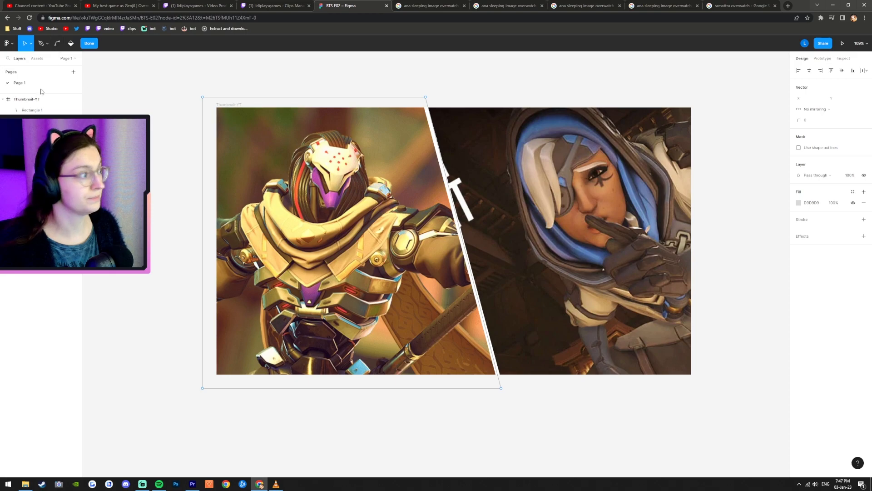
pyautogui.click(40, 132)
pyautogui.click(734, 65)
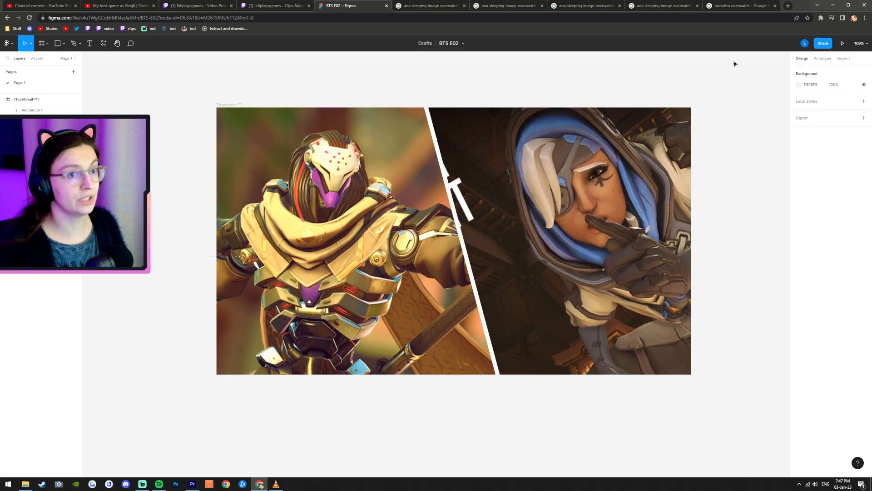
# Step: Nudge the Ana image left within the thumbnail's right half
pyautogui.scroll(-2, 567, 192)
pyautogui.scroll(-5, 511, 191)
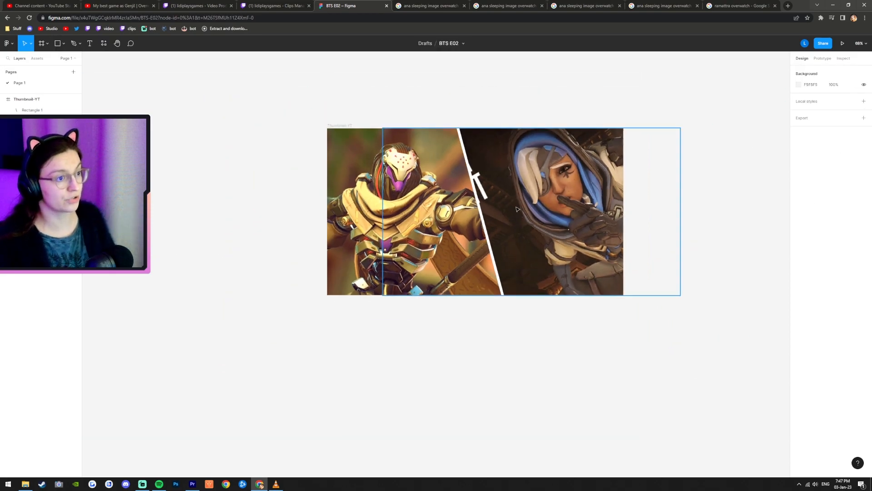
pyautogui.scroll(3, 516, 190)
pyautogui.click(611, 272)
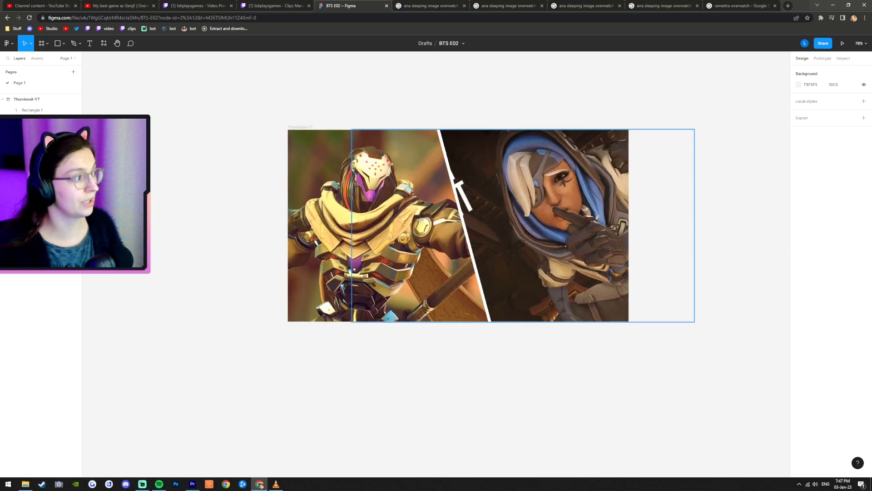
pyautogui.press('Left')
pyautogui.press('Left')
pyautogui.press('Left')
pyautogui.press('Left')
pyautogui.press('Left')
pyautogui.press('Left')
pyautogui.press('Left')
pyautogui.press('Left')
pyautogui.press('Left')
pyautogui.press('Left')
pyautogui.press('Left')
pyautogui.press('Left')
pyautogui.press('Left')
pyautogui.press('Left')
pyautogui.press('Left')
pyautogui.press('Left')
pyautogui.press('Left')
pyautogui.press('Left')
pyautogui.press('Left')
pyautogui.press('Left')
pyautogui.press('Left')
pyautogui.press('Left')
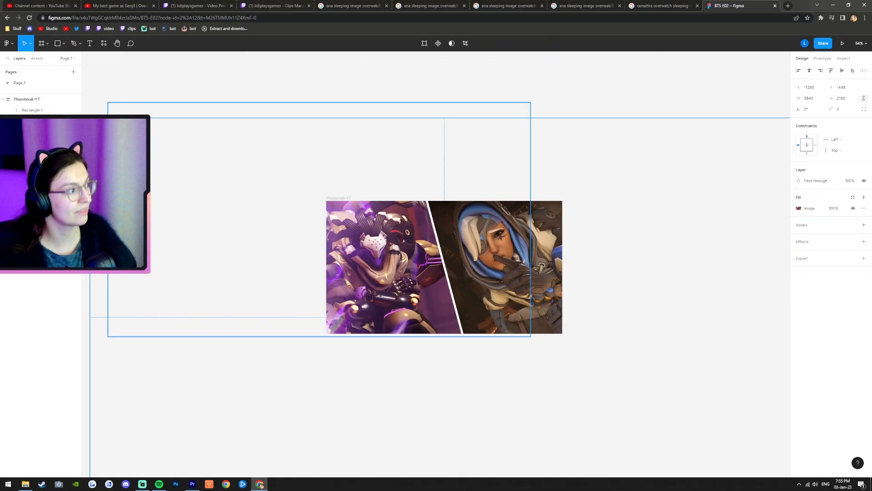
# Step: Place the new Ana image beneath the masked Ramattra group in Thumbnail-YT, about 1287 × 724 in size at X 150
pyautogui.click(278, 377)
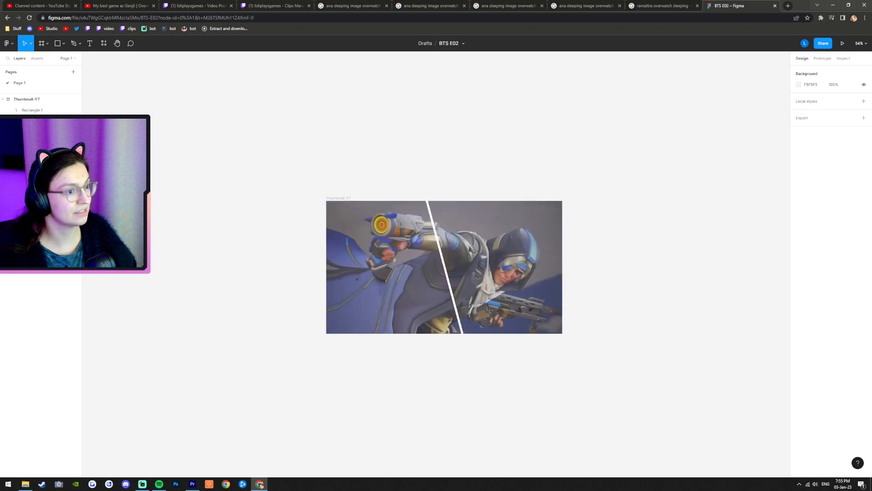
pyautogui.click(341, 248)
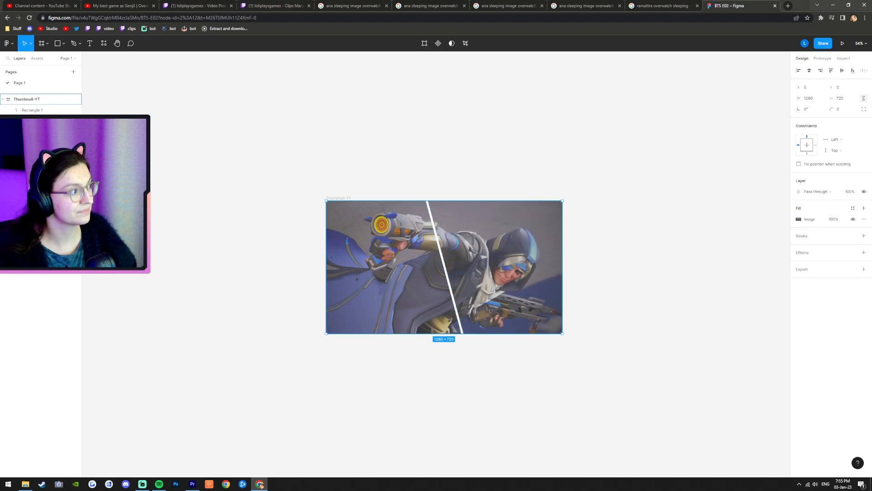
pyautogui.hotkey('ctrl', 'v')
pyautogui.moveTo(338, 198); pyautogui.dragTo(343, 197)
pyautogui.hotkey('ctrl', 'z')
pyautogui.hotkey('ctrl', 'z')
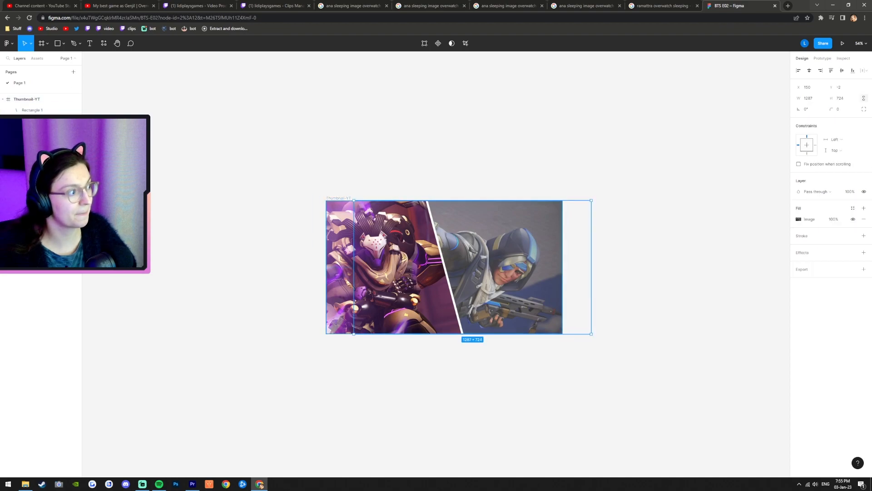
# Step: Resize the new Ana image to about 1284 × 722 and shift it right to X 171, Y 0
pyautogui.moveTo(517, 301); pyautogui.dragTo(546, 305)
pyautogui.moveTo(590, 201)
pyautogui.mouseDown()
pyautogui.moveTo(634, 175)
pyautogui.moveTo(563, 202)
pyautogui.moveTo(585, 194)
pyautogui.moveTo(574, 200)
pyautogui.mouseUp()
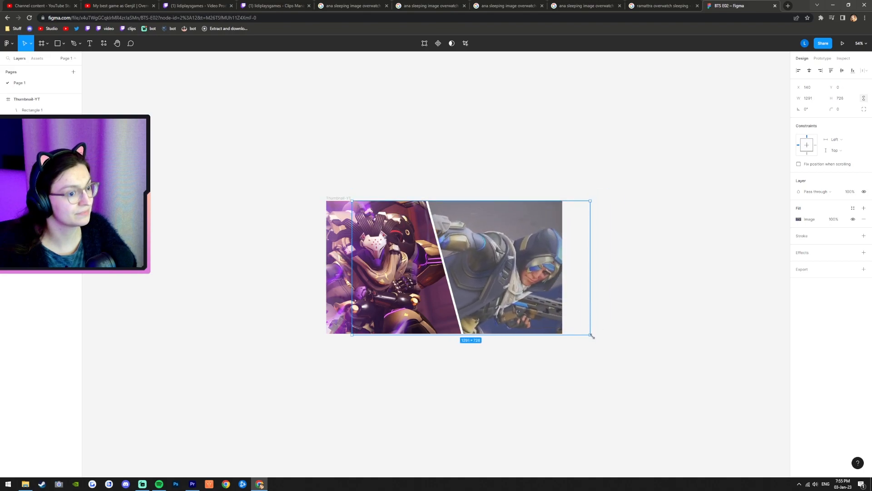
pyautogui.moveTo(586, 335); pyautogui.dragTo(583, 335)
pyautogui.scroll(3, 504, 282)
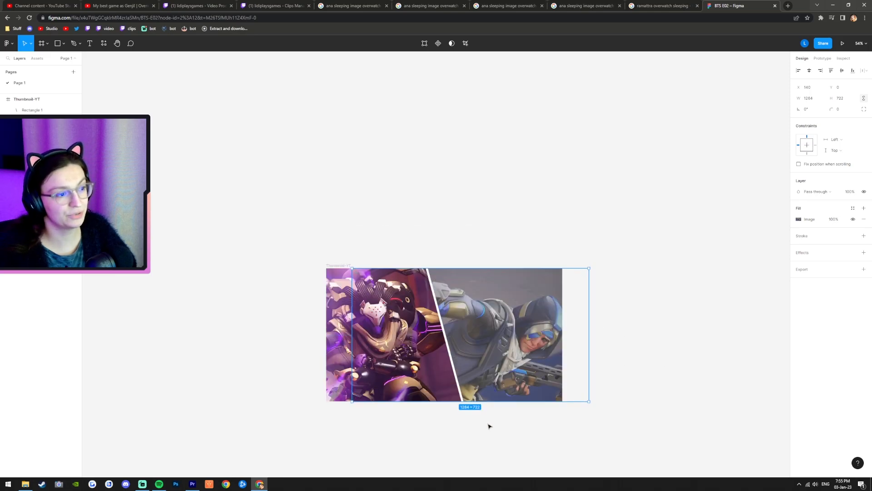
pyautogui.scroll(3, 488, 425)
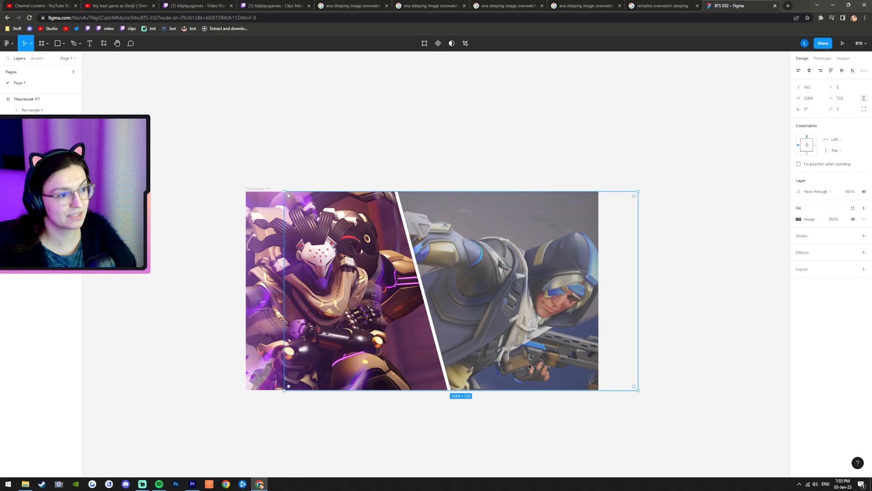
pyautogui.moveTo(530, 356); pyautogui.dragTo(540, 357)
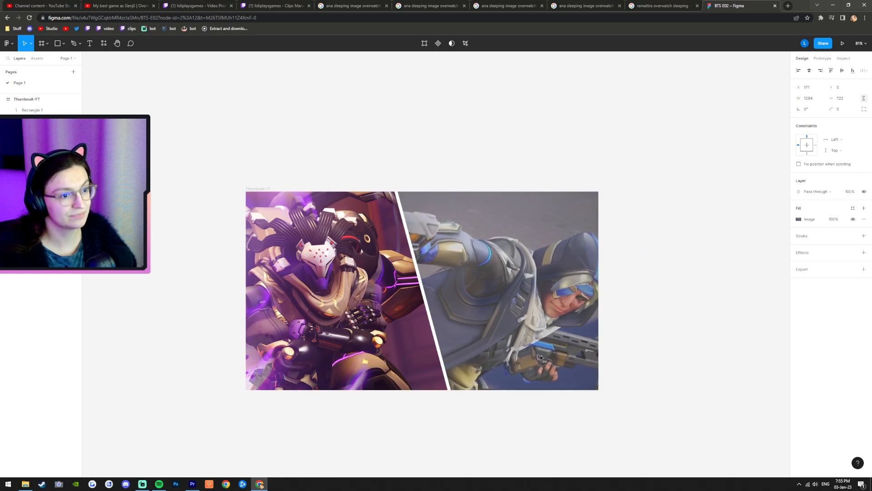
pyautogui.click(721, 343)
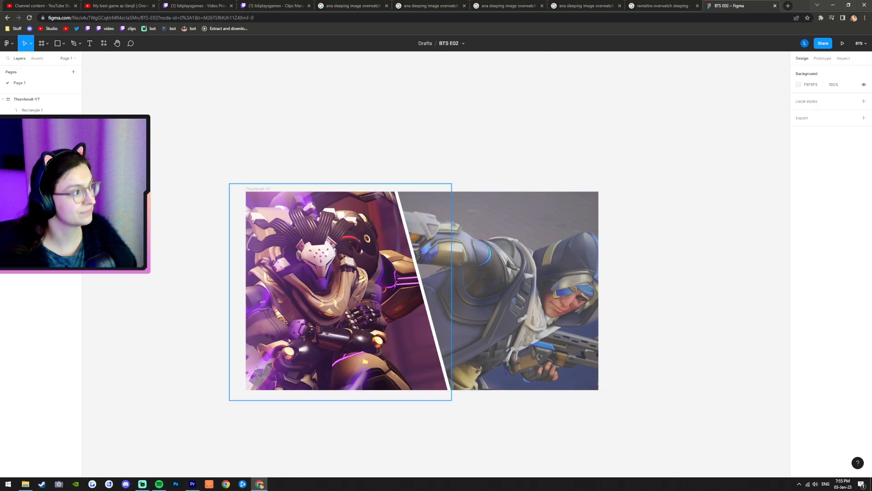
# Step: Toggle the masked Ramattra group's visibility to inspect the full Ana image beneath it
pyautogui.hotkey('ctrl', 'shift', 'h')
pyautogui.hotkey('ctrl', 'shift', 'h')
pyautogui.hotkey('ctrl', 'shift', 'h')
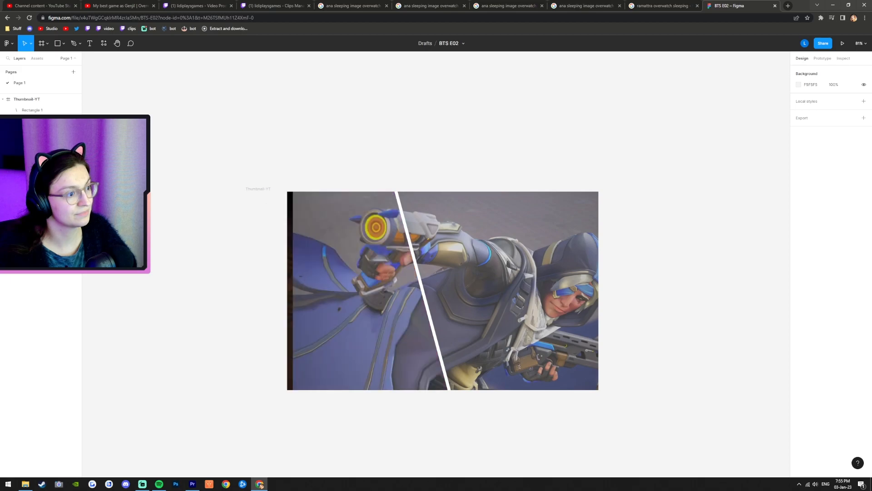
pyautogui.hotkey('ctrl', 'shift', 'h')
pyautogui.hotkey('ctrl', 'shift', 'h')
pyautogui.hotkey('ctrl', 'shift', 'h')
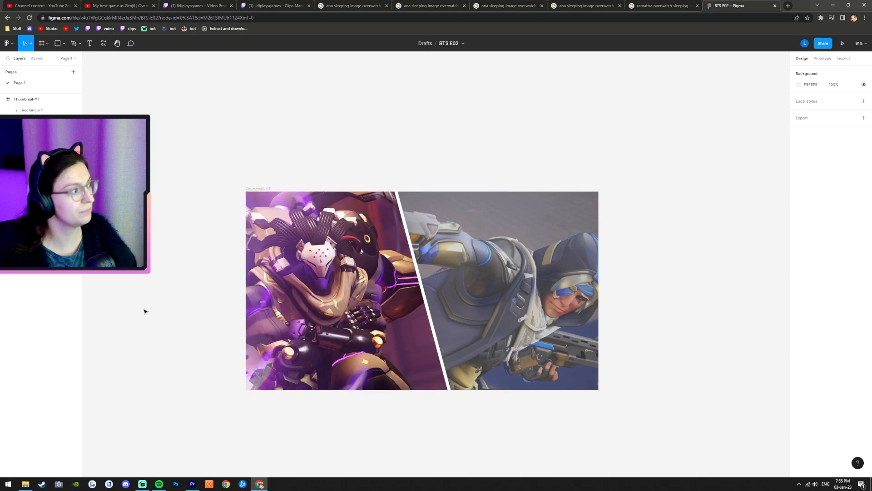
# Step: Select the Ramattra image inside the masked group and nudge it upward
pyautogui.click(330, 381)
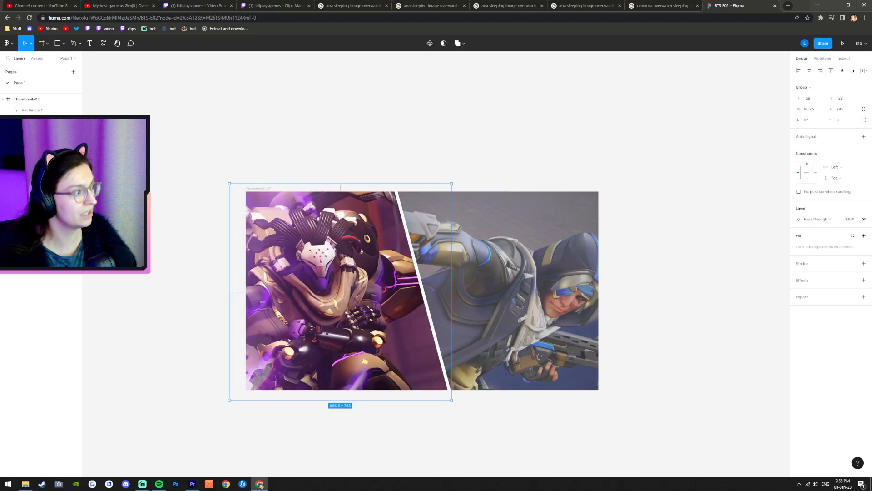
pyautogui.click(36, 143)
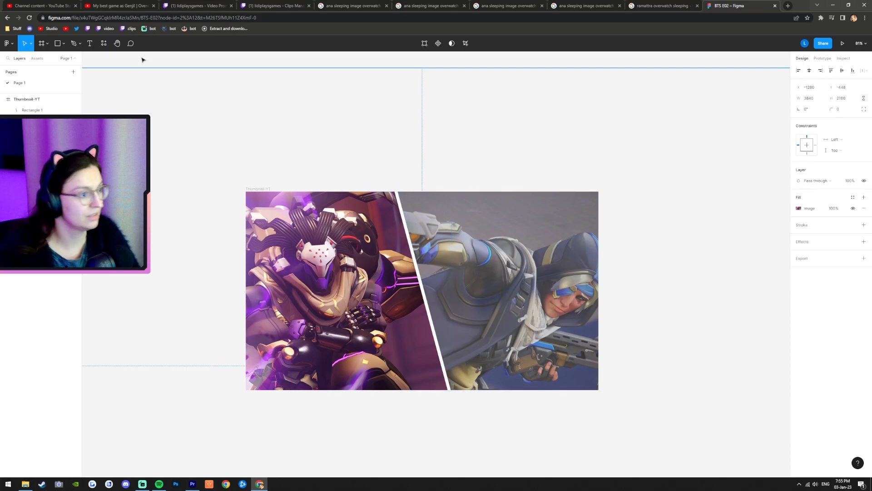
pyautogui.press('Up')
pyautogui.press('Up')
pyautogui.press('Up')
pyautogui.press('Up')
pyautogui.press('Up')
pyautogui.press('Up')
pyautogui.press('Up')
pyautogui.press('Up')
pyautogui.press('Up')
pyautogui.press('Up')
pyautogui.press('Up')
pyautogui.press('Up')
pyautogui.press('Up')
pyautogui.press('Up')
pyautogui.press('Up')
pyautogui.press('Up')
pyautogui.press('Up')
pyautogui.press('Up')
pyautogui.press('Up')
pyautogui.press('Up')
pyautogui.press('Up')
pyautogui.press('Up')
pyautogui.press('Up')
pyautogui.press('Up')
pyautogui.press('Up')
pyautogui.press('Up')
pyautogui.press('Up')
pyautogui.press('Up')
pyautogui.press('Up')
pyautogui.press('Up')
pyautogui.press('Up')
pyautogui.press('Up')
pyautogui.press('Up')
pyautogui.press('Up')
pyautogui.press('Up')
pyautogui.press('Up')
pyautogui.press('Up')
pyautogui.press('Up')
pyautogui.press('Up')
pyautogui.press('Up')
# Step: Hide and show the masked Ramattra group again to compare the composition
pyautogui.click(75, 120)
pyautogui.click(75, 121)
pyautogui.click(75, 121)
pyautogui.click(36, 121)
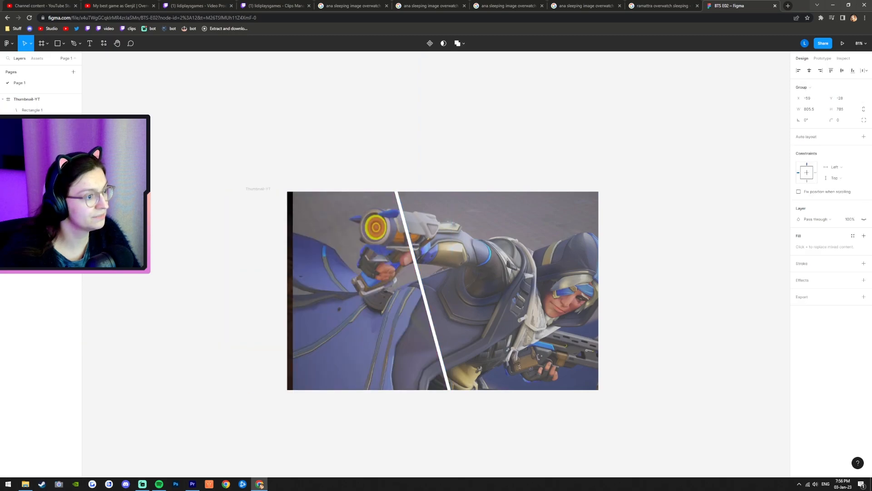
pyautogui.hotkey('ctrl', 'shift', 'h')
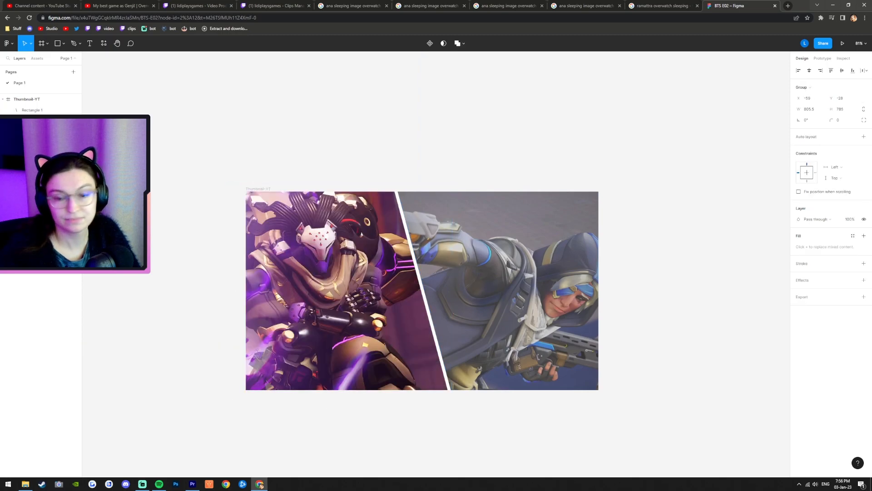
# Step: Fine-tune the Ramattra image's vertical position inside its mask to Y -528
pyautogui.click(37, 131)
pyautogui.press('Up')
pyautogui.press('Up')
pyautogui.press('Up')
pyautogui.press('Up')
pyautogui.press('Up')
pyautogui.press('Up')
pyautogui.press('Up')
pyautogui.press('Up')
pyautogui.press('Up')
pyautogui.press('Up')
pyautogui.press('Up')
pyautogui.press('Up')
pyautogui.press('Up')
pyautogui.press('Up')
pyautogui.press('Up')
pyautogui.press('Up')
pyautogui.press('Up')
pyautogui.press('Up')
pyautogui.press('Up')
pyautogui.press('Up')
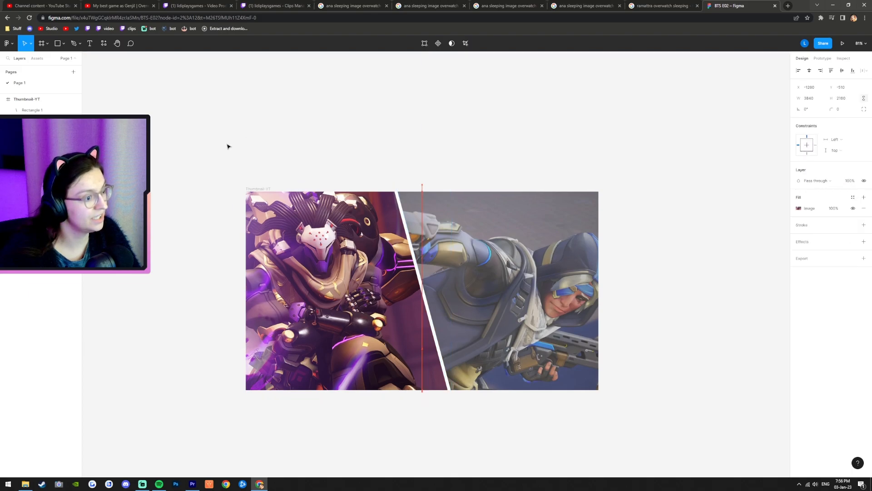
pyautogui.press('Down')
pyautogui.press('Down')
pyautogui.press('Down')
pyautogui.press('Down')
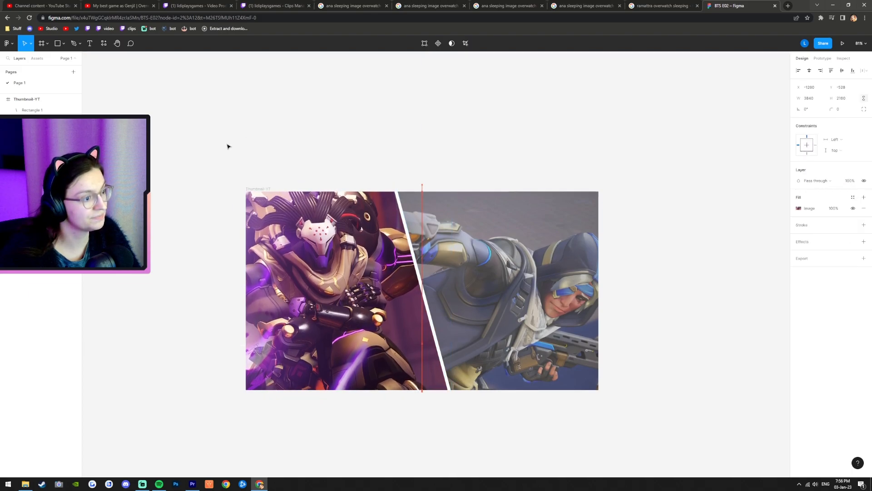
# Step: Nudge the Ramattra image up and to the left inside its mask to X -1313, Y -540
pyautogui.press('Up')
pyautogui.press('Up')
pyautogui.press('Up')
pyautogui.press('Up')
pyautogui.press('Up')
pyautogui.press('Up')
pyautogui.press('Up')
pyautogui.press('Up')
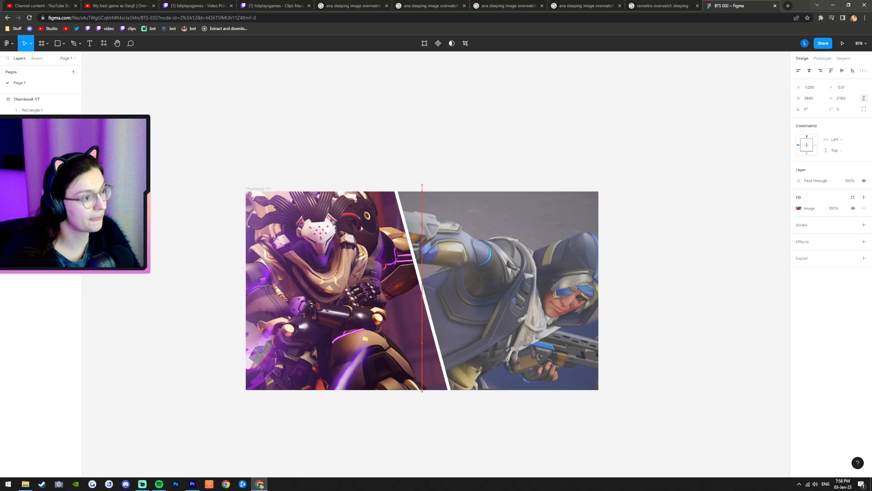
pyautogui.press('Left')
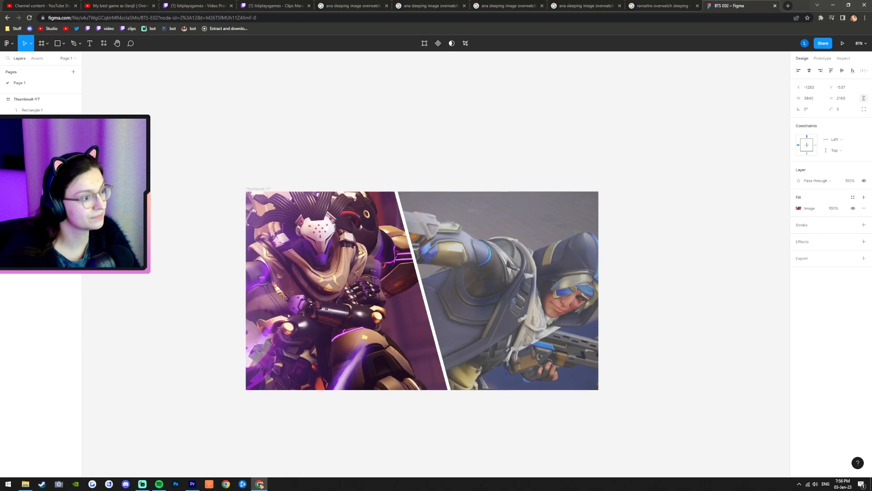
pyautogui.press('Left')
pyautogui.press('Left')
pyautogui.press('Left')
pyautogui.press('Left')
pyautogui.press('Left')
pyautogui.press('Left')
pyautogui.press('Left')
pyautogui.press('Up')
pyautogui.press('Left')
pyautogui.press('Left')
pyautogui.press('Left')
pyautogui.press('Left')
pyautogui.press('Left')
pyautogui.press('Left')
pyautogui.press('Left')
pyautogui.press('Left')
pyautogui.press('Left')
pyautogui.press('Left')
pyautogui.press('Left')
pyautogui.press('Left')
pyautogui.press('Left')
pyautogui.press('Left')
pyautogui.press('Left')
pyautogui.press('Left')
pyautogui.press('Left')
pyautogui.press('Left')
pyautogui.press('Left')
pyautogui.press('Left')
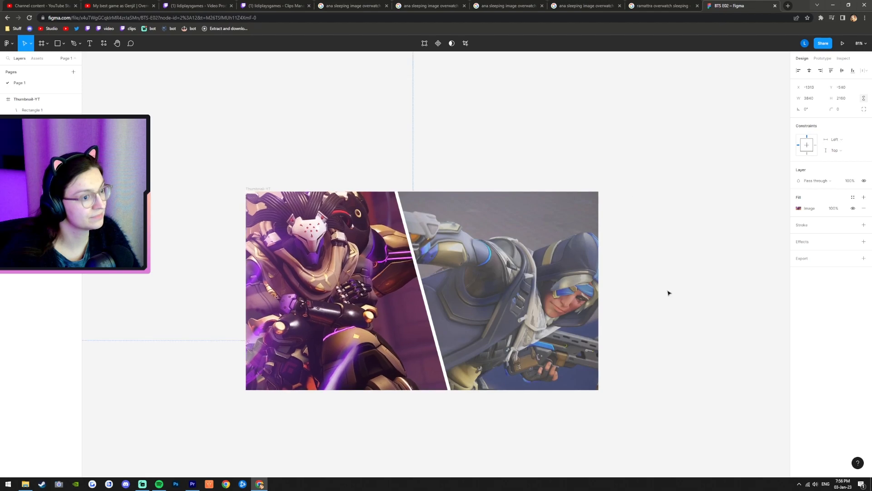
pyautogui.click(668, 292)
# Step: Select the Ana image and bring it to the top of the Thumbnail-YT frame's layer order
pyautogui.scroll(5, 448, 289)
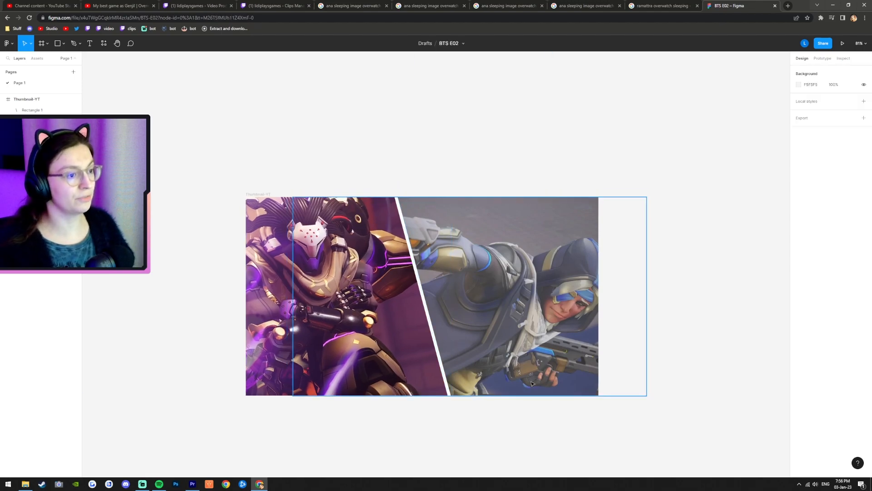
pyautogui.click(449, 290)
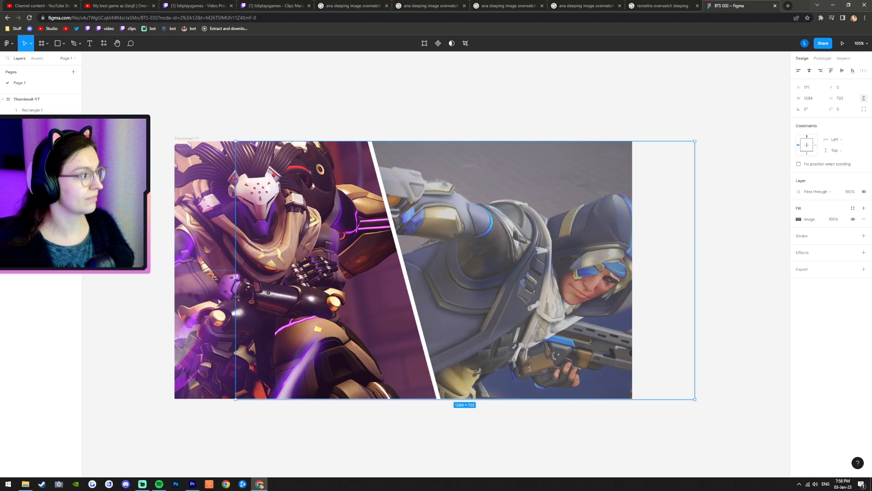
pyautogui.moveTo(31, 113); pyautogui.dragTo(32, 105)
pyautogui.click(32, 112)
pyautogui.press('alt')
pyautogui.scroll(1, 202, 175)
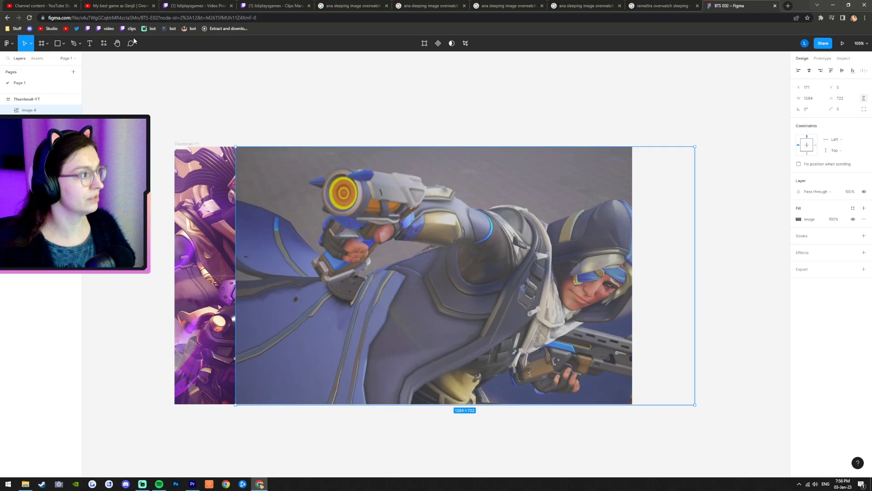
# Step: Start a Pen path on Ana's gun, tracing the blue front fin and the start of the round muzzle rim
pyautogui.click(74, 44)
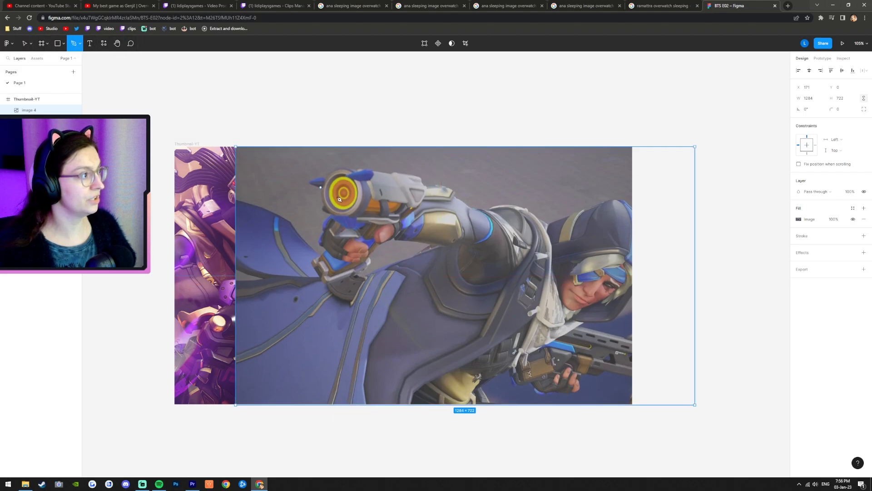
pyautogui.scroll(4, 341, 199)
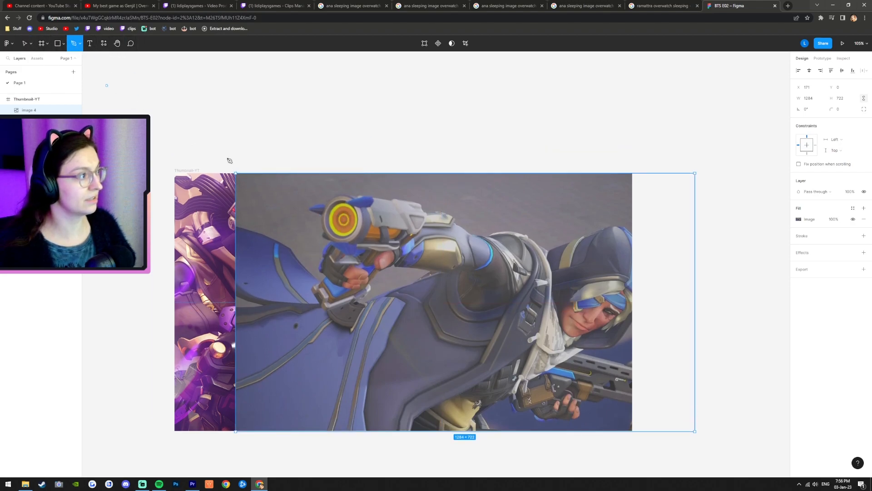
pyautogui.scroll(5, 350, 227)
pyautogui.scroll(4, 354, 243)
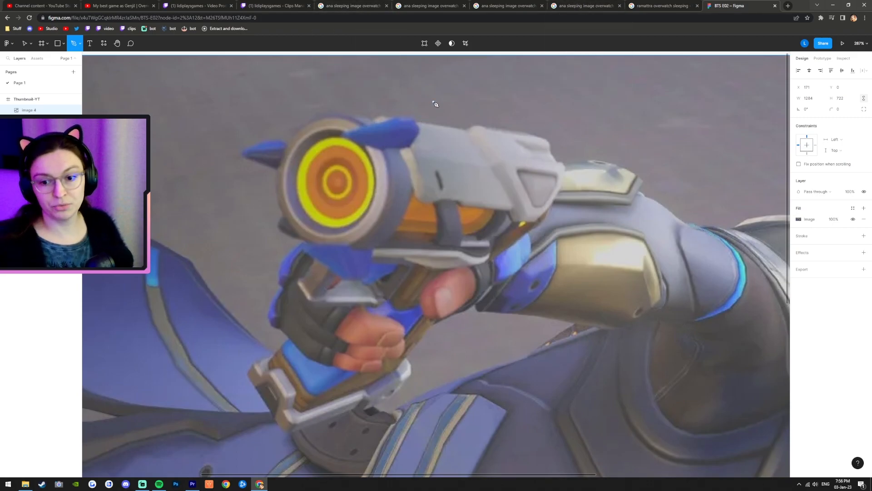
pyautogui.click(276, 169)
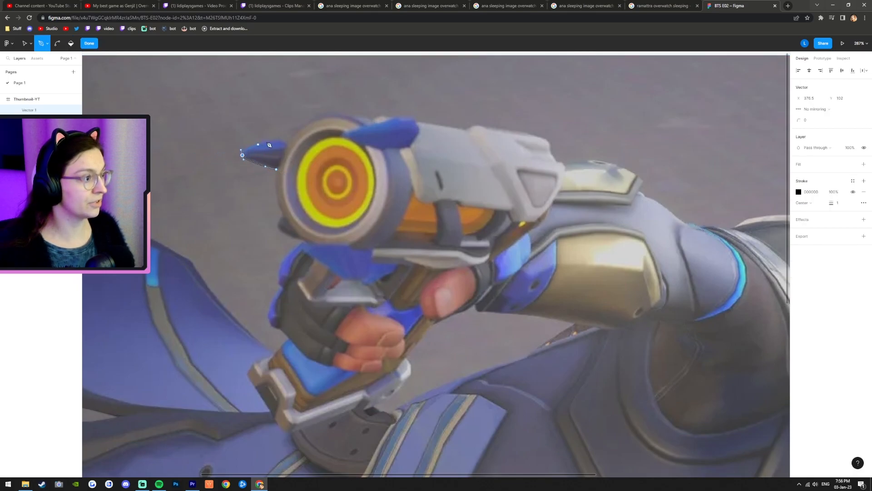
pyautogui.moveTo(281, 143); pyautogui.dragTo(278, 139)
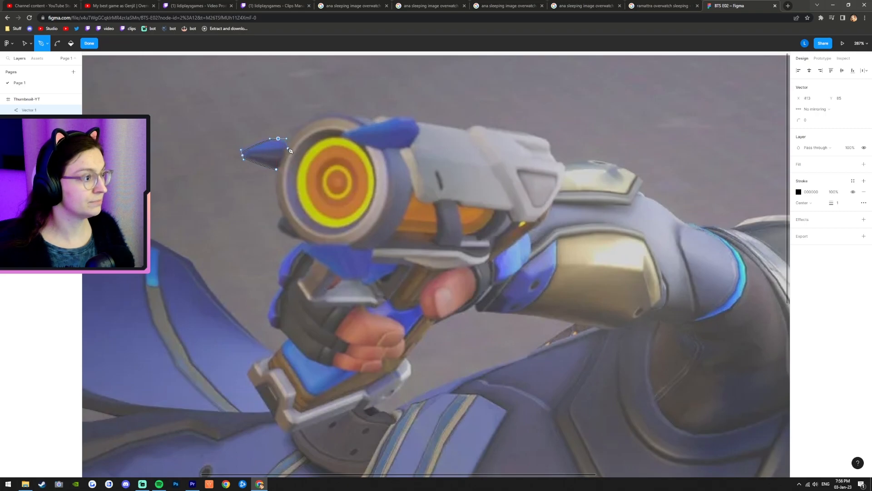
pyautogui.moveTo(313, 121); pyautogui.dragTo(335, 117)
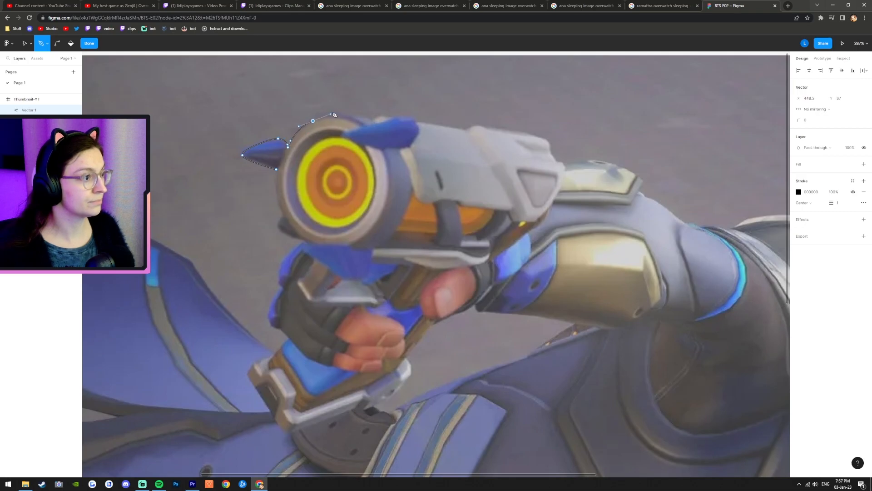
# Step: Extend the path over the top of the muzzle rim to the second blue fin, undoing misplaced anchors
pyautogui.moveTo(371, 121); pyautogui.dragTo(387, 131)
pyautogui.hotkey('ctrl', 'z')
pyautogui.scroll(5, 336, 96)
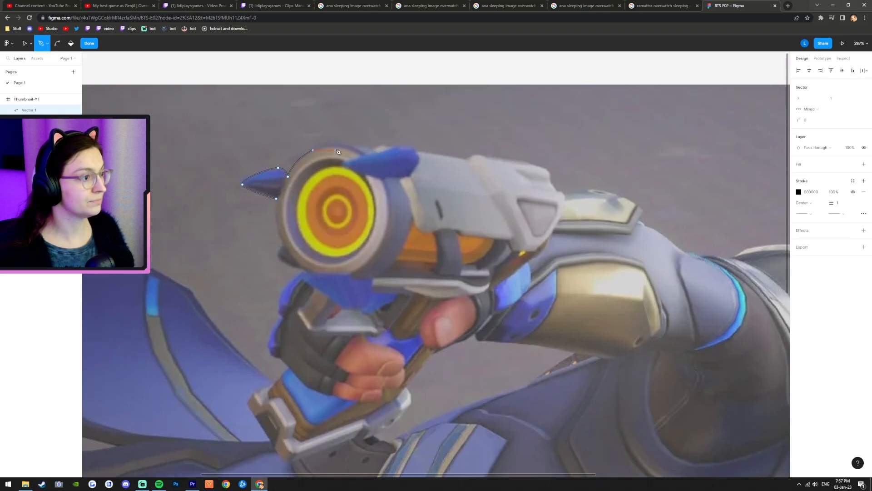
pyautogui.moveTo(352, 149); pyautogui.dragTo(370, 152)
pyautogui.hotkey('ctrl', 'z')
pyautogui.hotkey('ctrl', 'z')
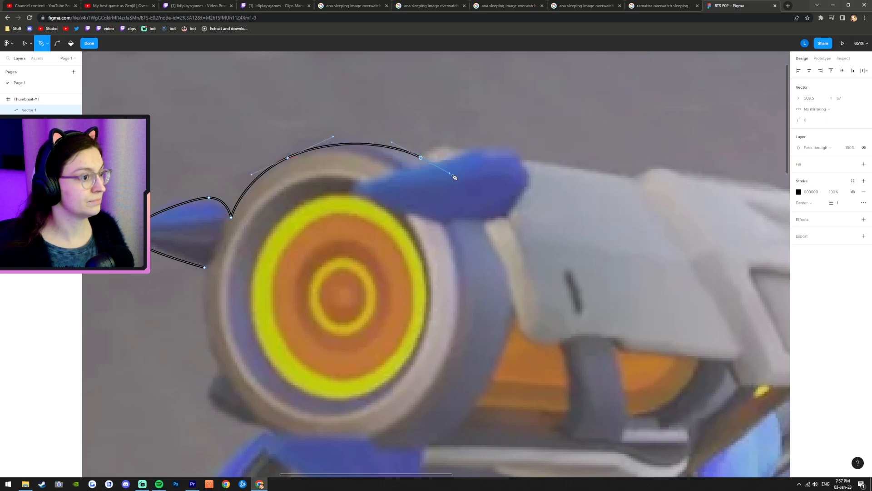
# Step: Continue the path over the second blue fin and along the upper edge of the grey gun barrel
pyautogui.moveTo(450, 173); pyautogui.dragTo(571, 174)
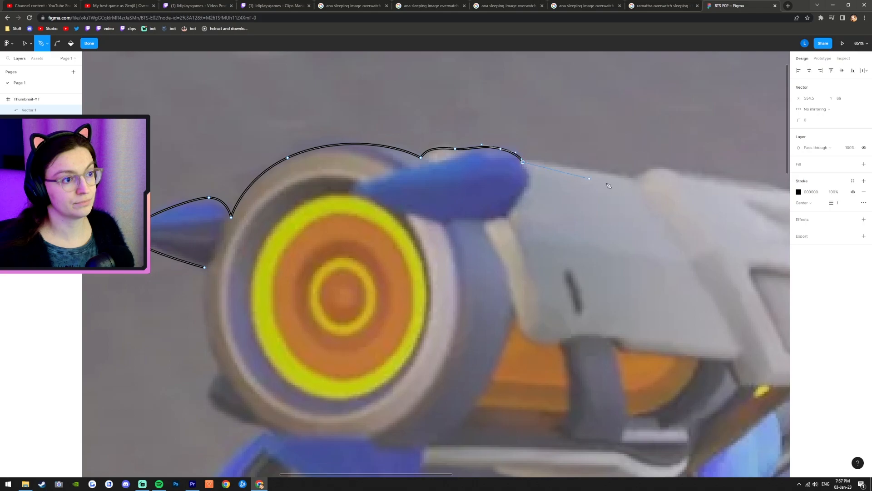
pyautogui.click(634, 178)
pyautogui.moveTo(662, 170); pyautogui.dragTo(673, 171)
pyautogui.click(689, 178)
pyautogui.click(759, 184)
# Step: Redo the last barrel curve and trace the path around the rear end of the gun body
pyautogui.scroll(-3, 570, 168)
pyautogui.scroll(-2, 574, 128)
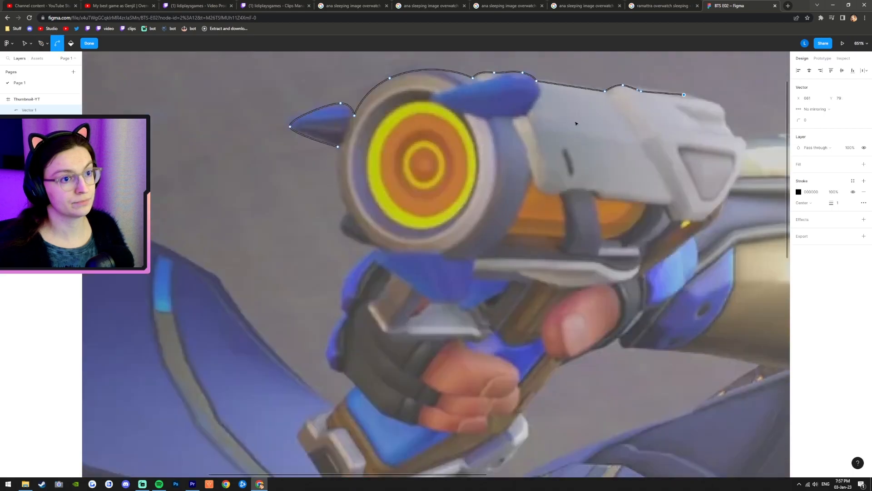
pyautogui.scroll(-2, 573, 128)
pyautogui.scroll(5, 649, 105)
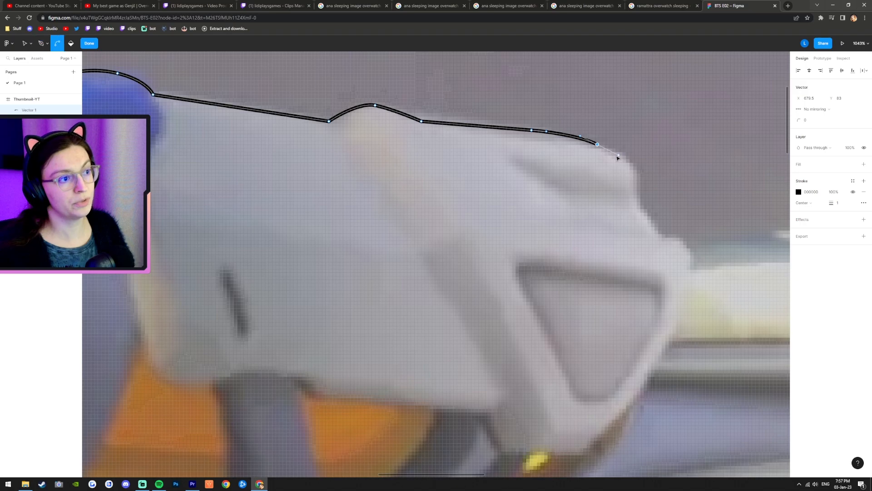
pyautogui.hotkey('ctrl', 'z')
pyautogui.moveTo(510, 122); pyautogui.dragTo(540, 129)
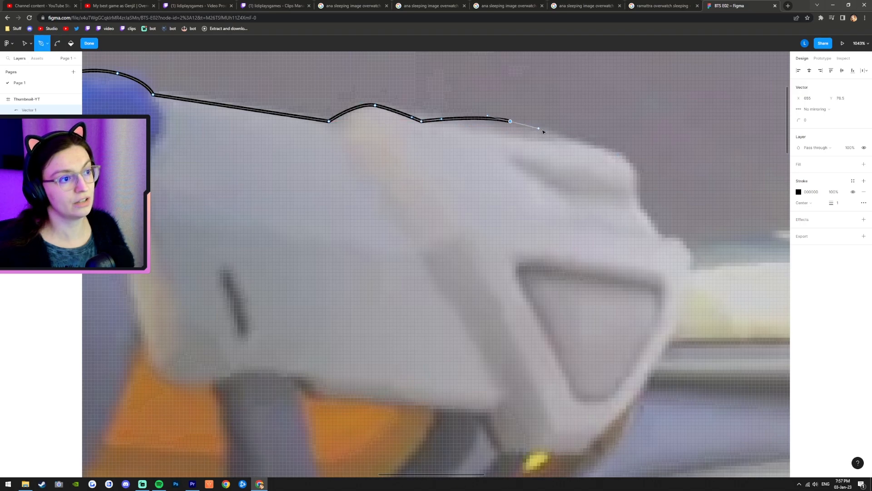
pyautogui.moveTo(627, 158); pyautogui.dragTo(638, 205)
pyautogui.click(638, 207)
pyautogui.click(664, 238)
pyautogui.moveTo(678, 236); pyautogui.dragTo(693, 248)
# Step: Continue the path from the gun's rear onto the upper edge of Ana's cream forearm plate
pyautogui.scroll(-10, 685, 227)
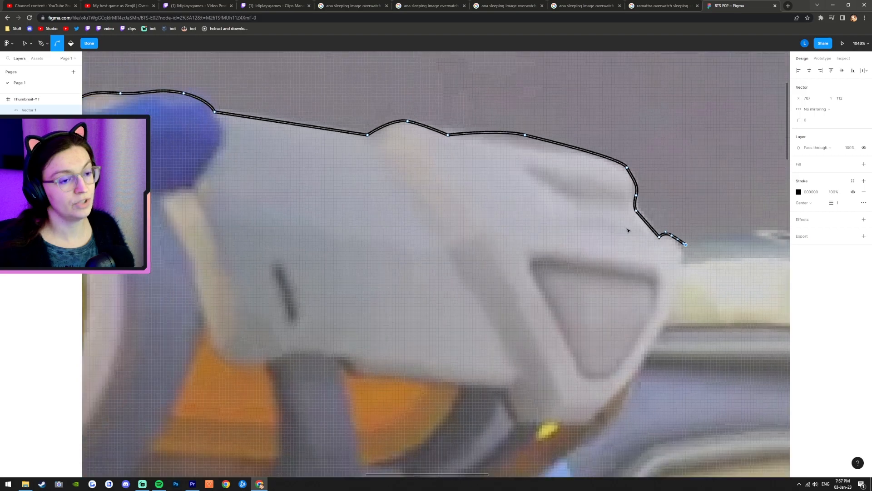
pyautogui.scroll(10, 685, 227)
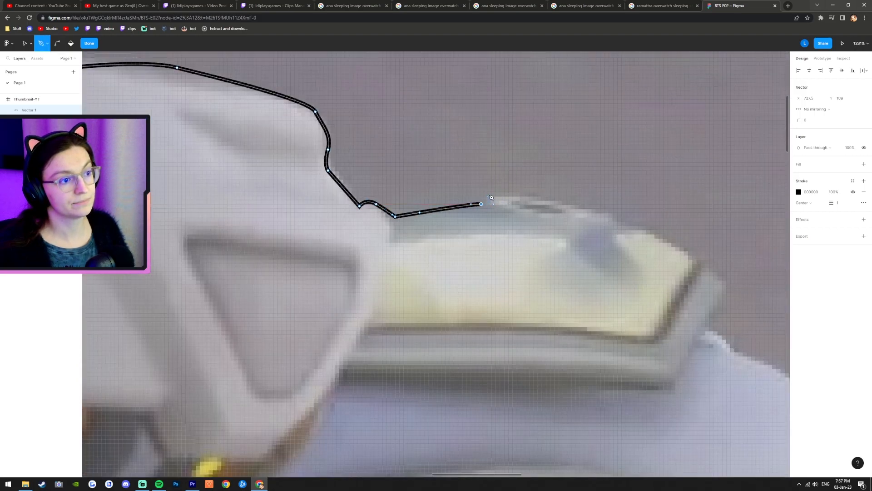
pyautogui.press('ctrl')
pyautogui.moveTo(495, 205); pyautogui.dragTo(488, 191)
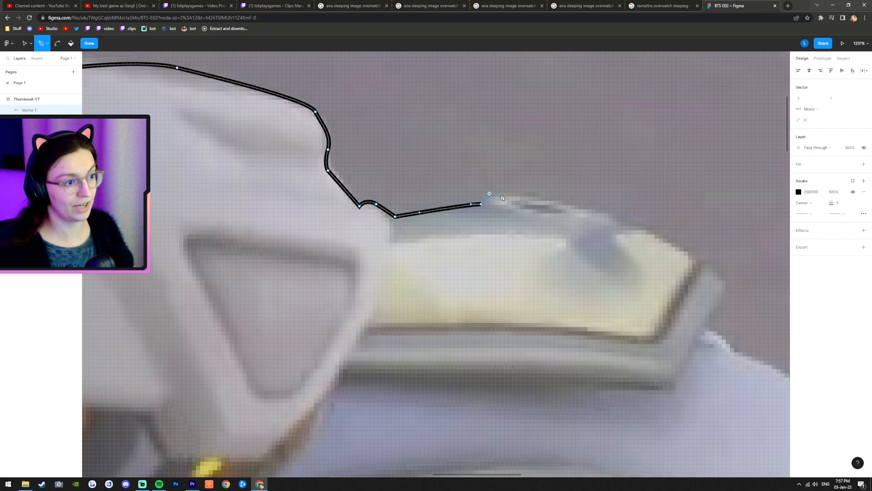
pyautogui.moveTo(514, 196); pyautogui.dragTo(523, 195)
pyautogui.click(567, 204)
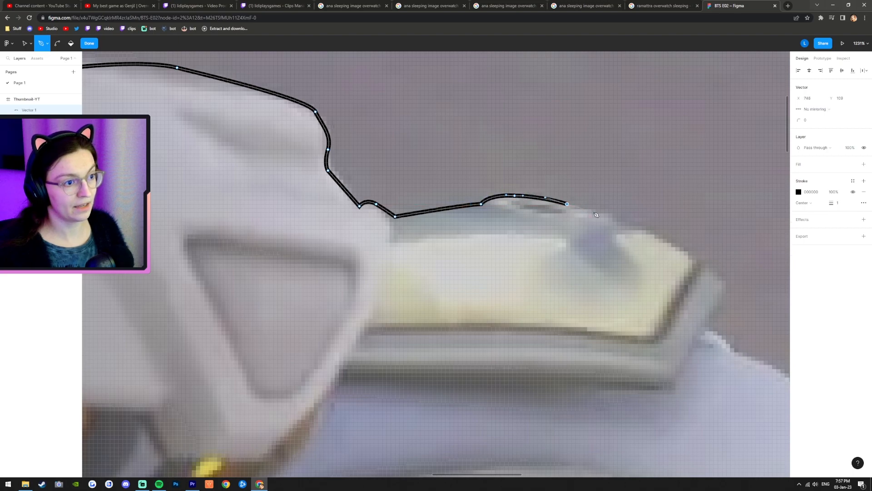
# Step: Redraw the curve over the forearm plate as one smooth arc and trace around its far end onto the sleeve
pyautogui.moveTo(597, 215); pyautogui.dragTo(598, 238)
pyautogui.hotkey('ctrl', 'z')
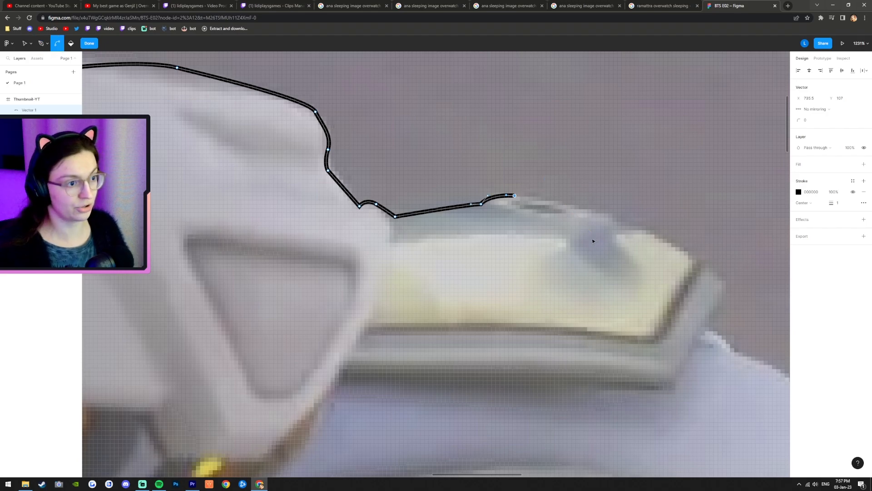
pyautogui.hotkey('ctrl', 'z')
pyautogui.moveTo(567, 198); pyautogui.dragTo(649, 233)
pyautogui.hotkey('ctrl', 'z')
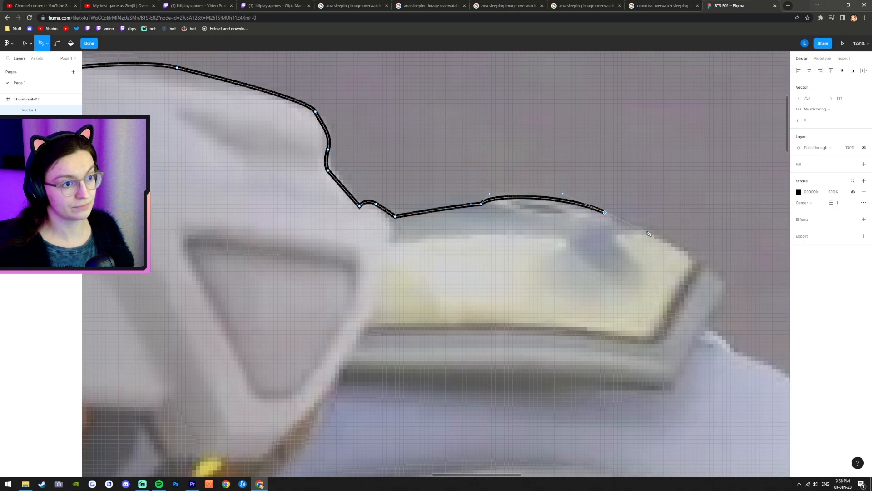
pyautogui.moveTo(723, 278); pyautogui.dragTo(707, 336)
pyautogui.click(708, 324)
pyautogui.click(736, 350)
# Step: Trace the path along the upper edge of Ana's sleeve, past the cyan trim toward the shoulder
pyautogui.scroll(-3, 500, 299)
pyautogui.scroll(-5, 409, 250)
pyautogui.scroll(5, 460, 236)
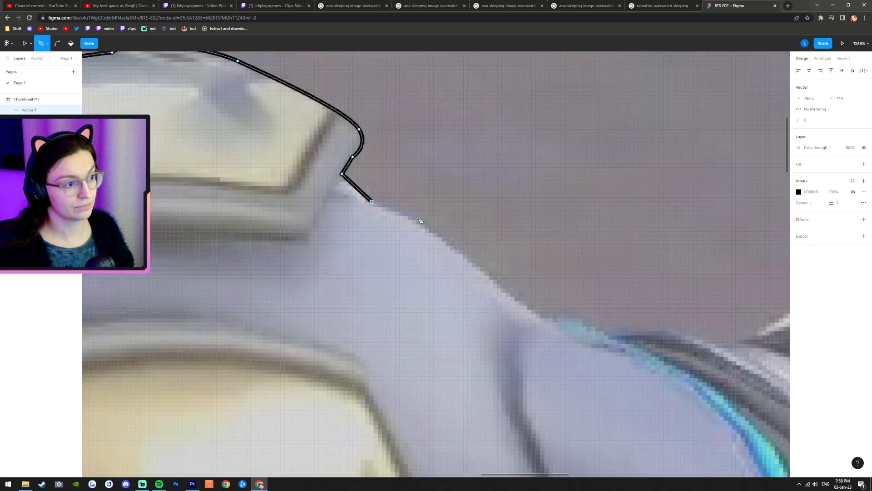
pyautogui.moveTo(418, 223); pyautogui.dragTo(437, 235)
pyautogui.click(539, 318)
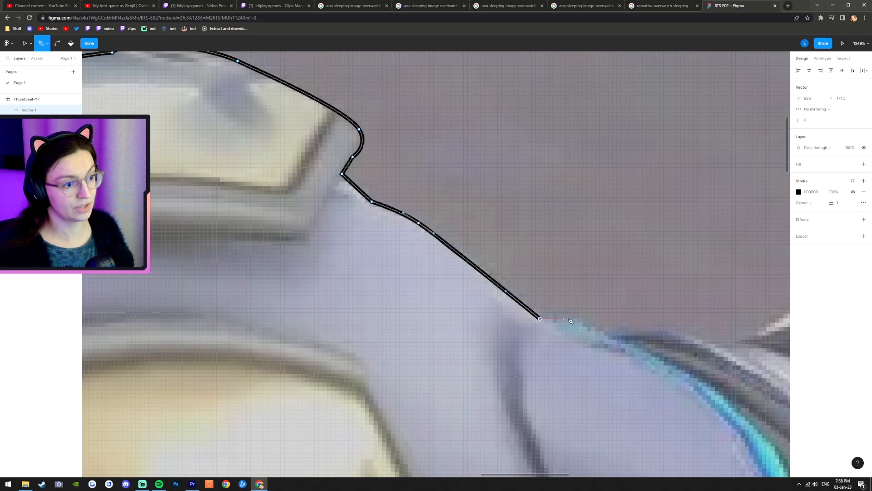
pyautogui.moveTo(578, 316); pyautogui.dragTo(589, 324)
pyautogui.click(604, 334)
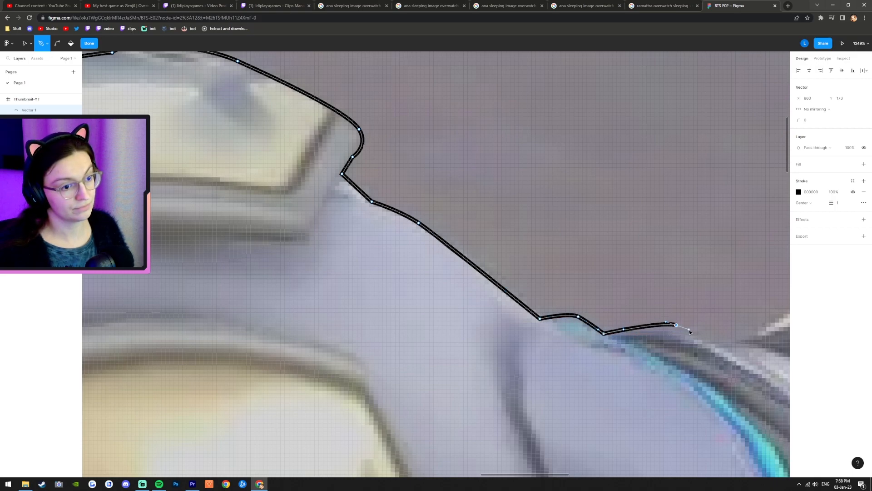
pyautogui.moveTo(683, 334); pyautogui.dragTo(724, 349)
# Step: Carry the path straight across Ana's arm to an anchor on the underside of the elbow
pyautogui.keyDown('ctrl'); pyautogui.scroll(-10, 725, 349); pyautogui.keyUp('ctrl')
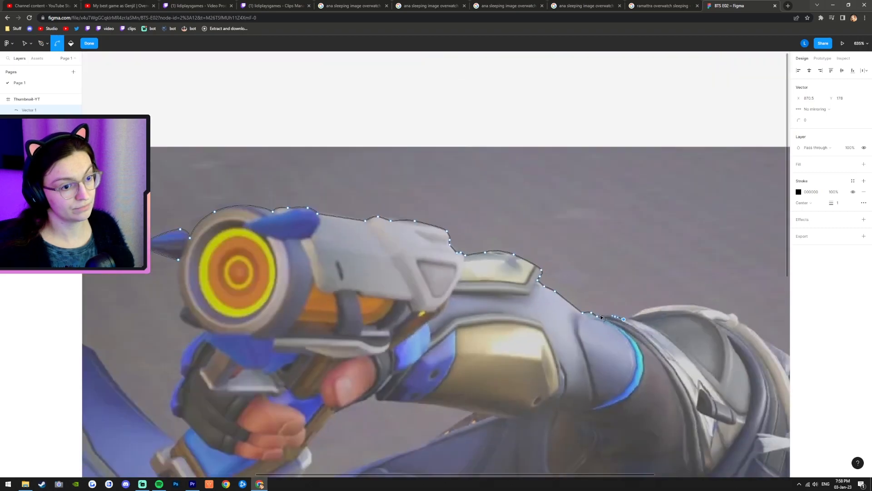
pyautogui.scroll(-5, 707, 298)
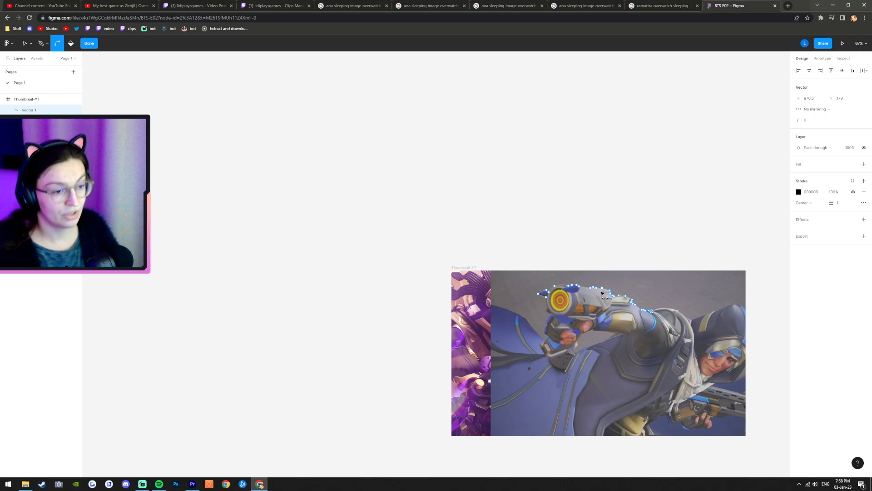
pyautogui.scroll(4, 615, 326)
pyautogui.scroll(3, 628, 339)
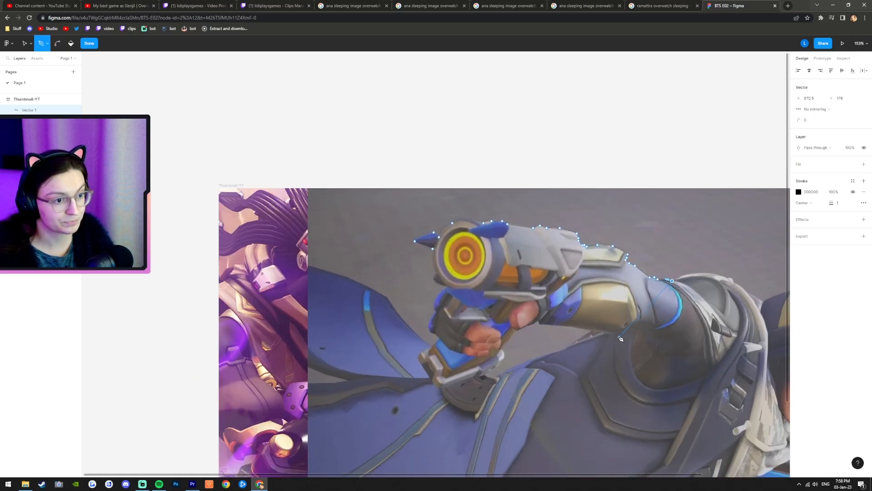
pyautogui.scroll(5, 554, 336)
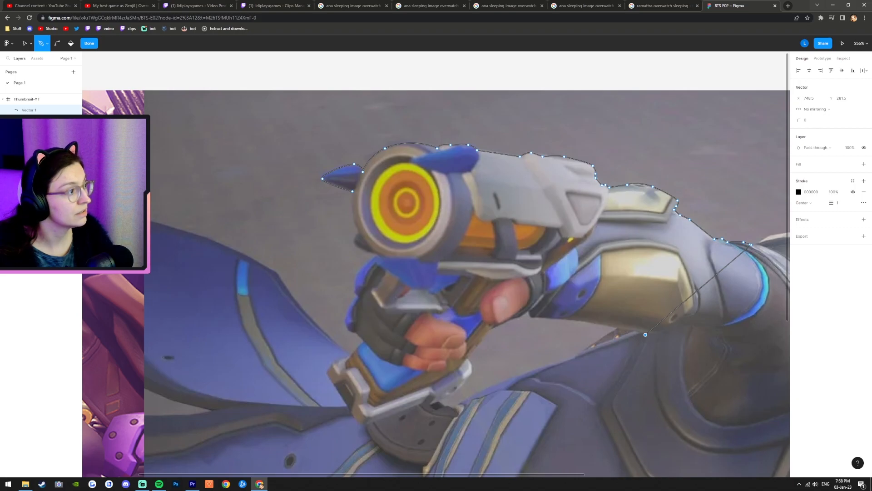
# Step: Toggle the masked Ramattra group's visibility to compare the traced gun arm with the slanted dividing line
pyautogui.press('Escape')
pyautogui.click(74, 131)
pyautogui.click(74, 131)
pyautogui.click(73, 131)
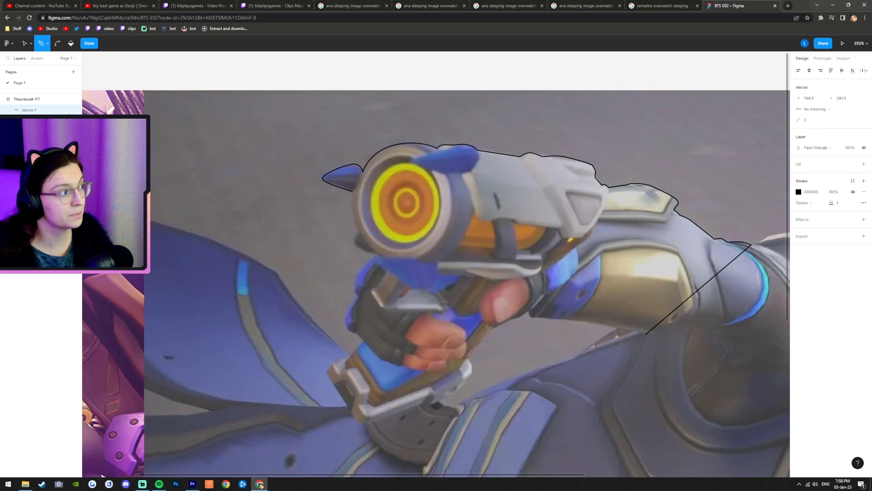
pyautogui.click(74, 132)
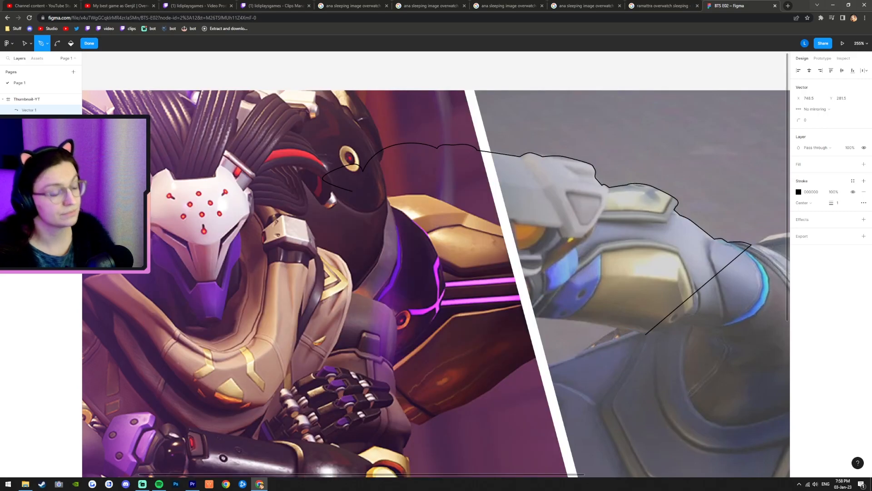
pyautogui.click(74, 131)
pyautogui.click(74, 131)
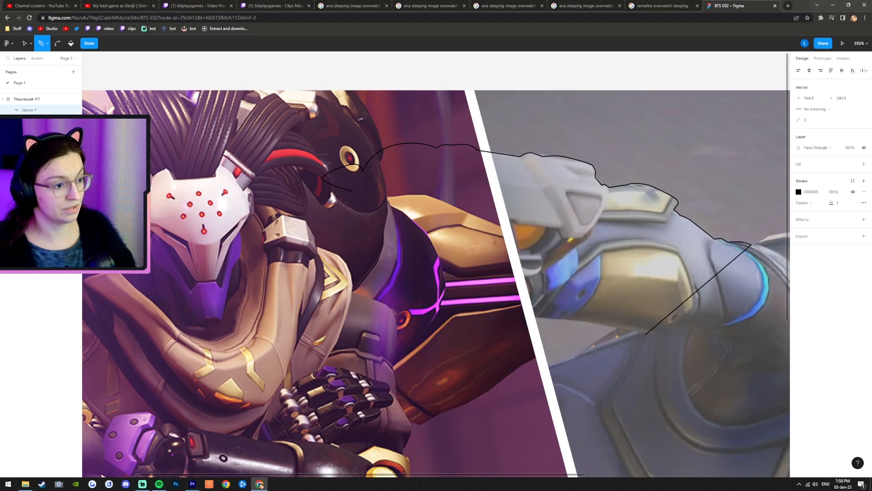
pyautogui.click(74, 132)
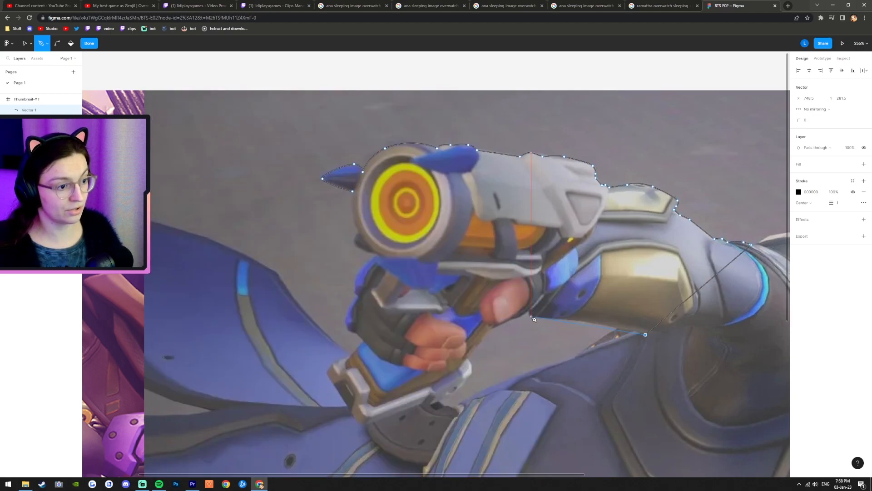
# Step: Trace the path along the underside of Ana's forearm to the wrist and around the lower edge of her thumb
pyautogui.click(532, 315)
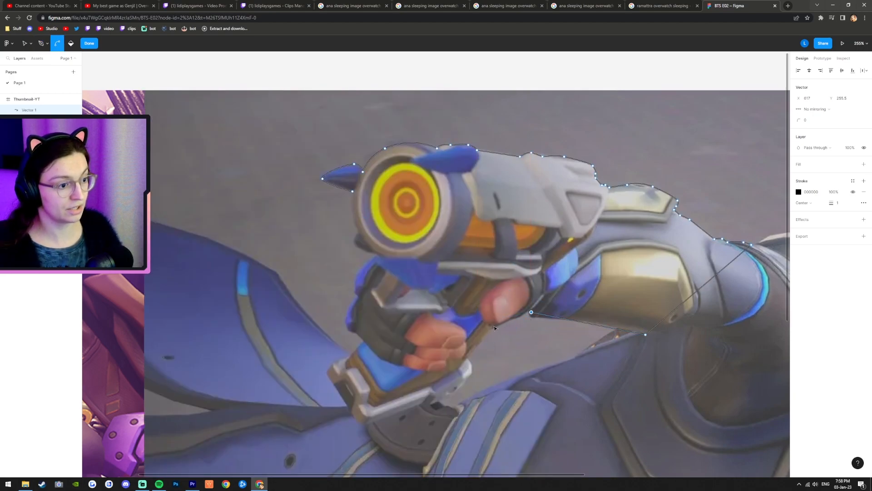
pyautogui.scroll(3, 534, 317)
pyautogui.scroll(5, 534, 318)
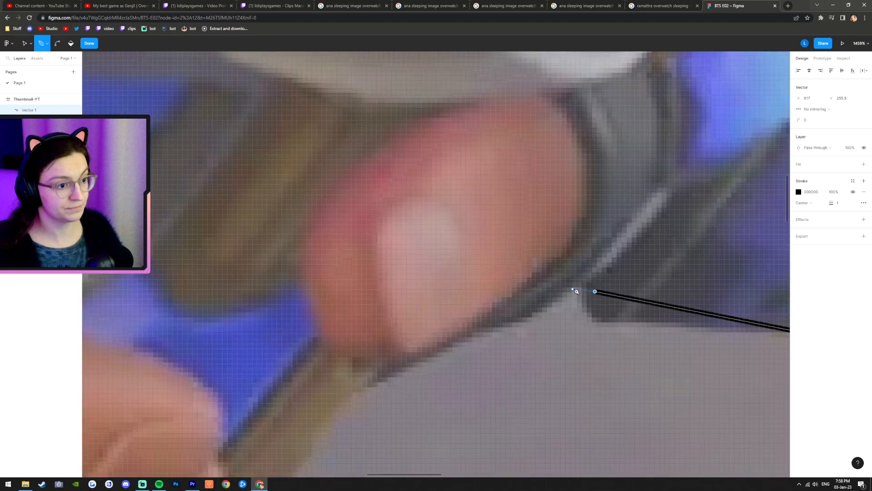
pyautogui.click(573, 288)
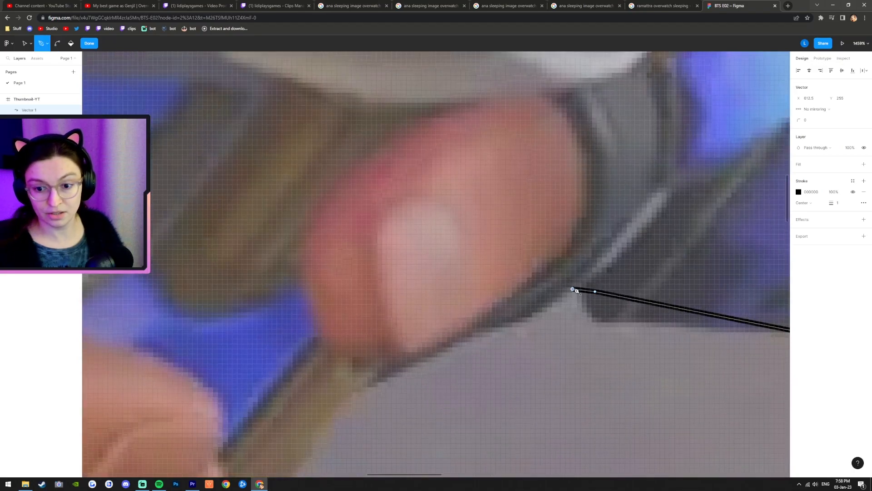
pyautogui.moveTo(512, 324); pyautogui.dragTo(440, 355)
pyautogui.click(361, 391)
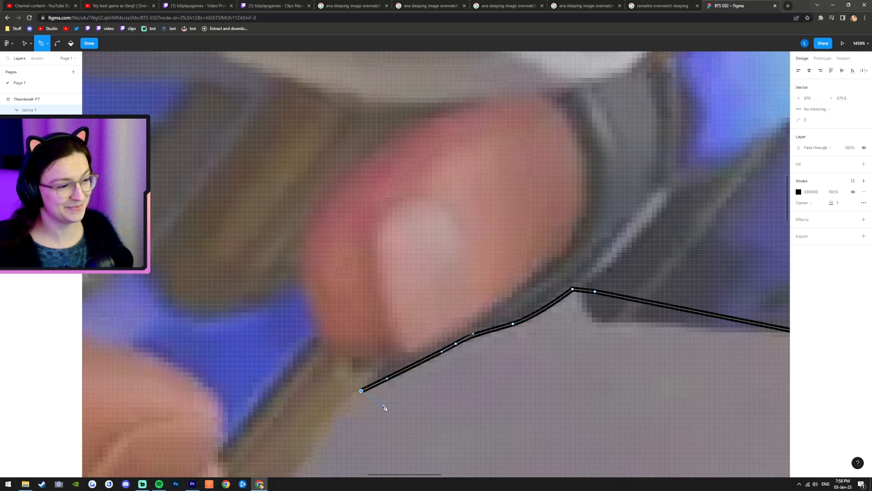
# Step: Carry the path down the edge of the gun's grip and curve it around the white corner at its base
pyautogui.scroll(-5, 385, 406)
pyautogui.click(230, 292)
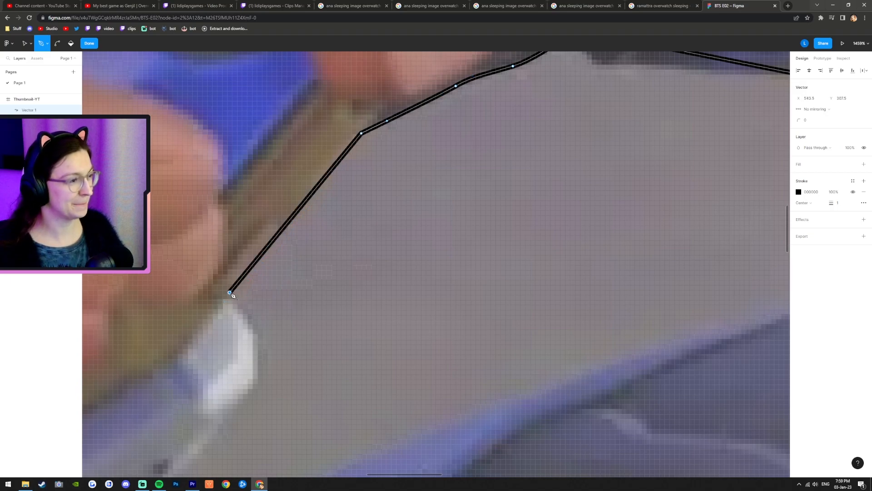
pyautogui.moveTo(260, 349); pyautogui.dragTo(257, 376)
pyautogui.moveTo(240, 407); pyautogui.dragTo(236, 415)
pyautogui.scroll(-8, 231, 408)
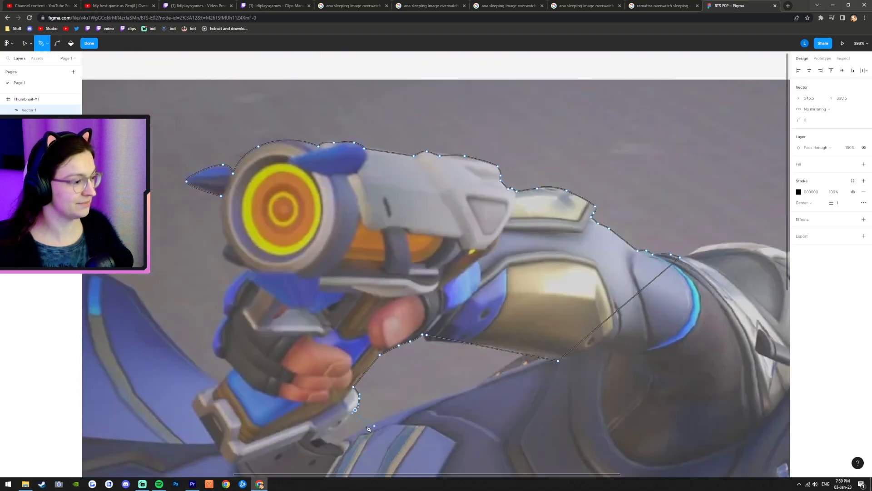
# Step: Trace the underside of the grip's base into the dark notch and curve along the top of the round dark part
pyautogui.scroll(3, 361, 398)
pyautogui.scroll(5, 268, 227)
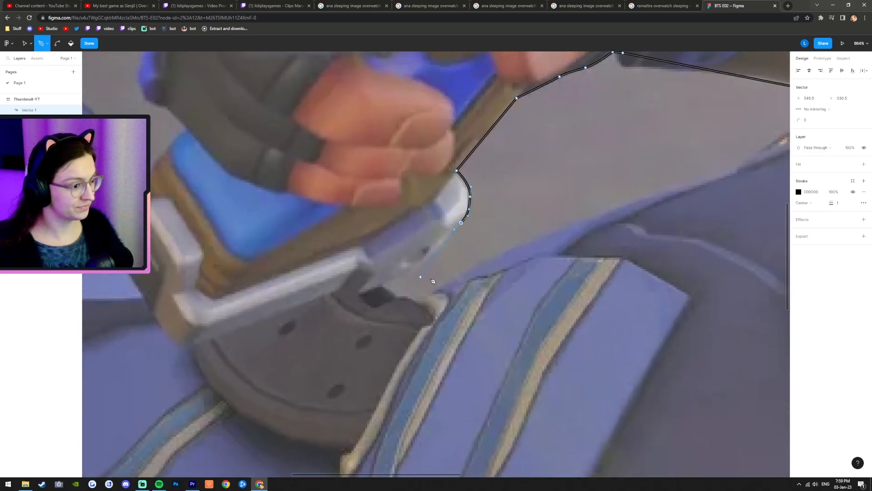
pyautogui.scroll(-4, 475, 286)
pyautogui.scroll(-4, 500, 290)
pyautogui.scroll(7, 481, 291)
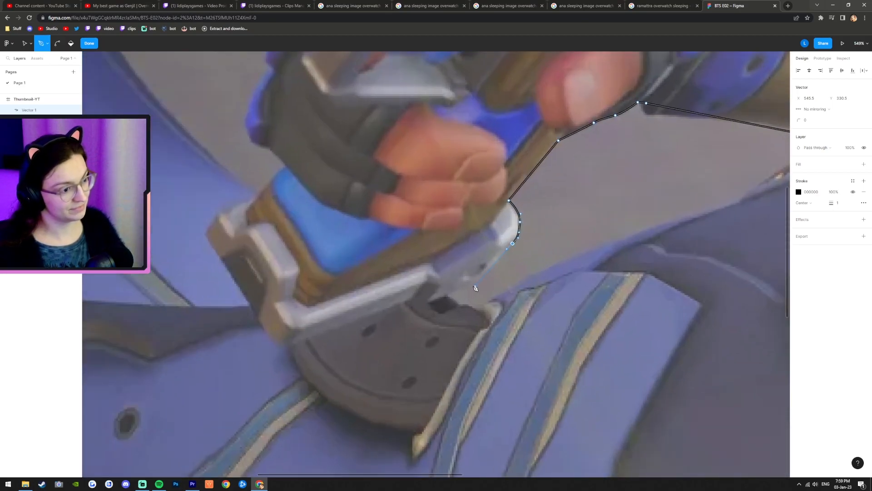
pyautogui.click(471, 287)
pyautogui.click(450, 292)
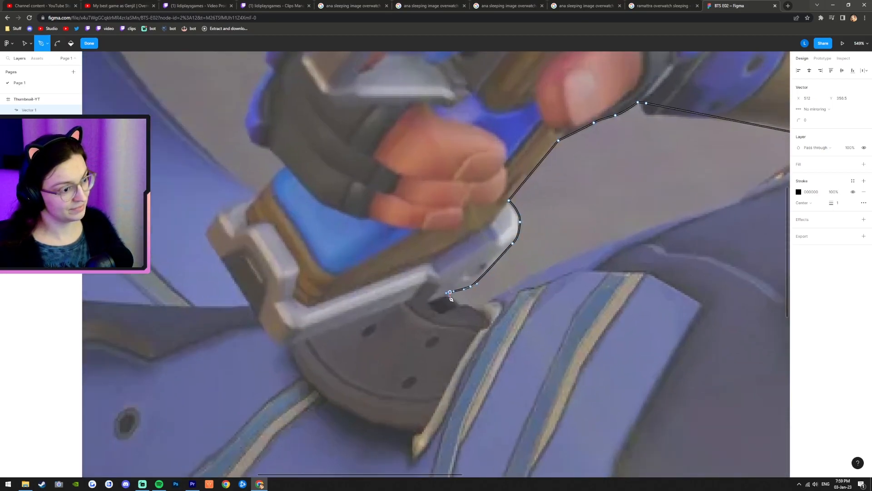
pyautogui.moveTo(449, 296); pyautogui.dragTo(479, 310)
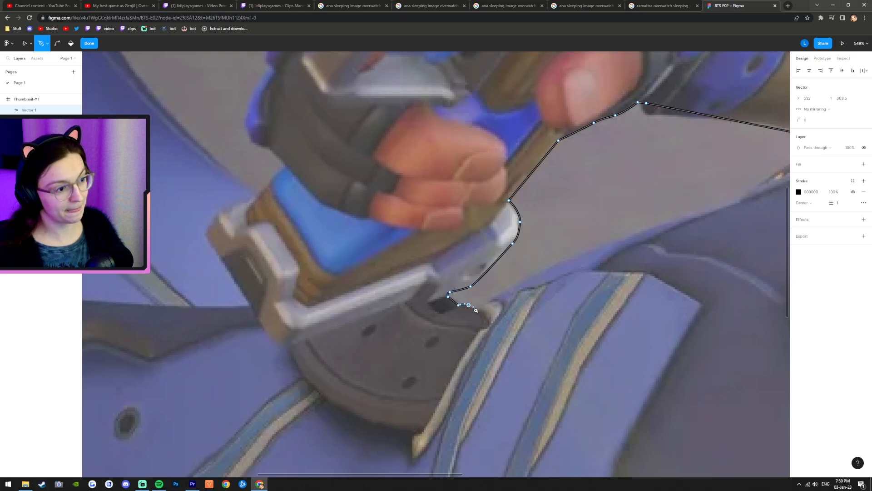
pyautogui.moveTo(490, 319); pyautogui.dragTo(492, 324)
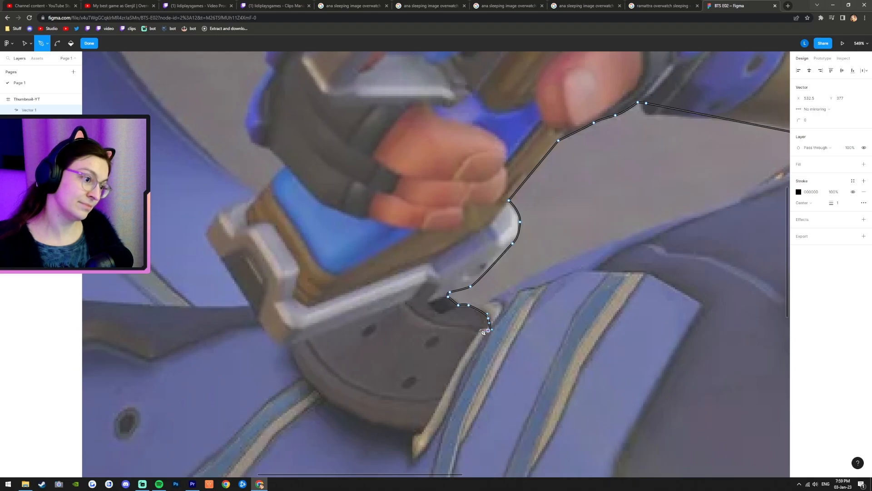
# Step: Trace around the round dark part below the grip and curve onto the lower corner of the grip's base
pyautogui.click(421, 433)
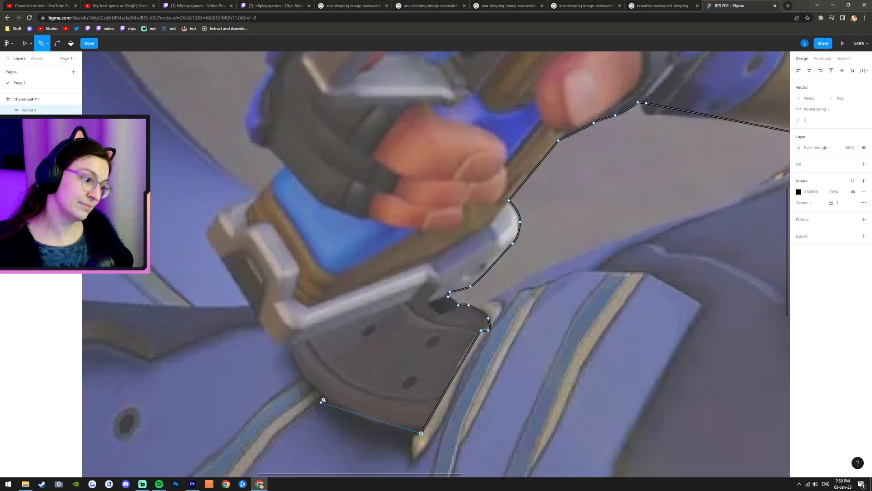
pyautogui.moveTo(327, 400); pyautogui.dragTo(297, 373)
pyautogui.click(293, 344)
pyautogui.moveTo(272, 340); pyautogui.dragTo(263, 331)
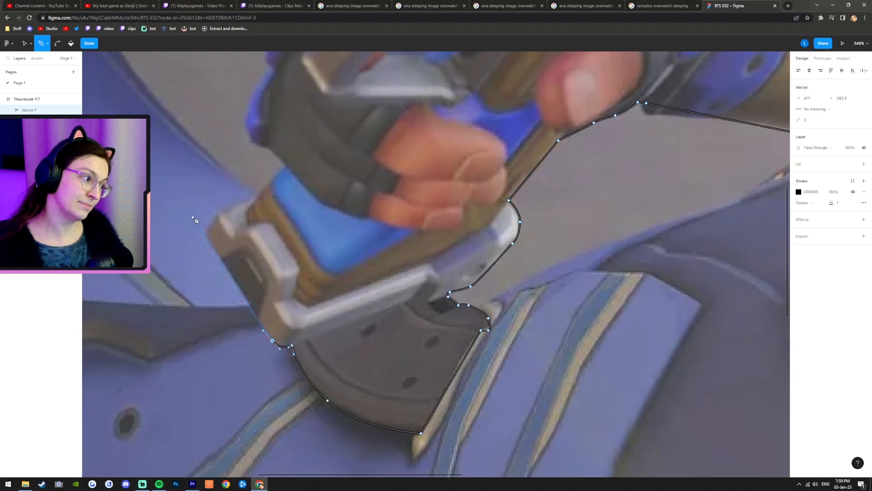
# Step: Trace the outer end of the grip's base and its upper edge to where it meets the glove
pyautogui.click(203, 235)
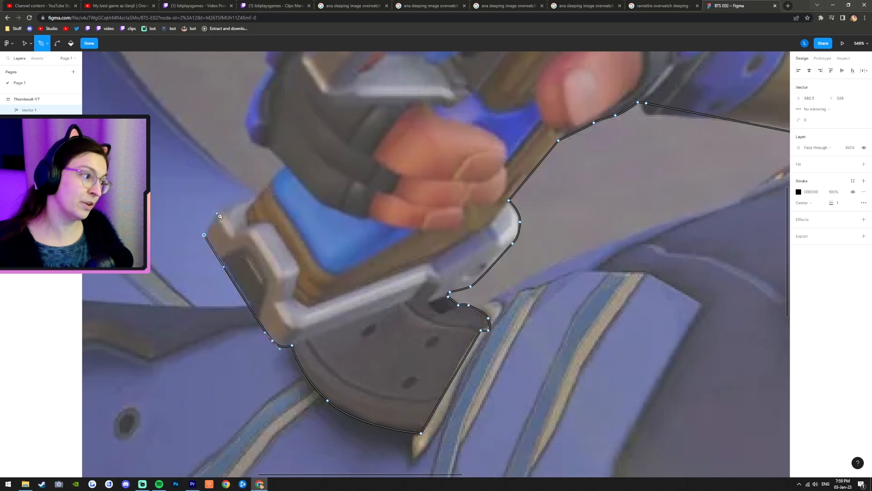
pyautogui.click(218, 211)
pyautogui.click(258, 195)
pyautogui.scroll(3, 275, 200)
pyautogui.click(286, 276)
# Step: Curve the path around the blue edge beside the back of Ana's gloved hand
pyautogui.click(267, 257)
pyautogui.moveTo(247, 243); pyautogui.dragTo(245, 234)
pyautogui.moveTo(253, 202); pyautogui.dragTo(263, 193)
pyautogui.click(270, 178)
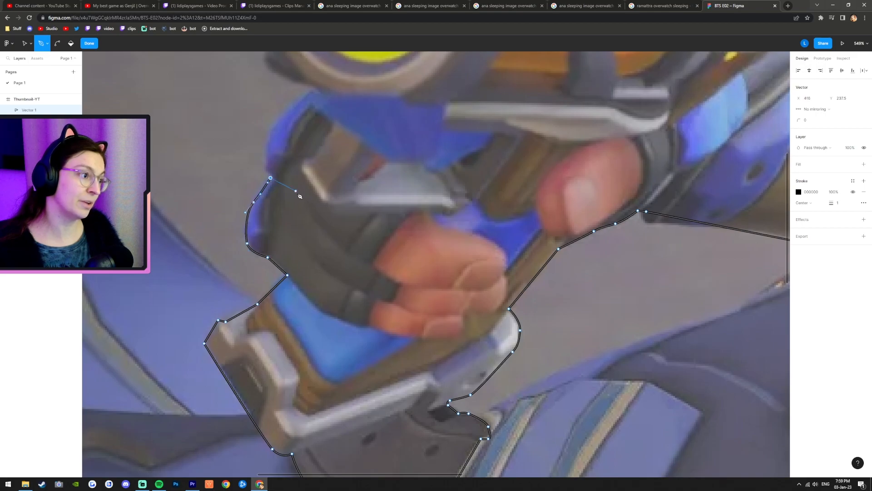
# Step: Continue the curve over the blue part above the glove to a corner anchor beneath the gun barrel
pyautogui.scroll(2, 296, 193)
pyautogui.moveTo(266, 274); pyautogui.dragTo(295, 219)
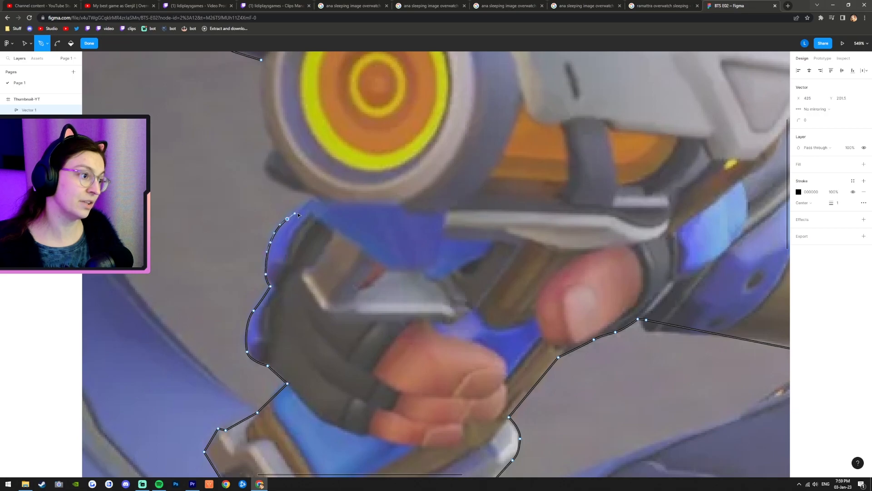
pyautogui.click(314, 198)
pyautogui.scroll(3, 317, 209)
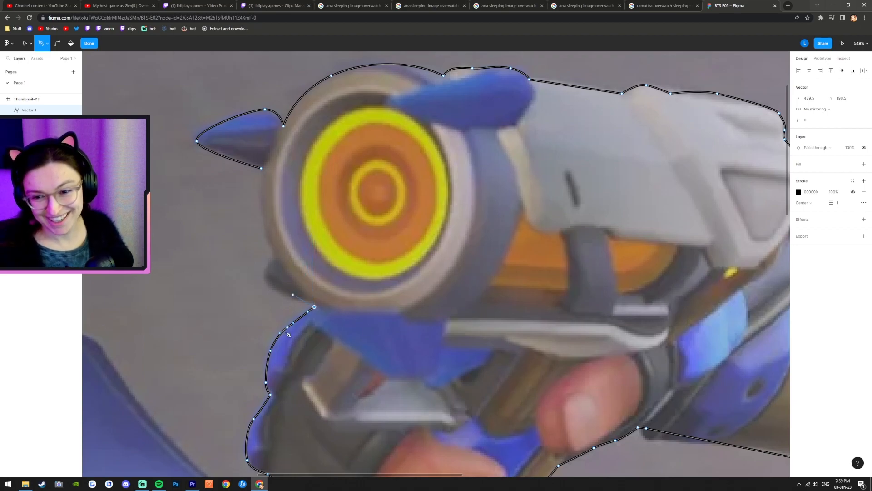
pyautogui.click(289, 298)
pyautogui.click(313, 307)
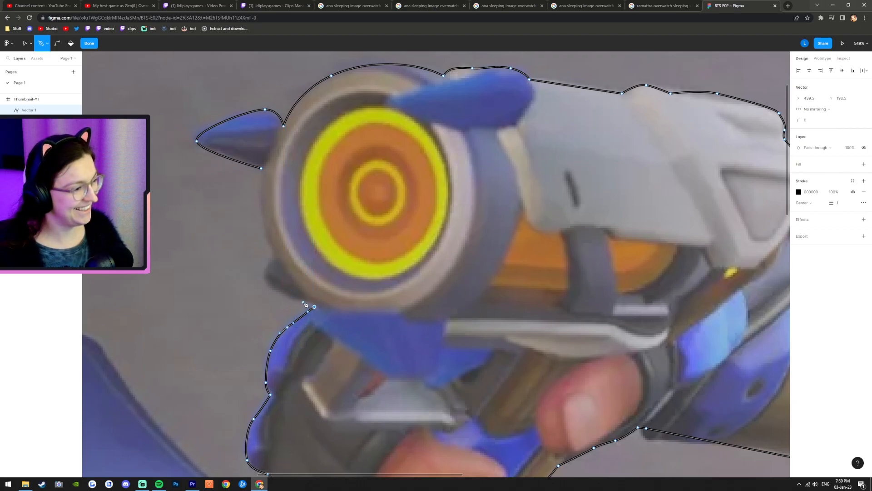
# Step: Trace the small dark protrusion under the barrel and close the path with a curve up to the blue spike
pyautogui.click(307, 300)
pyautogui.click(265, 284)
pyautogui.click(261, 273)
pyautogui.click(275, 257)
pyautogui.moveTo(262, 169); pyautogui.dragTo(274, 129)
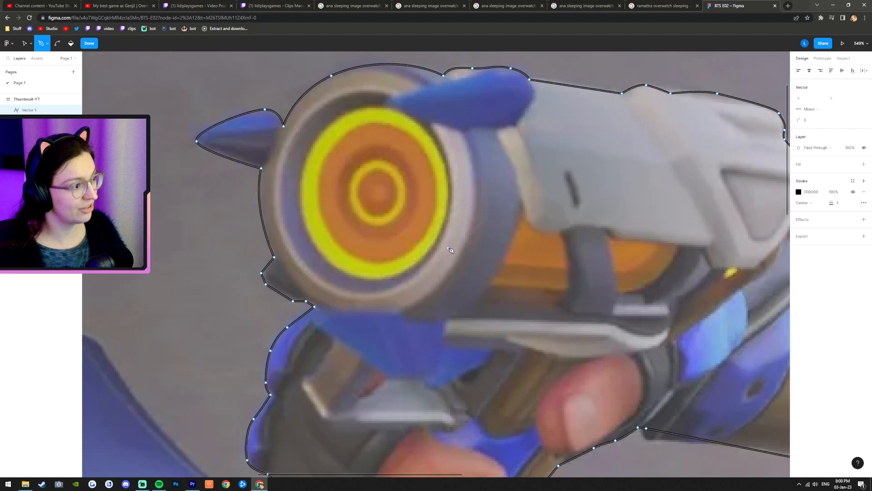
# Step: Give the closed gun-arm outline a solid D9D9D9 fill, remove its stroke and finish editing the vector
pyautogui.scroll(-3, 453, 256)
pyautogui.scroll(-4, 568, 278)
pyautogui.scroll(3, 691, 291)
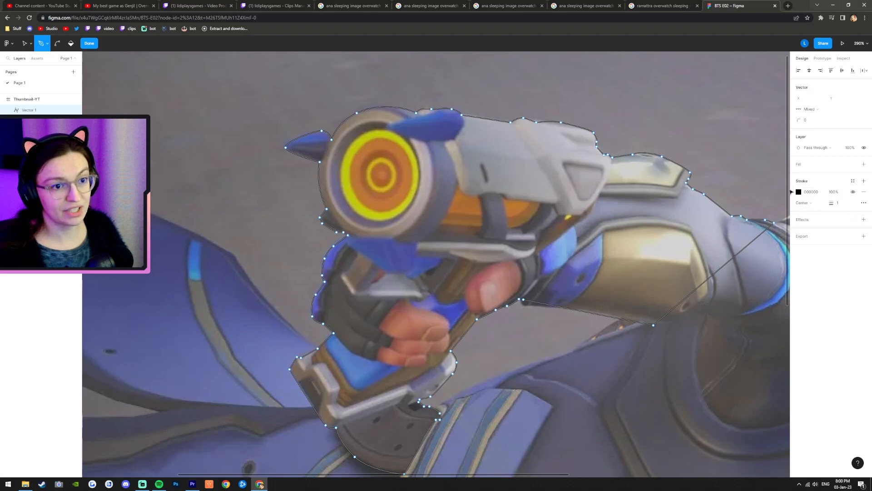
pyautogui.click(867, 165)
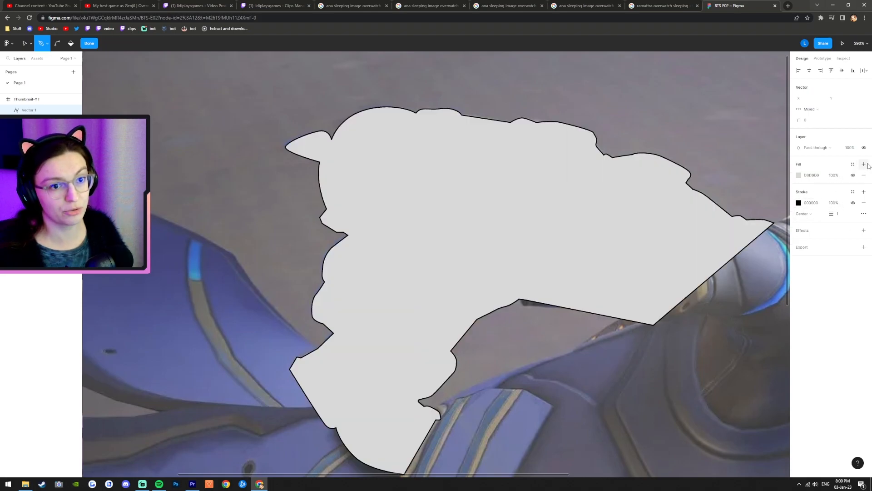
pyautogui.click(865, 203)
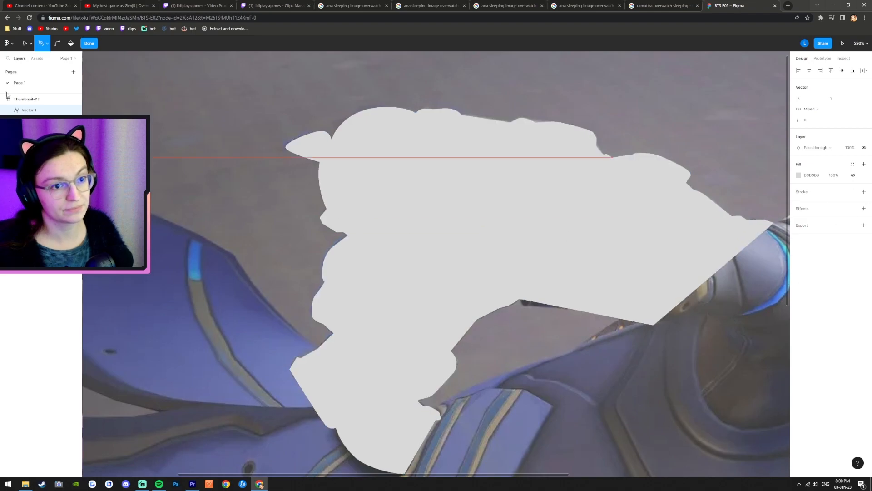
pyautogui.click(89, 43)
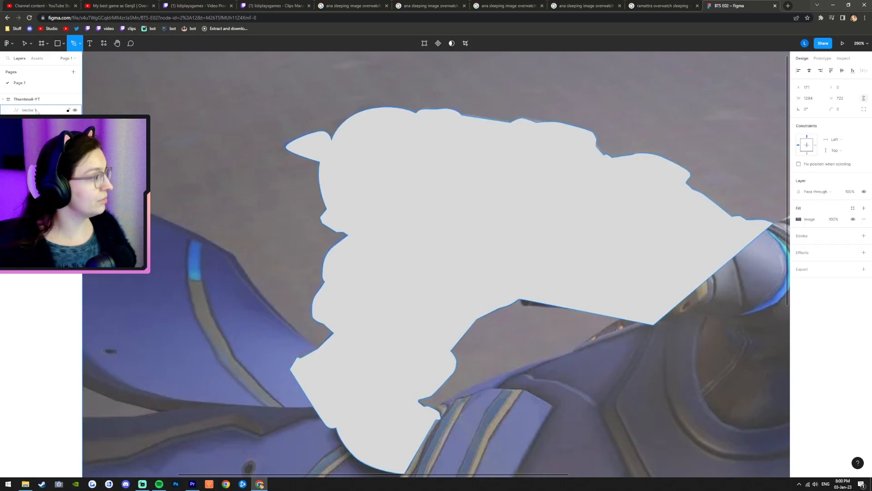
# Step: Move the Ana image directly above the traced vector and mask it with the gun-arm shape
pyautogui.click(442, 45)
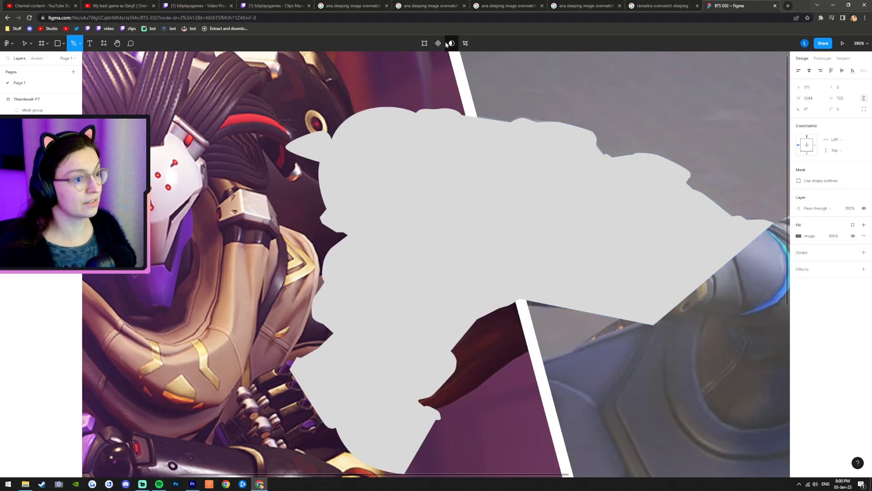
pyautogui.hotkey('ctrl', 'z')
pyautogui.moveTo(39, 121); pyautogui.dragTo(38, 110)
pyautogui.hotkey('ctrl', 'a')
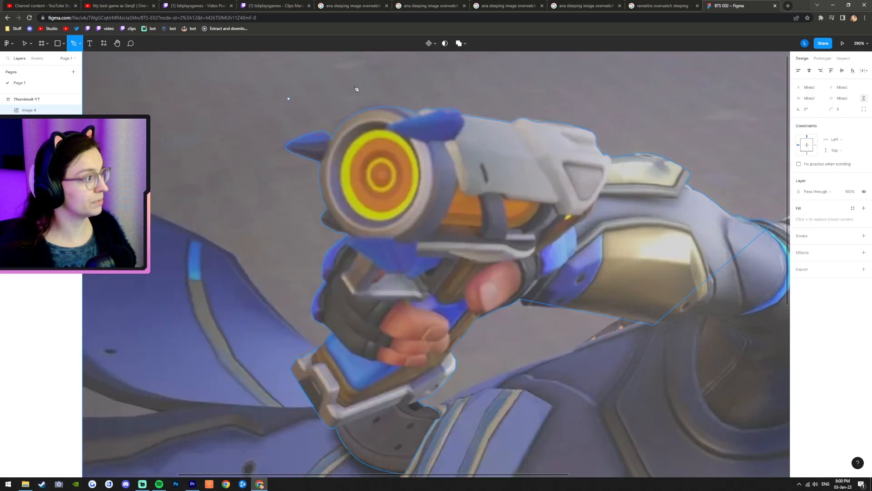
pyautogui.click(445, 43)
# Step: Switch to the Move tool, deselect the gun-arm mask group and examine how it overlaps the slanted divider
pyautogui.scroll(-10, 500, 170)
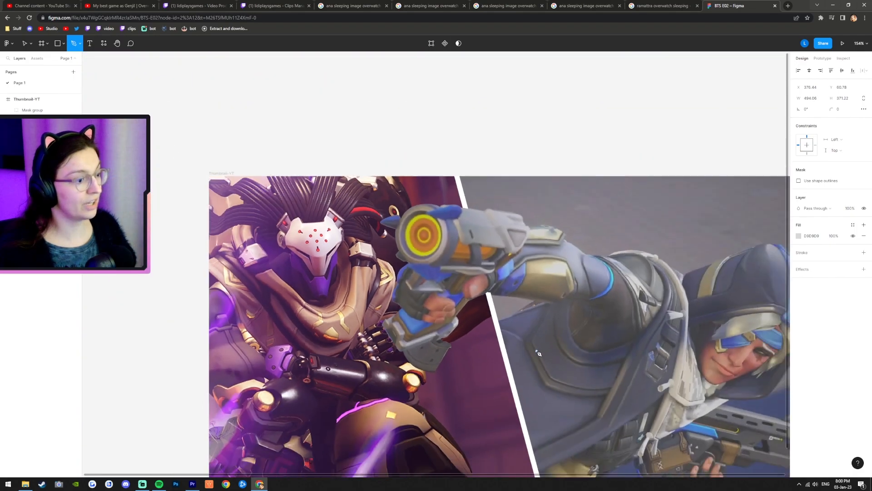
pyautogui.click(38, 110)
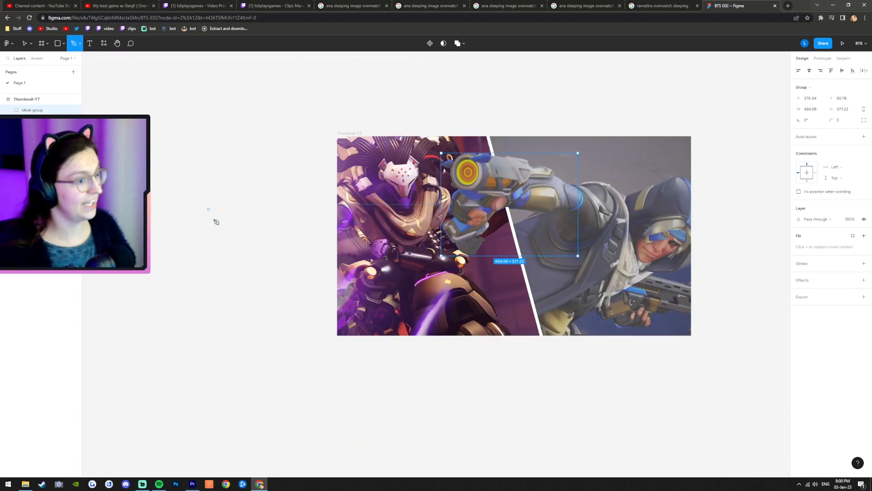
pyautogui.click(24, 43)
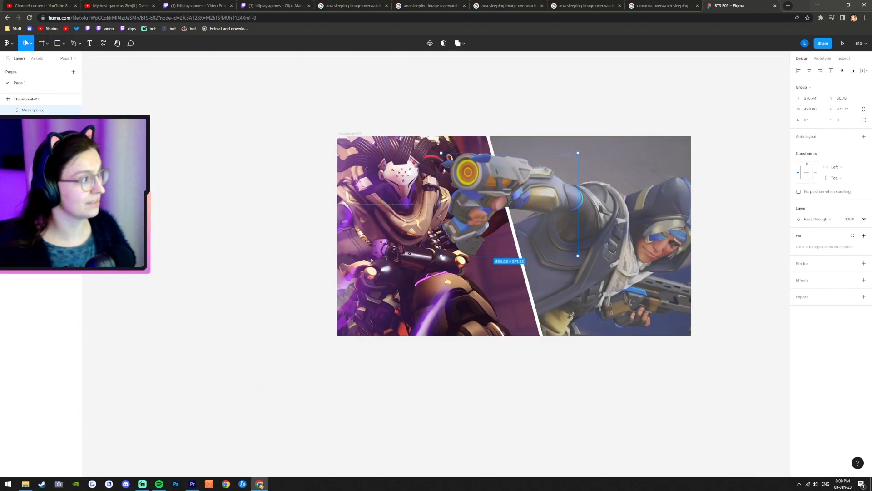
pyautogui.click(239, 208)
pyautogui.scroll(1, 649, 383)
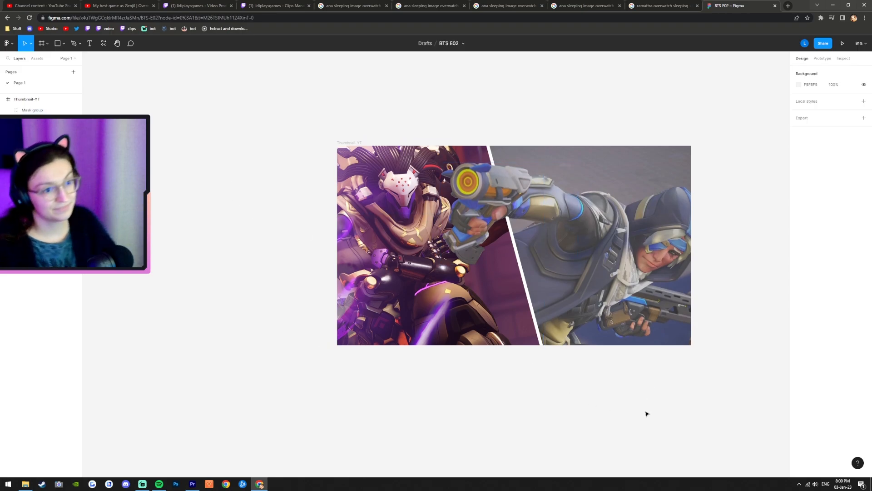
pyautogui.scroll(-3, 647, 414)
pyautogui.scroll(5, 636, 220)
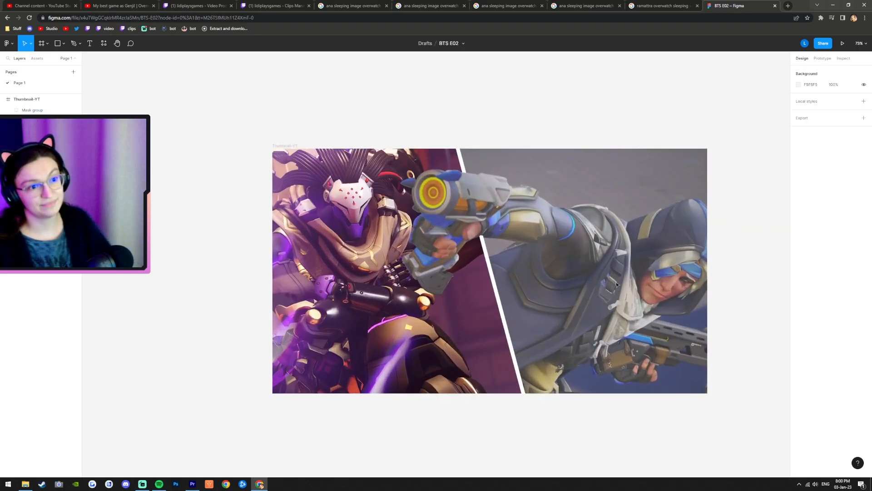
pyautogui.scroll(1, 616, 285)
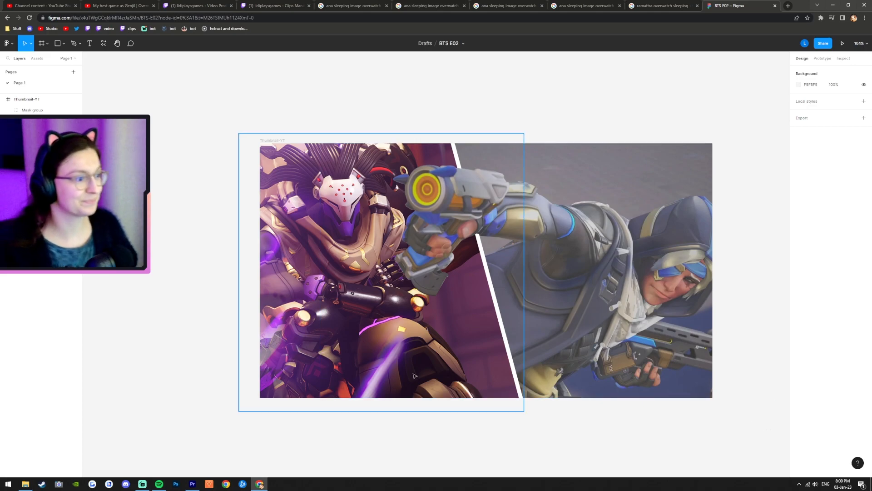
# Step: Scale the masked Ramattra group up proportionally to 885 × 862.48, keeping its lower corner on the outer side fixed
pyautogui.click(355, 361)
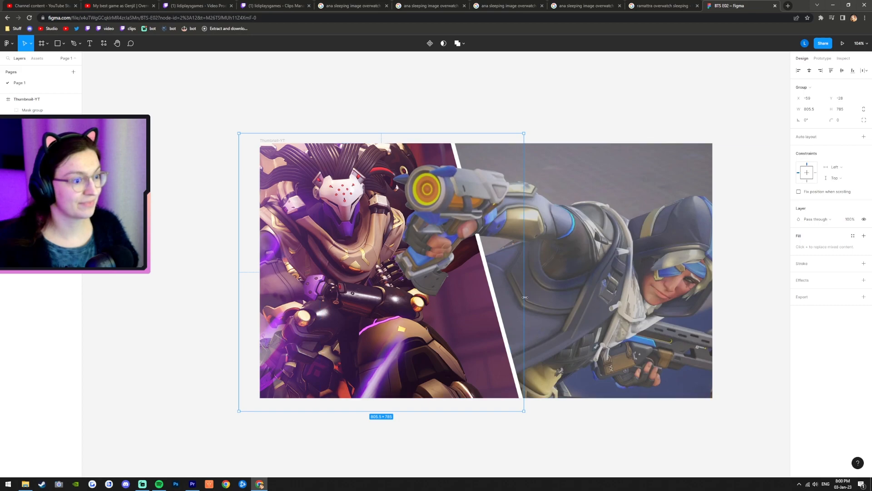
pyautogui.moveTo(526, 133); pyautogui.dragTo(552, 117)
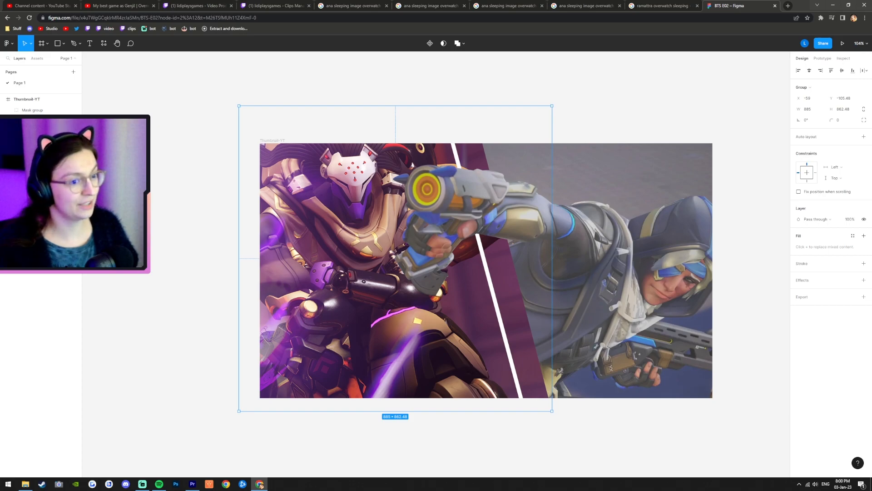
pyautogui.scroll(-1, 526, 295)
pyautogui.scroll(1, 526, 295)
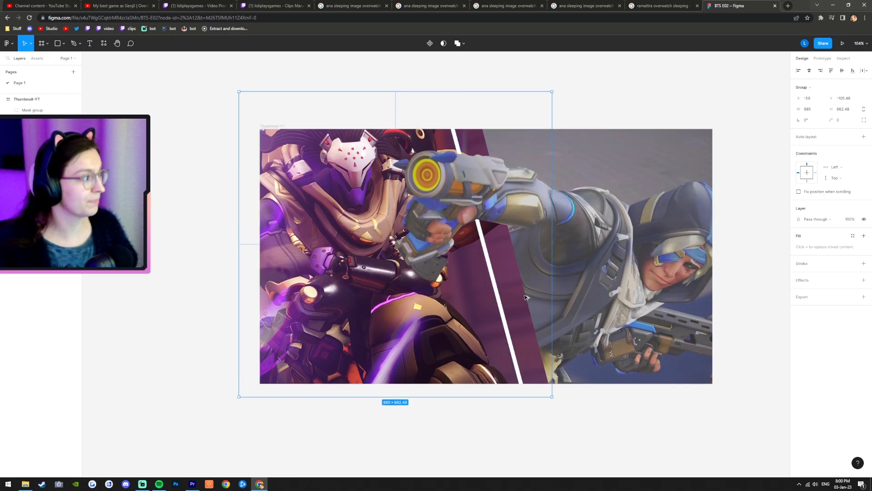
pyautogui.scroll(1, 526, 295)
pyautogui.scroll(-1, 372, 268)
pyautogui.scroll(-2, 191, 269)
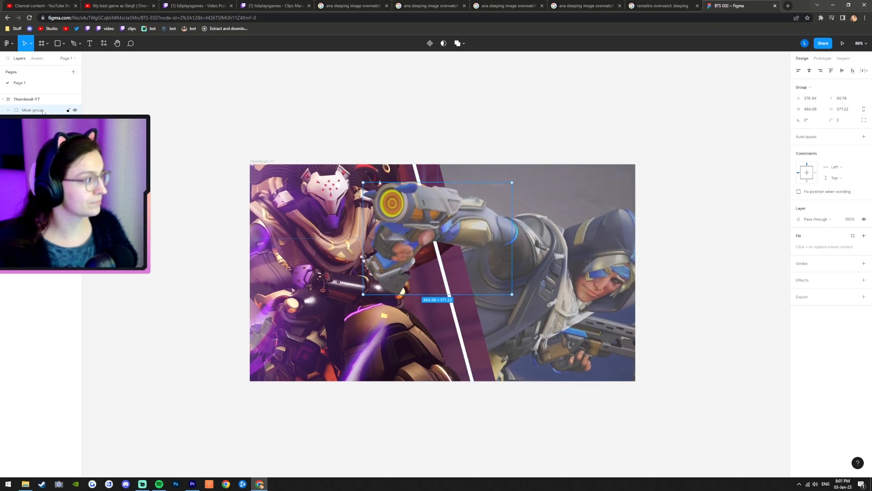
# Step: Move the gun-arm mask group, the Ramattra group and the Ana images down together by about 62 px, excluding the slanted divider
pyautogui.click(37, 110)
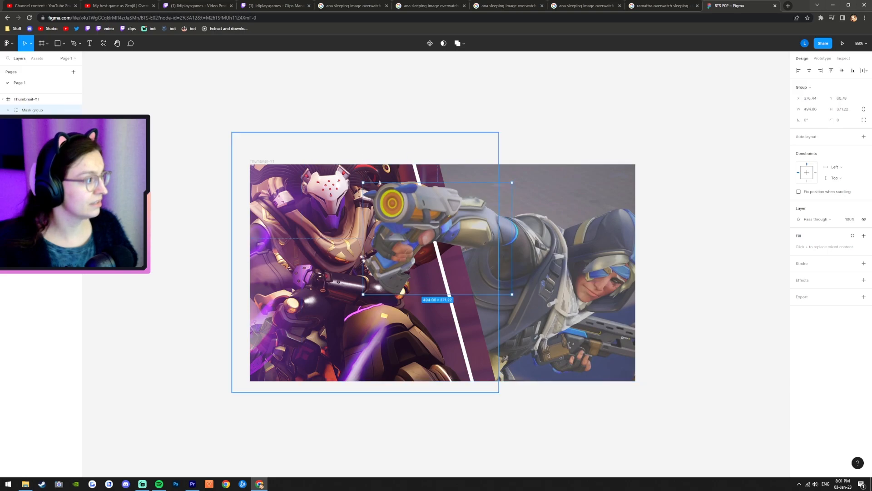
pyautogui.hotkey('ctrl', 'a')
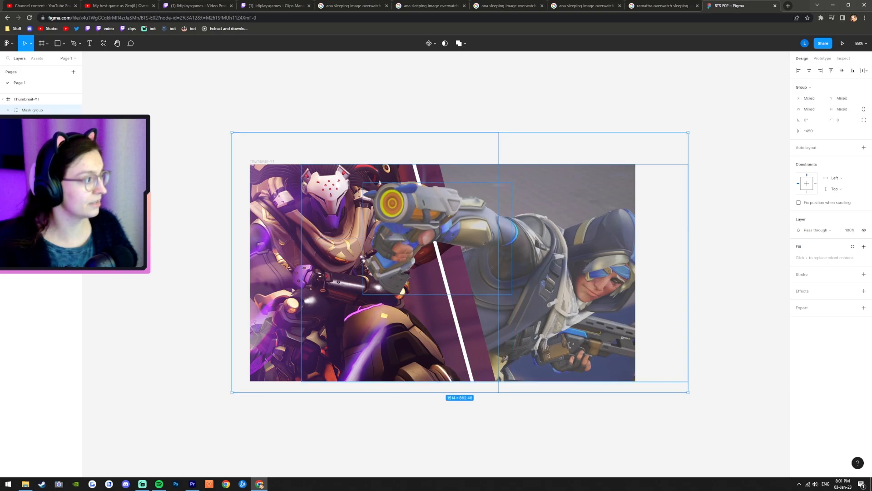
pyautogui.press('Down')
pyautogui.press('Down')
pyautogui.press('Down')
pyautogui.press('Down')
pyautogui.press('Down')
pyautogui.press('Down')
pyautogui.press('Down')
pyautogui.press('Down')
pyautogui.press('Down')
pyautogui.press('Down')
pyautogui.press('Down')
pyautogui.press('Down')
pyautogui.press('Down')
pyautogui.press('Down')
pyautogui.press('Down')
pyautogui.press('Down')
pyautogui.press('Down')
pyautogui.press('Down')
pyautogui.press('Down')
pyautogui.press('Down')
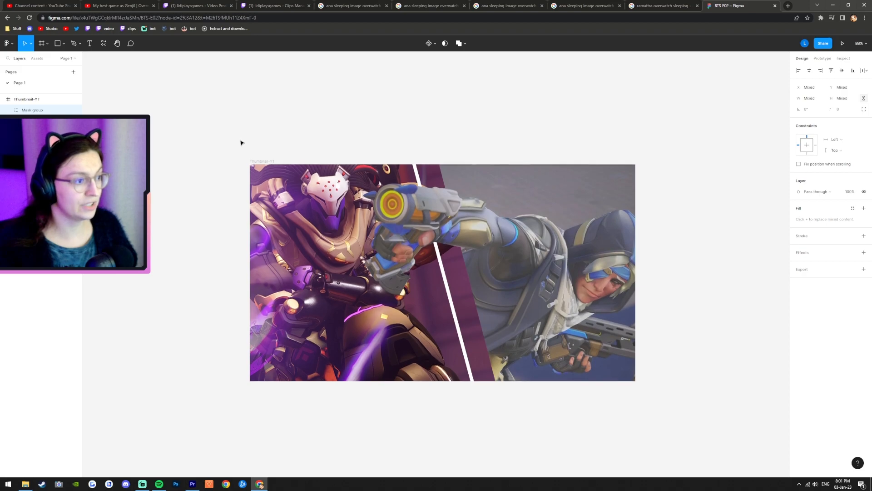
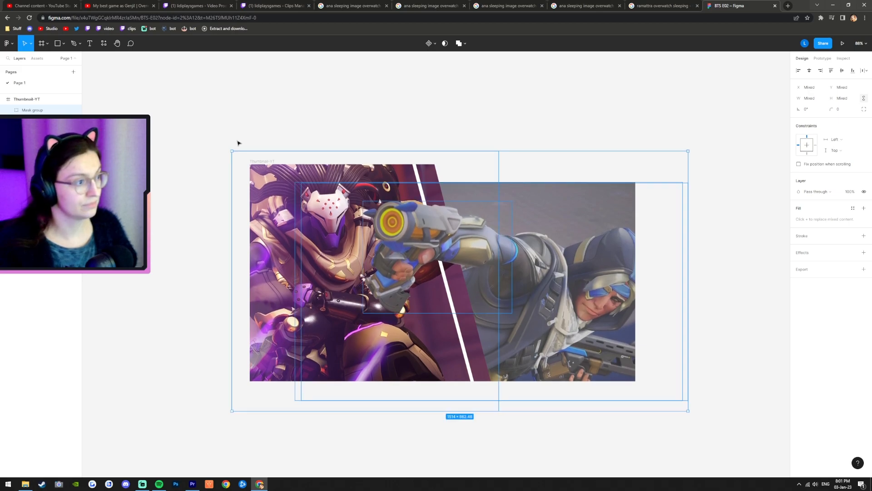
# Step: Fine-tune the shared vertical position of the gun-arm, Ramattra and Ana layers, placing the large Ana image at Y 63
pyautogui.click(168, 188)
pyautogui.click(572, 212)
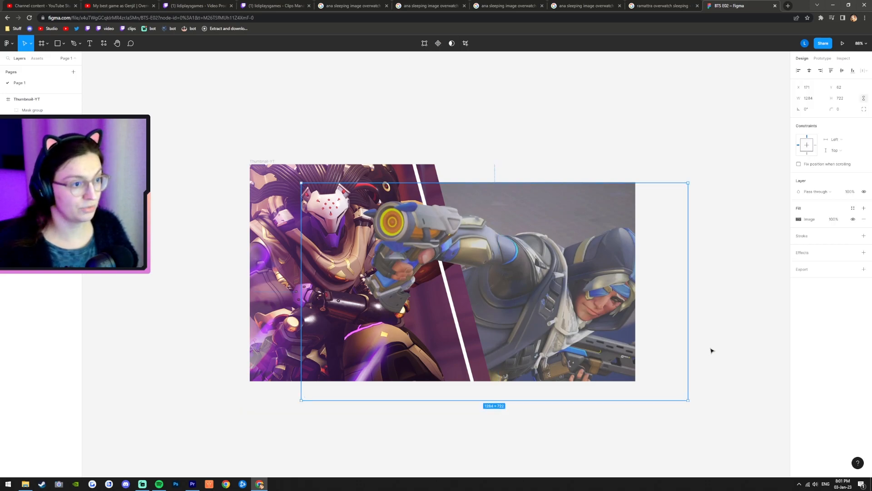
pyautogui.hotkey('ctrl', 'a')
pyautogui.press('Up')
pyautogui.press('Up')
pyautogui.press('Up')
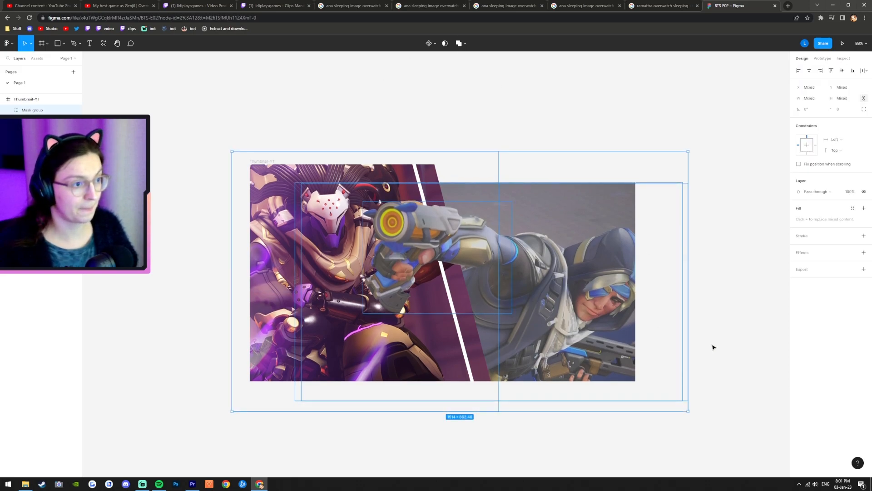
pyautogui.press('Down')
pyautogui.press('Down')
pyautogui.press('Down')
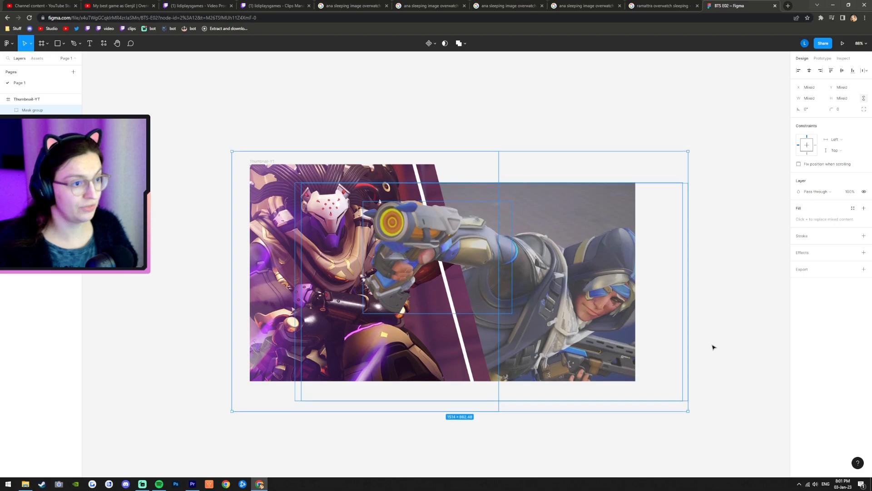
pyautogui.click(743, 314)
pyautogui.click(577, 215)
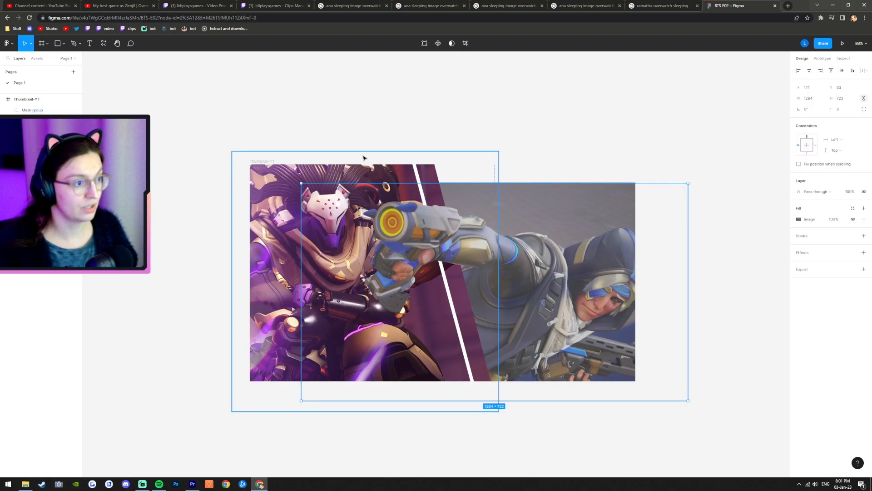
# Step: Shift only the mask shape inside the Ramattra group left to X -108, so its slanted edge meets the white divider
pyautogui.press('Escape')
pyautogui.click(41, 121)
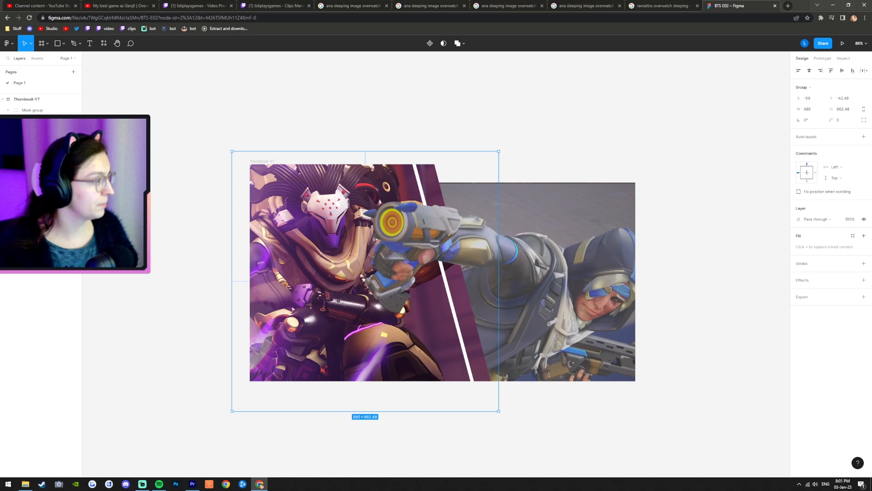
pyautogui.click(41, 132)
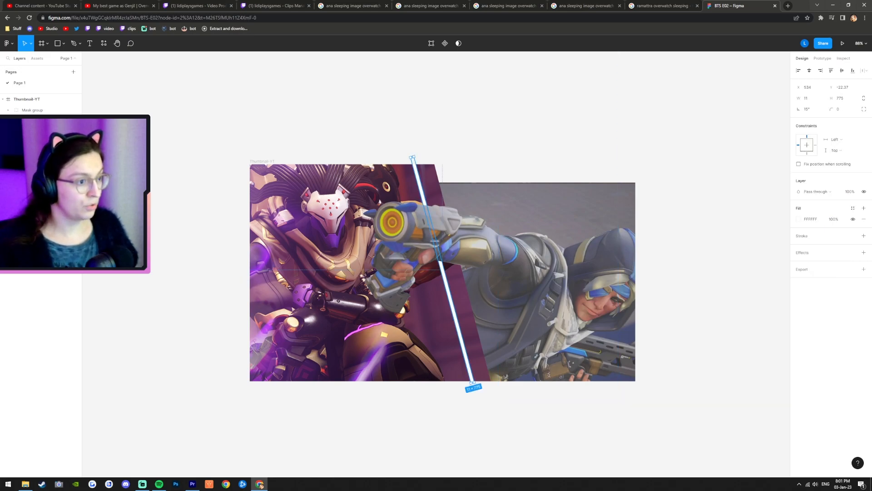
pyautogui.press('Escape')
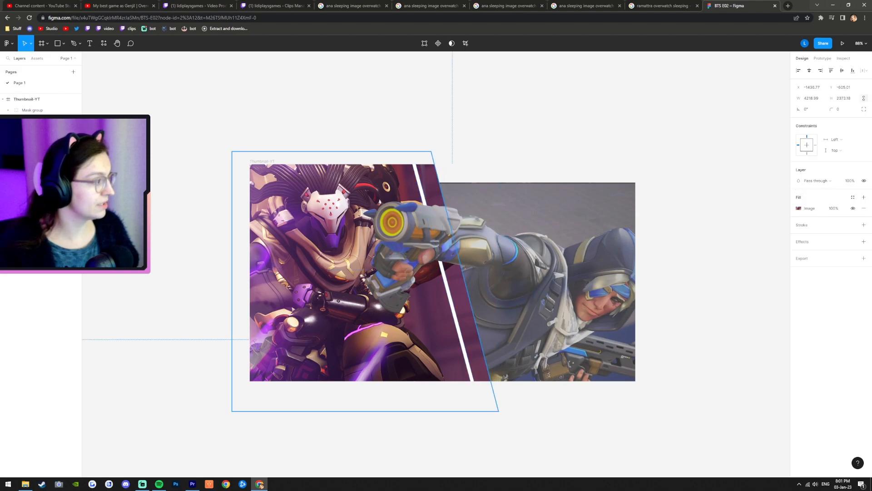
pyautogui.press('Left')
pyautogui.press('Left')
pyautogui.press('Left')
pyautogui.press('Left')
pyautogui.press('Left')
pyautogui.press('Left')
pyautogui.press('Left')
pyautogui.press('Left')
pyautogui.press('Left')
pyautogui.press('Left')
pyautogui.press('Left')
pyautogui.press('Left')
pyautogui.press('Left')
pyautogui.press('Left')
pyautogui.press('Left')
pyautogui.press('Left')
pyautogui.press('Left')
pyautogui.press('Left')
pyautogui.press('Left')
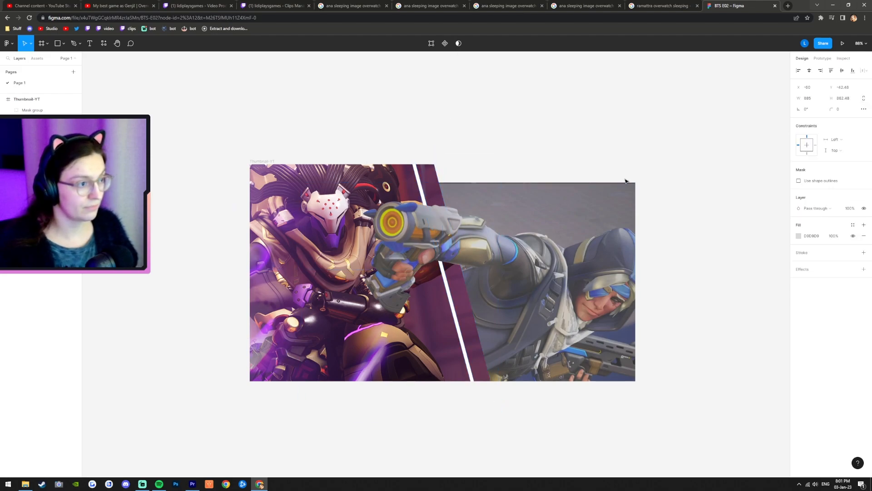
pyautogui.press('Left')
pyautogui.press('Left')
pyautogui.press('Left')
pyautogui.press('Left')
pyautogui.press('Left')
pyautogui.press('Left')
pyautogui.press('Left')
pyautogui.press('Left')
pyautogui.press('Left')
pyautogui.press('Left')
pyautogui.press('Left')
pyautogui.press('Left')
pyautogui.press('Left')
pyautogui.press('Left')
pyautogui.press('Left')
pyautogui.press('Left')
pyautogui.press('Left')
pyautogui.press('Left')
pyautogui.press('Left')
pyautogui.press('Left')
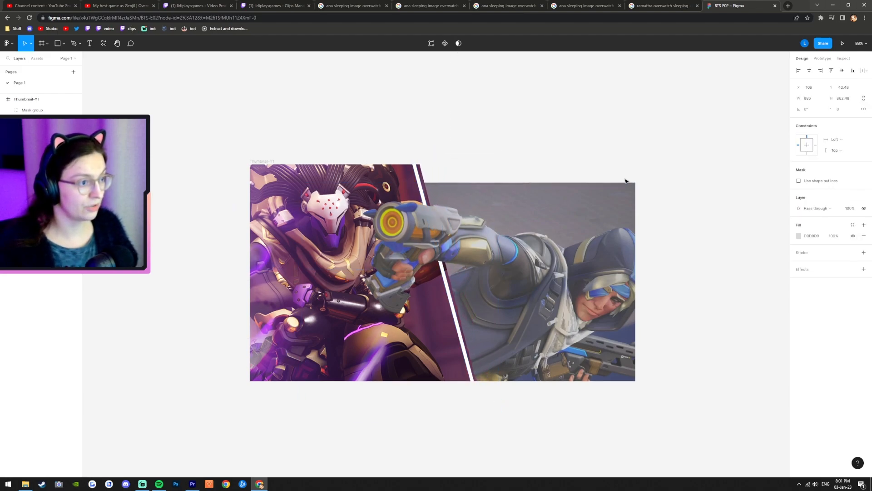
# Step: Move the 1284 × 722 Ana image behind the divider to X 133, Y -6 to cover the gap at the frame's upper edge
pyautogui.click(683, 163)
pyautogui.click(534, 241)
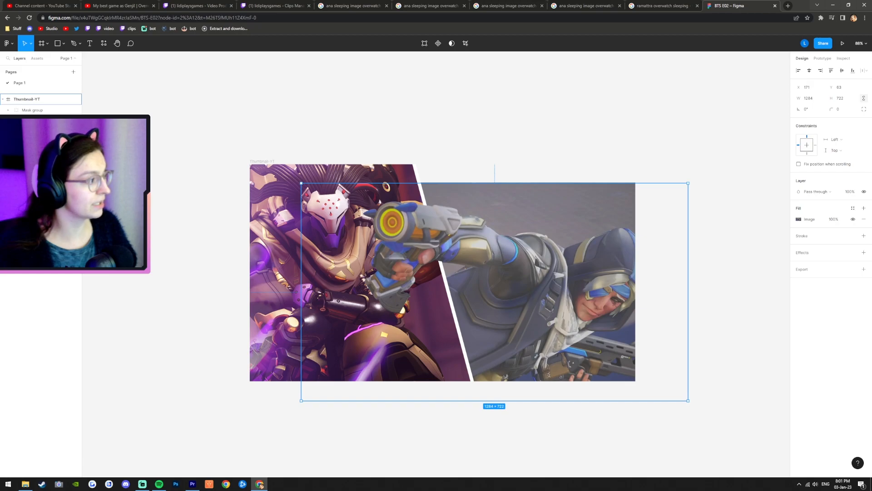
pyautogui.press('Up')
pyautogui.press('Up')
pyautogui.press('Up')
pyautogui.press('Up')
pyautogui.press('Up')
pyautogui.press('Up')
pyautogui.hotkey('shift', 'Up')
pyautogui.hotkey('shift', 'Up')
pyautogui.hotkey('shift', 'Up')
pyautogui.hotkey('shift', 'Up')
pyautogui.hotkey('shift', 'Up')
pyautogui.hotkey('shift', 'Up')
pyautogui.press('Up')
pyautogui.press('Up')
pyautogui.press('Up')
pyautogui.press('Up')
pyautogui.press('Up')
pyautogui.press('Down')
pyautogui.press('Down')
pyautogui.press('Down')
pyautogui.press('Down')
pyautogui.press('Left')
pyautogui.press('Left')
pyautogui.press('Left')
pyautogui.press('Left')
pyautogui.press('Left')
pyautogui.press('Left')
pyautogui.press('Left')
pyautogui.press('Left')
pyautogui.press('Left')
pyautogui.press('Left')
pyautogui.press('Left')
pyautogui.press('Left')
pyautogui.press('Left')
pyautogui.press('Left')
pyautogui.press('Left')
pyautogui.press('Left')
pyautogui.press('Left')
pyautogui.press('Left')
pyautogui.press('Left')
pyautogui.press('Left')
pyautogui.press('Left')
pyautogui.press('Left')
pyautogui.press('Left')
pyautogui.press('Left')
pyautogui.press('Left')
pyautogui.press('Left')
pyautogui.press('Left')
pyautogui.press('Left')
pyautogui.press('Left')
pyautogui.press('Left')
pyautogui.press('Left')
pyautogui.press('Left')
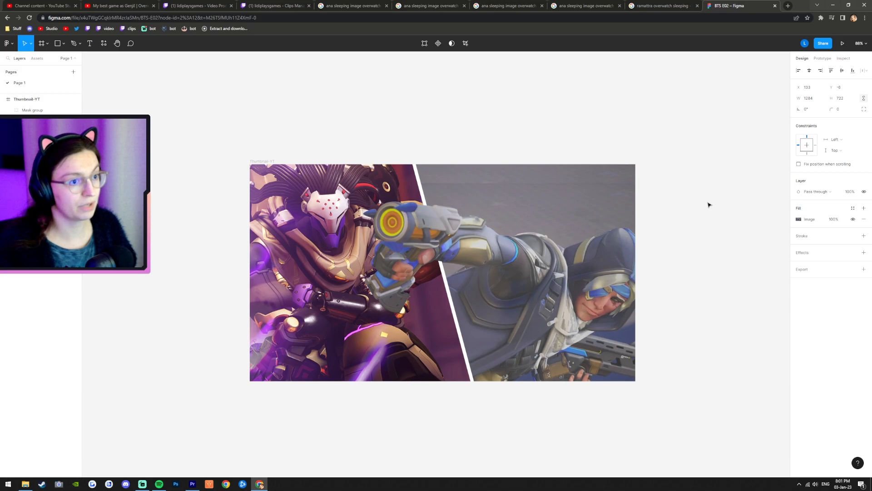
pyautogui.press('Left')
pyautogui.press('Left')
pyautogui.press('Left')
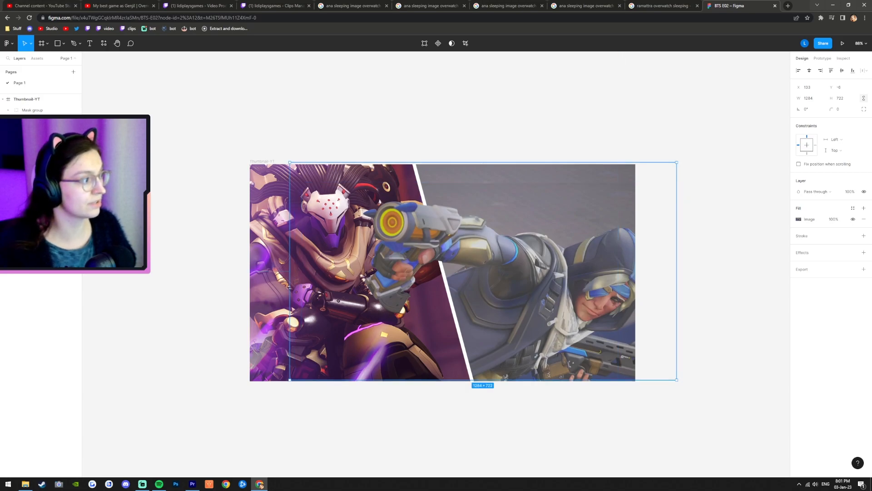
# Step: Move the selected 1284 × 722 Ana image down to Y 37, keeping X at 133
pyautogui.press('Up')
pyautogui.press('Down')
pyautogui.press('Down')
pyautogui.press('Down')
pyautogui.press('Down')
pyautogui.press('Down')
pyautogui.press('Down')
pyautogui.press('Down')
pyautogui.press('Down')
pyautogui.press('Down')
pyautogui.press('Down')
pyautogui.press('Down')
pyautogui.press('Down')
pyautogui.press('Down')
pyautogui.press('Down')
pyautogui.press('Down')
pyautogui.press('Down')
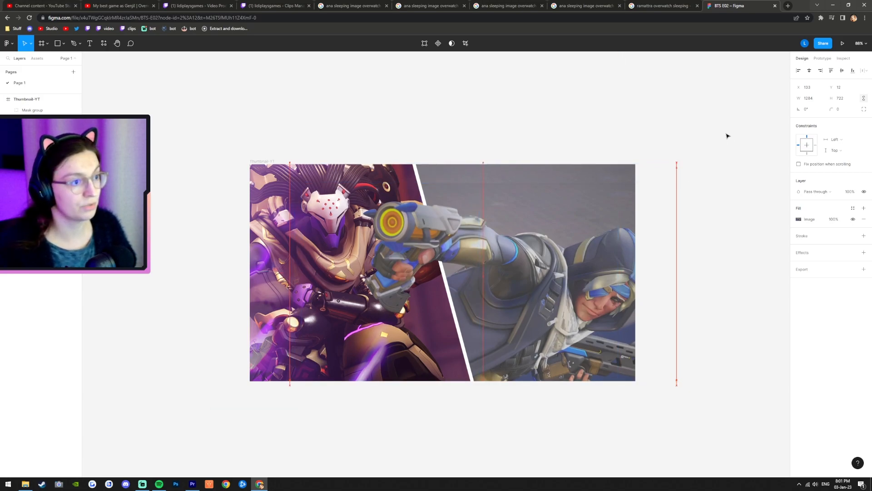
pyautogui.press('Down')
pyautogui.press('Down')
pyautogui.press('Down')
pyautogui.press('Down')
pyautogui.press('Down')
pyautogui.press('Down')
pyautogui.press('Down')
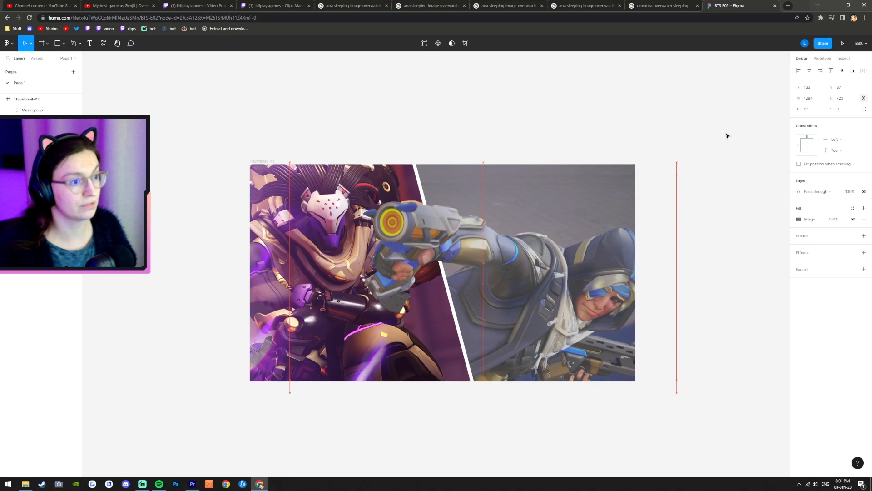
# Step: Nudge the Ana cut-out slightly upward in the thumbnail and deselect it
pyautogui.press('Up')
pyautogui.press('Up')
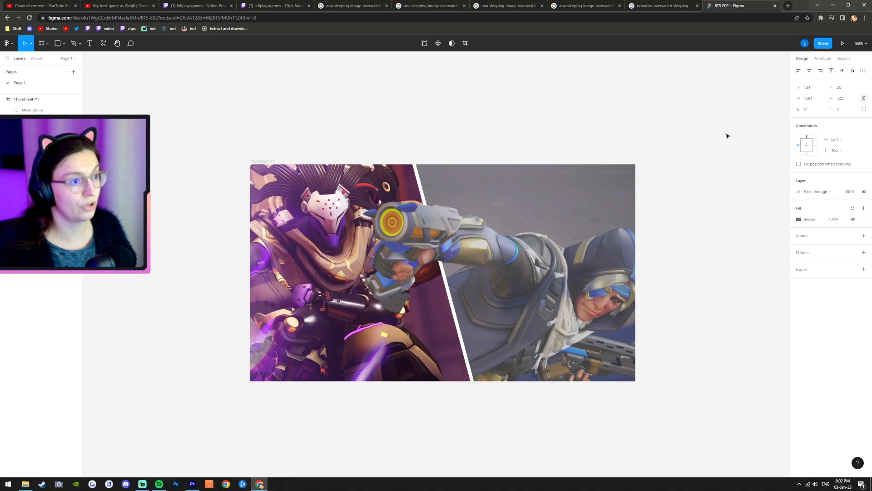
pyautogui.click(727, 136)
pyautogui.scroll(-2, 680, 374)
pyautogui.scroll(2, 712, 263)
pyautogui.scroll(-1, 631, 308)
pyautogui.scroll(-2, 645, 310)
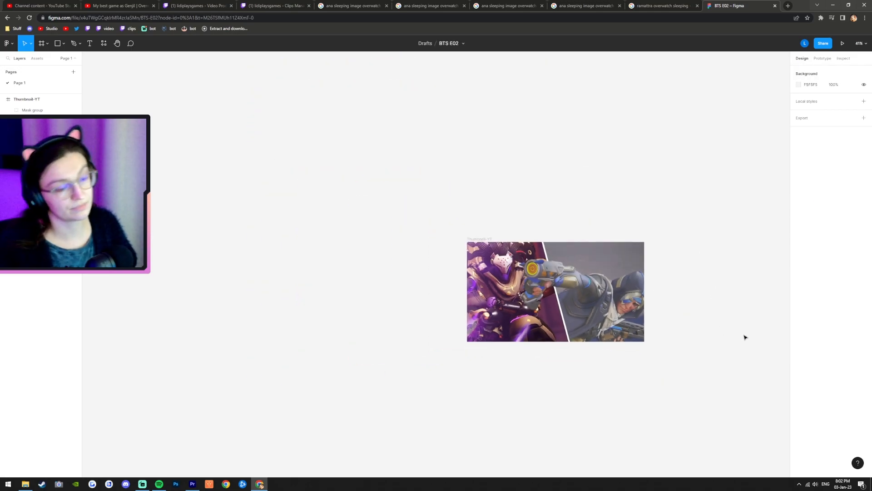
pyautogui.scroll(-1, 657, 310)
pyautogui.scroll(-1, 681, 330)
pyautogui.scroll(2, 666, 304)
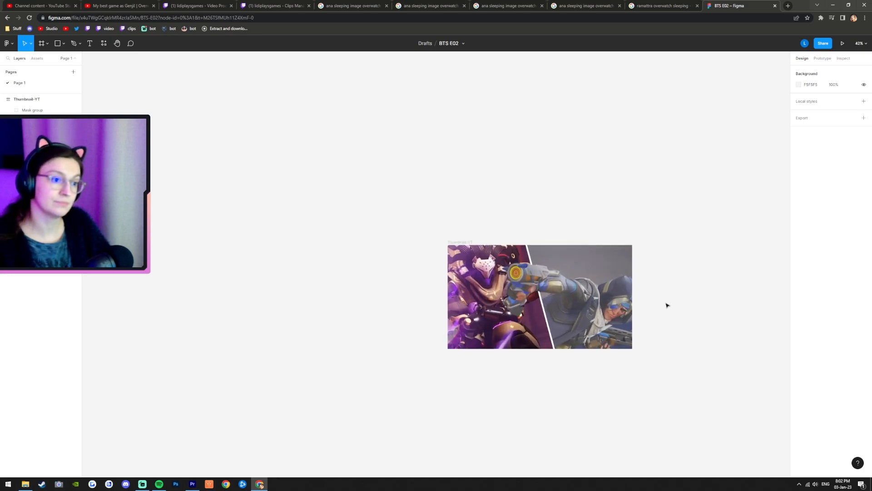
# Step: Nudge the Ramattra picture inside its mask group about 18 px left and slightly up, and deselect it
pyautogui.click(417, 330)
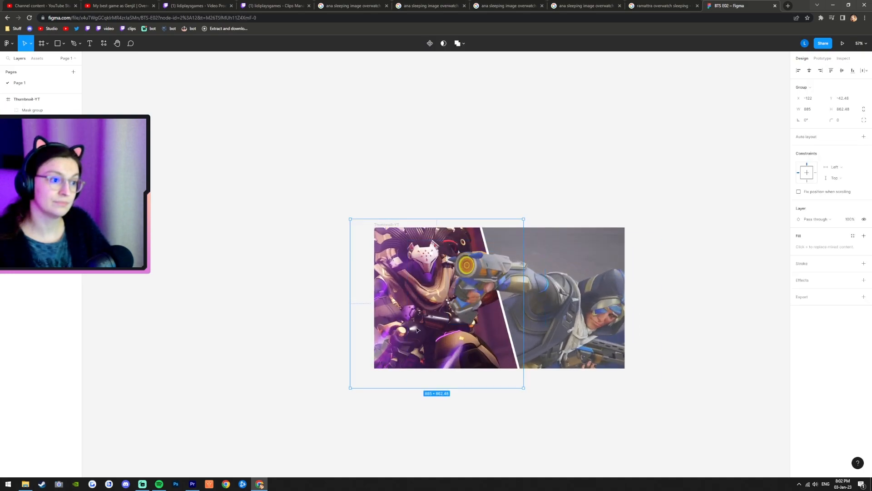
pyautogui.doubleClick(357, 224)
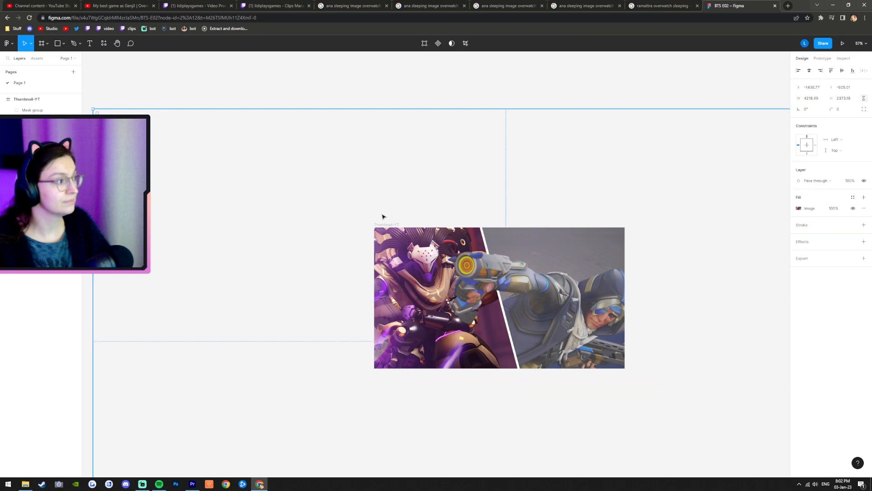
pyautogui.press('Left')
pyautogui.press('Left')
pyautogui.press('Left')
pyautogui.press('Left')
pyautogui.press('Left')
pyautogui.press('Left')
pyautogui.press('Left')
pyautogui.press('Left')
pyautogui.press('Left')
pyautogui.press('Left')
pyautogui.press('Left')
pyautogui.press('Left')
pyautogui.press('Left')
pyautogui.press('Left')
pyautogui.press('Up')
pyautogui.press('Left')
pyautogui.press('Left')
pyautogui.press('Left')
pyautogui.scroll(-1, 476, 294)
pyautogui.press('alt')
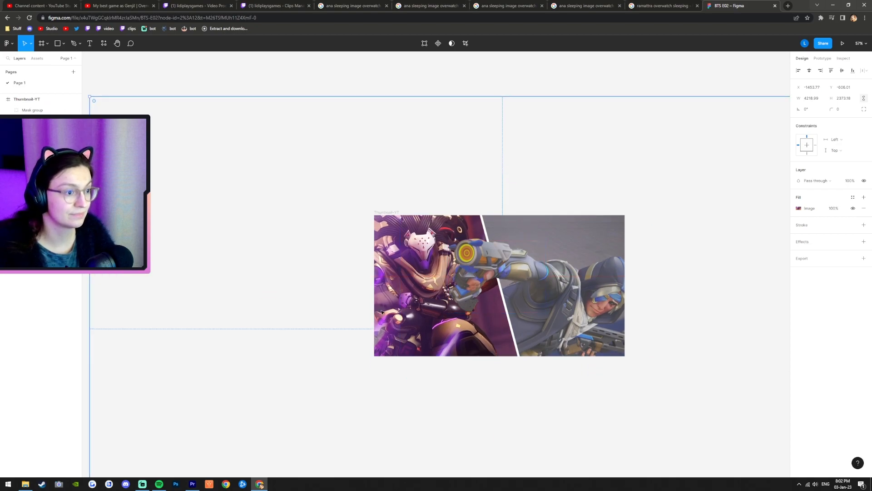
pyautogui.scroll(-5, 417, 315)
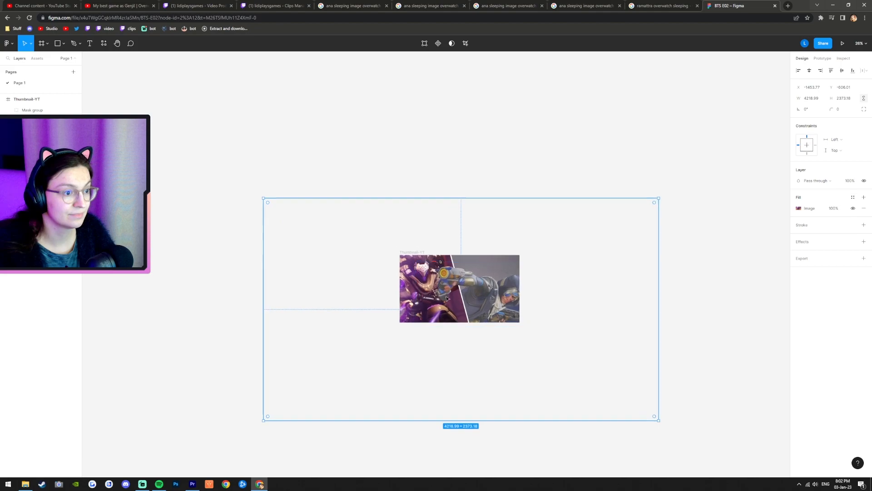
pyautogui.click(656, 279)
# Step: Examine the thumbnail's overall composition, the hidden image layer and the floor background around Ana's weapon and arm
pyautogui.scroll(6, 472, 304)
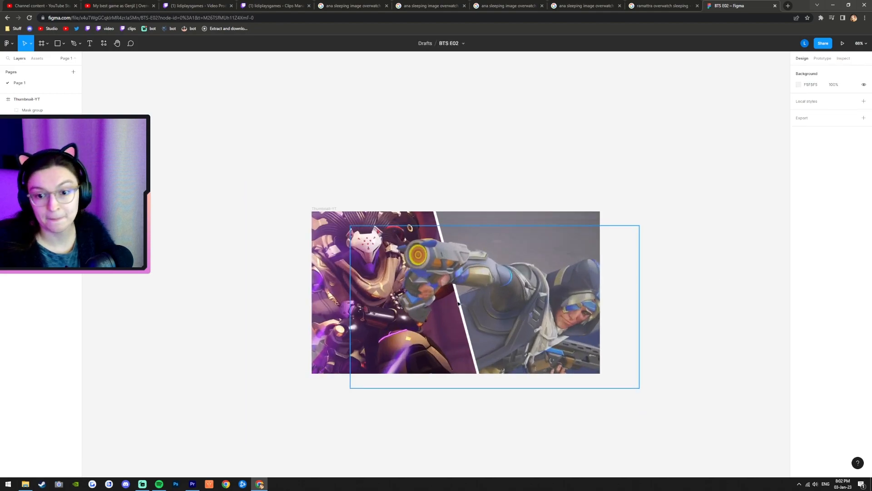
pyautogui.scroll(1, 461, 301)
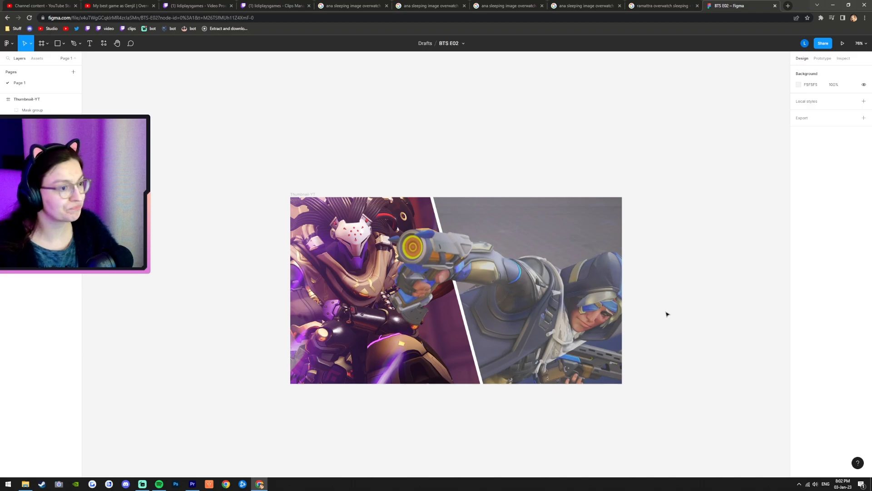
pyautogui.scroll(5, 451, 330)
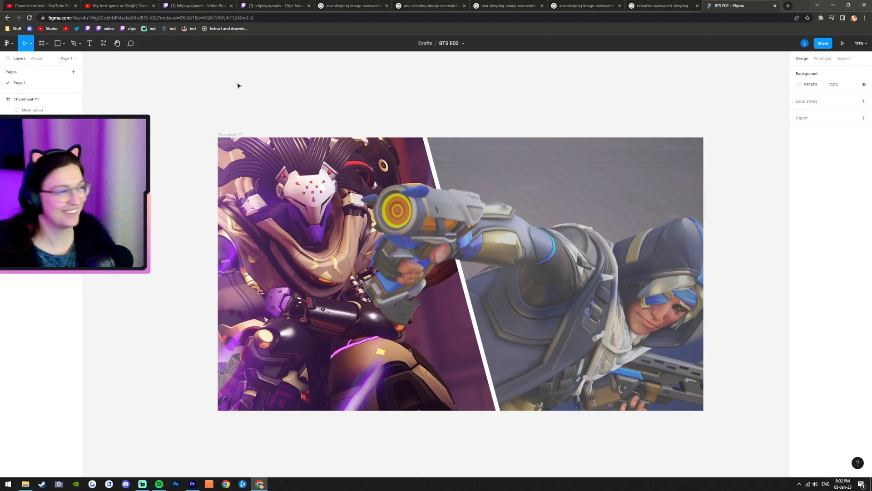
pyautogui.click(40, 143)
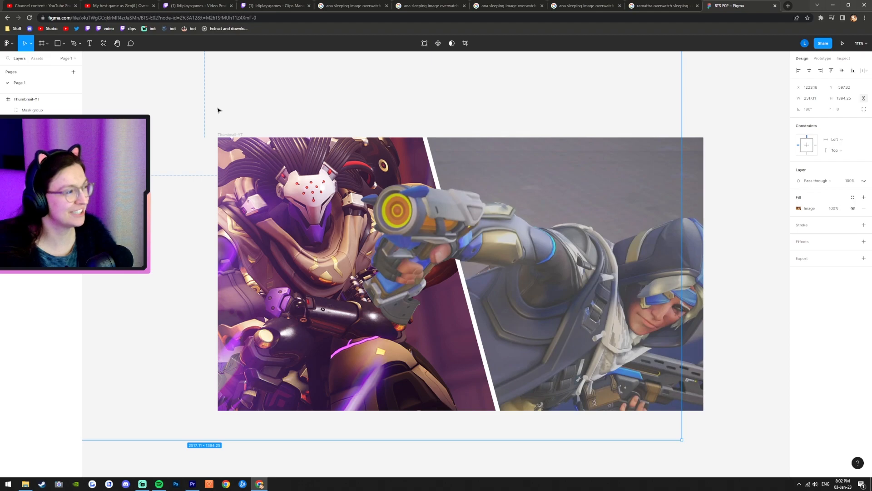
pyautogui.click(218, 110)
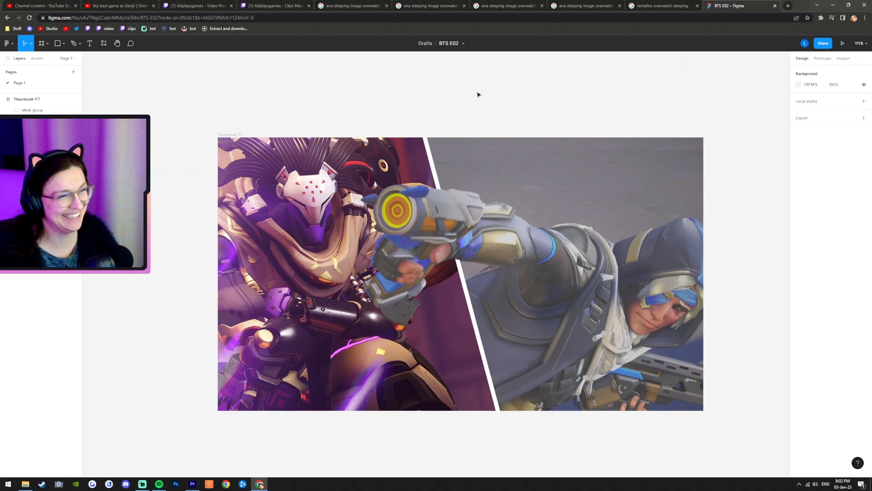
pyautogui.scroll(1, 724, 128)
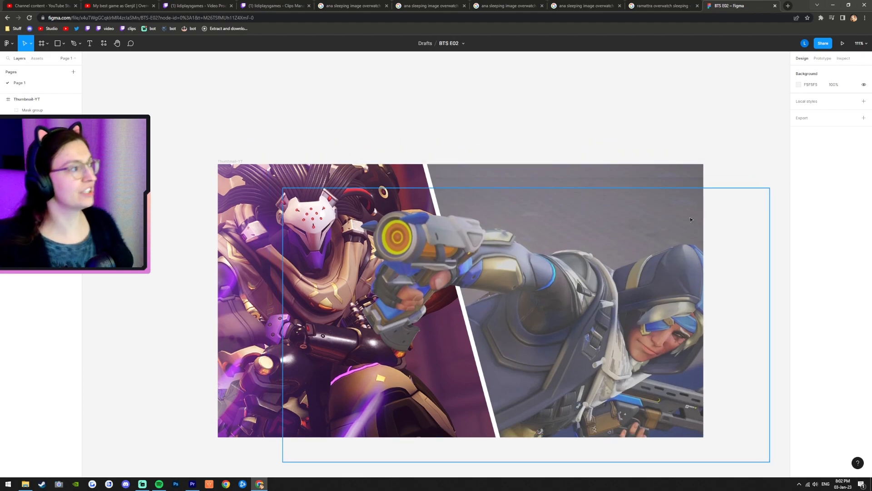
pyautogui.scroll(1, 661, 282)
pyautogui.scroll(2, 661, 282)
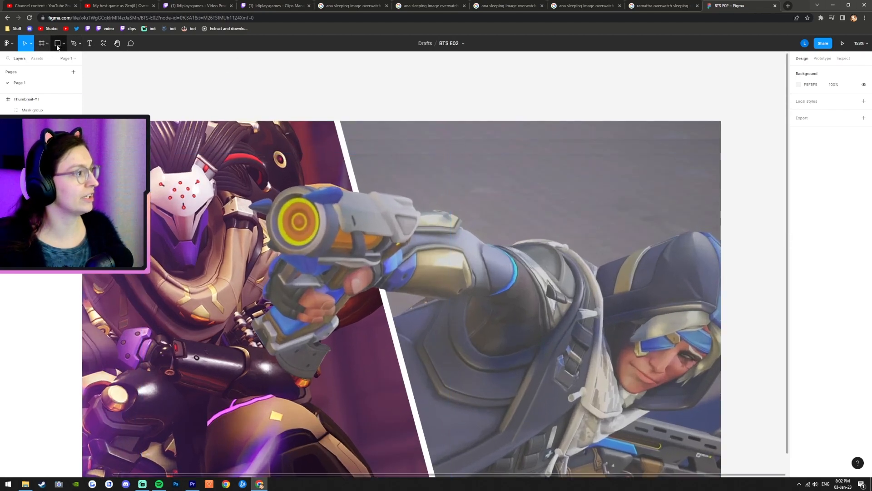
pyautogui.scroll(3, 498, 105)
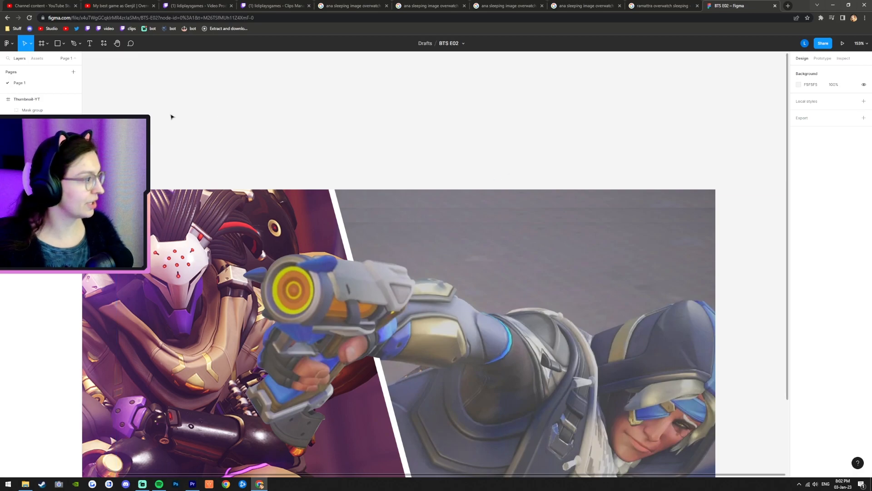
# Step: Draw a closed Pen shape of about 862 × 401 over the floor area above Ana's weapon and arm, extending past the frame
pyautogui.click(58, 44)
pyautogui.press('p')
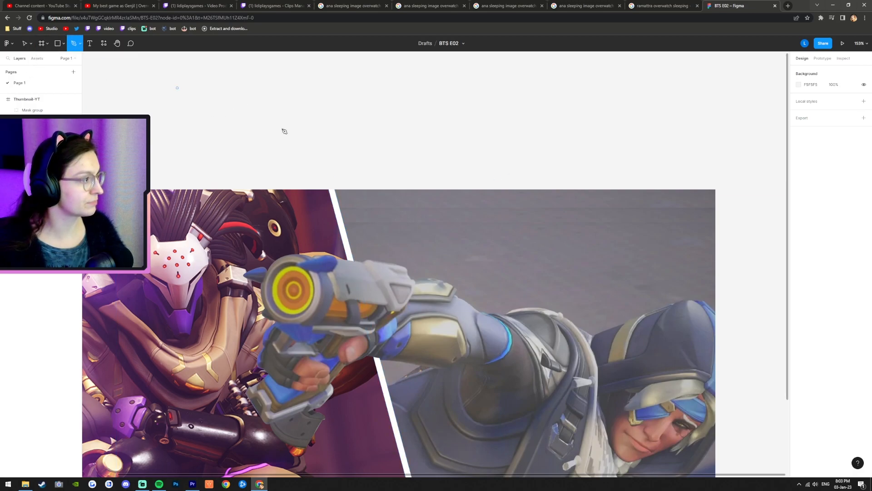
pyautogui.click(307, 176)
pyautogui.click(362, 367)
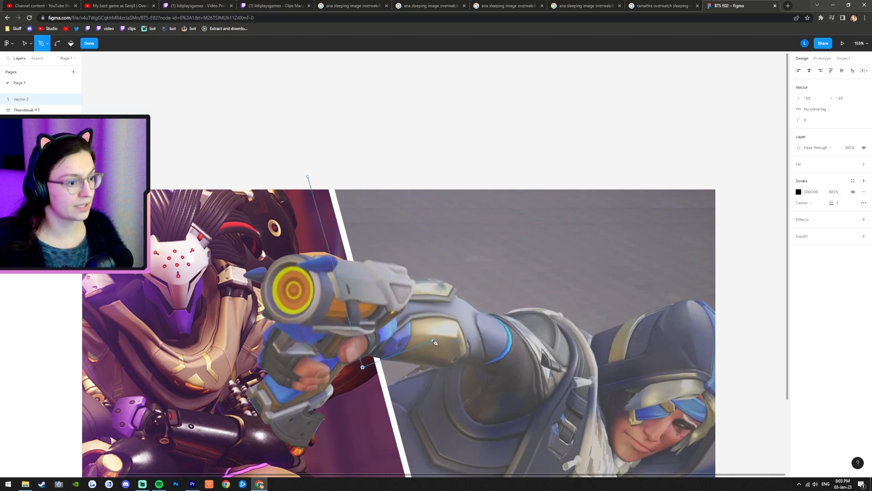
pyautogui.click(545, 252)
pyautogui.hotkey('ctrl', 'z')
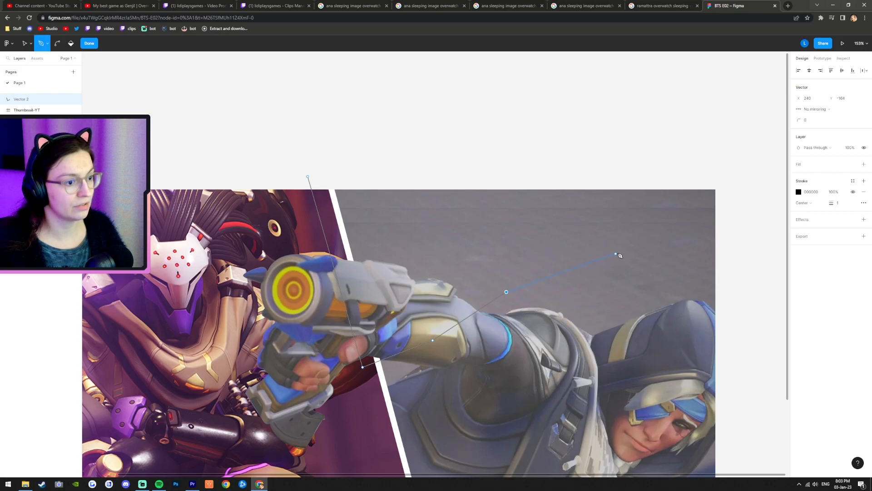
pyautogui.click(745, 241)
pyautogui.click(758, 157)
pyautogui.click(309, 177)
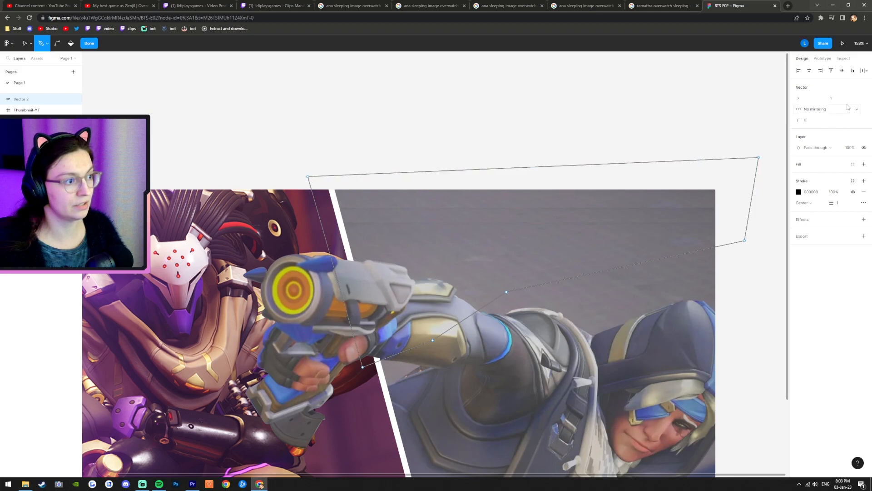
# Step: Give the new shape a solid fill without a stroke and place it behind the Ana cut-out inside the Thumbnail-YT frame
pyautogui.click(864, 164)
pyautogui.click(864, 203)
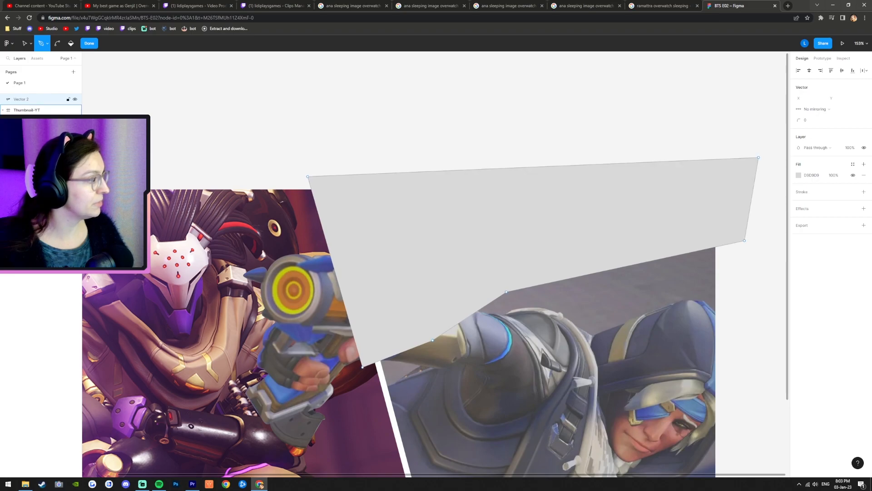
pyautogui.moveTo(31, 99); pyautogui.dragTo(32, 132)
pyautogui.press('Escape')
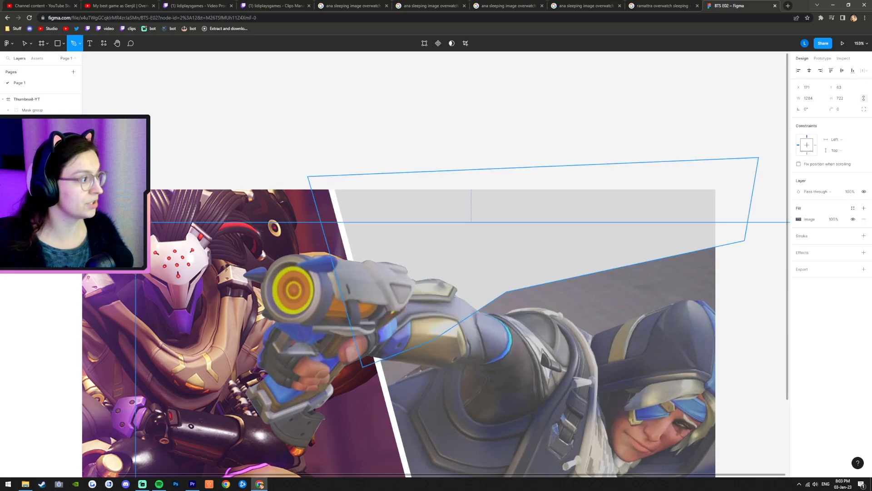
# Step: Change the shape's fill from solid to a linear gradient
pyautogui.click(798, 219)
pyautogui.click(799, 221)
pyautogui.click(799, 221)
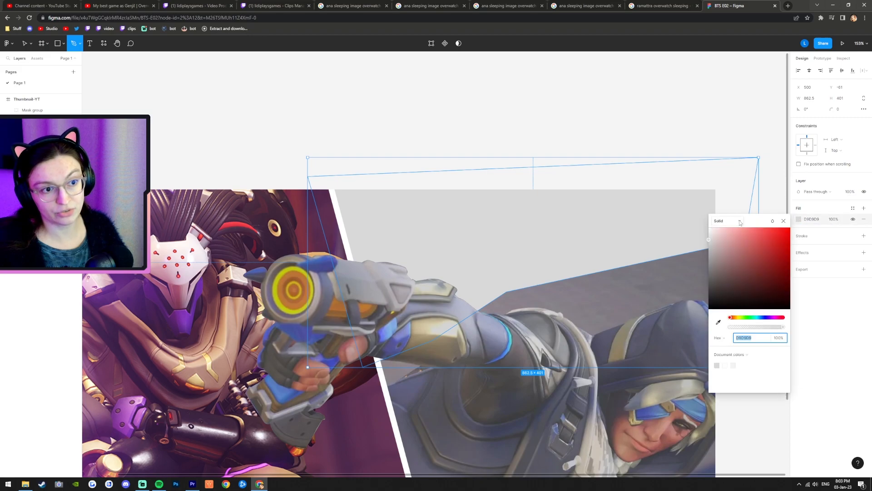
pyautogui.click(740, 222)
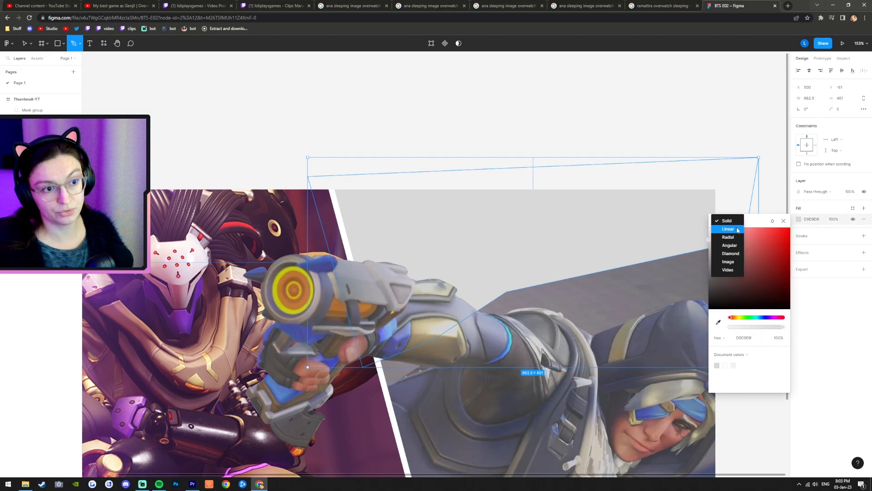
pyautogui.click(737, 229)
pyautogui.scroll(-3, 359, 165)
pyautogui.scroll(-2, 358, 165)
pyautogui.scroll(4, 470, 212)
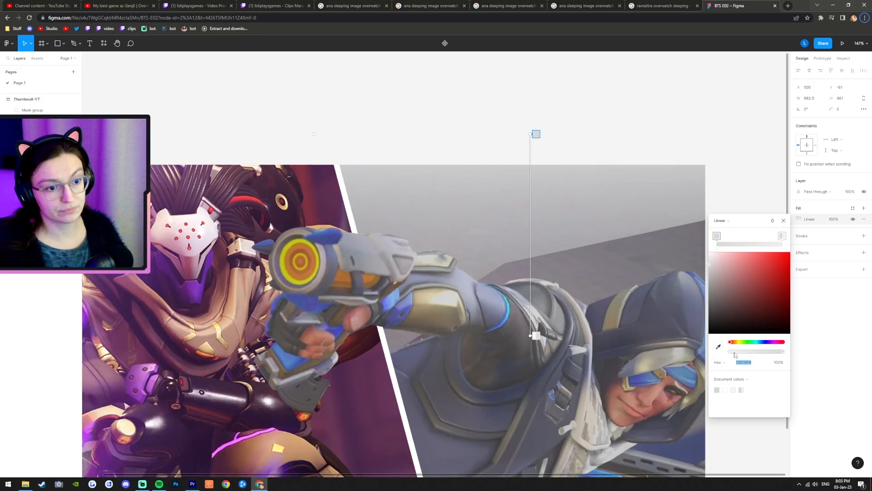
# Step: Shorten and slightly tilt the linear gradient by moving its transparent end up onto the floor above Ana's shoulder
pyautogui.click(717, 236)
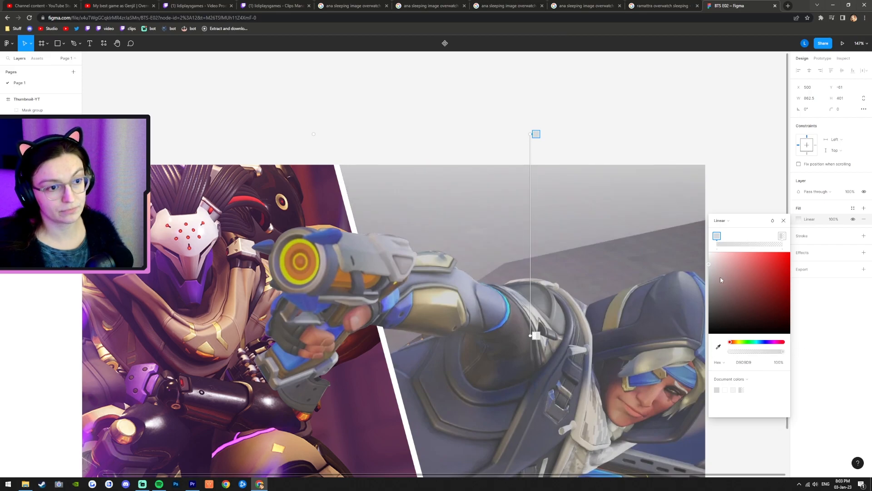
pyautogui.click(781, 236)
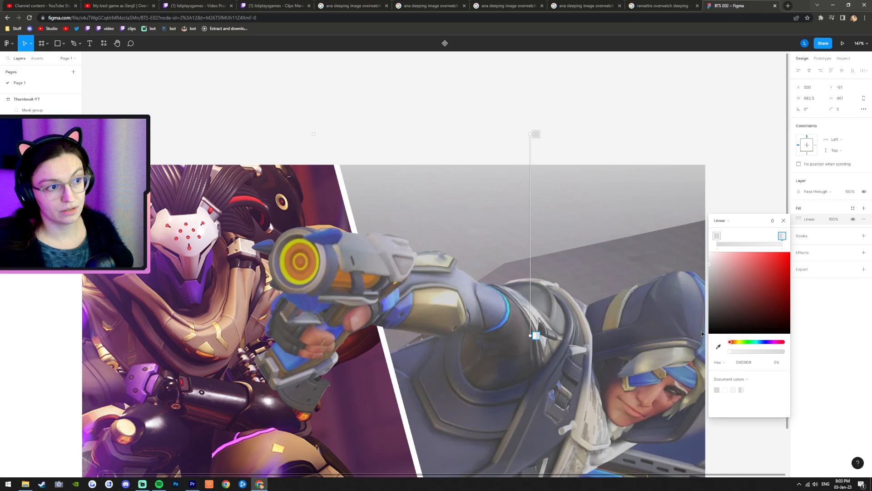
pyautogui.click(717, 236)
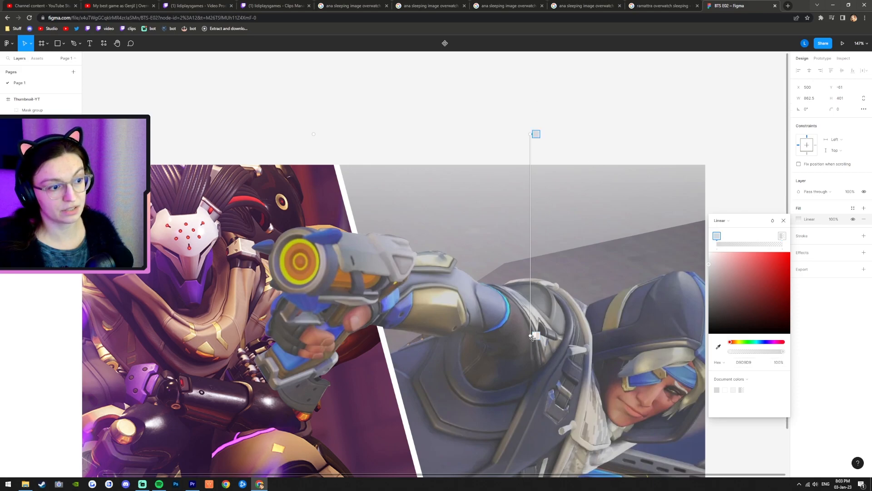
pyautogui.moveTo(531, 336); pyautogui.dragTo(552, 240)
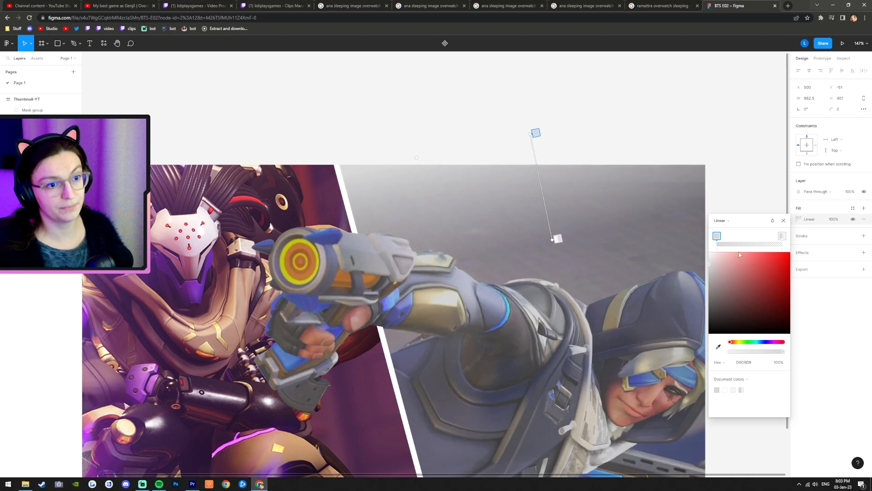
# Step: Recolour both gradient stops with greys sampled from the floor near the gradient's lower end
pyautogui.click(718, 346)
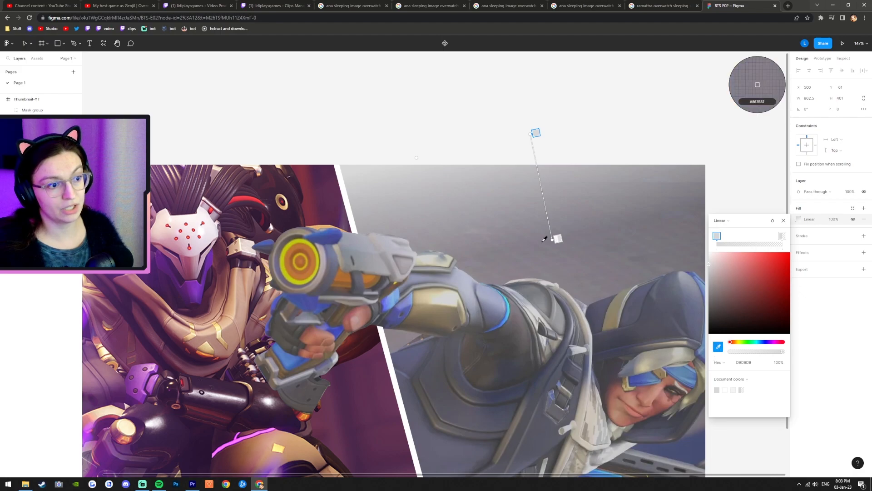
pyautogui.click(542, 258)
pyautogui.click(782, 236)
pyautogui.click(718, 346)
pyautogui.click(542, 250)
pyautogui.click(541, 250)
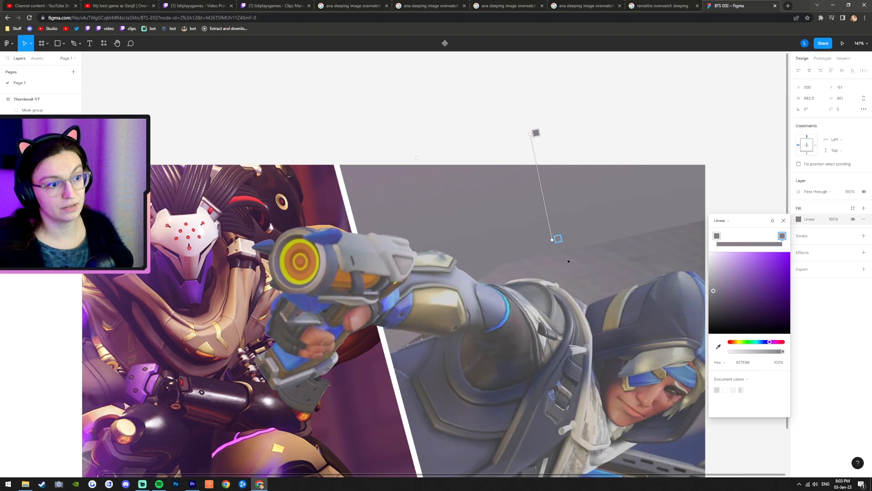
# Step: Set the opacity of the gradient's end stop to 0%
pyautogui.click(778, 362)
pyautogui.write('0')
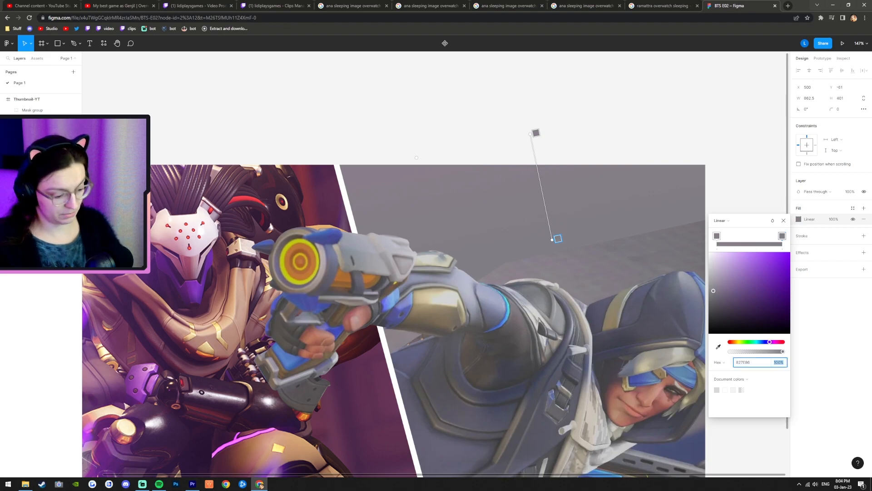
pyautogui.press('Return')
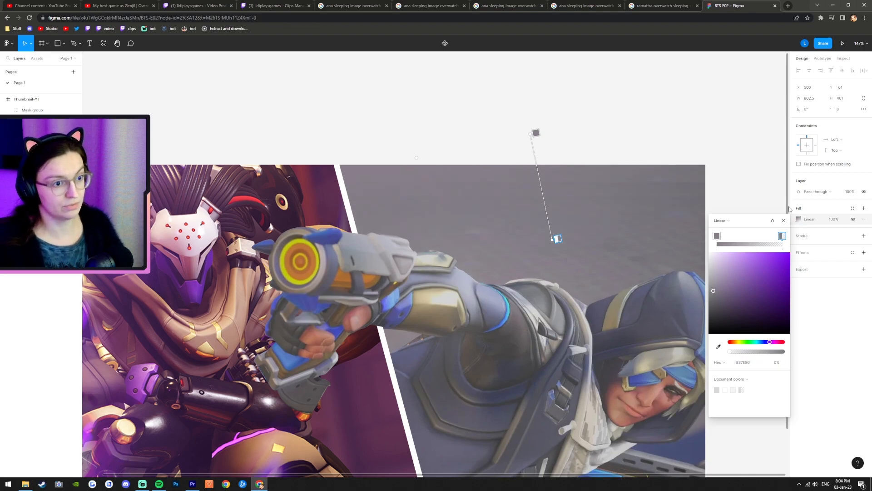
# Step: Shift the gradient's transparent end slightly to the right to tilt the fade further along the floor
pyautogui.scroll(-2, 581, 228)
pyautogui.scroll(-2, 583, 236)
pyautogui.scroll(5, 575, 230)
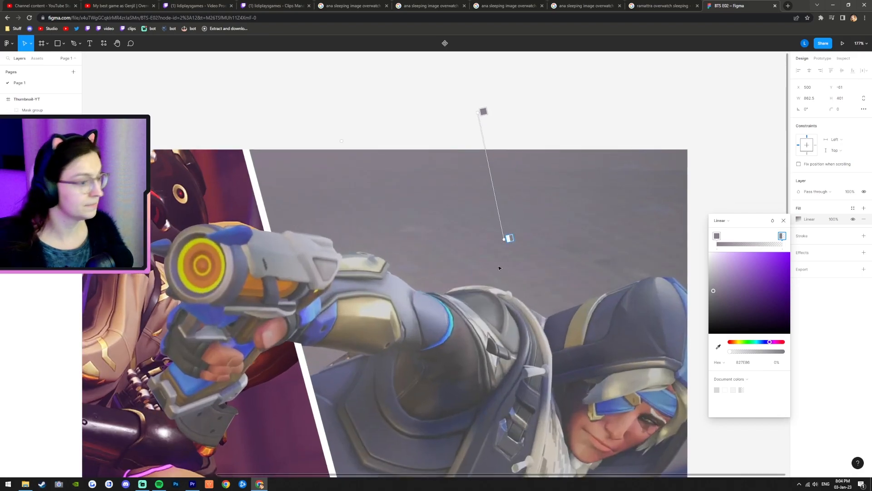
pyautogui.moveTo(503, 240)
pyautogui.mouseDown()
pyautogui.moveTo(518, 277)
pyautogui.moveTo(507, 299)
pyautogui.moveTo(530, 277)
pyautogui.moveTo(518, 278)
pyautogui.moveTo(517, 242)
pyautogui.mouseUp()
pyautogui.scroll(-4, 568, 314)
pyautogui.scroll(3, 600, 341)
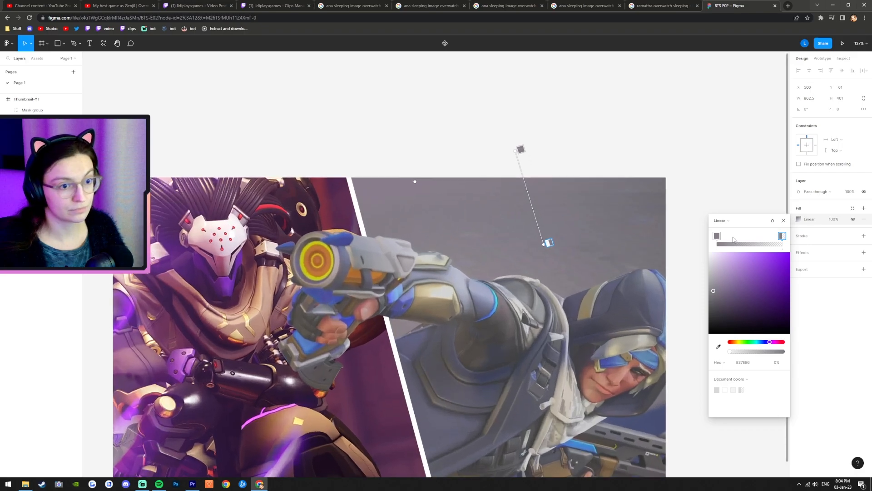
# Step: Add a stop near the middle of the gradient and colour it with a grey sampled from the floor above Ana's hood
pyautogui.moveTo(733, 239); pyautogui.dragTo(746, 245)
pyautogui.click(718, 346)
pyautogui.click(613, 252)
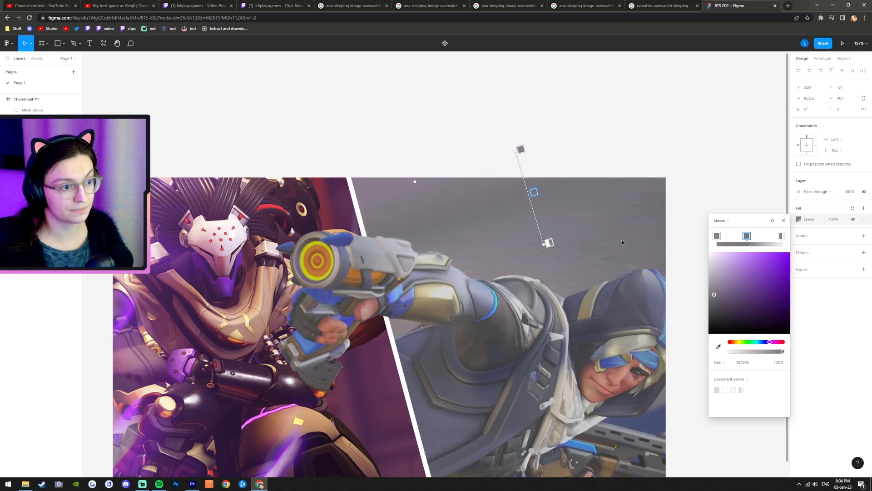
# Step: Set the opacity of the gradient's middle stop to 30%
pyautogui.click(780, 363)
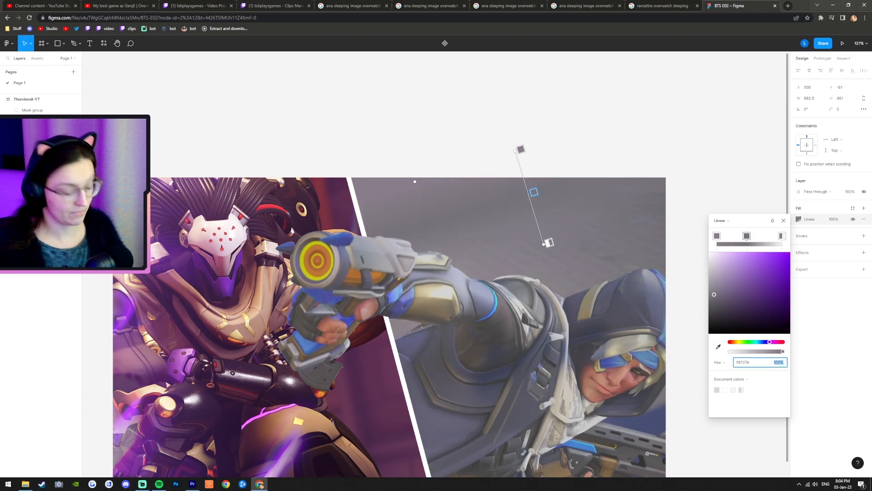
pyautogui.write('30')
pyautogui.press('Return')
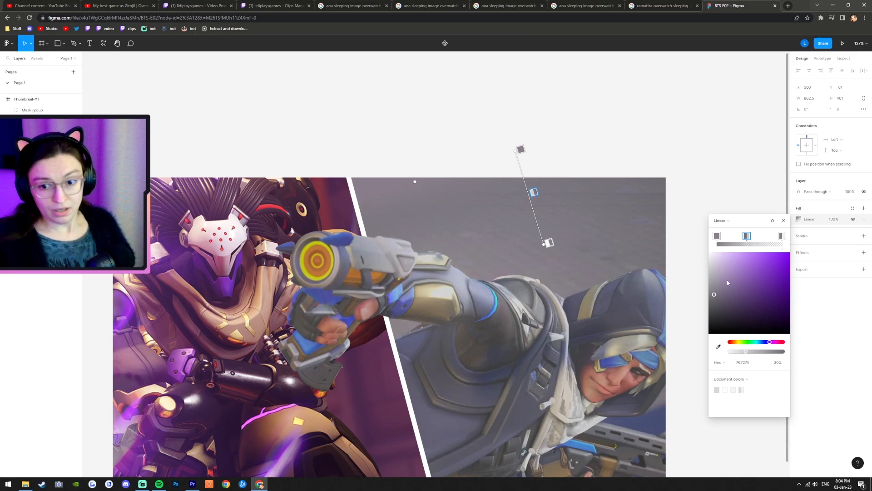
# Step: Realign the gradient to run vertically from the thumbnail's upper edge down to Ana's shoulder straps
pyautogui.moveTo(516, 151); pyautogui.dragTo(518, 124)
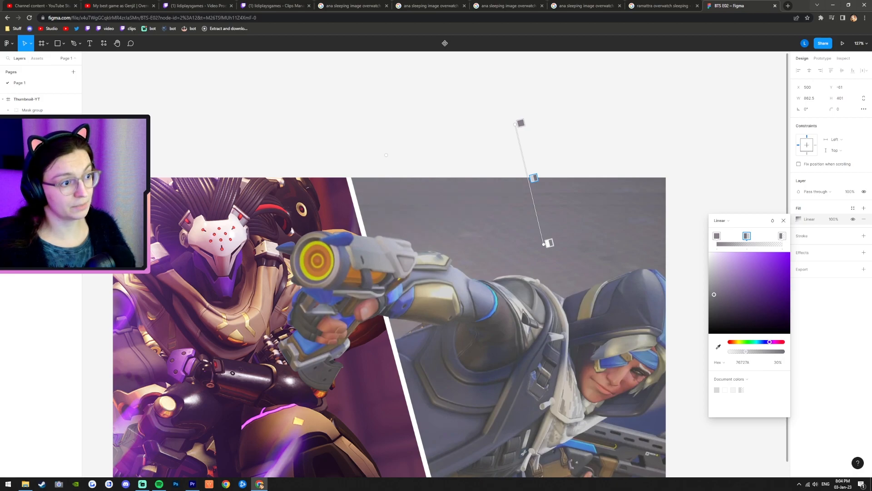
pyautogui.moveTo(514, 124); pyautogui.dragTo(544, 176)
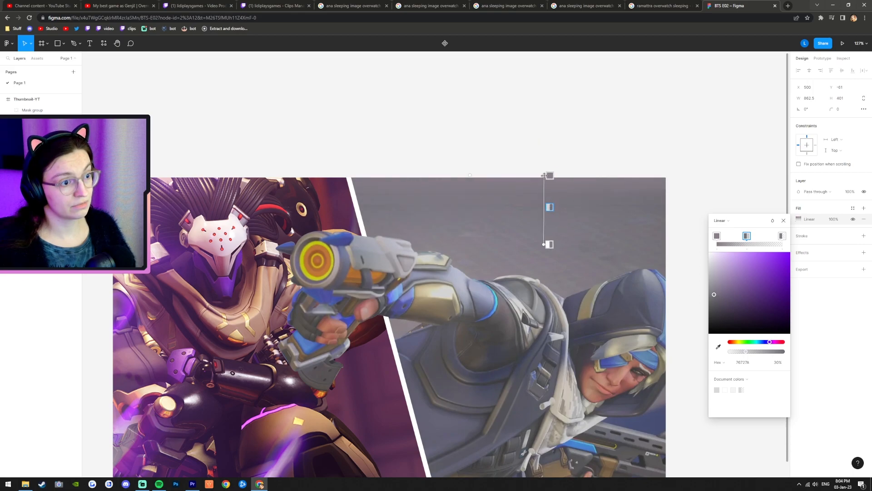
pyautogui.click(544, 246)
pyautogui.moveTo(542, 245); pyautogui.dragTo(545, 311)
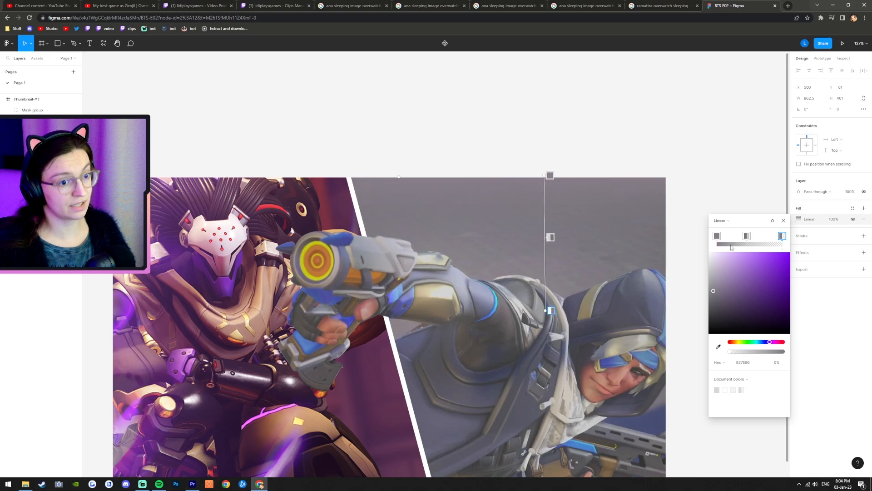
# Step: Recolour the gradient's first stop with a grey sampled from the floor just above Ana's hood
pyautogui.click(717, 235)
pyautogui.click(718, 346)
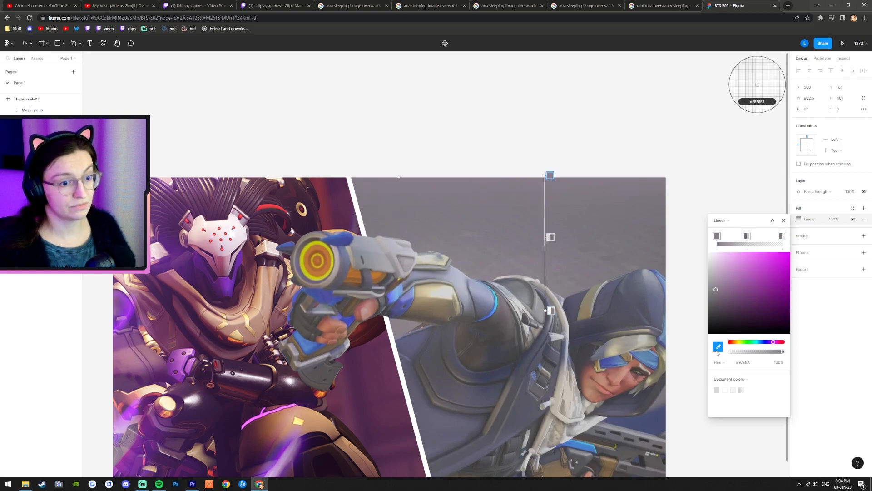
pyautogui.click(611, 255)
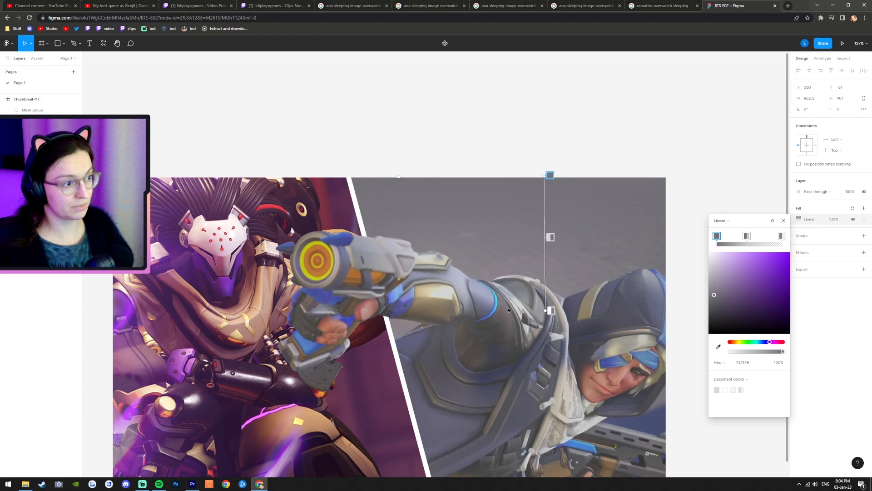
pyautogui.scroll(-5, 522, 291)
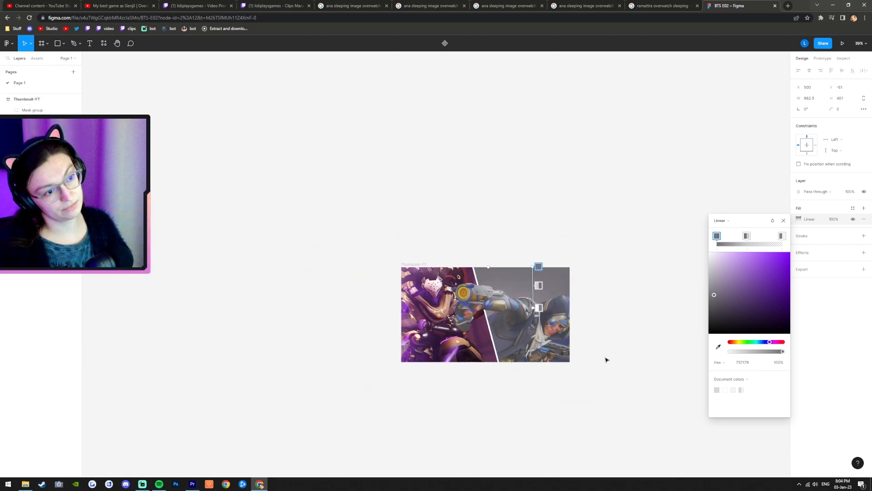
pyautogui.scroll(5, 604, 356)
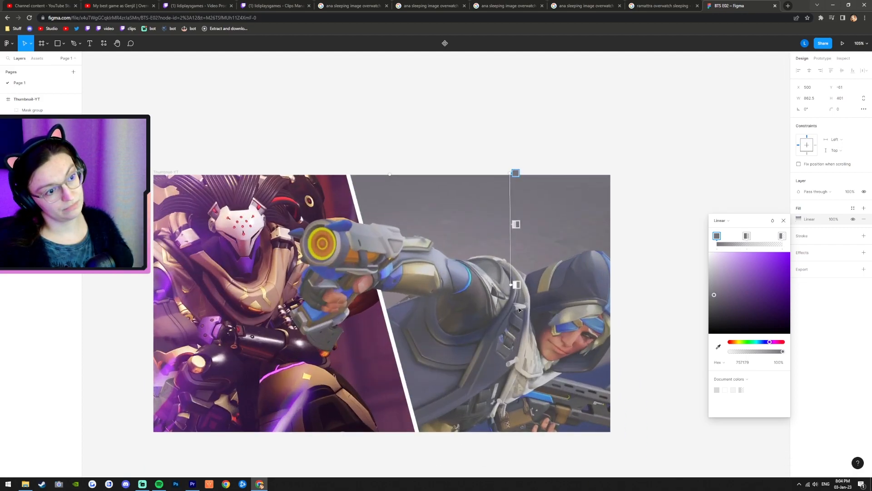
# Step: Try a more purple grey and a dark blue-grey sampled from Ana's hood on the gradient's first stop, and undo both
pyautogui.click(747, 237)
pyautogui.press('Delete')
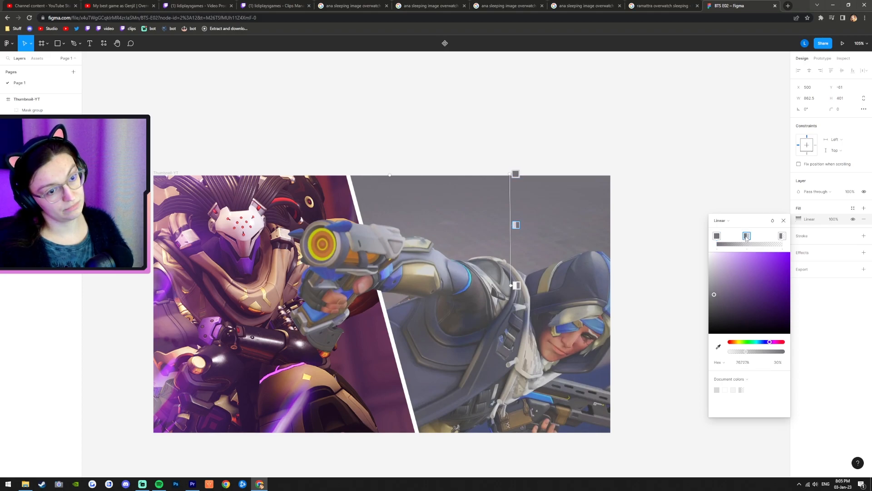
pyautogui.hotkey('ctrl', 'z')
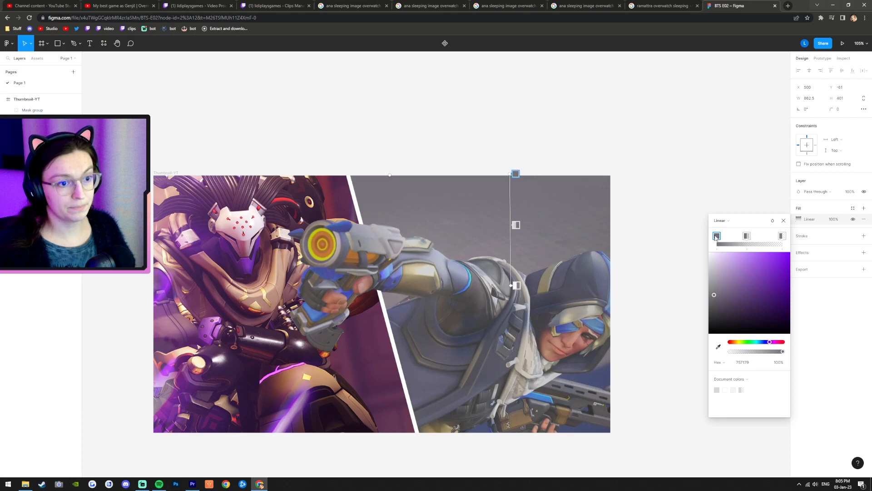
pyautogui.moveTo(719, 297); pyautogui.dragTo(723, 293)
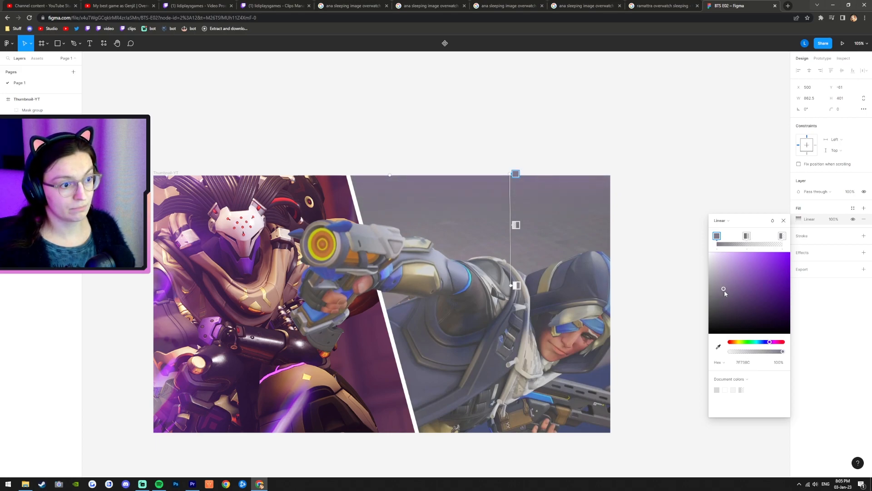
pyautogui.click(718, 346)
pyautogui.click(602, 293)
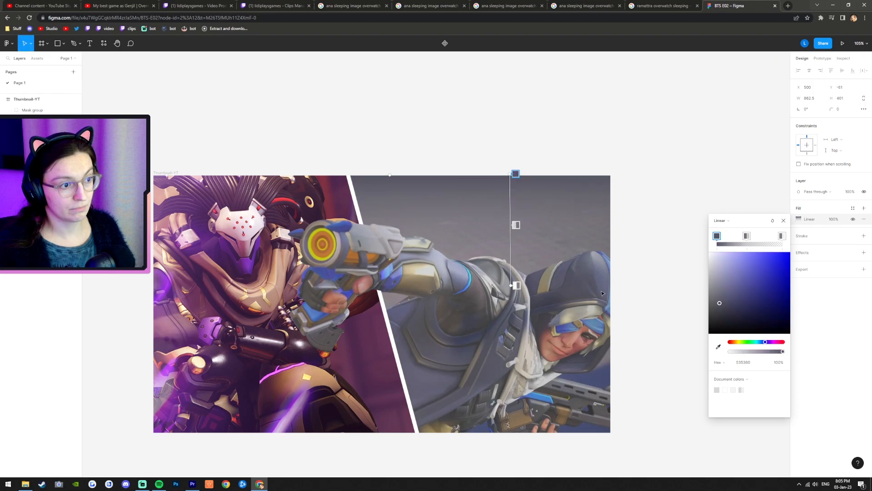
pyautogui.hotkey('ctrl', 'z')
pyautogui.hotkey('ctrl', 'z')
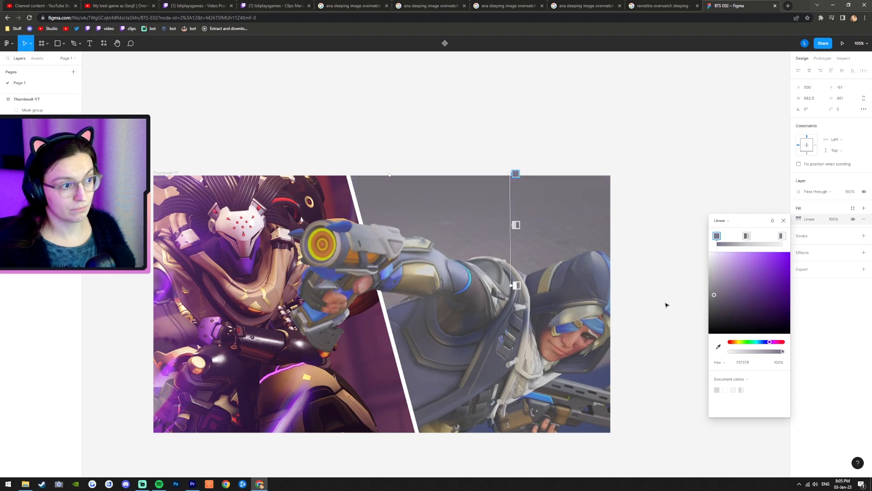
pyautogui.scroll(-3, 677, 308)
pyautogui.hotkey('ctrl', 'z')
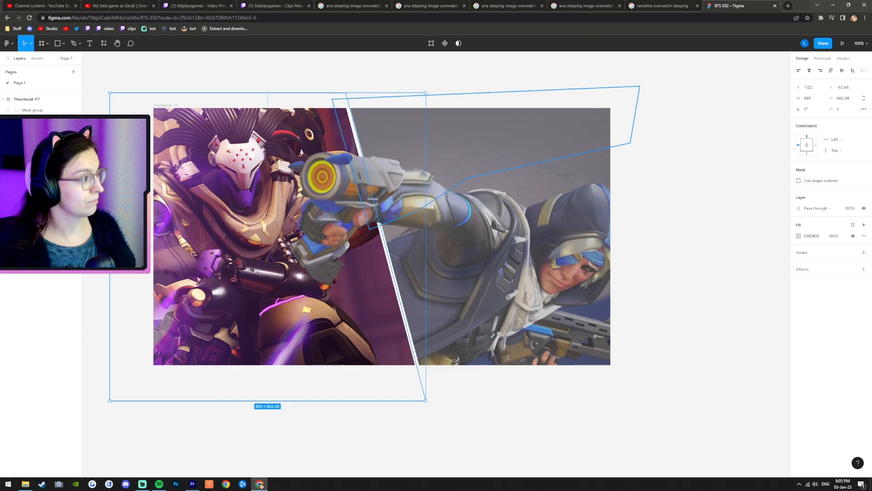
# Step: Reshape the gradient-filled shape by moving its lower middle point towards Ana's shoulder and its lower-right corner down beside her hood
pyautogui.scroll(-2, 634, 262)
pyautogui.click(740, 263)
pyautogui.scroll(4, 506, 209)
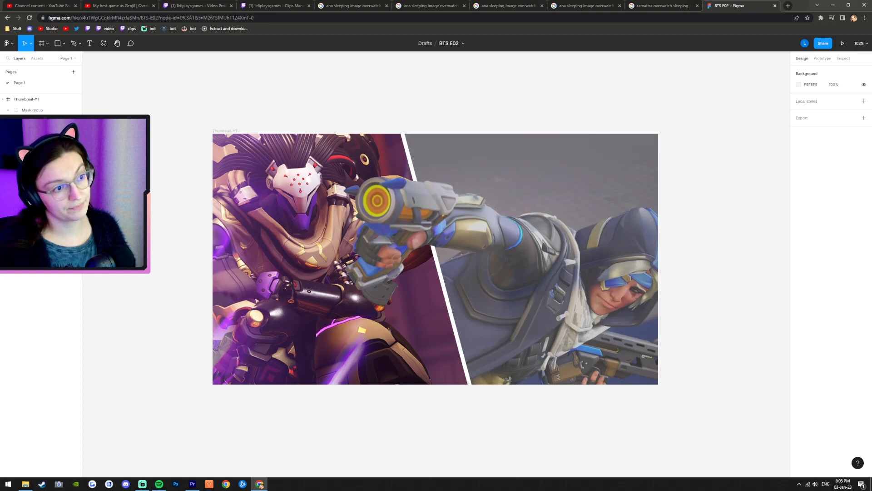
pyautogui.scroll(3, 558, 138)
pyautogui.click(426, 191)
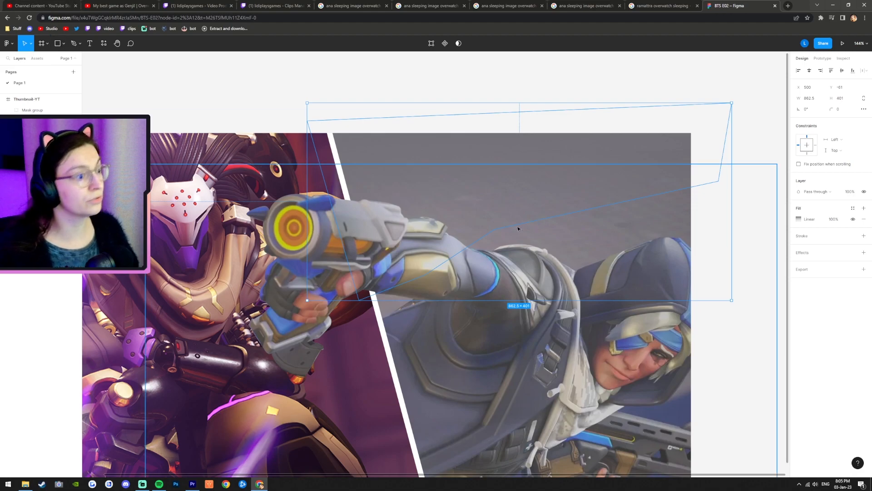
pyautogui.doubleClick(517, 183)
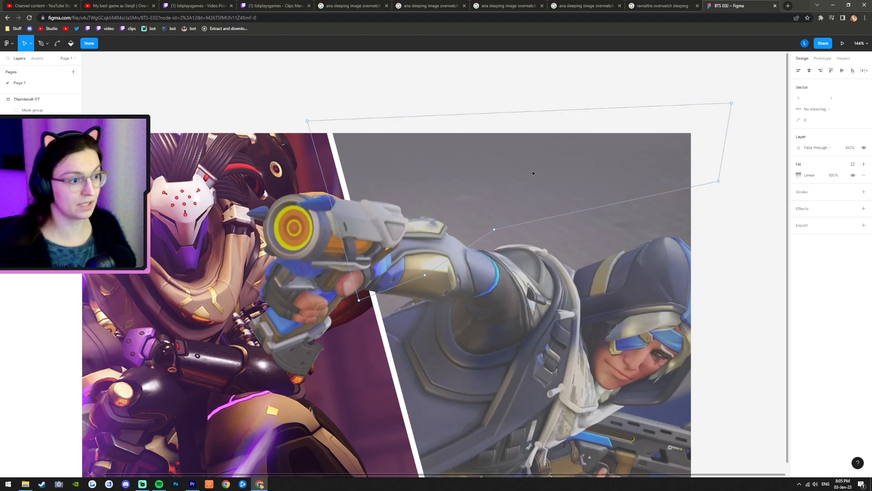
pyautogui.press('Escape')
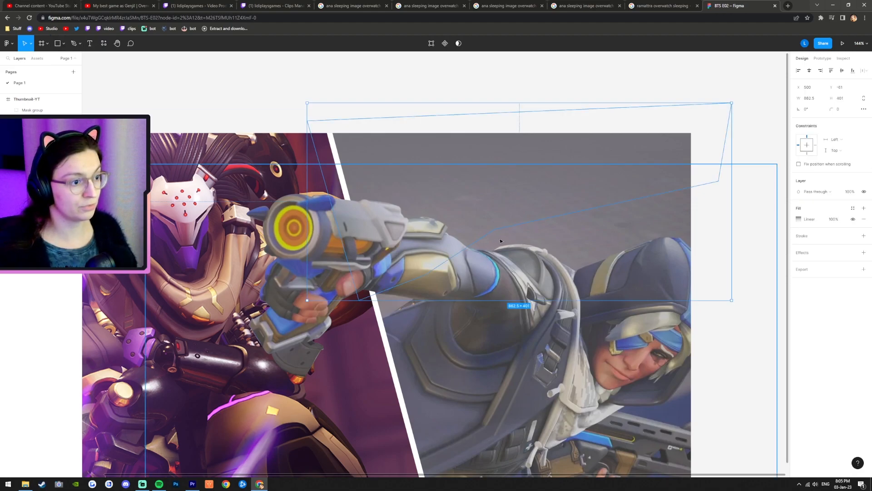
pyautogui.press('f')
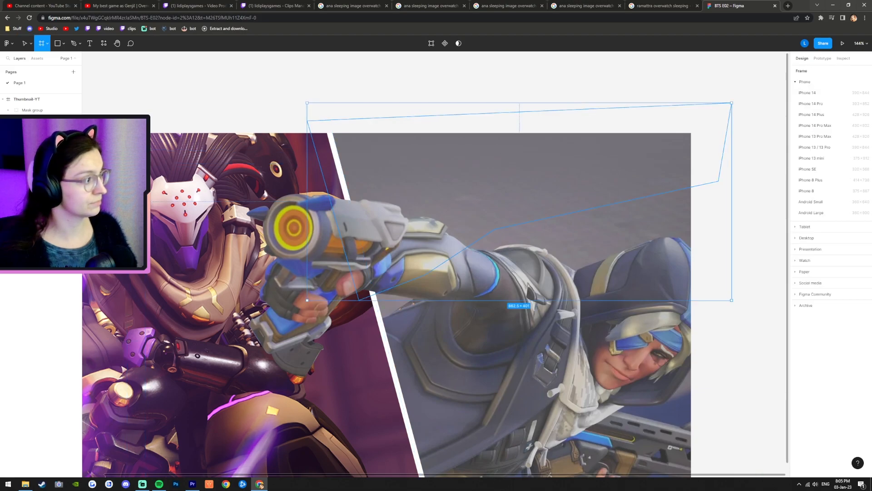
pyautogui.press('Return')
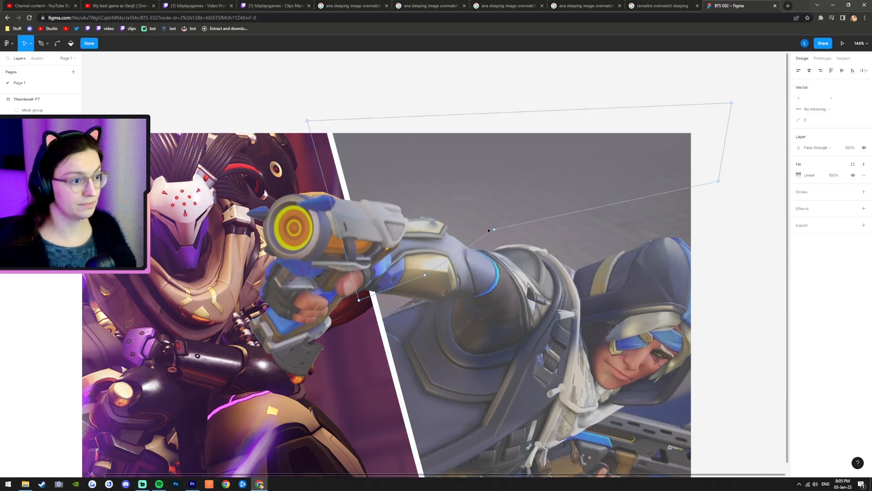
pyautogui.moveTo(496, 230); pyautogui.dragTo(525, 237)
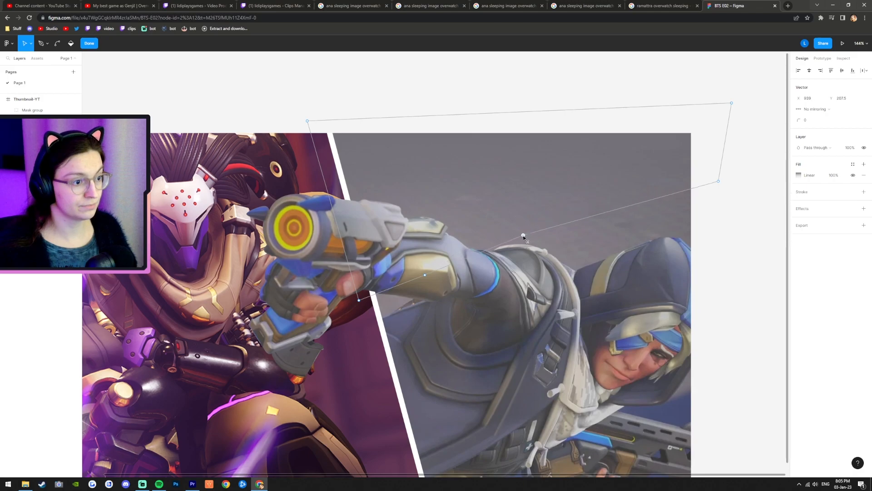
pyautogui.moveTo(720, 183); pyautogui.dragTo(716, 231)
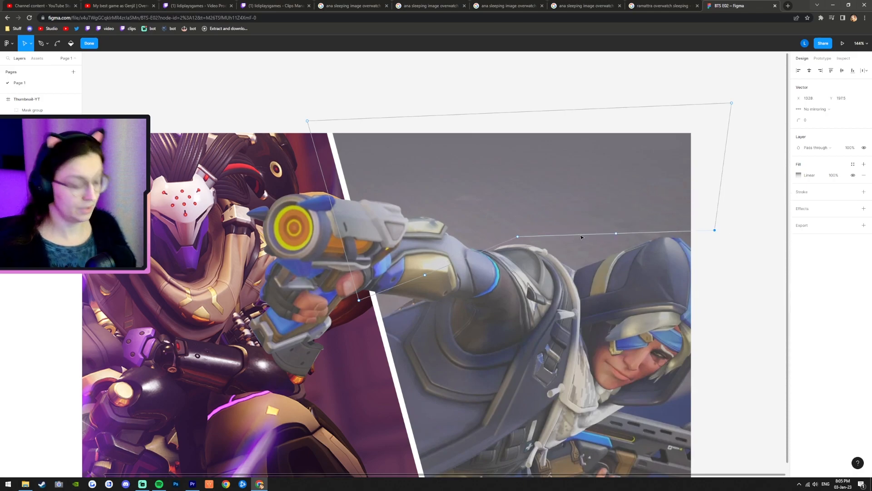
# Step: Add three points to the shape's lower edge between Ana's shoulder and the lower-right corner
pyautogui.scroll(5, 581, 236)
pyautogui.scroll(-5, 200, 164)
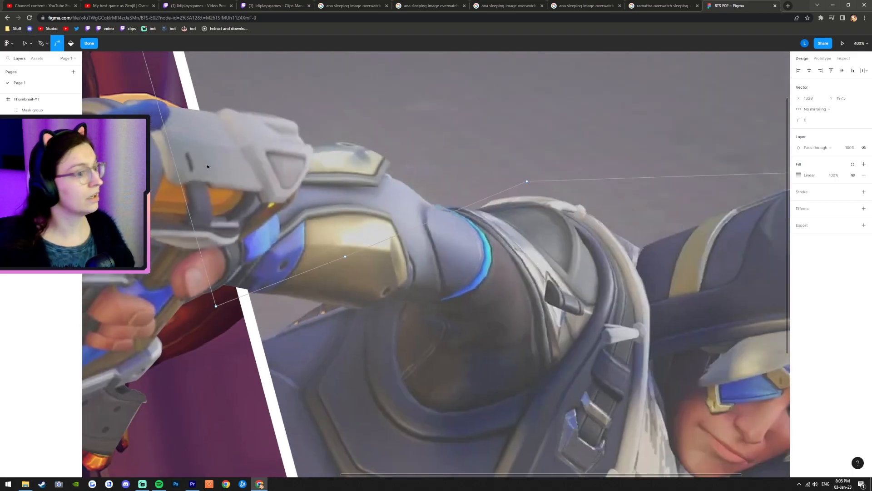
pyautogui.scroll(3, 568, 141)
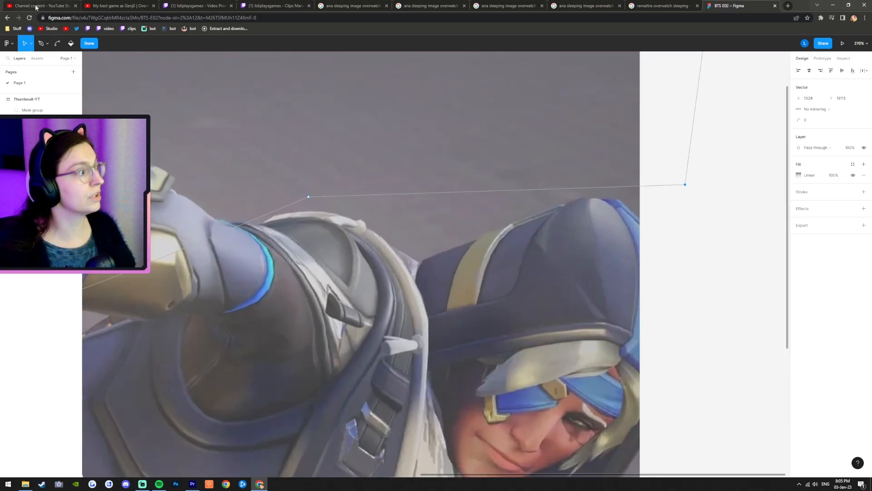
pyautogui.click(40, 44)
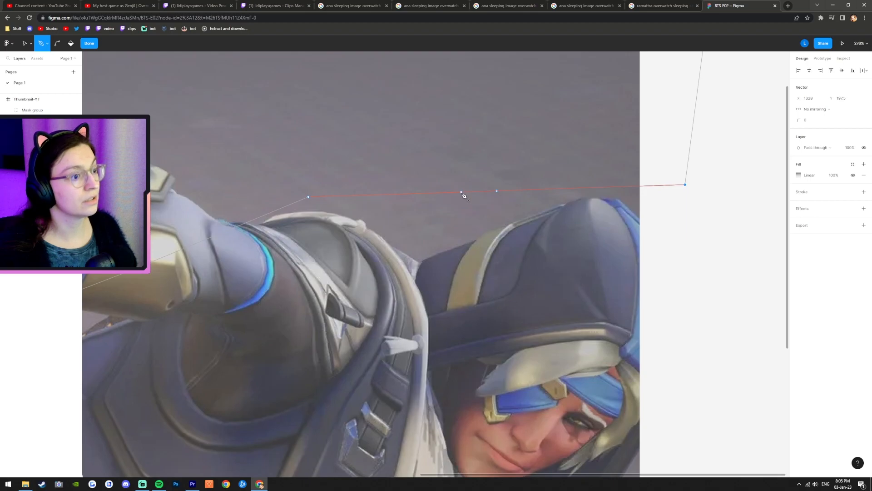
pyautogui.click(497, 190)
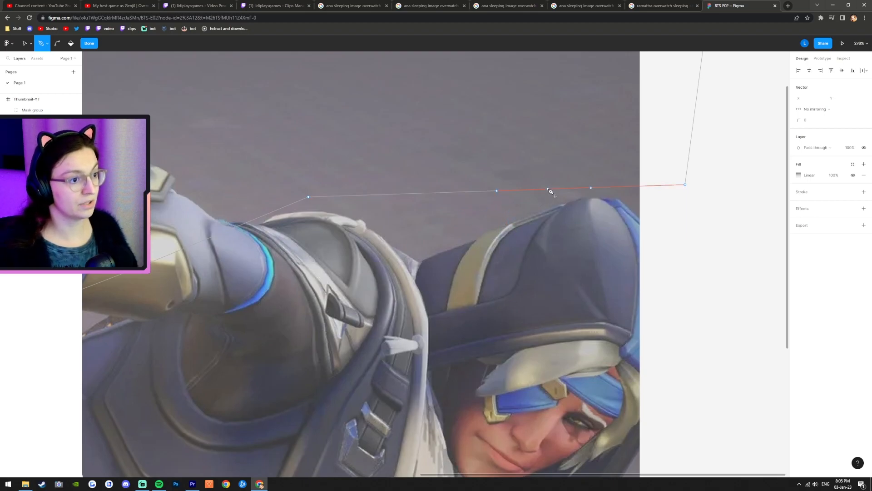
pyautogui.click(578, 189)
pyautogui.click(389, 194)
pyautogui.press('Escape')
# Step: Move the three new points so the shape's lower edge dips behind the shoulder and follows the outline of Ana's hood
pyautogui.click(25, 43)
pyautogui.moveTo(393, 196); pyautogui.dragTo(414, 232)
pyautogui.moveTo(498, 195); pyautogui.dragTo(521, 213)
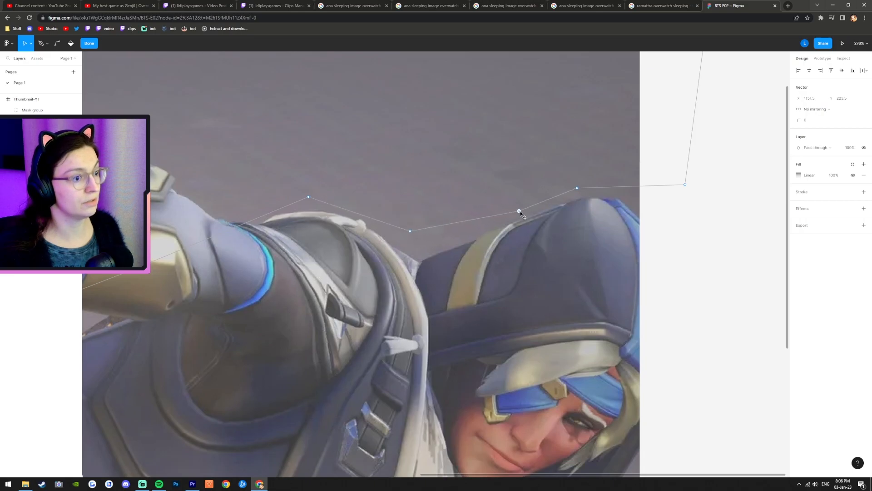
pyautogui.moveTo(577, 190); pyautogui.dragTo(593, 191)
pyautogui.scroll(-4, 672, 278)
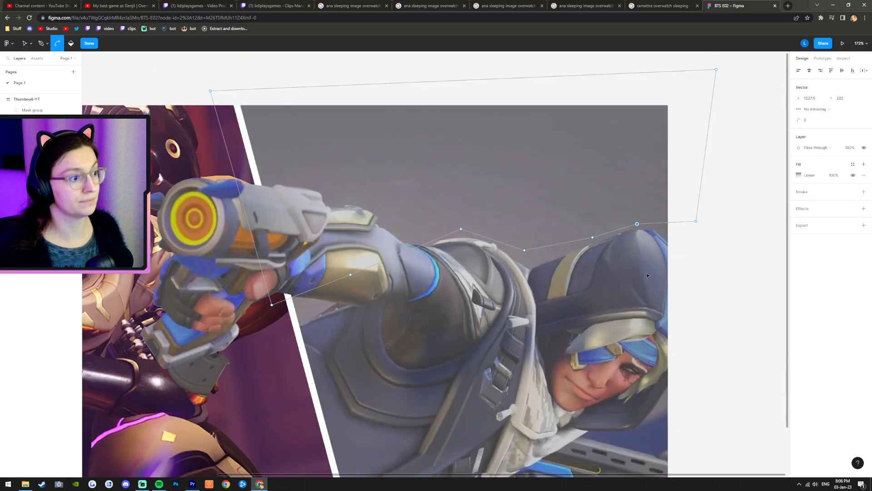
pyautogui.scroll(1, 361, 247)
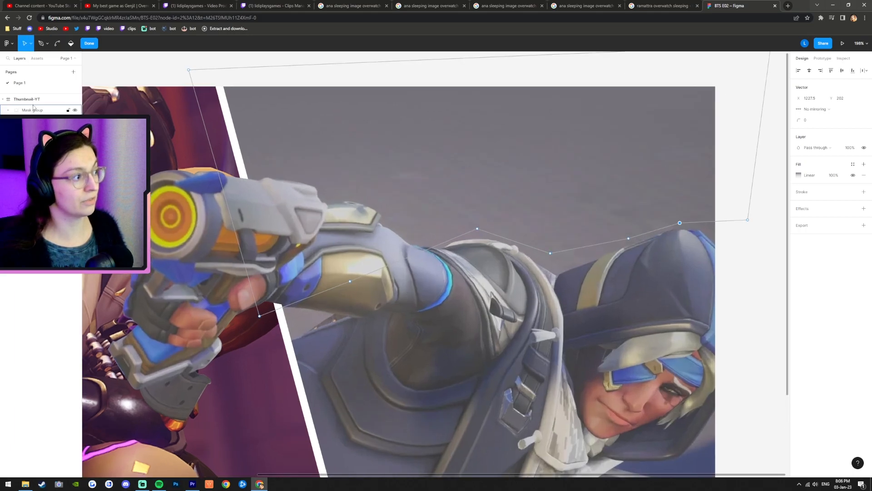
pyautogui.press('Escape')
pyautogui.press('Escape')
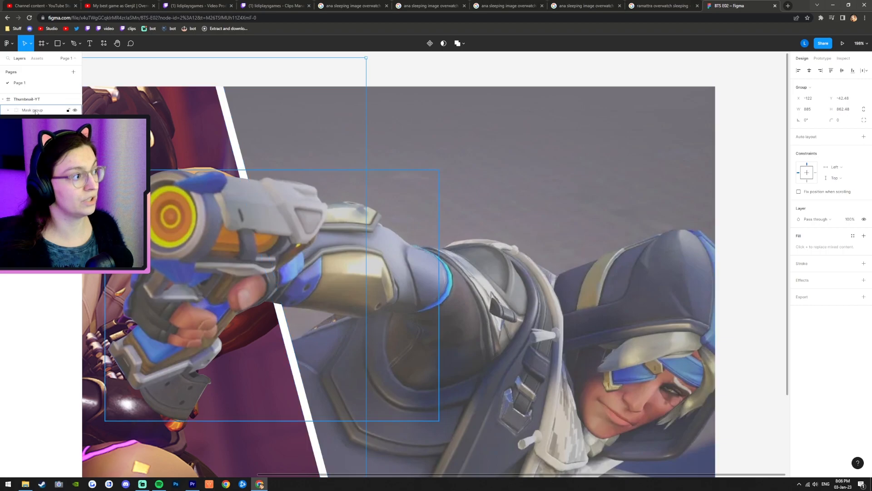
# Step: Compare the thumbnail without and with the uppermost mask group holding Ana's gun, and examine the whole composition at reduced size
pyautogui.click(75, 110)
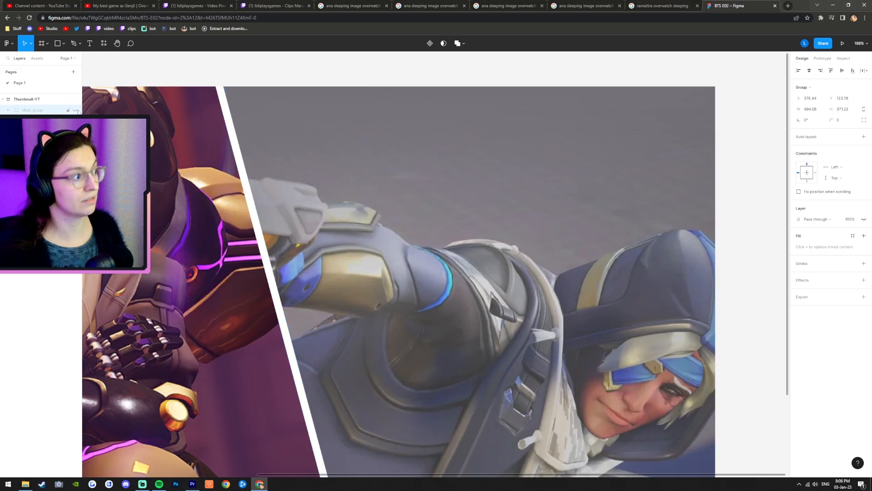
pyautogui.click(76, 110)
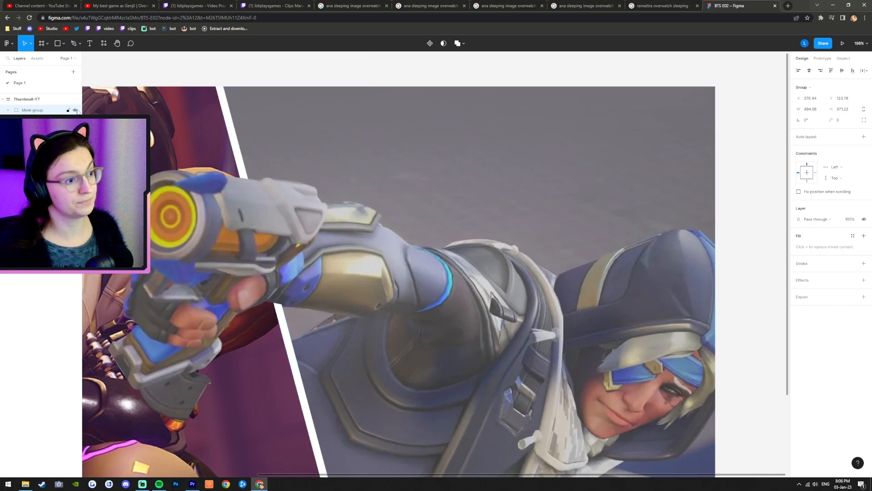
pyautogui.keyDown('ctrl'); pyautogui.scroll(-5, 373, 415); pyautogui.keyUp('ctrl')
pyautogui.click(604, 345)
pyautogui.keyDown('ctrl'); pyautogui.scroll(-3, 601, 341); pyautogui.keyUp('ctrl')
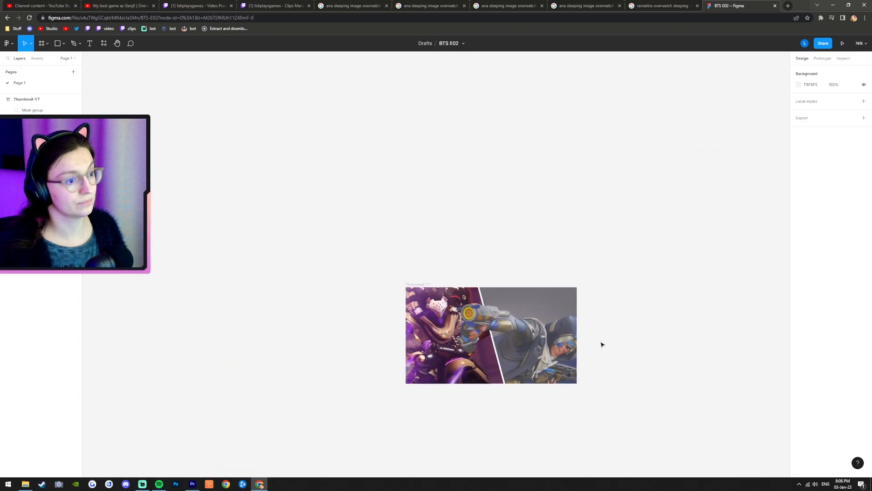
pyautogui.keyDown('ctrl'); pyautogui.scroll(1, 550, 422); pyautogui.keyUp('ctrl')
pyautogui.scroll(-3, 563, 419)
pyautogui.scroll(1, 563, 292)
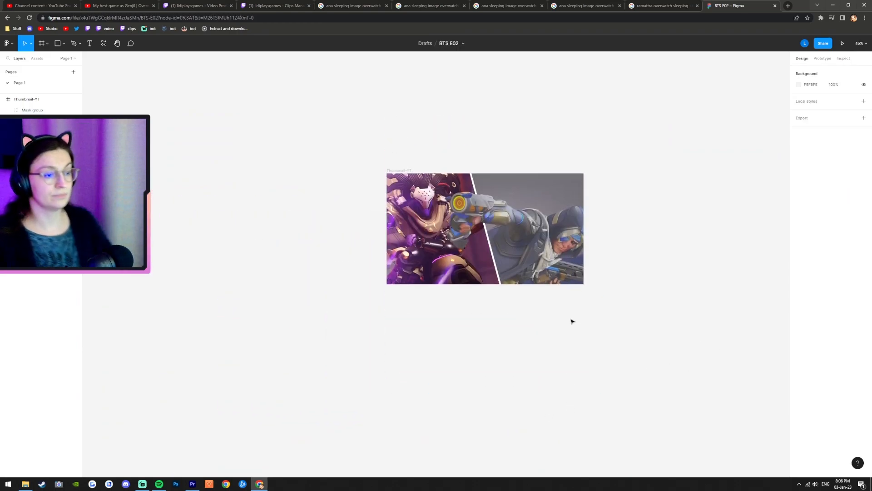
# Step: Examine the split composition closely, repeatedly hiding and showing the gun mask group to judge how it overlaps Ramattra
pyautogui.keyDown('ctrl'); pyautogui.scroll(2, 513, 199); pyautogui.keyUp('ctrl')
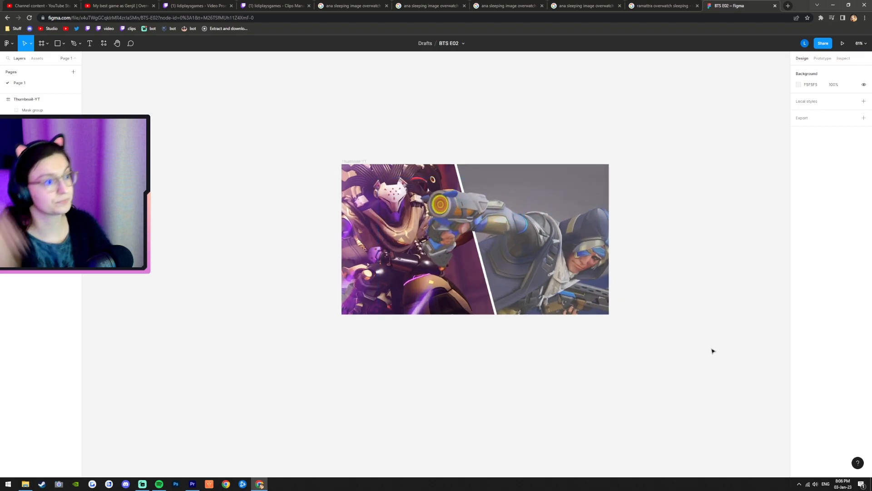
pyautogui.keyDown('ctrl'); pyautogui.scroll(3, 509, 211); pyautogui.keyUp('ctrl')
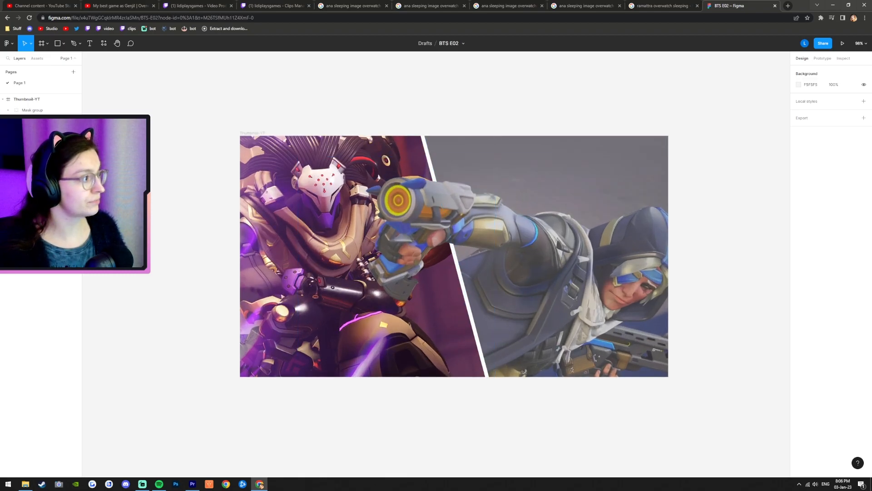
pyautogui.click(17, 101)
pyautogui.click(54, 110)
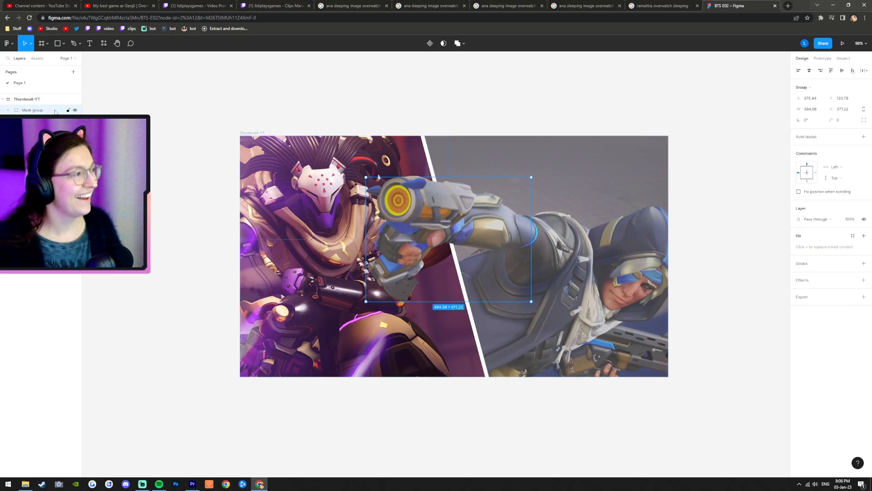
pyautogui.click(75, 111)
pyautogui.click(75, 111)
pyautogui.click(75, 110)
pyautogui.click(76, 110)
pyautogui.click(76, 110)
pyautogui.click(75, 110)
pyautogui.click(76, 110)
pyautogui.click(75, 110)
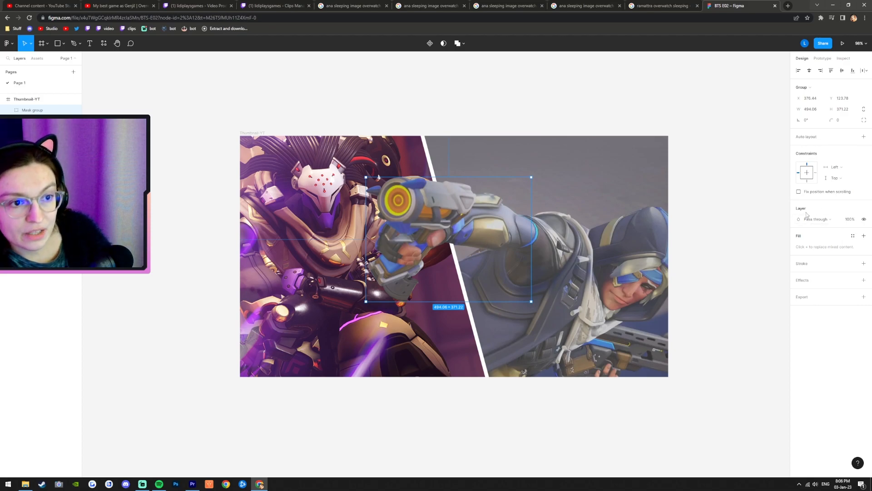
# Step: Duplicate the mask group holding Ana's gun and set the copy to Overlay blending at 80% opacity
pyautogui.hotkey('ctrl', 'd')
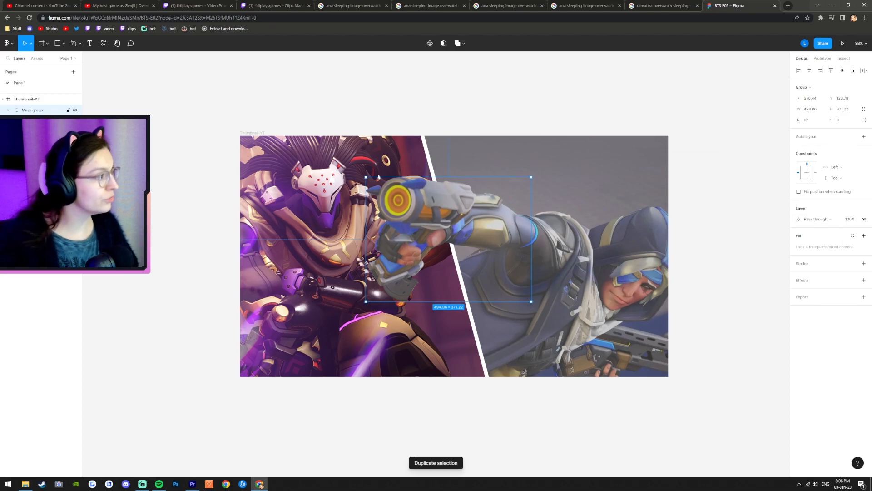
pyautogui.click(830, 220)
pyautogui.click(817, 306)
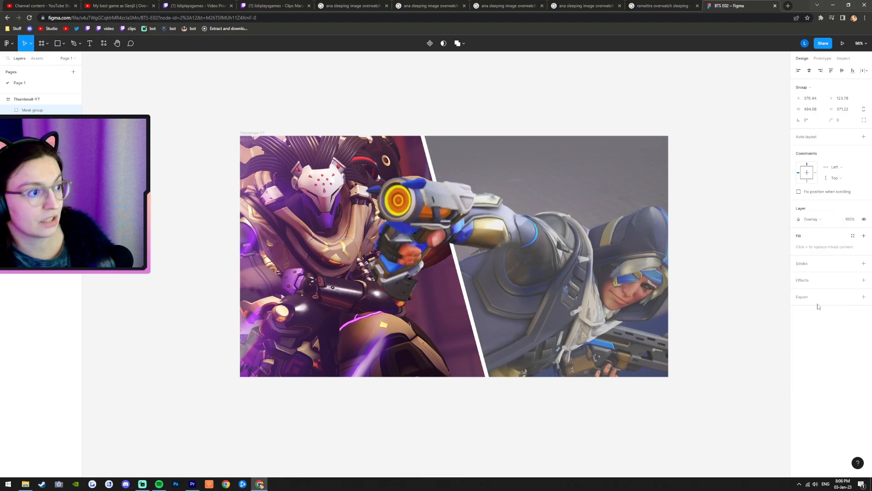
pyautogui.click(850, 220)
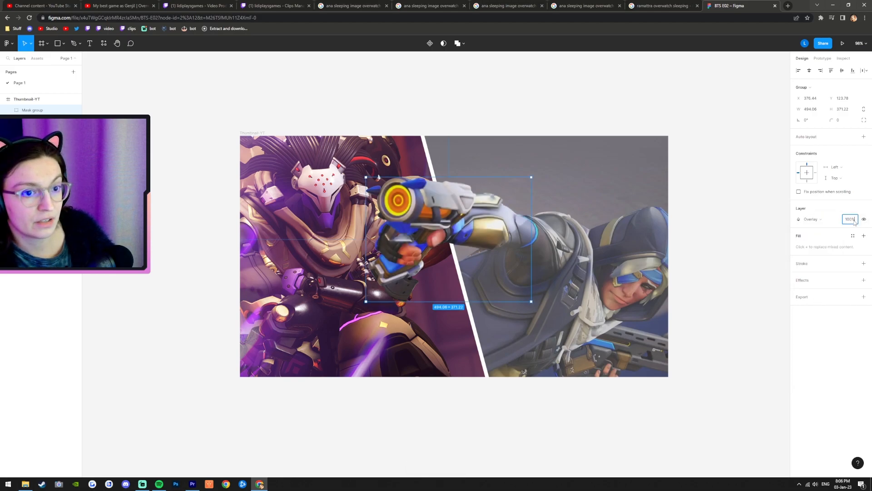
pyautogui.click(849, 222)
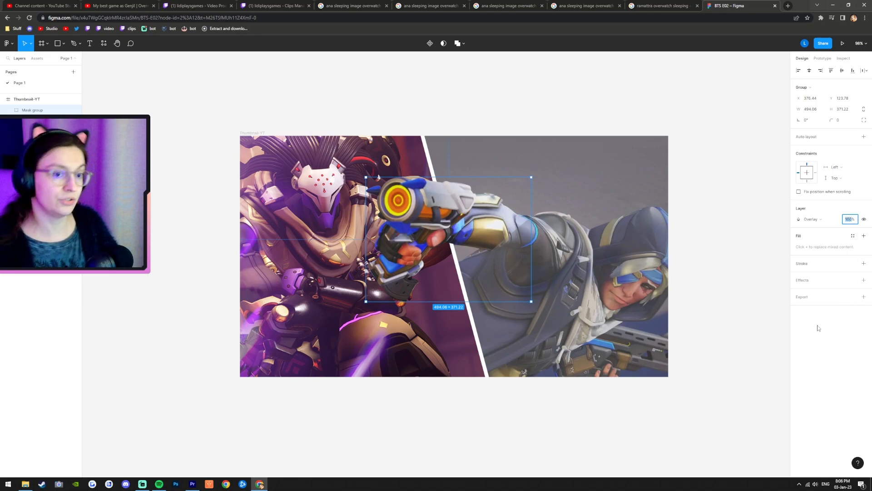
pyautogui.press('Return')
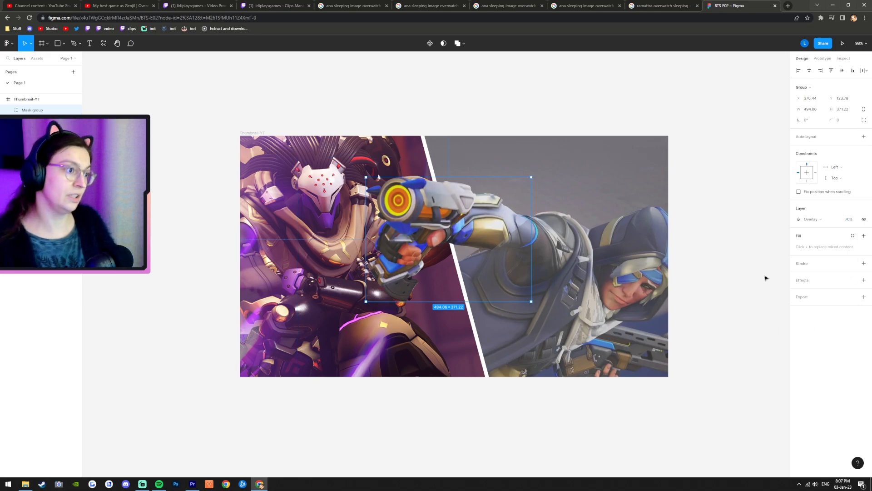
pyautogui.click(850, 220)
pyautogui.press('Return')
pyautogui.click(448, 90)
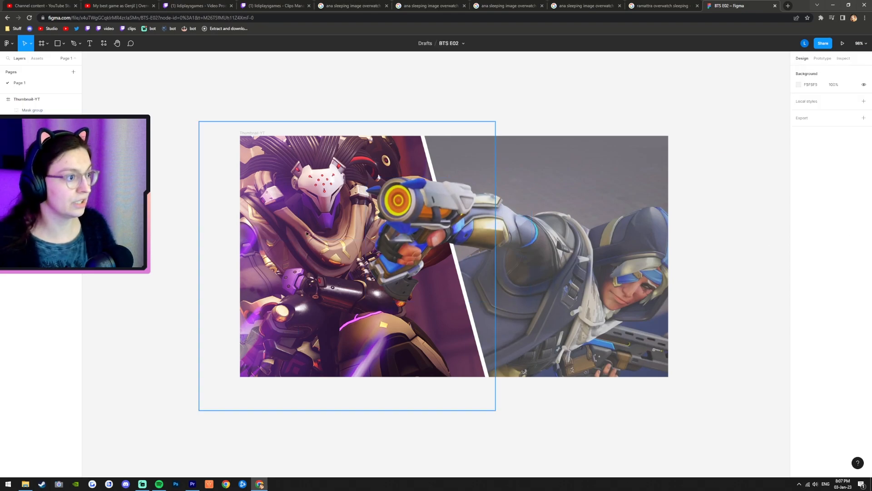
# Step: Group Ana's image layers with the gradient-filled shape behind her, and duplicate that group
pyautogui.click(31, 110)
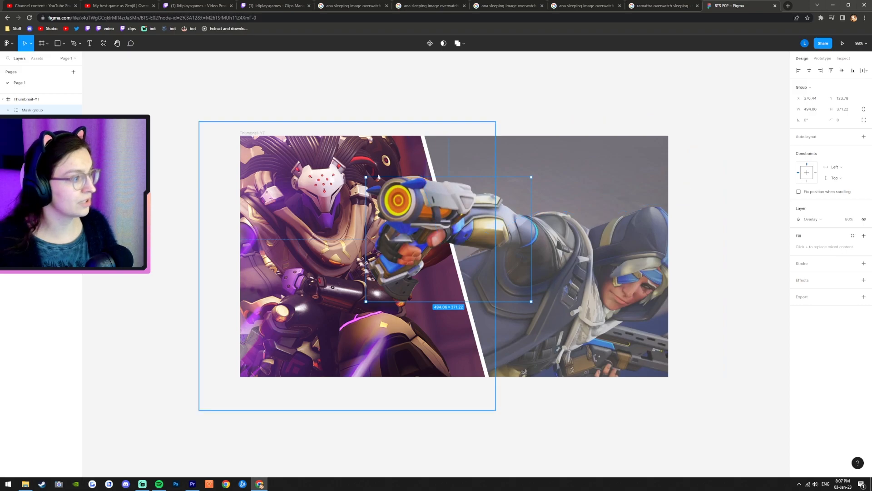
pyautogui.click(31, 132)
pyautogui.click(31, 121)
pyautogui.click(30, 132)
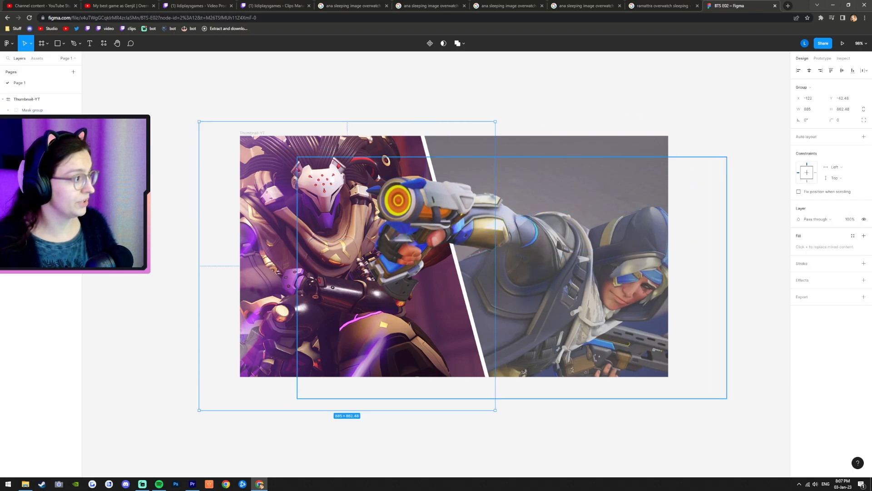
pyautogui.click(608, 242)
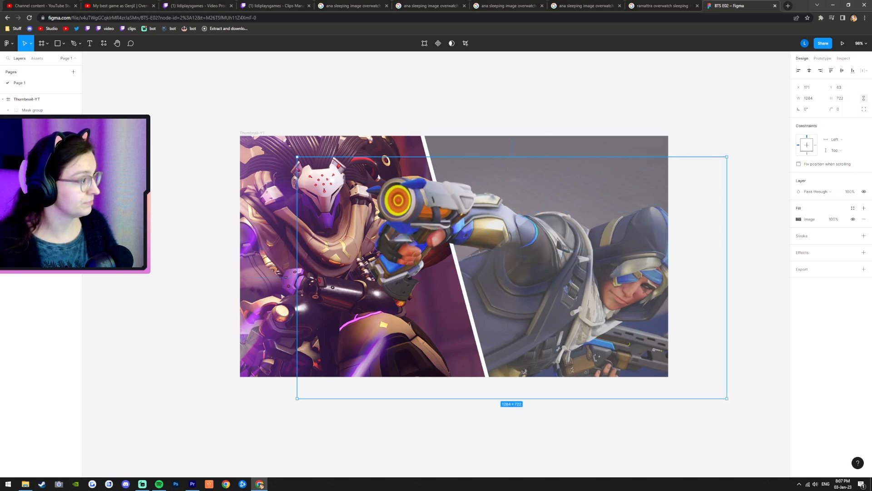
pyautogui.click(552, 182)
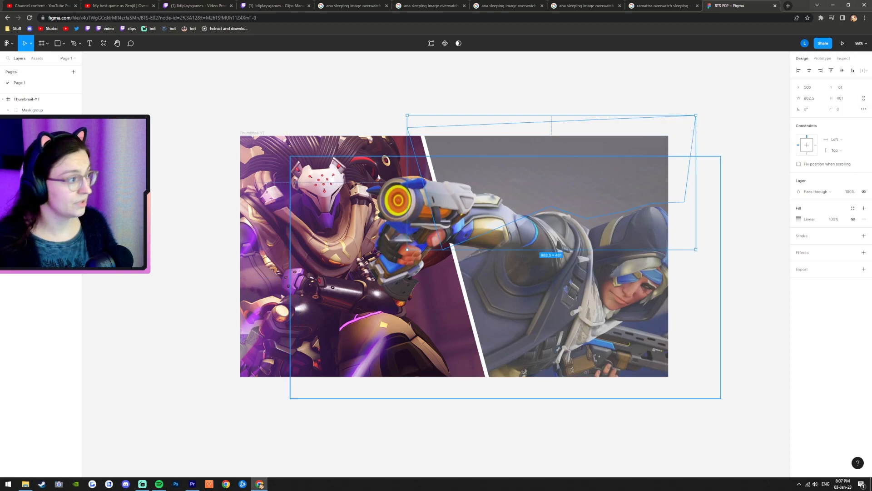
pyautogui.hotkey('ctrl', 'a')
pyautogui.hotkey('ctrl', 'g')
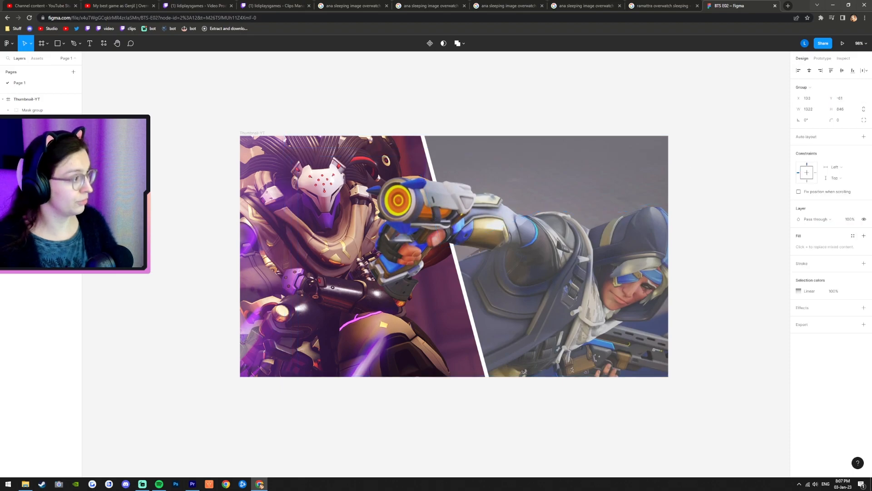
pyautogui.hotkey('ctrl', 'd')
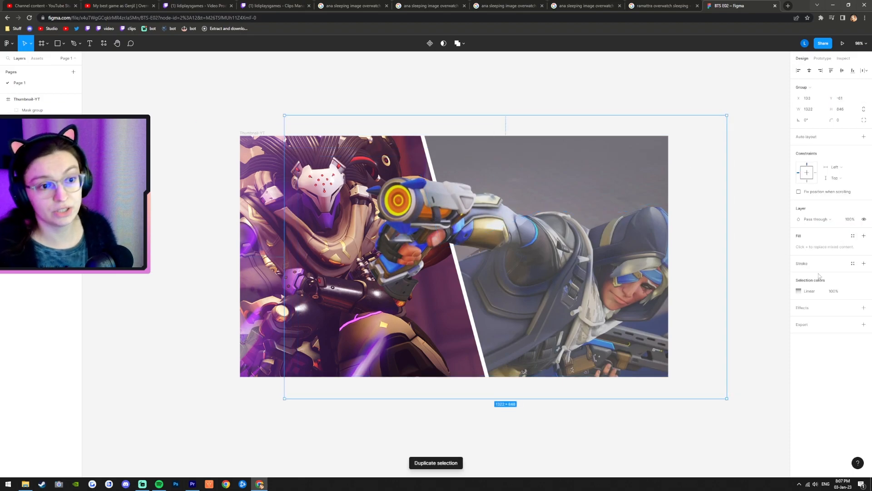
# Step: Set the duplicated Ana image group to Overlay blending at 80% opacity and check the thumbnail at reduced size
pyautogui.click(832, 222)
pyautogui.click(812, 302)
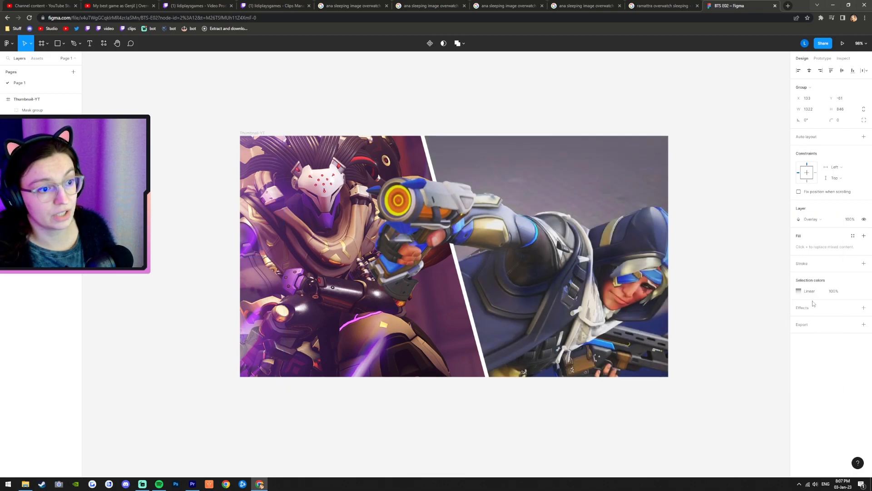
pyautogui.click(850, 219)
pyautogui.write('80')
pyautogui.press('Return')
pyautogui.scroll(-5, 549, 267)
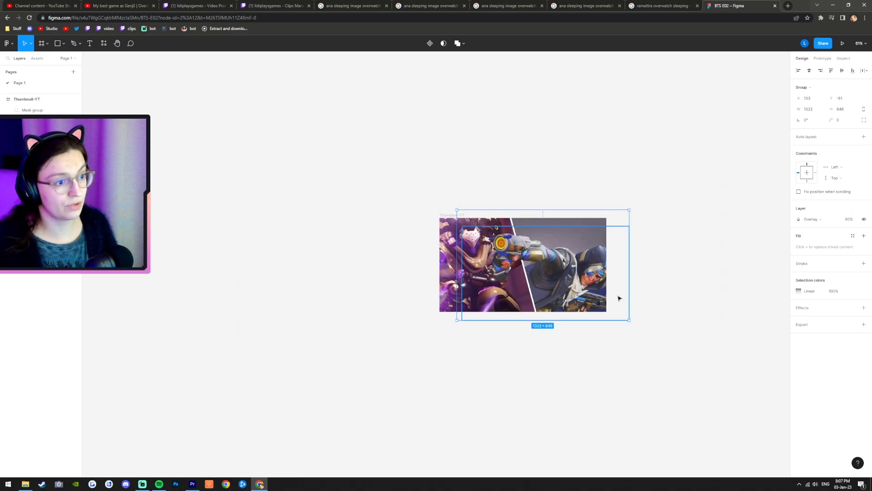
pyautogui.scroll(5, 592, 279)
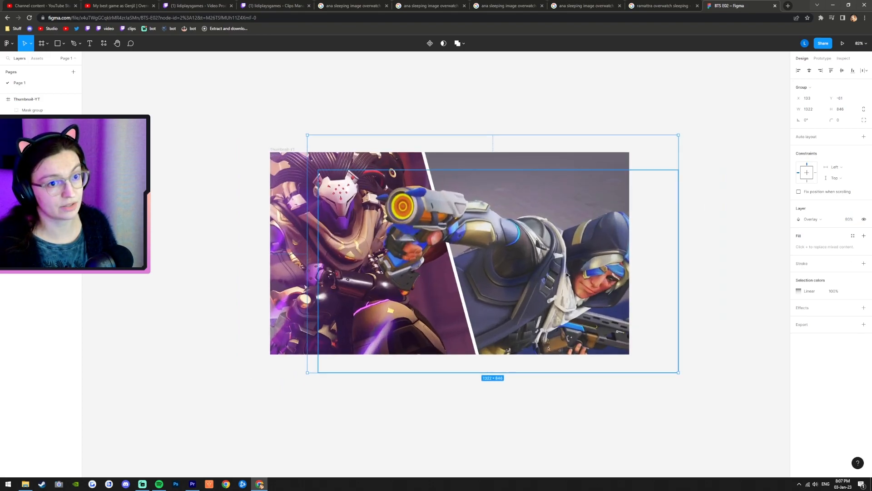
# Step: Group the original Ana image group together with its Overlay copy
pyautogui.click(41, 121)
pyautogui.keyDown('shift'); pyautogui.click(41, 132); pyautogui.keyUp('shift')
pyautogui.click(41, 121)
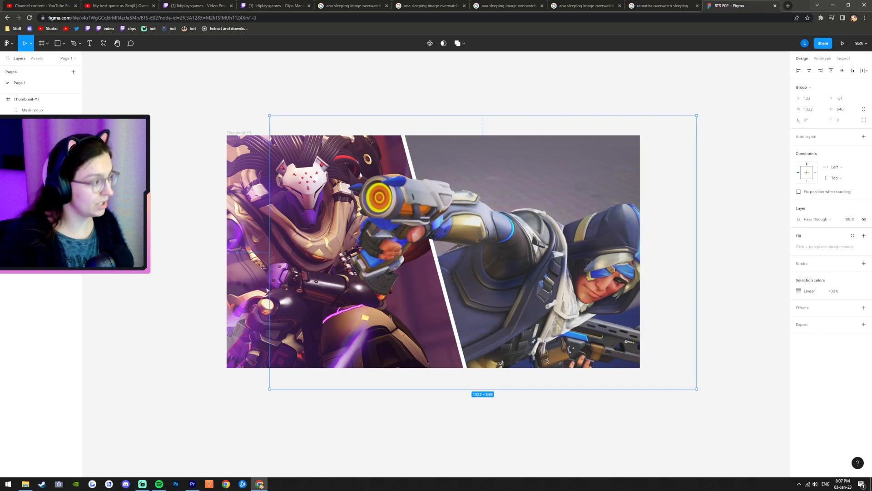
# Step: Group the two mask groups holding Ana's gun and rename the new group "Ana hand"
pyautogui.click(39, 110)
pyautogui.keyDown('shift'); pyautogui.click(38, 120); pyautogui.keyUp('shift')
pyautogui.hotkey('ctrl', 'g')
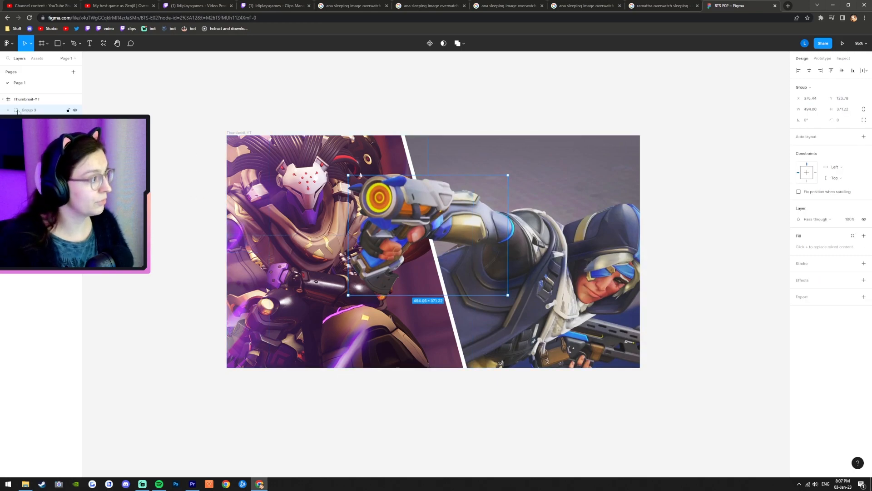
pyautogui.doubleClick(34, 110)
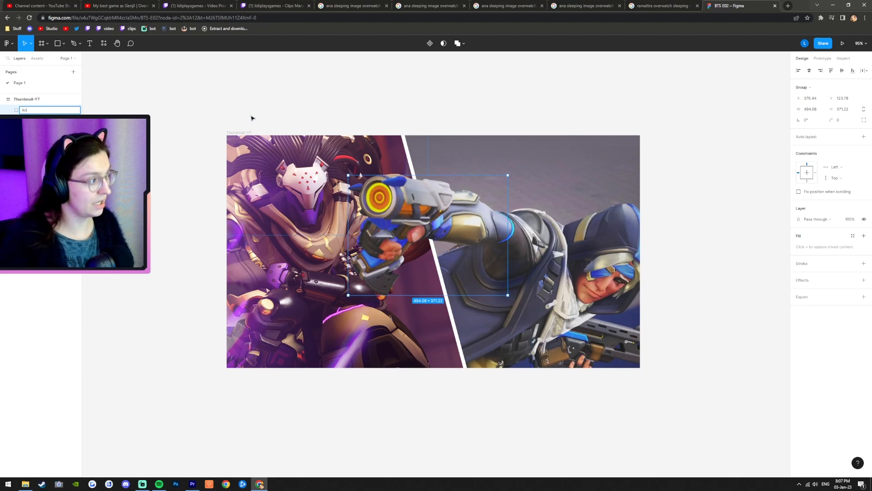
pyautogui.write('Ana hand')
pyautogui.press('Return')
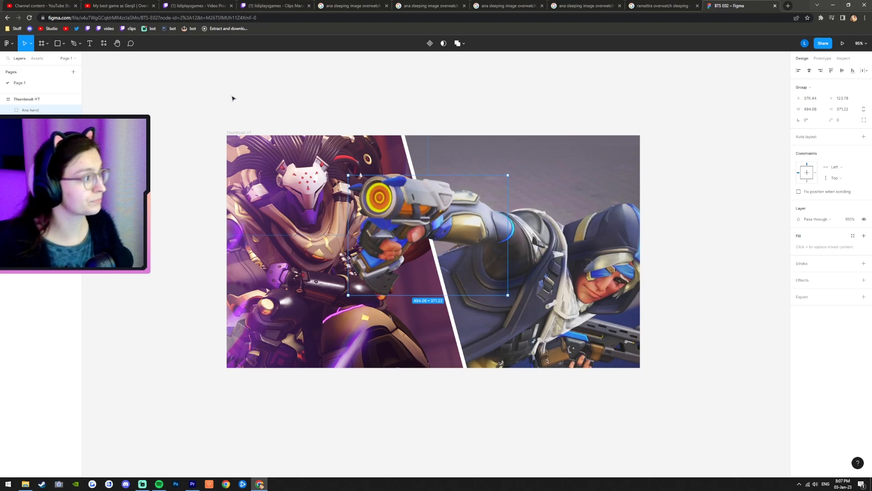
# Step: Duplicate the Overlay copies of Ana's hand and of her full image inside their respective groups
pyautogui.click(34, 121)
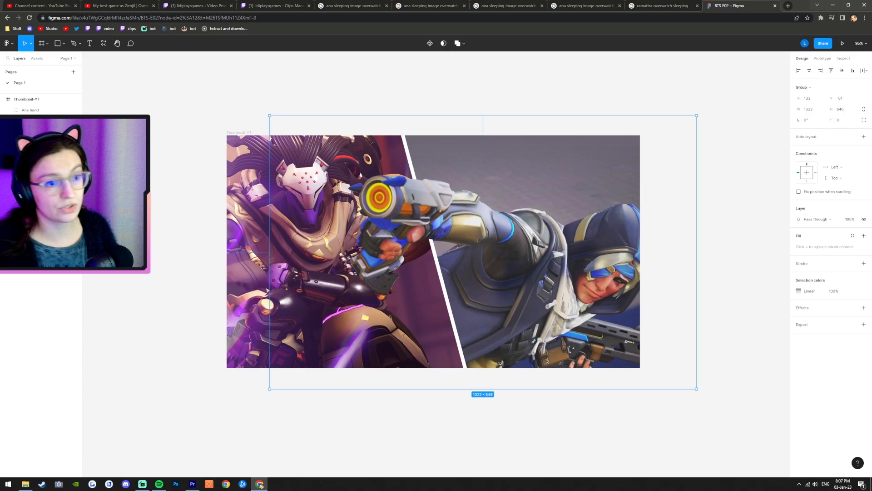
pyautogui.click(8, 110)
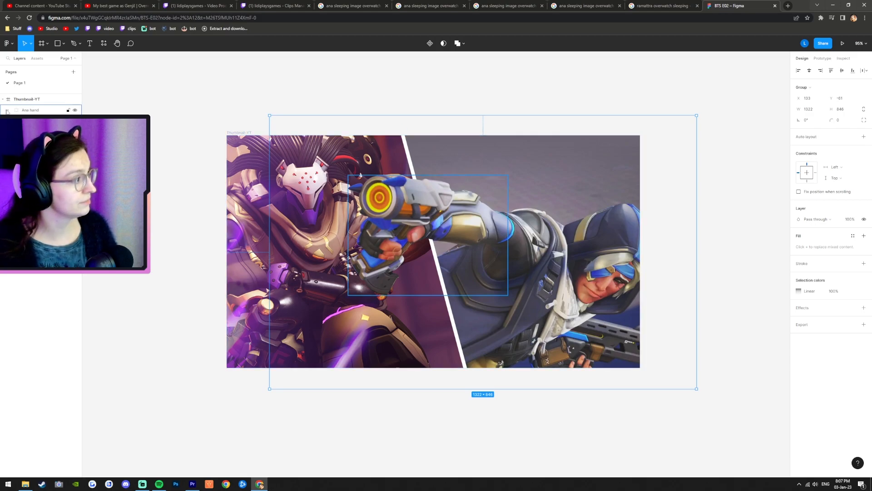
pyautogui.click(30, 154)
pyautogui.hotkey('ctrl', 'd')
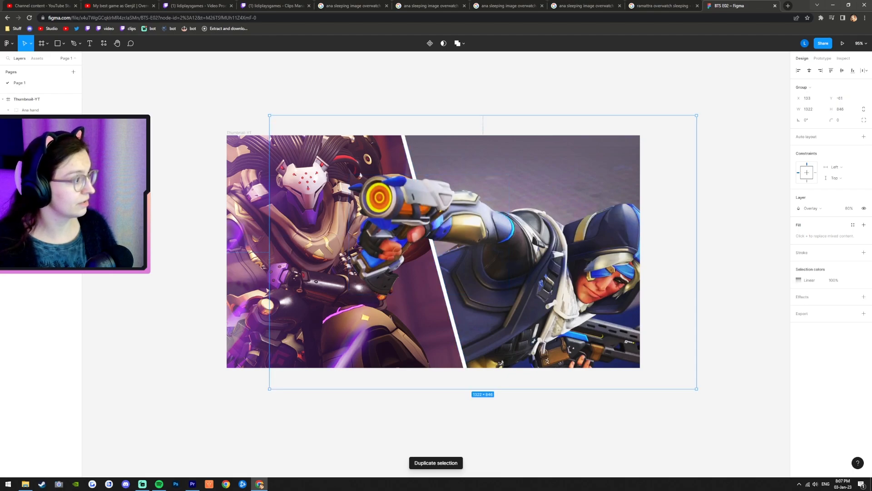
# Step: Set the new duplicate of Ana's full image group to Screen blending at 10% opacity, trying Soft light first
pyautogui.click(821, 209)
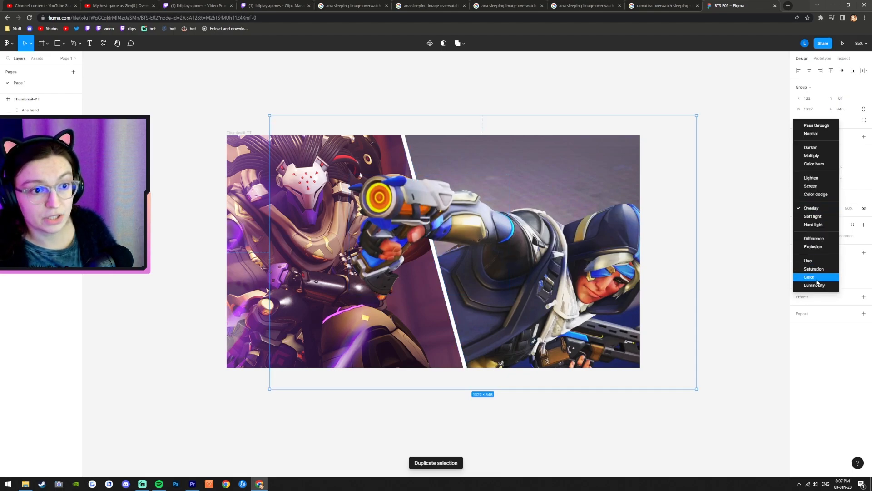
pyautogui.click(823, 217)
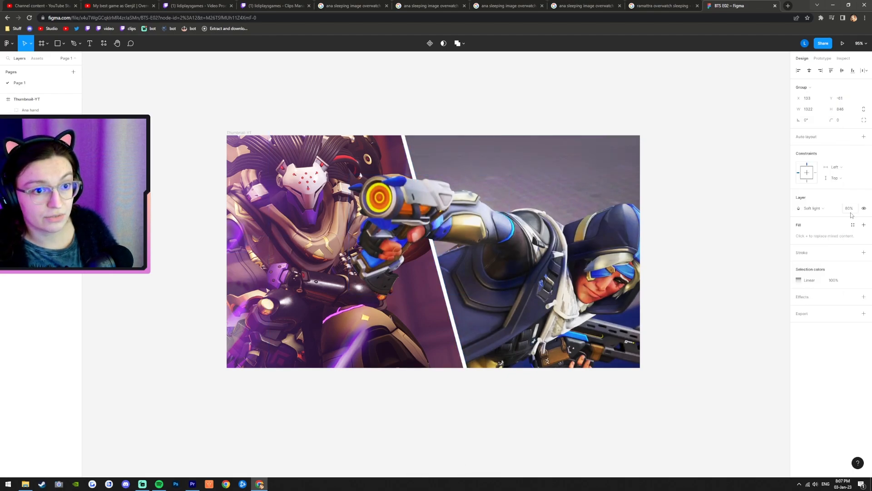
pyautogui.click(813, 210)
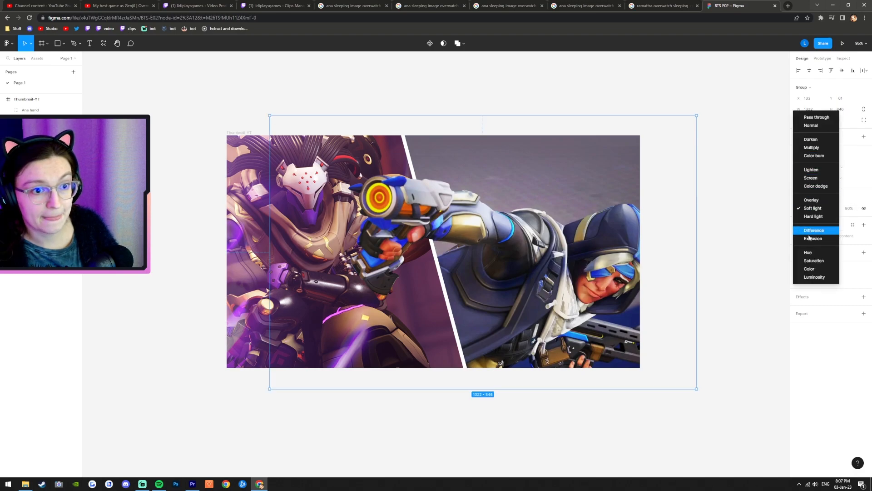
pyautogui.click(810, 178)
pyautogui.click(846, 208)
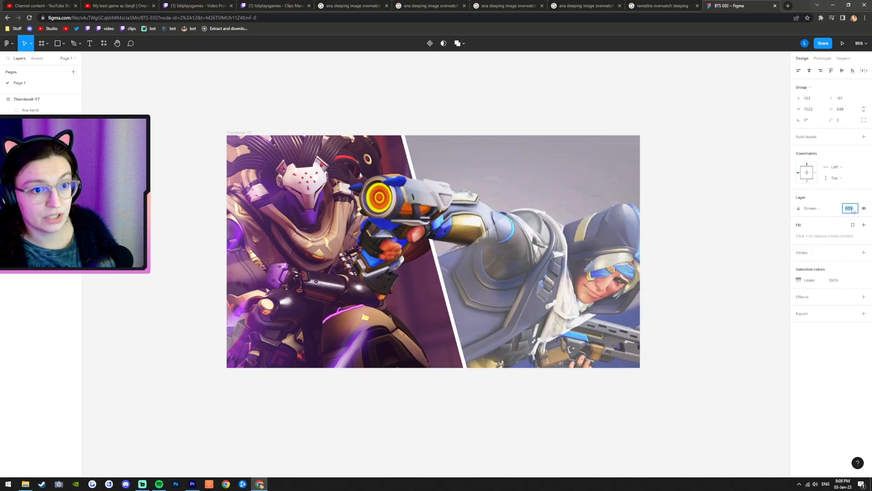
pyautogui.write('10')
pyautogui.press('Return')
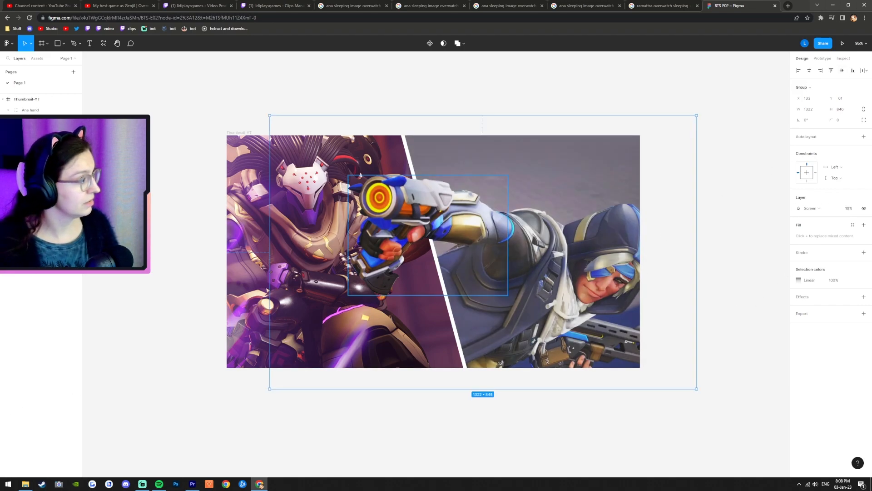
# Step: Set the uppermost copy inside the Ana hand group to Screen blending at 10% opacity, and check the whole thumbnail
pyautogui.click(37, 121)
pyautogui.click(831, 210)
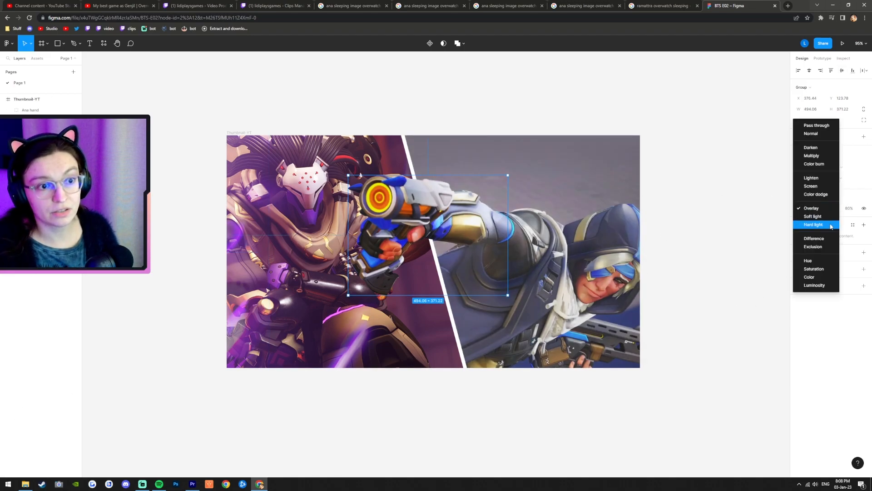
pyautogui.click(815, 186)
pyautogui.click(849, 208)
pyautogui.write('10')
pyautogui.press('Return')
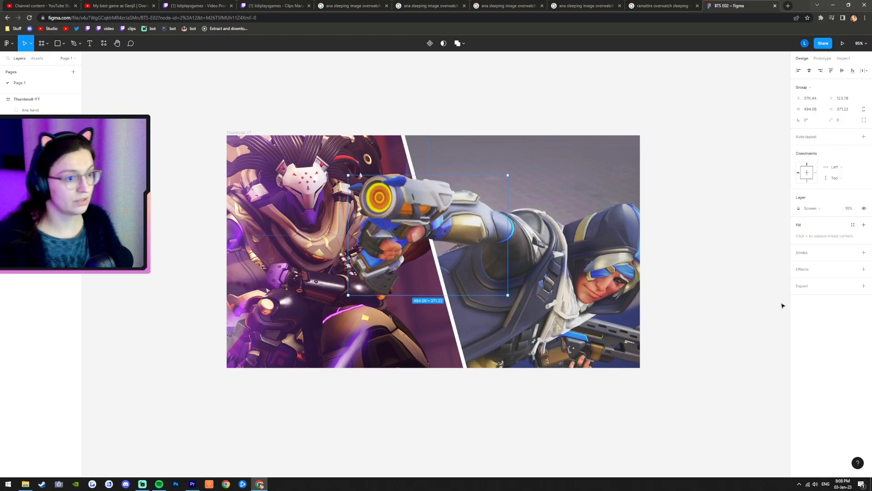
pyautogui.click(497, 391)
pyautogui.scroll(-5, 505, 393)
pyautogui.scroll(-3, 511, 399)
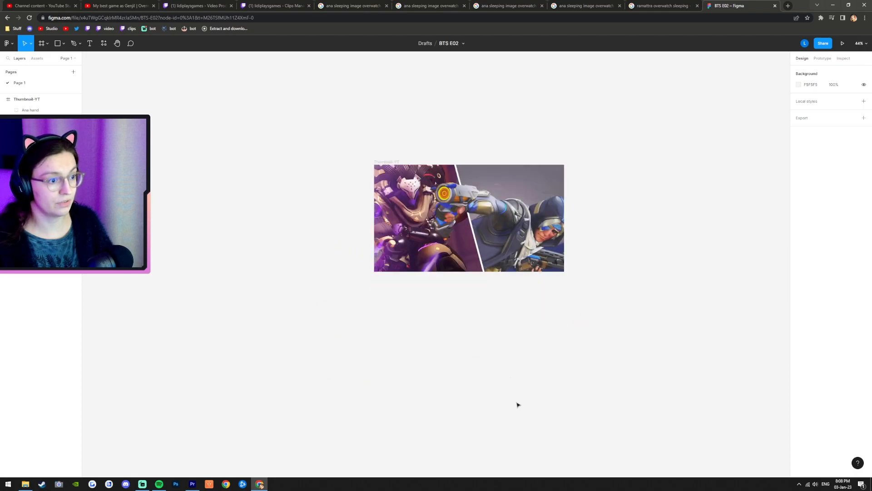
pyautogui.scroll(7, 574, 278)
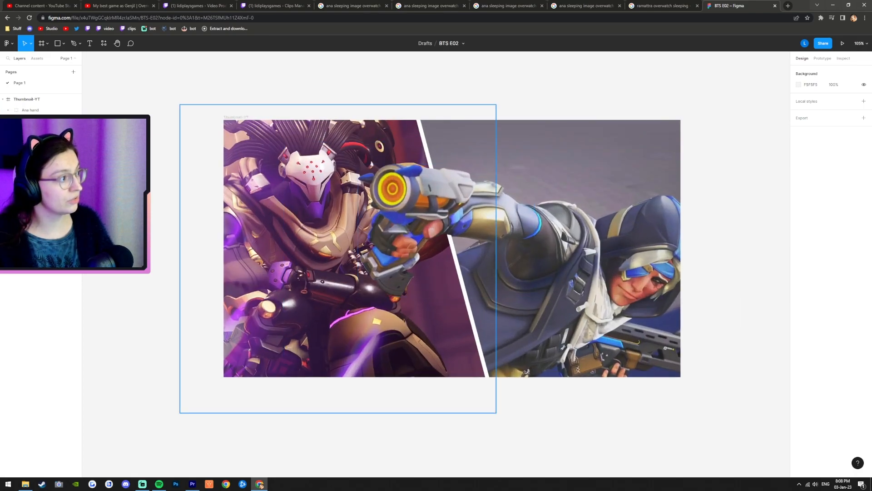
# Step: Try adding a drop shadow to the Ana hand group, undo it, and look over the whole thumbnail
pyautogui.click(38, 109)
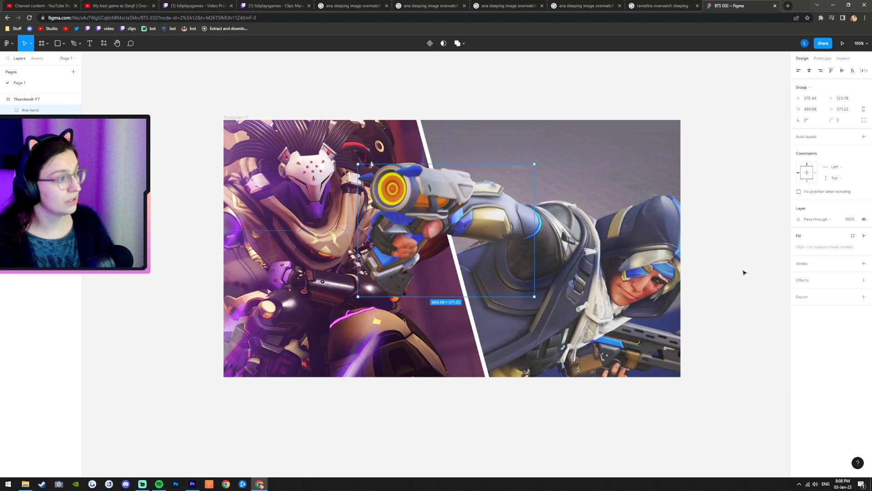
pyautogui.click(864, 280)
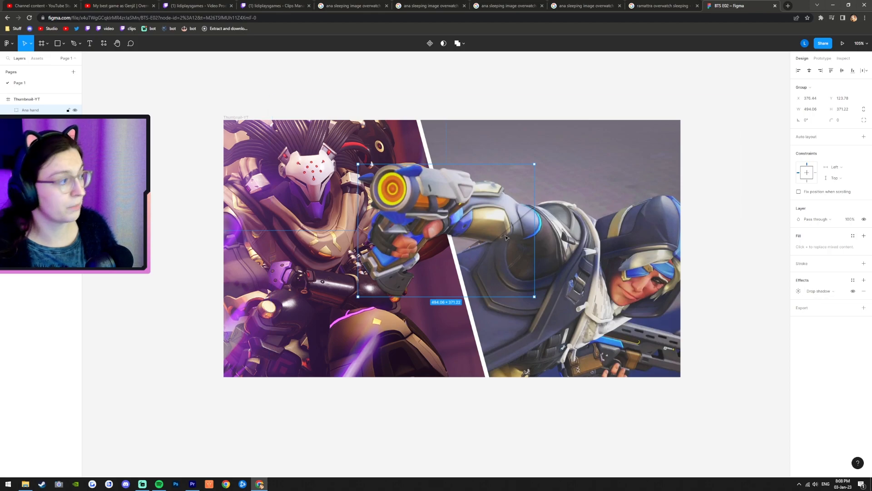
pyautogui.hotkey('ctrl', 'z')
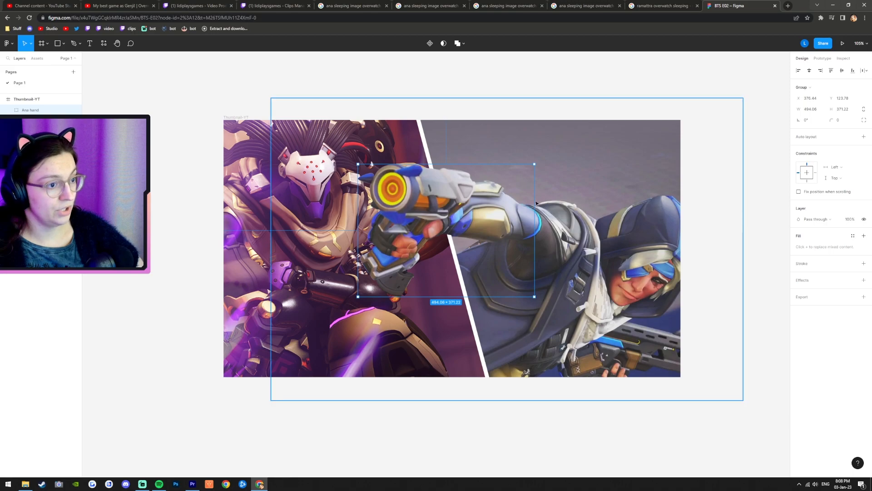
pyautogui.click(747, 267)
pyautogui.scroll(-8, 584, 313)
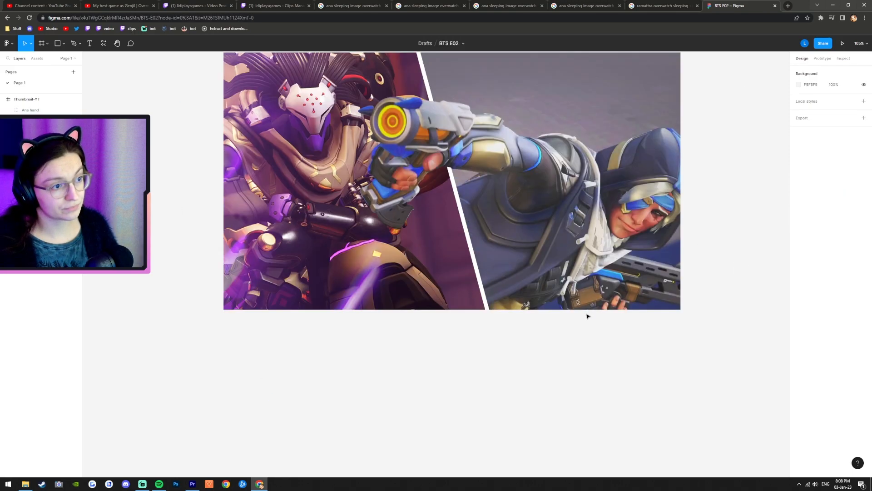
pyautogui.scroll(10, 590, 397)
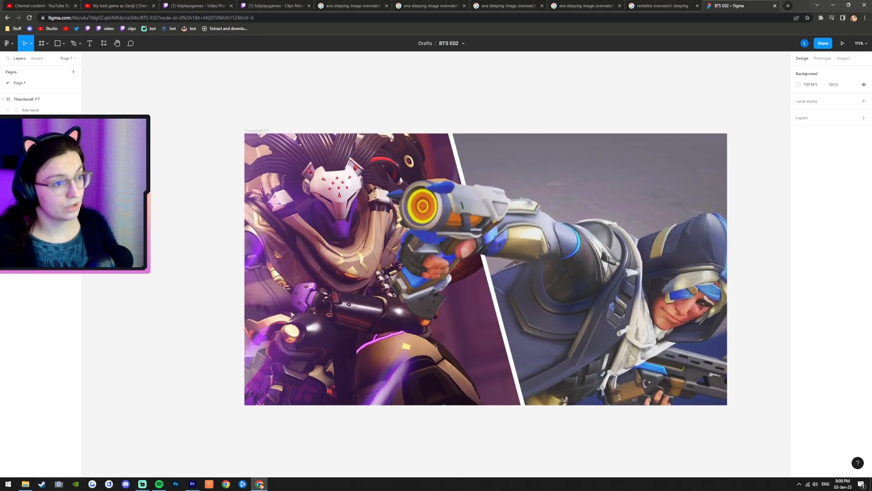
# Step: Duplicate the gun-and-arm mask vector from the Ana hand group, move the copy above that group, and turn off its masking
pyautogui.click(30, 111)
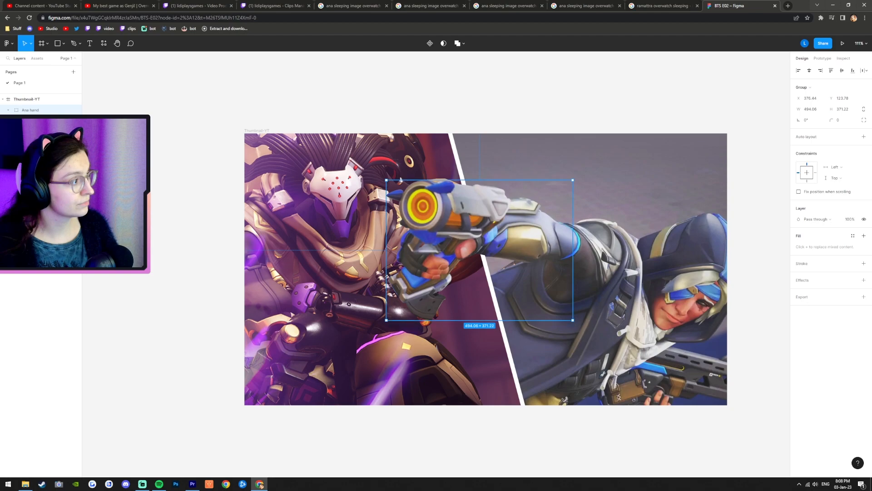
pyautogui.click(30, 121)
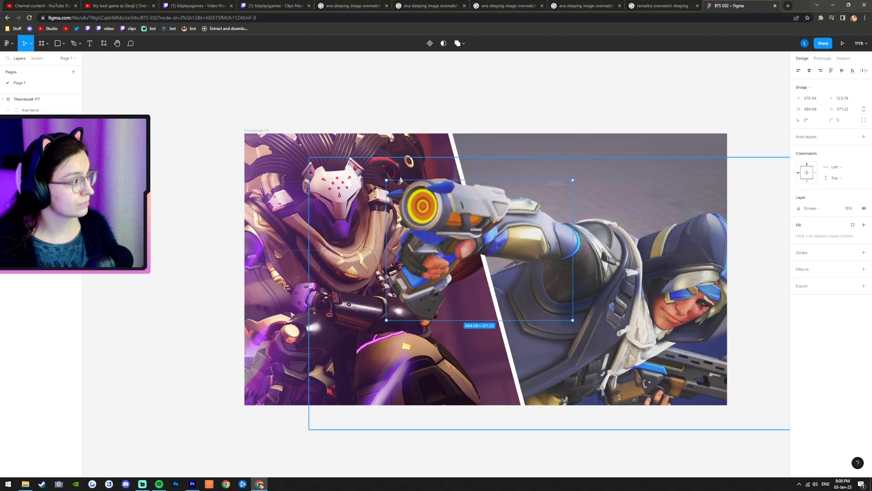
pyautogui.click(30, 142)
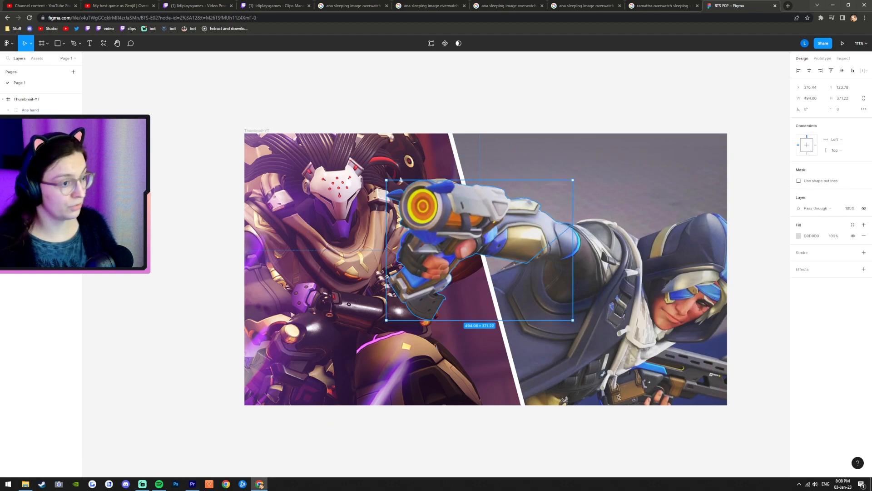
pyautogui.hotkey('ctrl', 'd')
pyautogui.moveTo(31, 143); pyautogui.dragTo(37, 105)
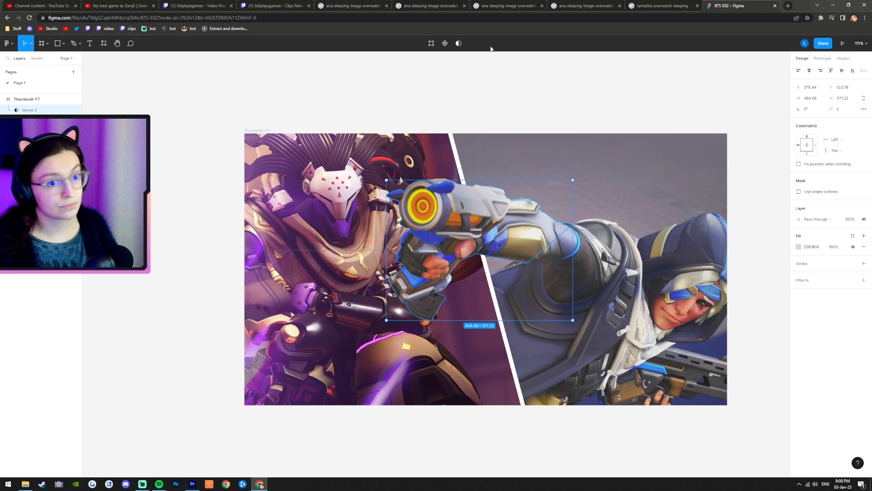
pyautogui.click(458, 43)
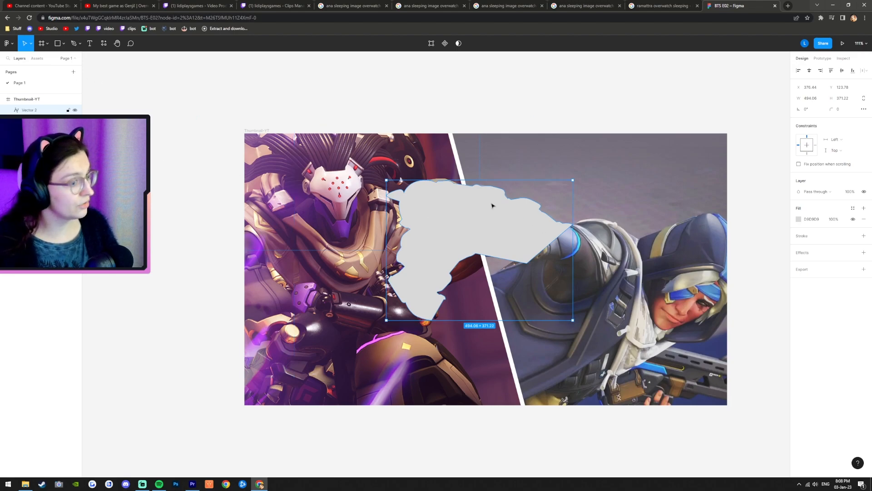
# Step: Put the copied arm vector in its own group and name the group "Shadow"
pyautogui.press('f')
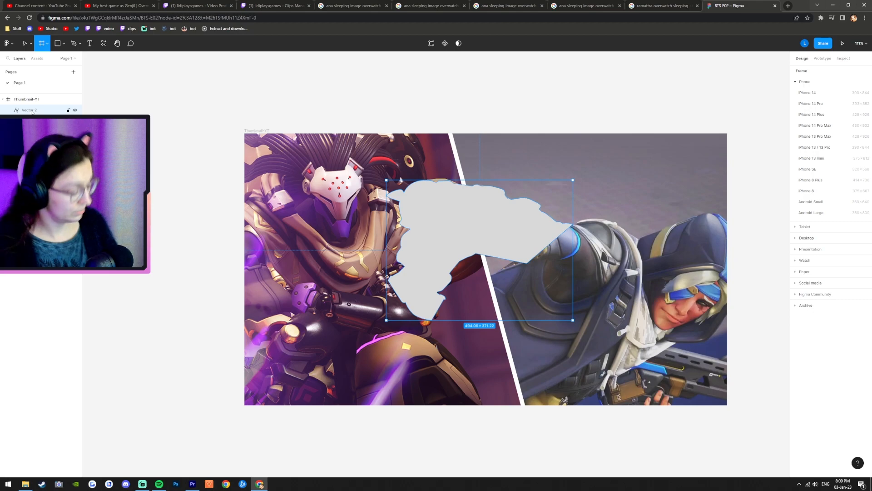
pyautogui.press('v')
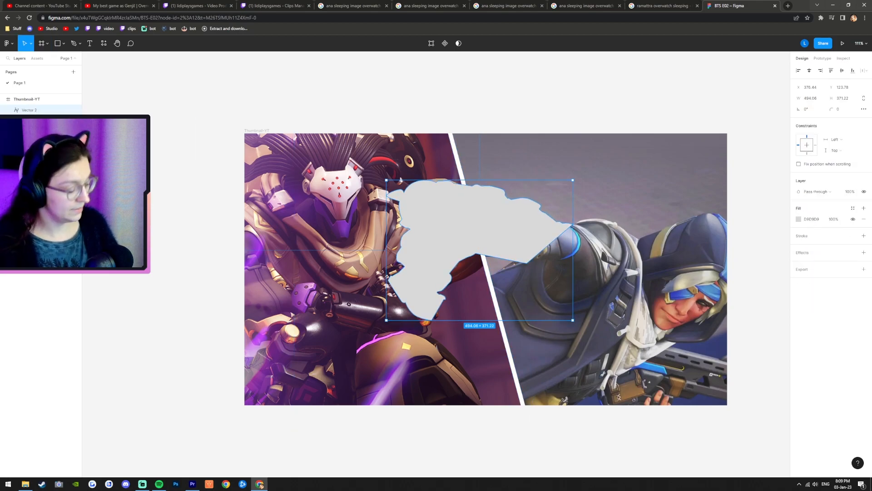
pyautogui.hotkey('ctrl', 'g')
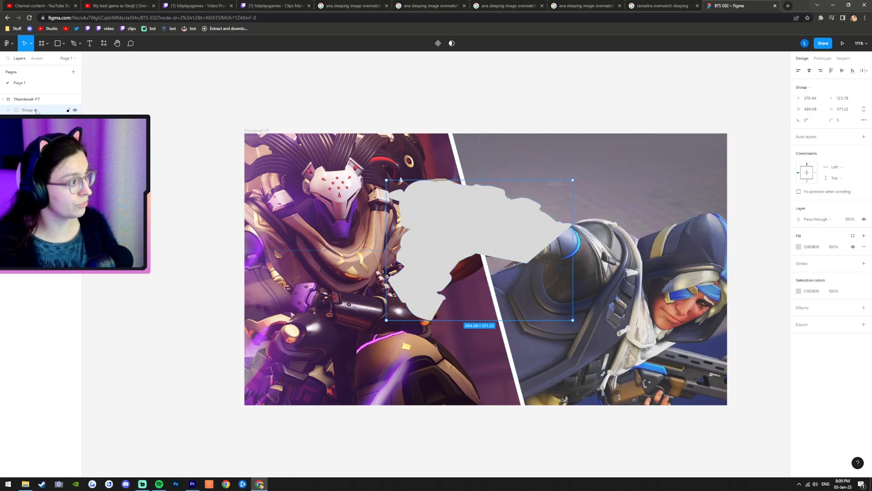
pyautogui.doubleClick(28, 110)
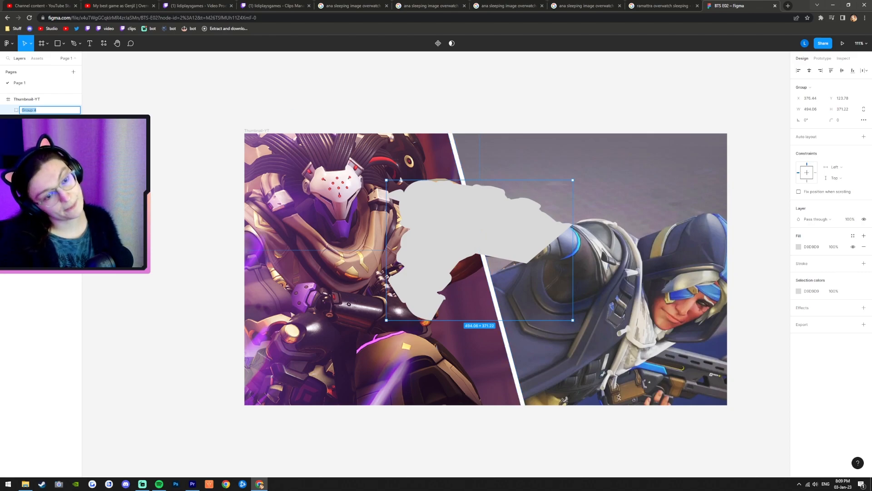
pyautogui.write('Shadow')
pyautogui.press('Return')
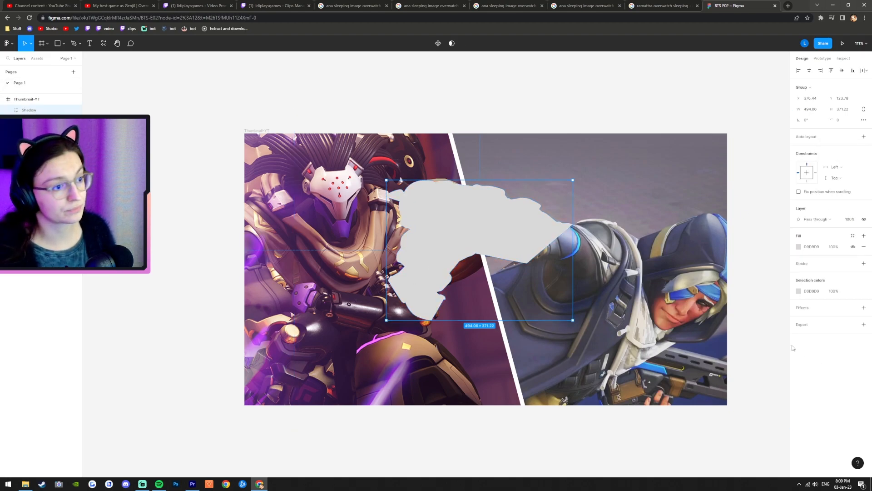
# Step: Inside the Shadow group, trace Ana's upper outline with the Pen tool from the white divider over her shoulder to the hood's peak
pyautogui.scroll(5, 588, 238)
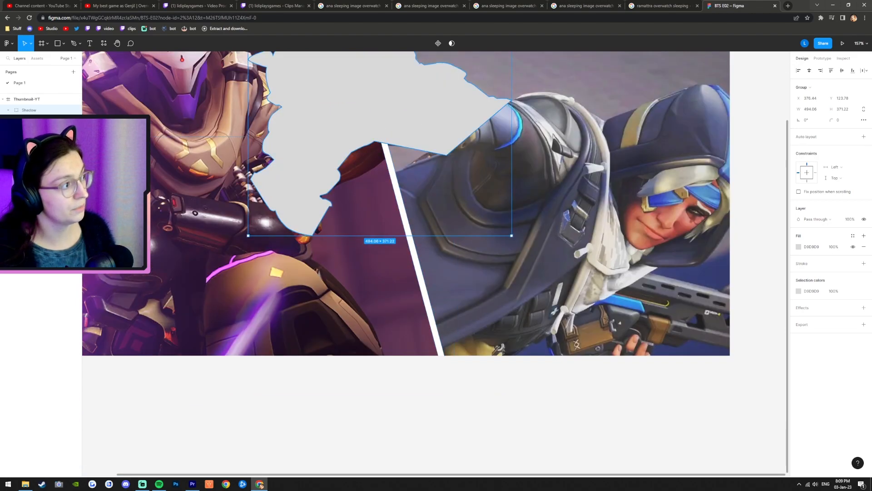
pyautogui.click(29, 121)
pyautogui.scroll(1, 154, 241)
pyautogui.click(74, 44)
pyautogui.scroll(2, 391, 255)
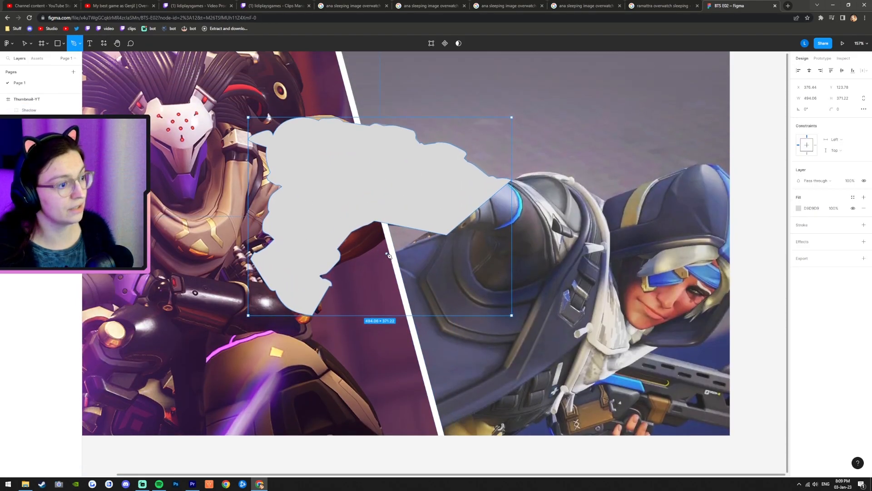
pyautogui.click(387, 253)
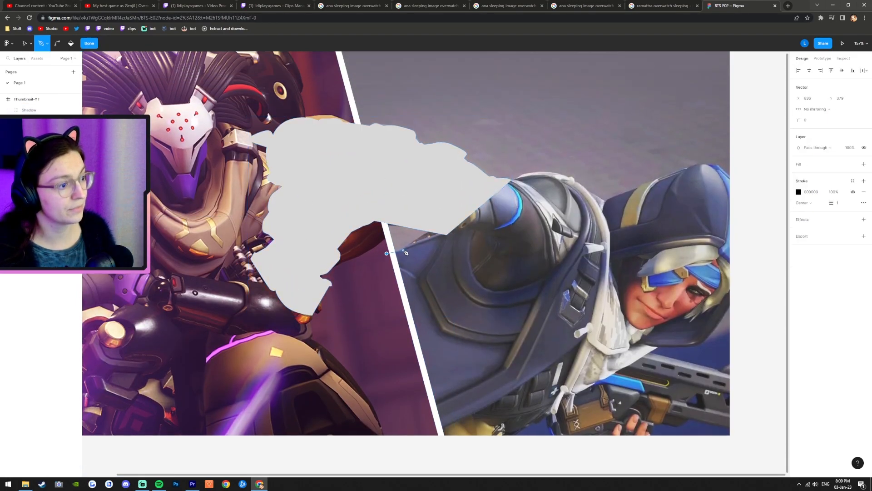
pyautogui.moveTo(433, 233); pyautogui.dragTo(439, 232)
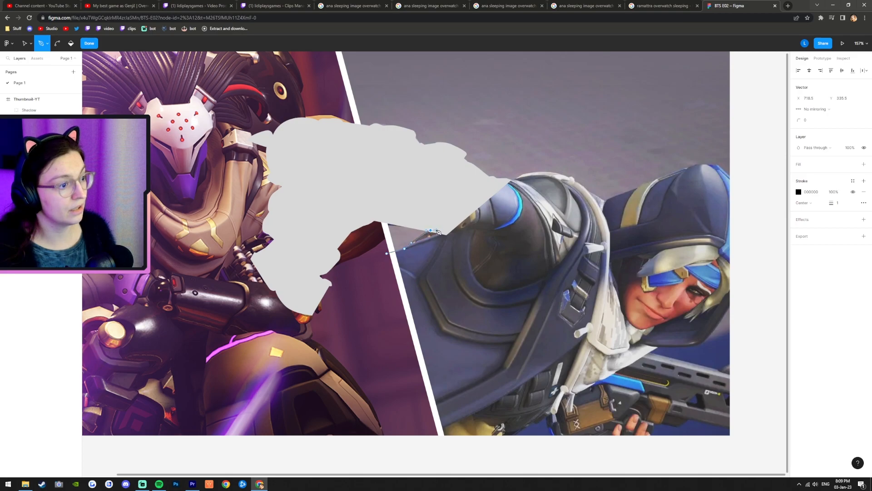
pyautogui.click(515, 179)
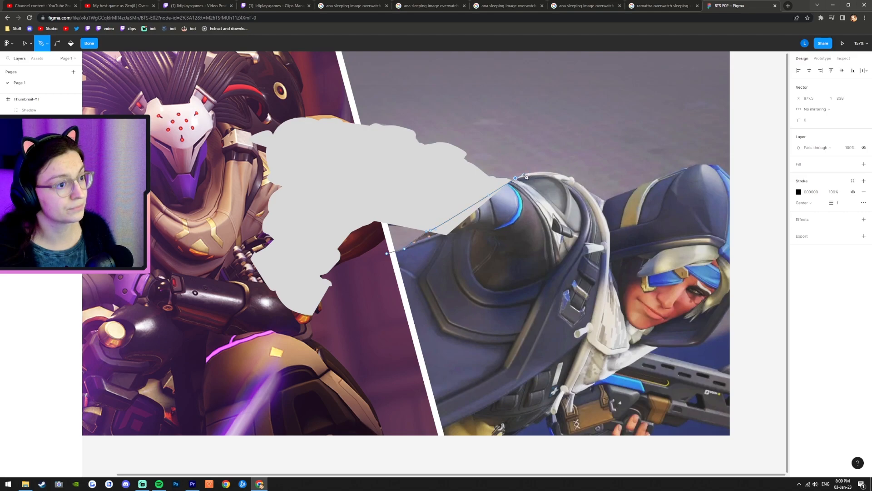
pyautogui.moveTo(556, 173); pyautogui.dragTo(571, 181)
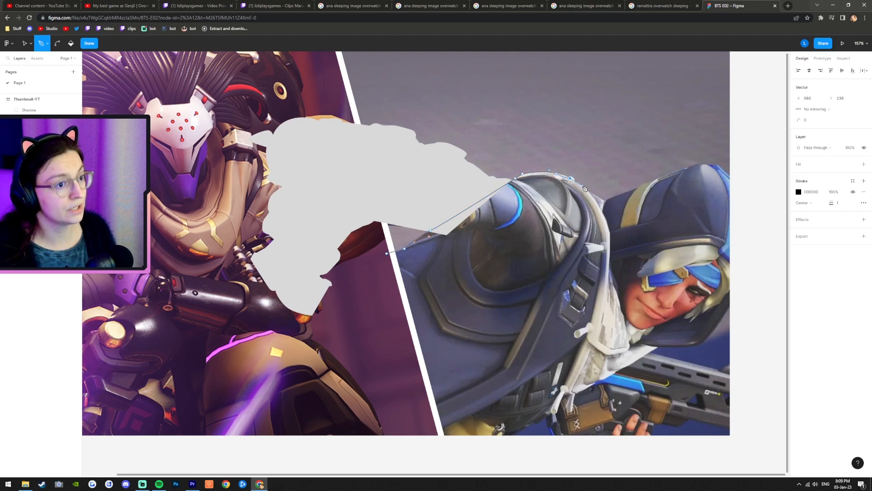
pyautogui.click(590, 193)
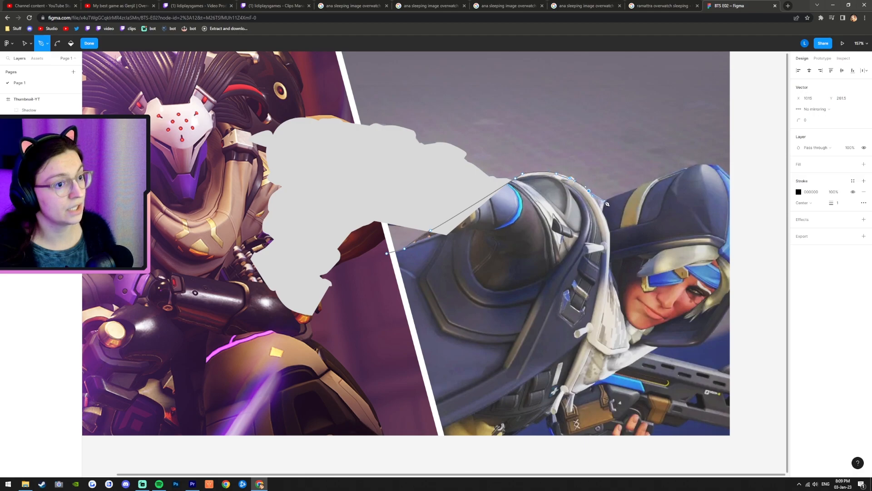
pyautogui.click(638, 187)
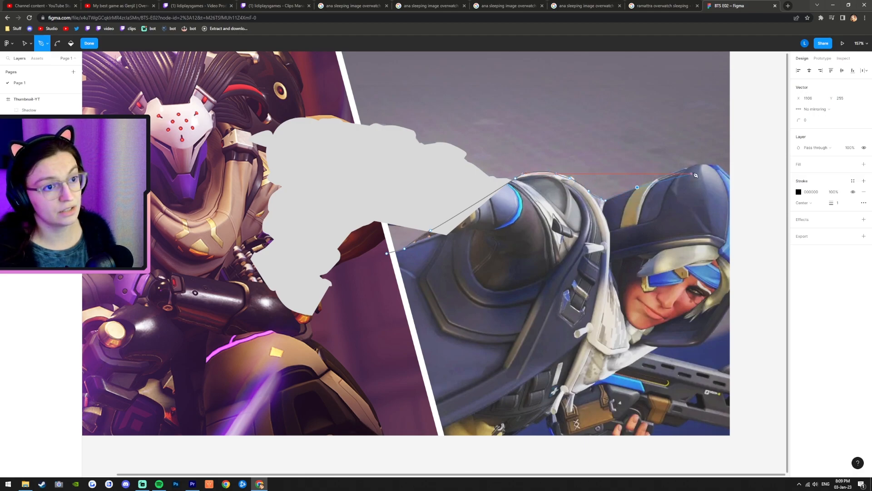
pyautogui.click(711, 165)
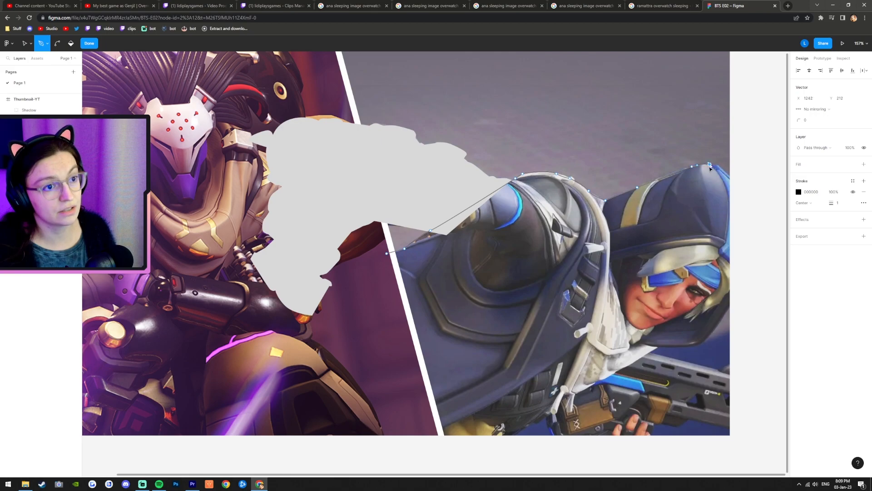
# Step: Continue the outline just outside the thumbnail's right and bottom edges and back up along the white divider to close the body shape
pyautogui.scroll(1, 720, 177)
pyautogui.click(733, 188)
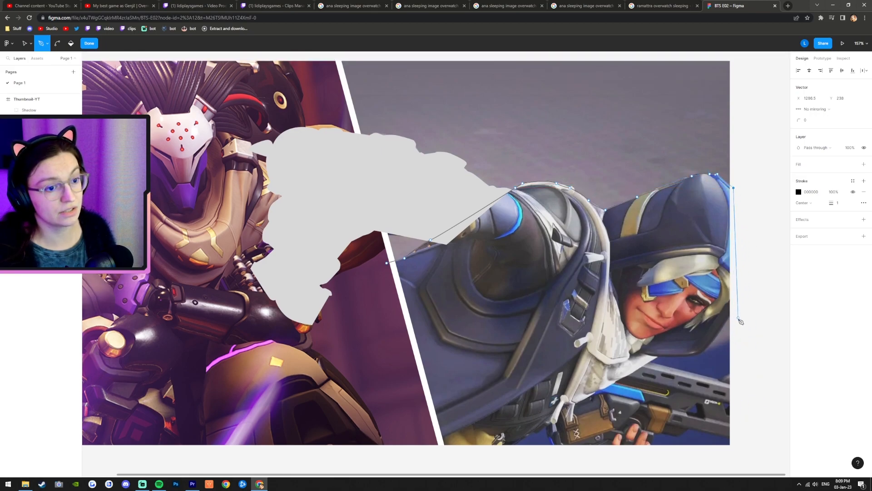
pyautogui.click(736, 454)
pyautogui.click(440, 452)
pyautogui.click(370, 274)
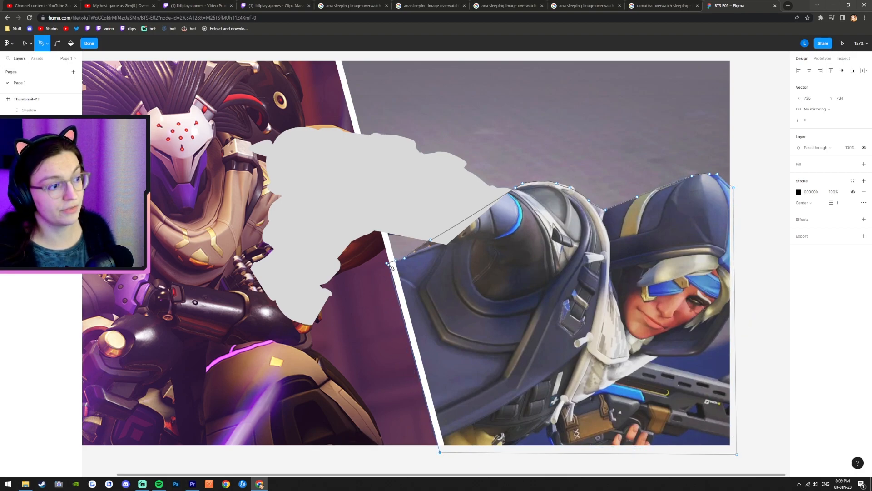
pyautogui.click(387, 262)
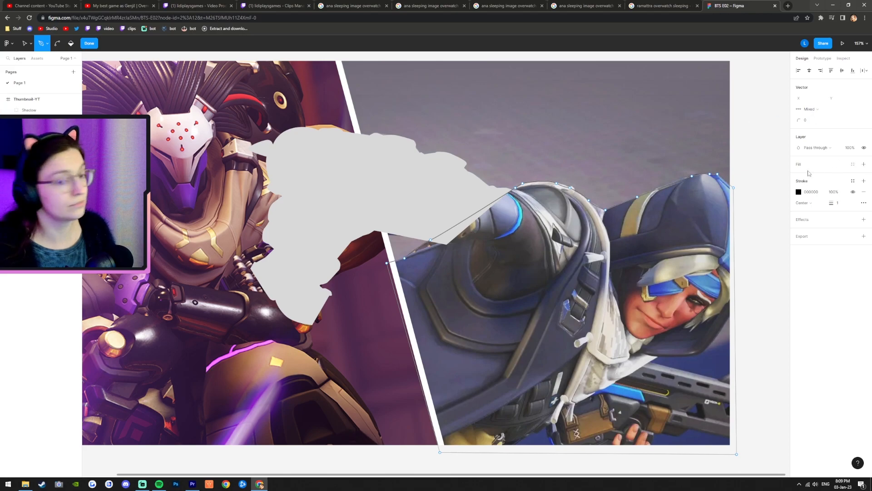
# Step: Add a fill to the body shape, remove its stroke, and hide the fills of both the body and arm shapes
pyautogui.click(863, 164)
pyautogui.click(863, 202)
pyautogui.click(852, 176)
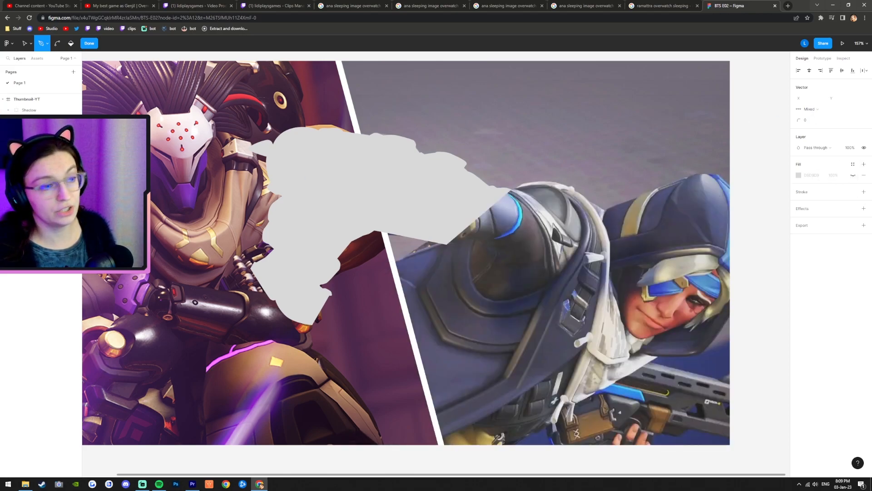
pyautogui.press('Escape')
pyautogui.click(852, 208)
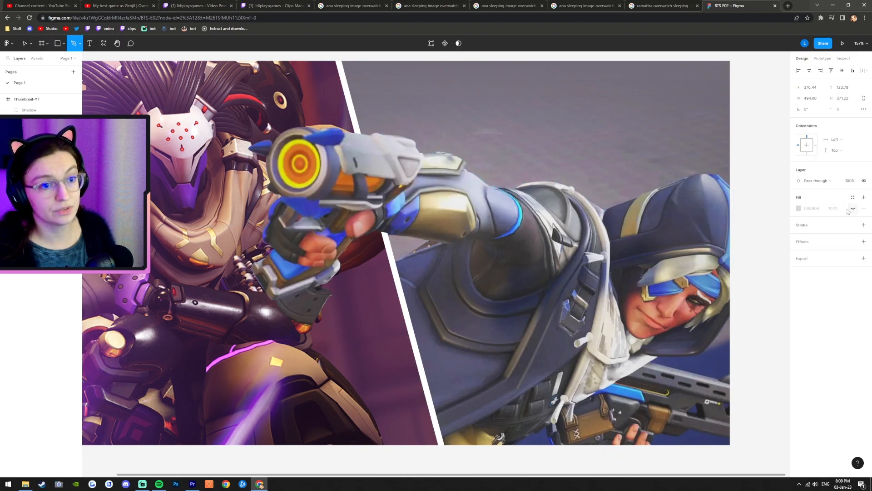
# Step: Add a drop shadow to the Shadow group and make the fills of its two shapes visible again
pyautogui.click(348, 176)
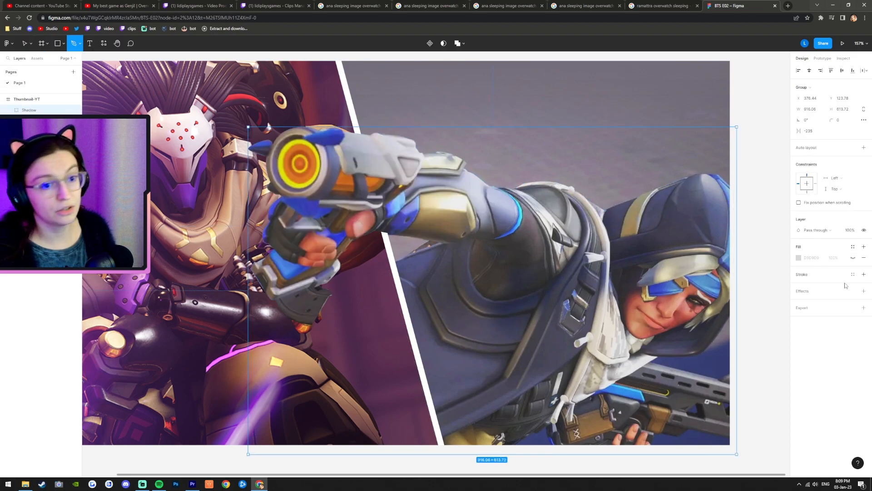
pyautogui.click(863, 291)
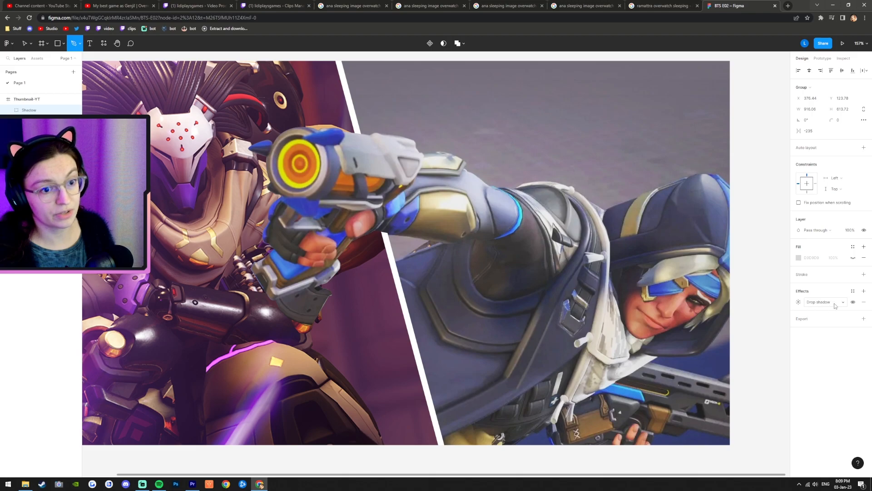
pyautogui.hotkey('ctrl', 'z')
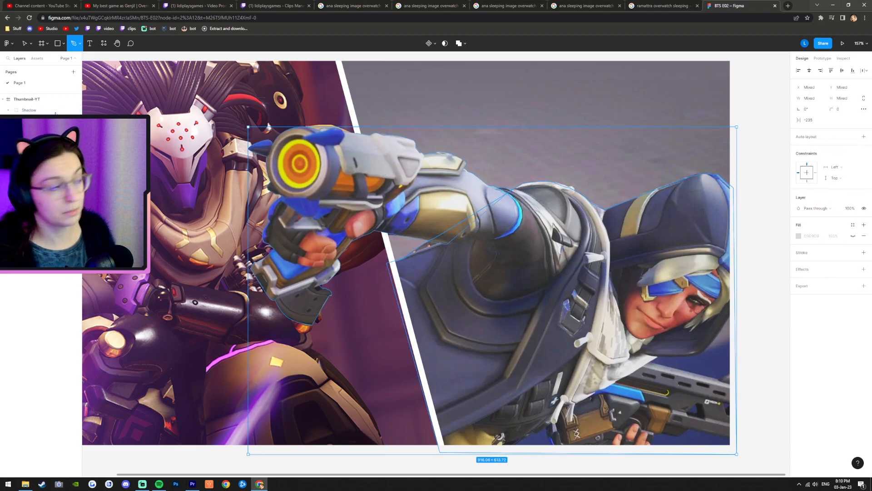
pyautogui.click(853, 236)
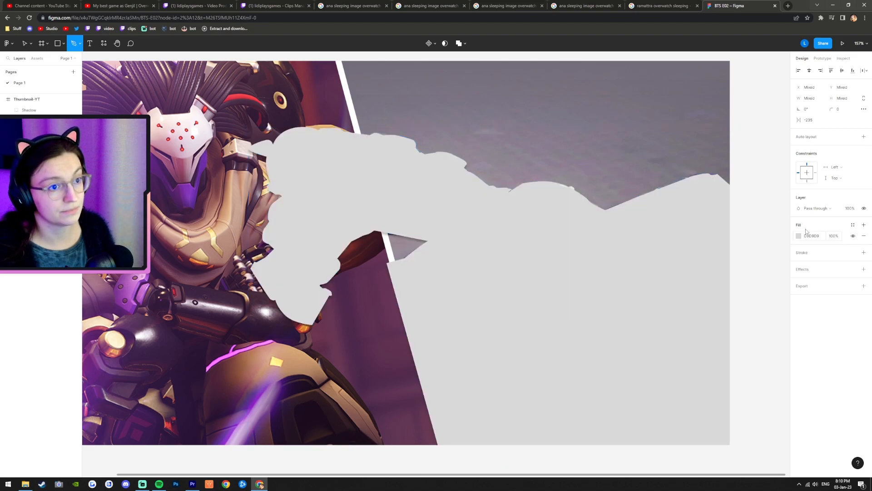
# Step: Set the opacity of the Shadow group's drop shadow to 100%
pyautogui.click(31, 113)
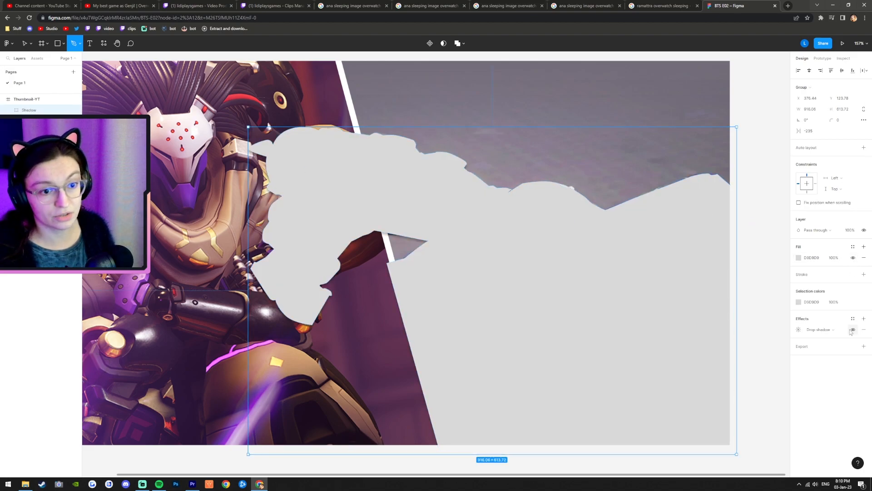
pyautogui.click(799, 330)
pyautogui.click(750, 368)
pyautogui.write('100')
pyautogui.press('Return')
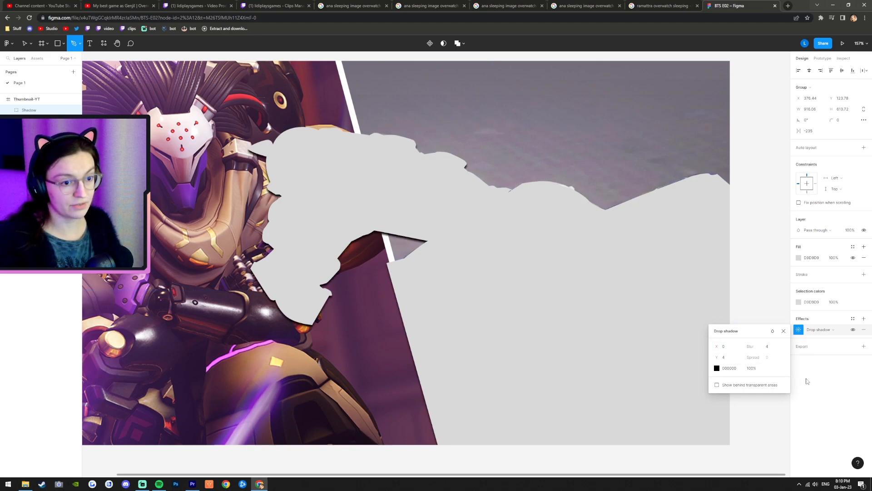
# Step: Set the Shadow group's drop shadow to a Y offset of 0 and a blur of 20
pyautogui.click(728, 347)
pyautogui.click(725, 358)
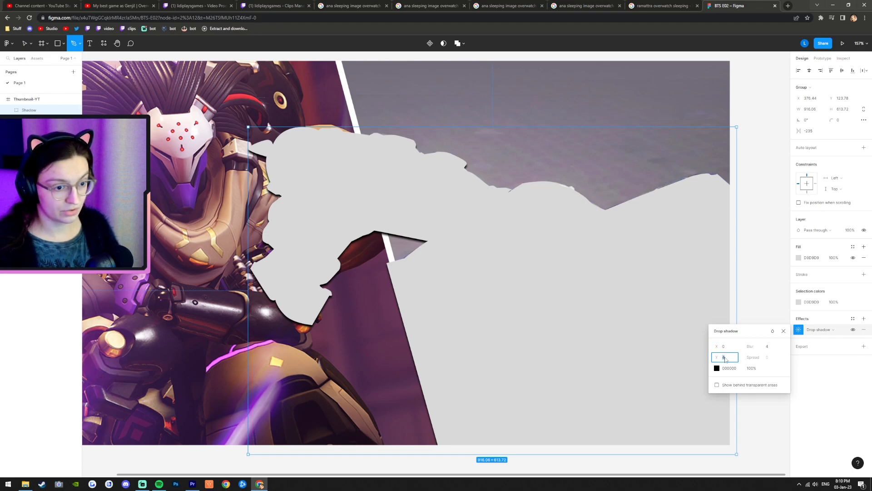
pyautogui.write('0')
pyautogui.click(772, 347)
pyautogui.write('0')
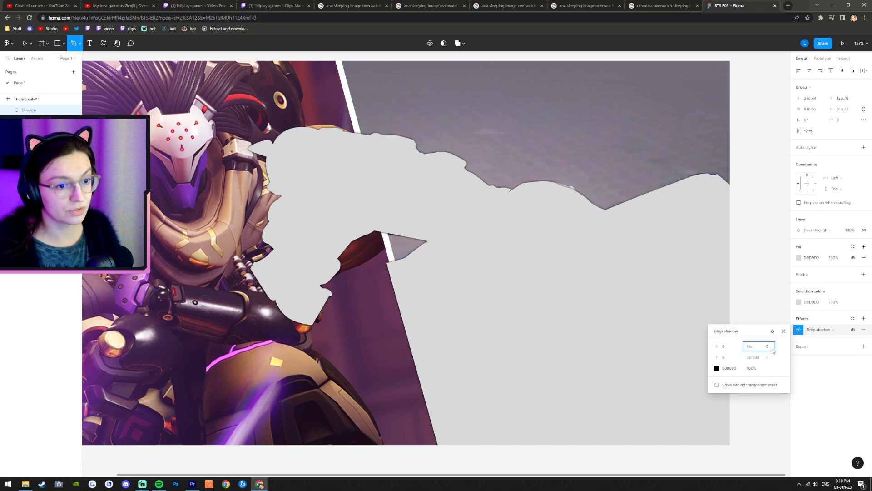
pyautogui.click(730, 350)
pyautogui.click(767, 347)
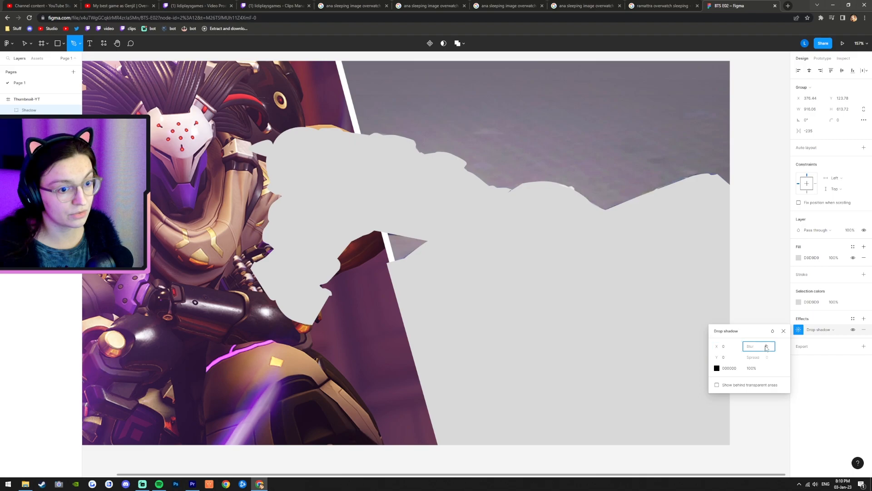
pyautogui.press('Return')
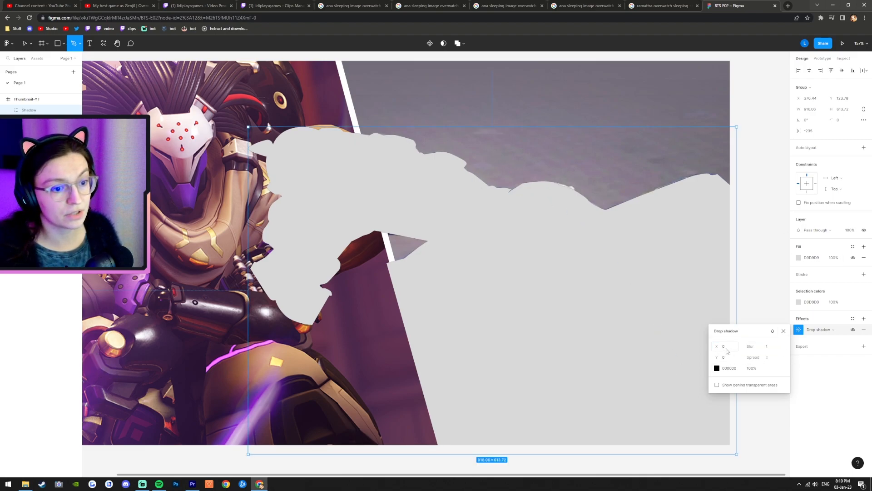
pyautogui.click(767, 348)
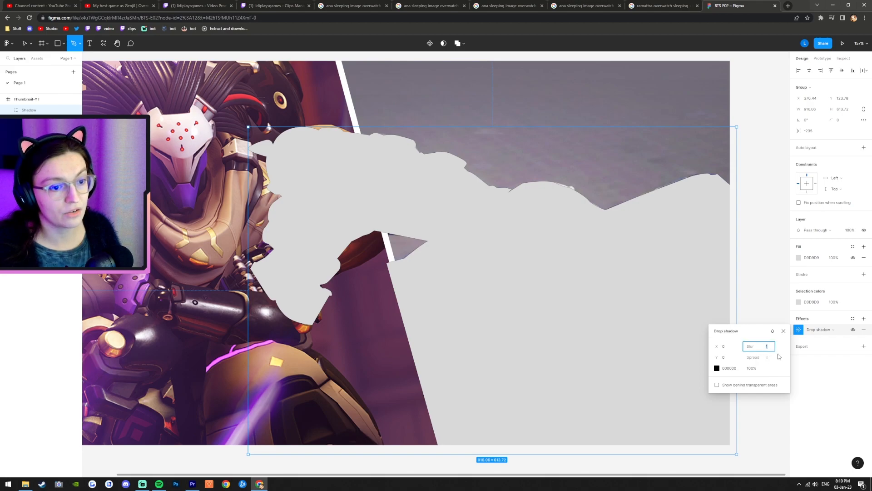
pyautogui.write('20')
pyautogui.press('Return')
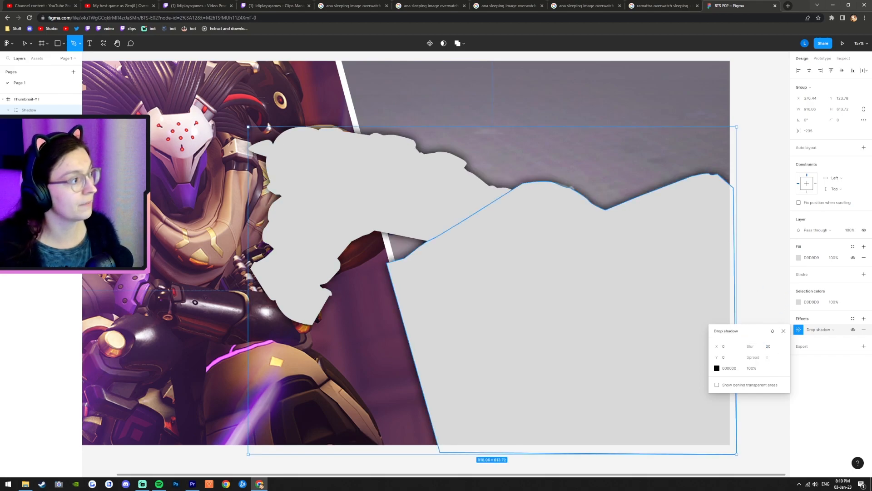
# Step: Toggle the fills of the Shadow group's two shapes off and on to compare how the shadow renders
pyautogui.press('Return')
pyautogui.click(853, 236)
pyautogui.click(853, 236)
pyautogui.click(853, 236)
pyautogui.click(853, 236)
pyautogui.click(853, 235)
pyautogui.click(853, 236)
pyautogui.click(853, 236)
pyautogui.click(853, 236)
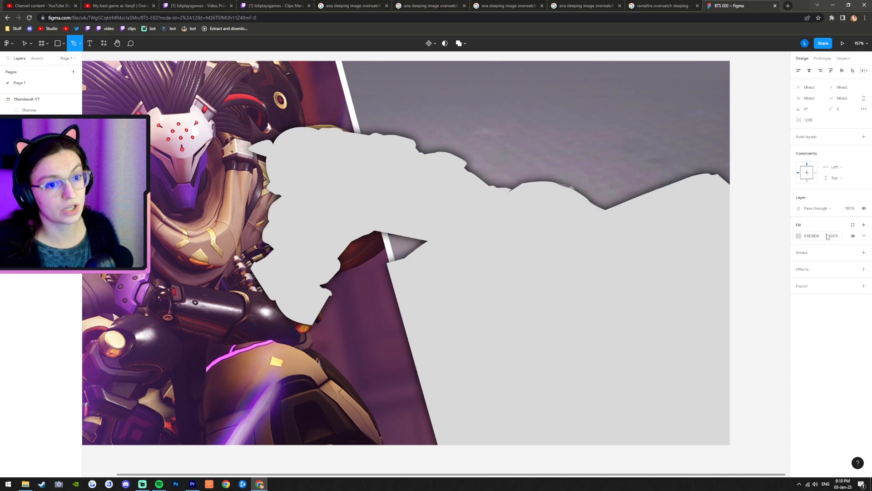
pyautogui.click(853, 236)
pyautogui.click(853, 236)
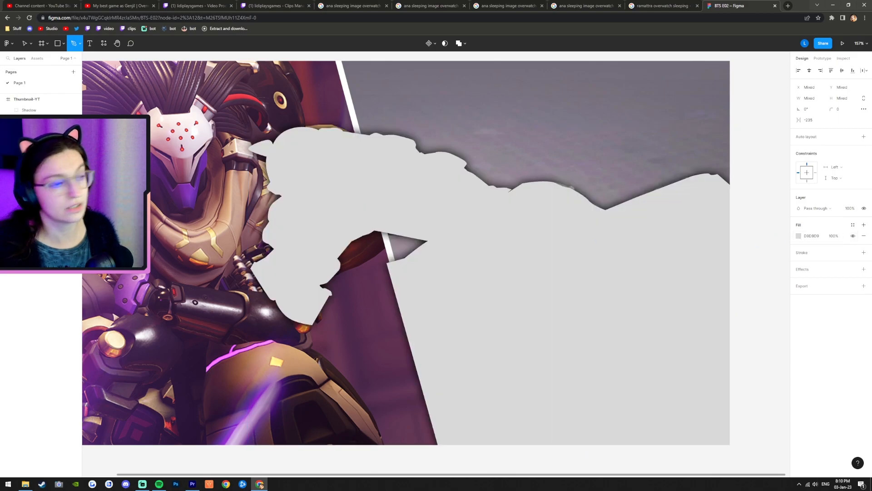
# Step: Set the fill opacity of the Shadow group's two shapes to 1%
pyautogui.click(834, 235)
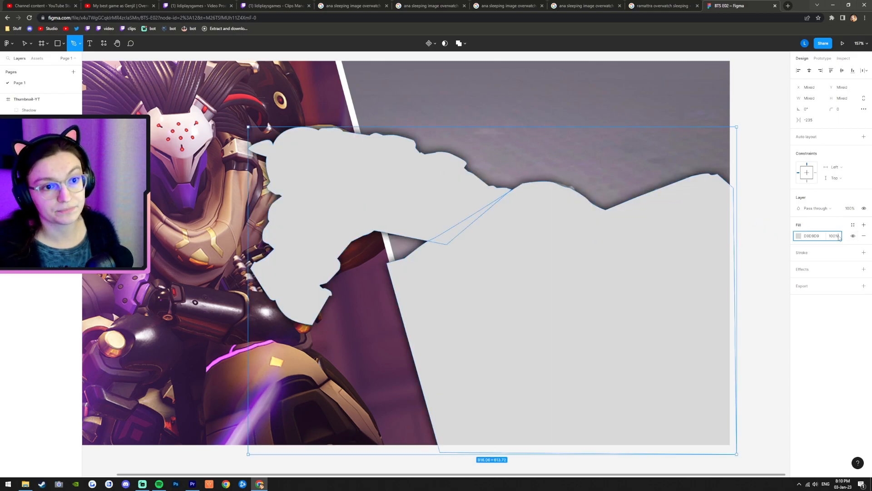
pyautogui.write('1')
pyautogui.press('Return')
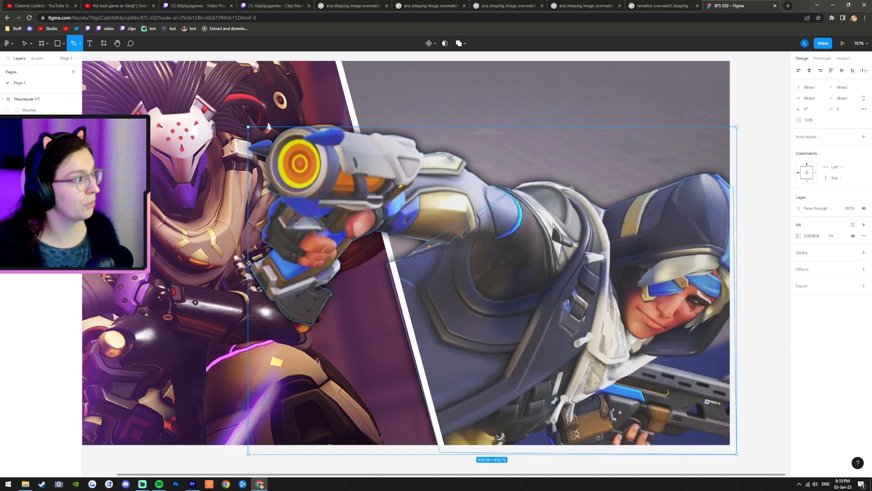
# Step: Move the Shadow group below the Ana hand group in the layer order
pyautogui.click(41, 109)
pyautogui.press('Return')
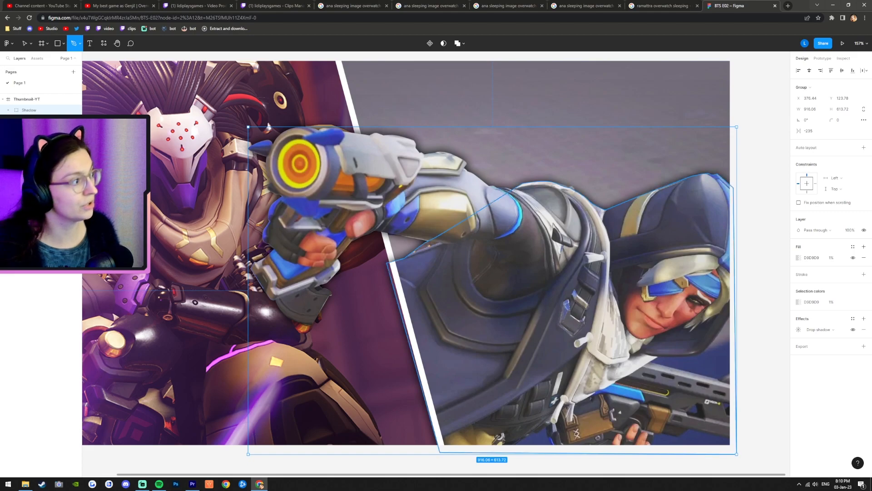
pyautogui.click(28, 110)
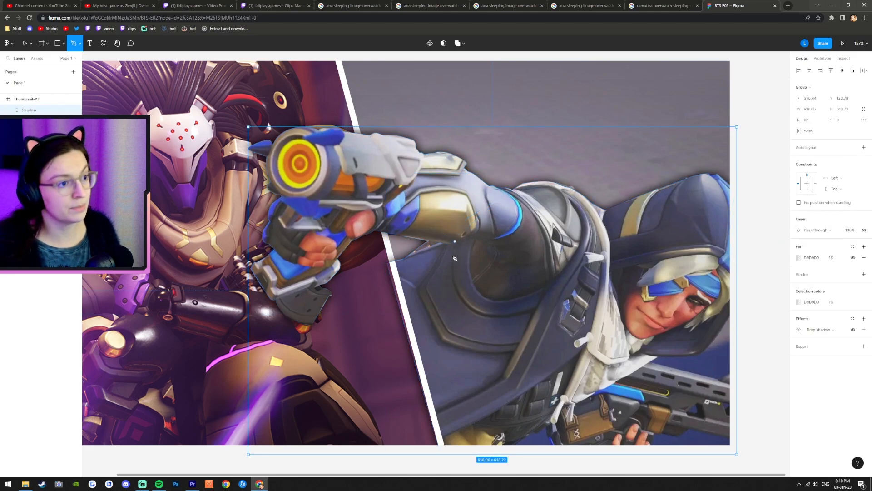
pyautogui.scroll(-3, 364, 226)
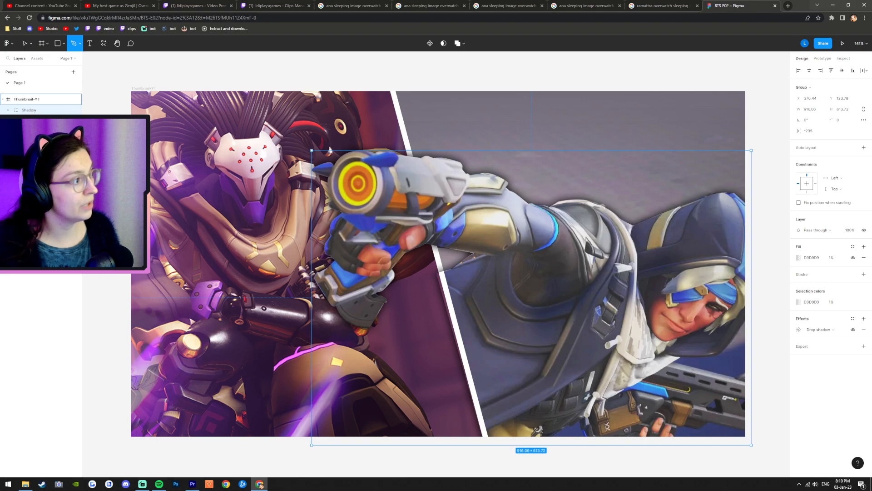
pyautogui.moveTo(28, 110); pyautogui.dragTo(28, 126)
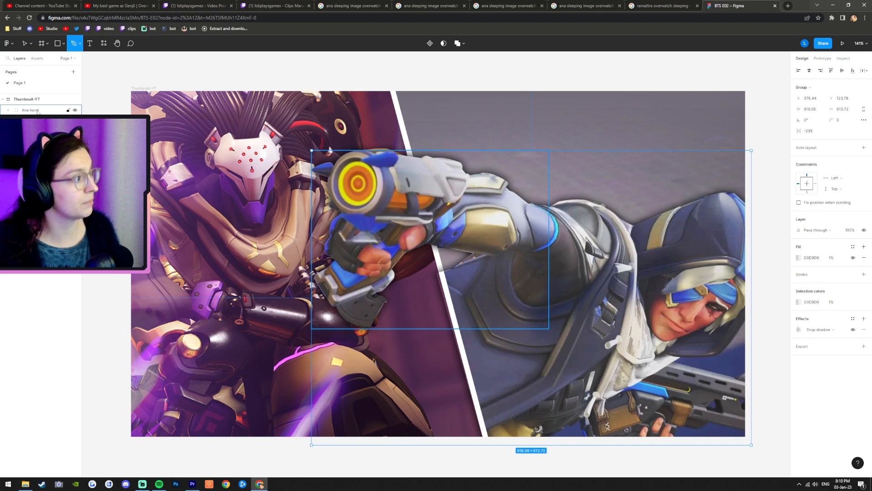
# Step: Toggle the Ana hand group's visibility and check the shapes inside the Shadow group
pyautogui.click(75, 110)
pyautogui.click(75, 110)
pyautogui.click(76, 110)
pyautogui.click(76, 110)
pyautogui.click(30, 121)
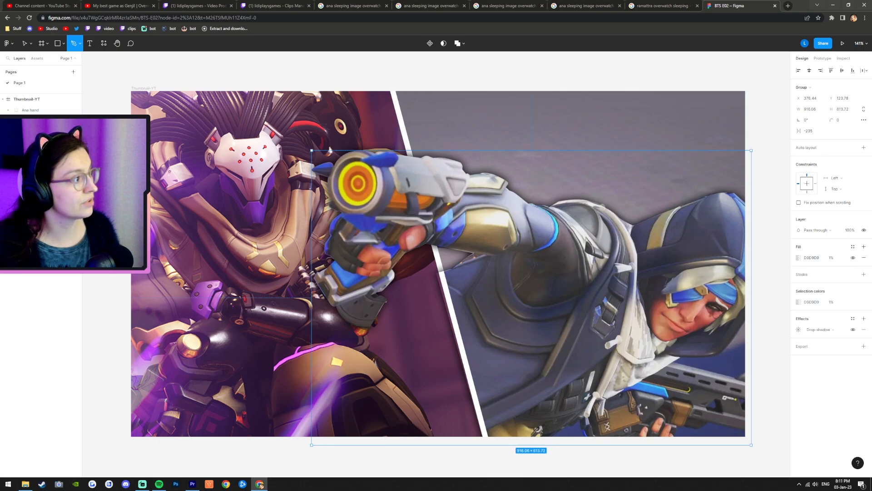
pyautogui.click(30, 132)
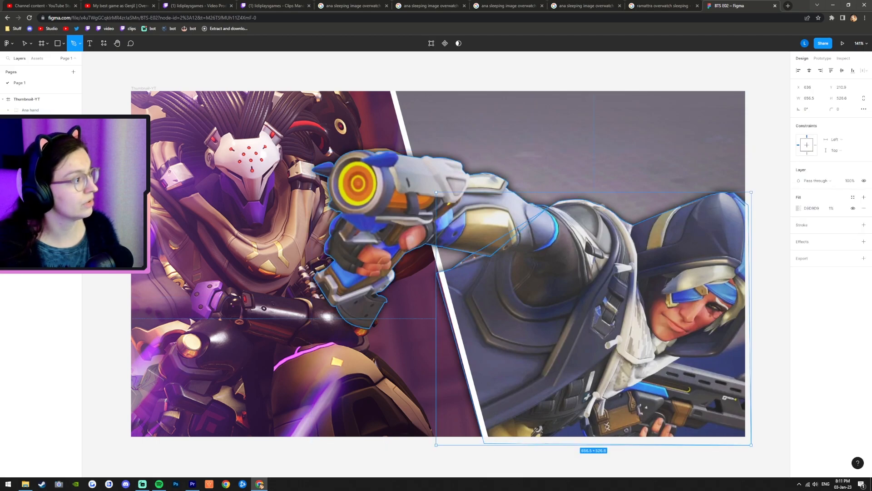
# Step: Set the opacity of the Shadow group's drop shadow to 50%
pyautogui.click(30, 120)
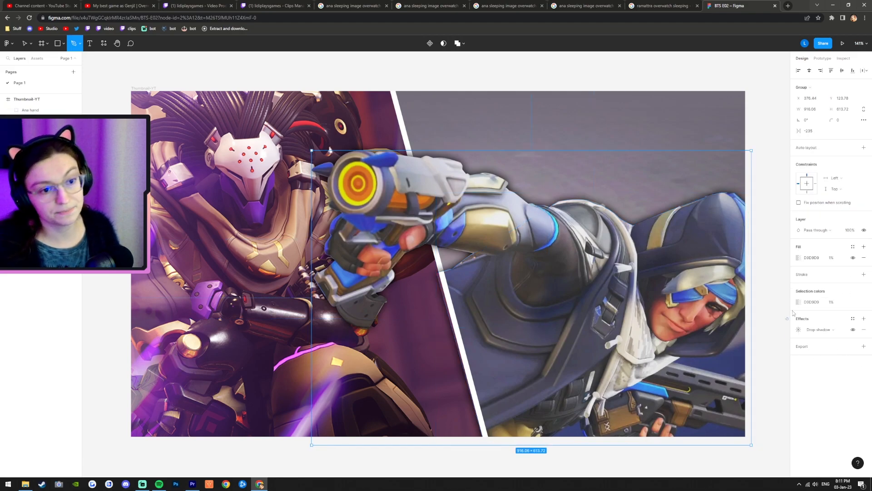
pyautogui.click(798, 330)
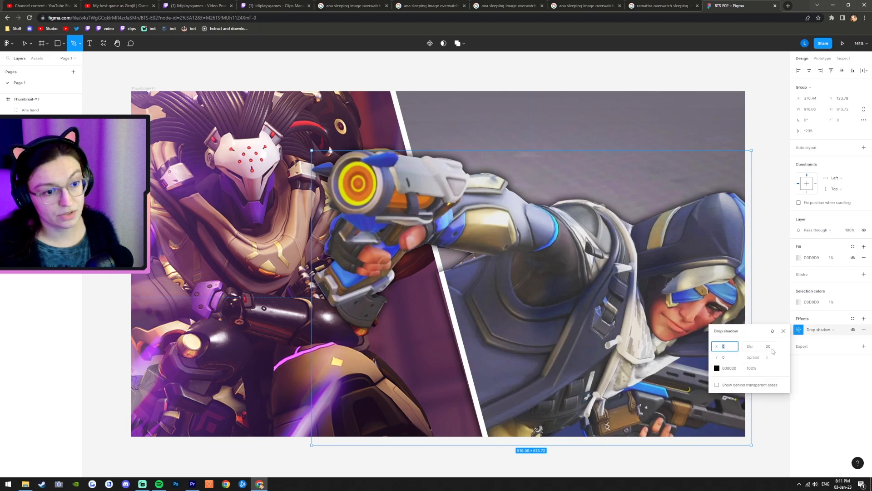
pyautogui.click(752, 368)
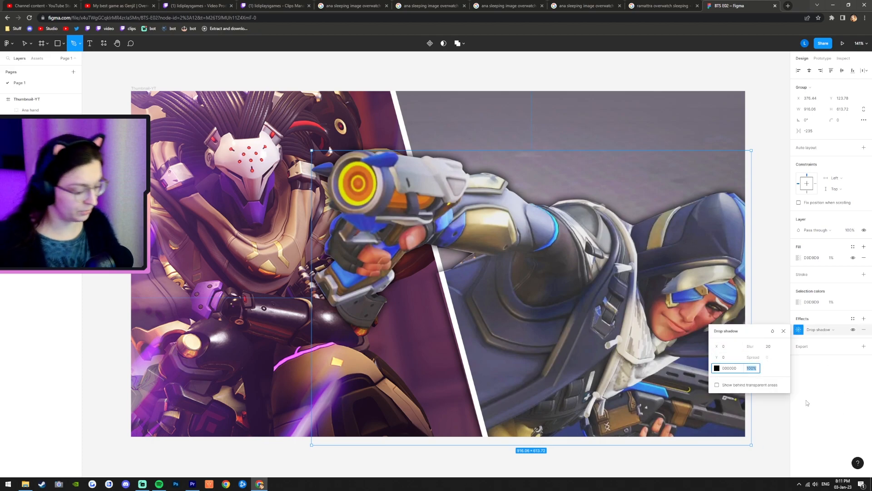
pyautogui.write('50')
pyautogui.press('Return')
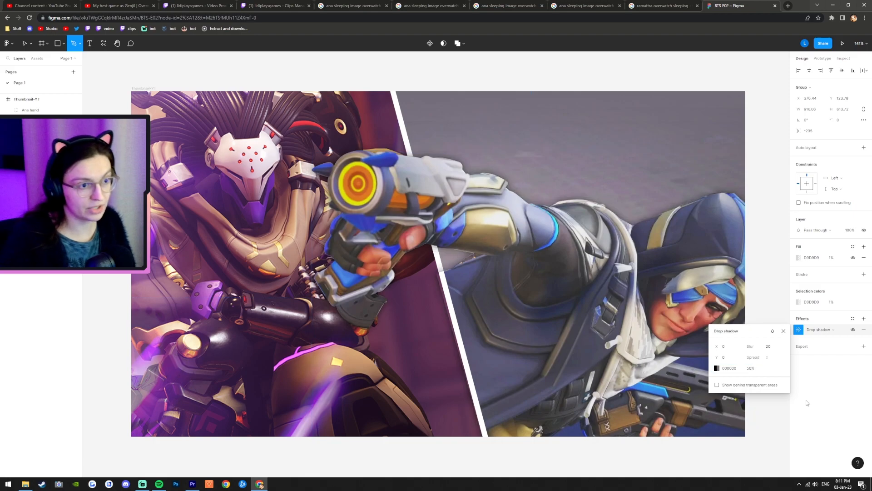
# Step: Set the Shadow group's drop shadow to X and Y offsets of 10 and a blur of 30
pyautogui.click(733, 346)
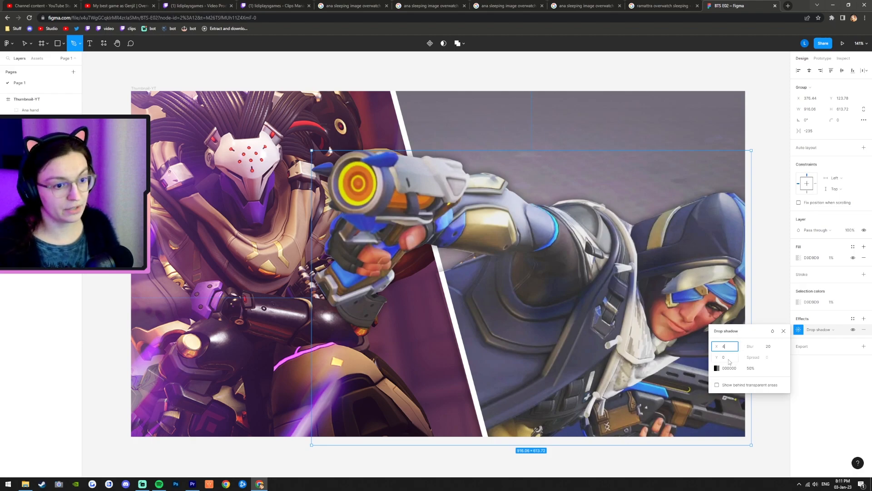
pyautogui.press('Tab')
pyautogui.click(730, 348)
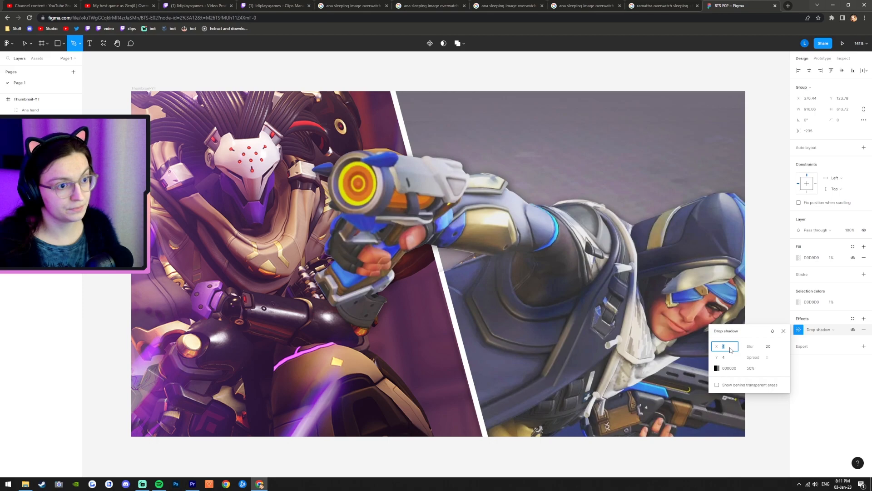
pyautogui.click(768, 348)
pyautogui.write('30')
pyautogui.press('Return')
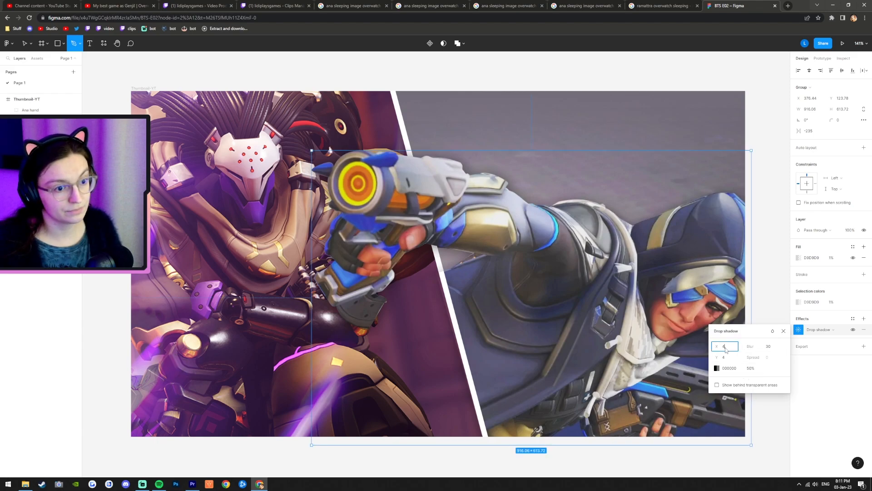
pyautogui.click(725, 350)
pyautogui.write('10')
pyautogui.press('Tab')
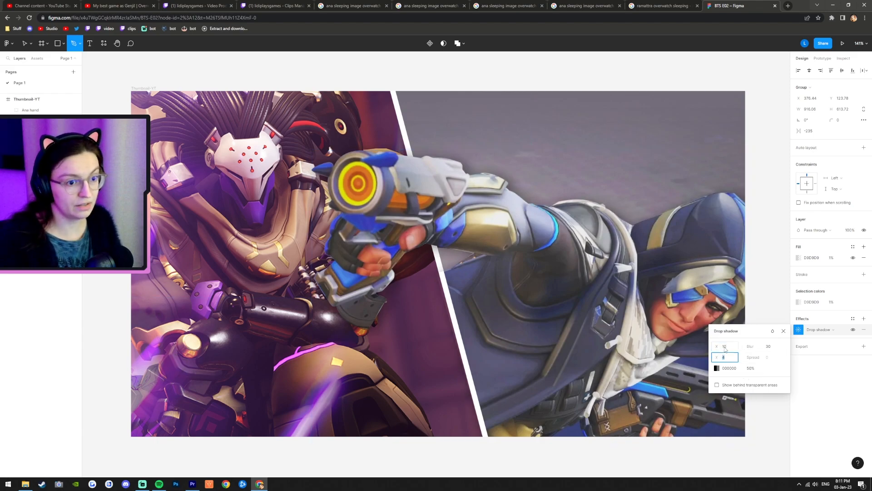
pyautogui.press('Tab')
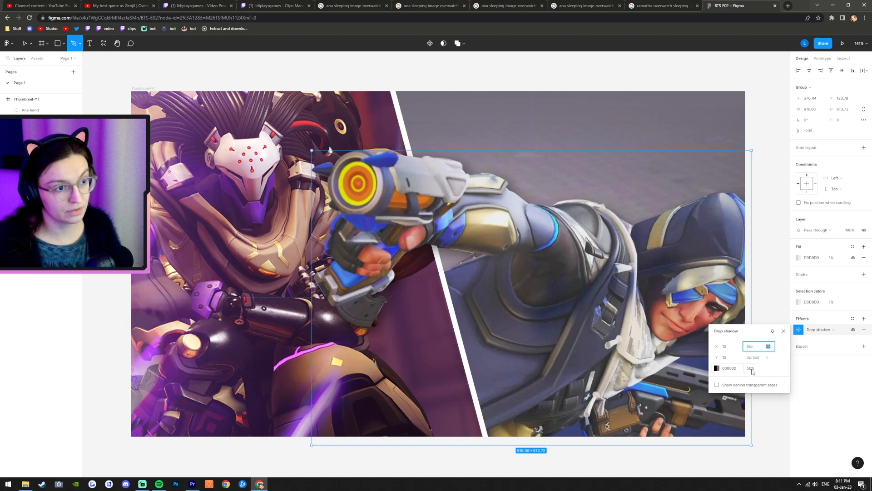
# Step: Move the Shadow group above the Ana hand group in the layer order
pyautogui.click(30, 110)
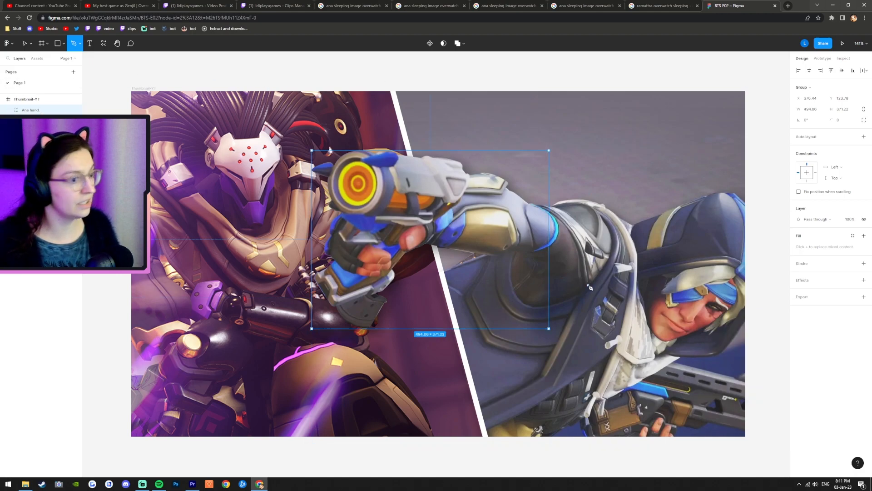
pyautogui.keyDown('ctrl'); pyautogui.scroll(-5, 584, 322); pyautogui.keyUp('ctrl')
pyautogui.keyDown('ctrl'); pyautogui.scroll(3, 593, 354); pyautogui.keyUp('ctrl')
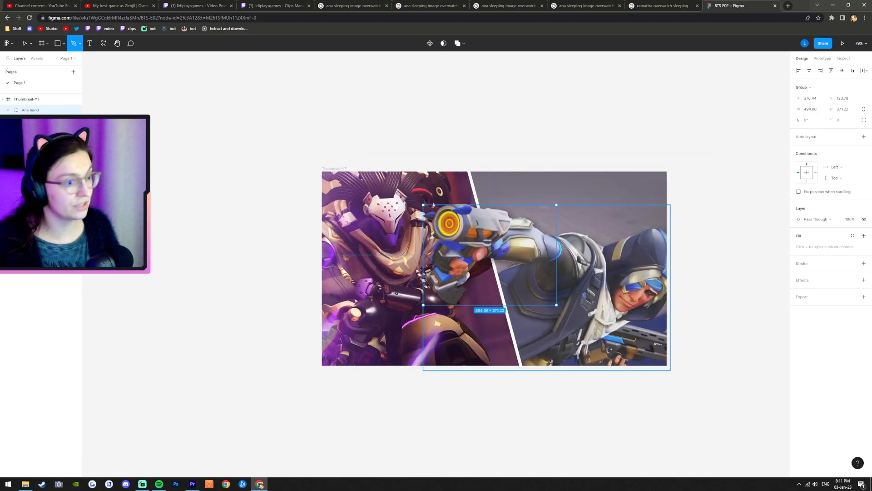
pyautogui.click(30, 121)
pyautogui.keyDown('ctrl'); pyautogui.scroll(10, 467, 232); pyautogui.keyUp('ctrl')
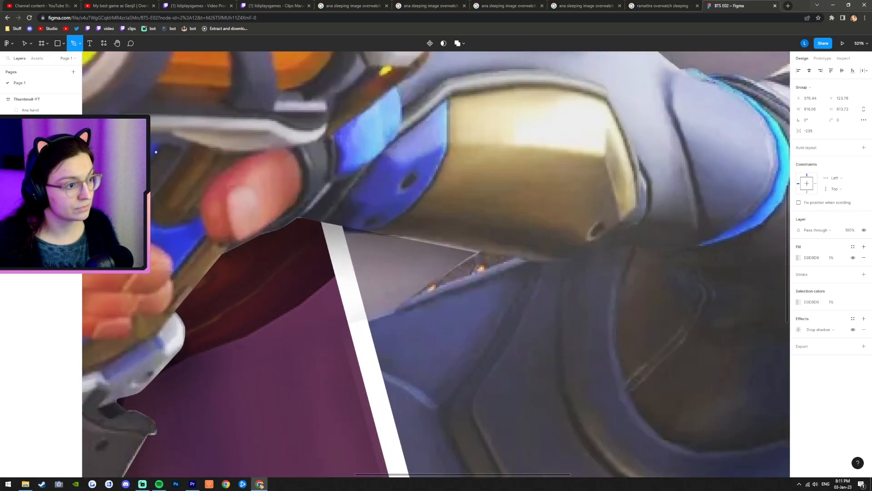
pyautogui.click(32, 112)
pyautogui.click(45, 109)
# Step: Toggle the Shadow group's visibility to compare the thumbnail with and without the shadow around the arm and divider
pyautogui.click(75, 110)
pyautogui.click(75, 110)
pyautogui.click(75, 110)
pyautogui.click(75, 110)
pyautogui.click(75, 110)
pyautogui.click(75, 109)
pyautogui.scroll(-6, 390, 296)
pyautogui.scroll(-5, 591, 331)
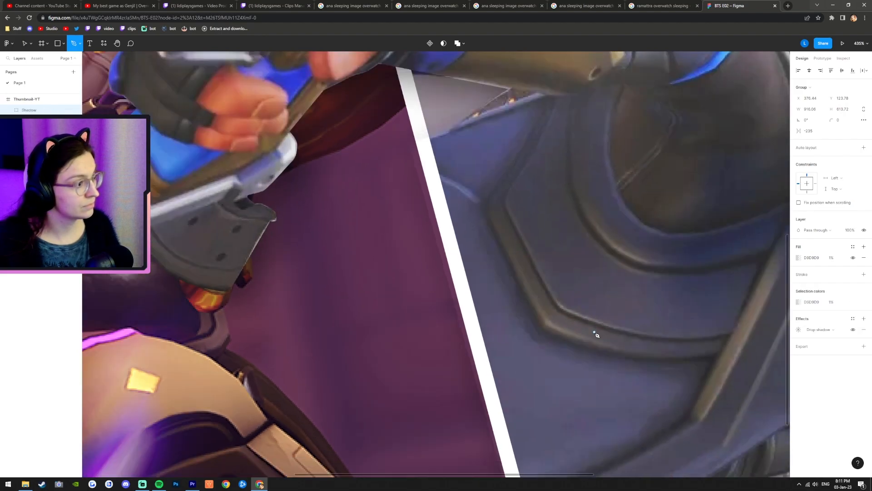
pyautogui.scroll(-5, 408, 304)
pyautogui.scroll(-2, 404, 314)
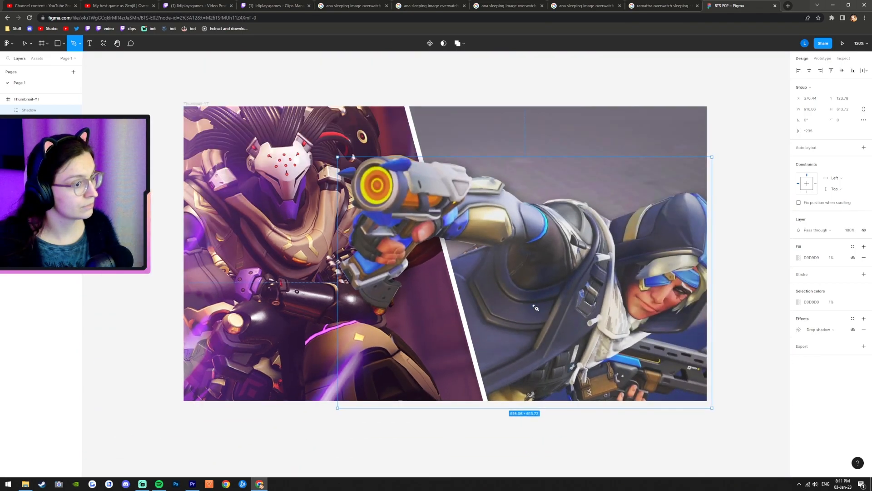
# Step: Edit the arm path inside the Shadow group and shift its point below the forearm slightly outward to X 756, Y 343.5
pyautogui.scroll(4, 404, 313)
pyautogui.click(9, 111)
pyautogui.click(27, 121)
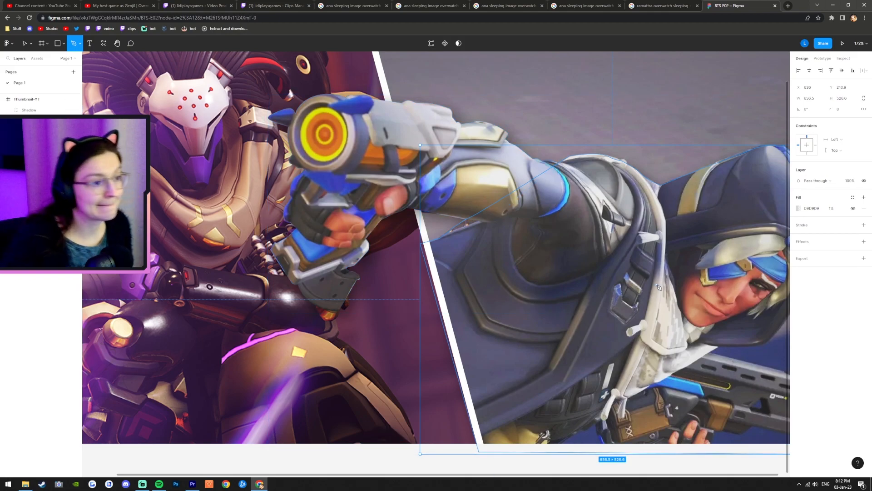
pyautogui.scroll(5, 464, 211)
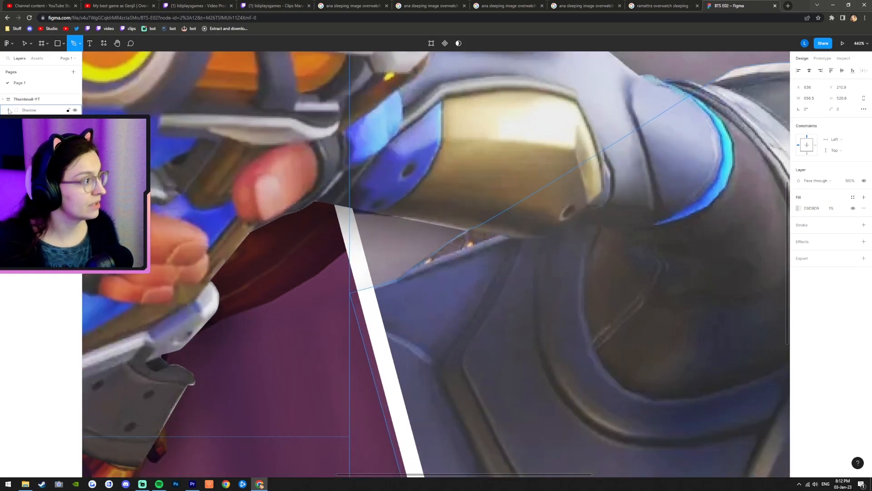
pyautogui.click(27, 132)
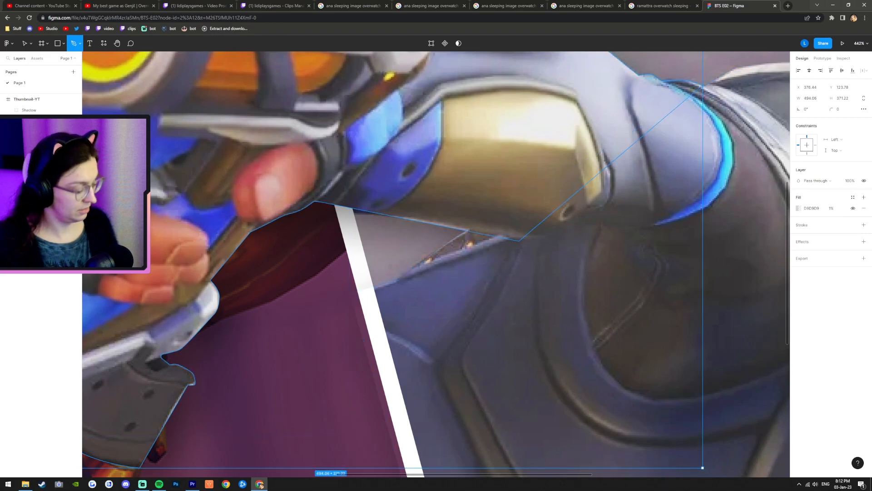
pyautogui.press('Return')
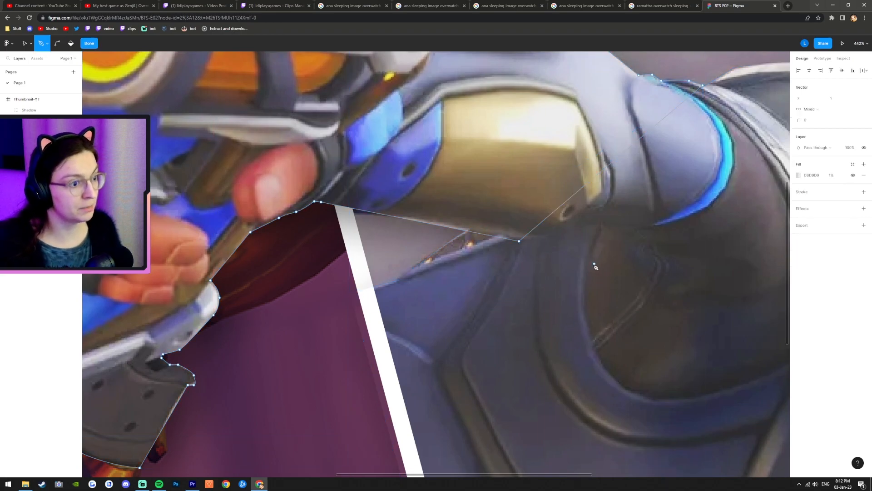
pyautogui.click(24, 43)
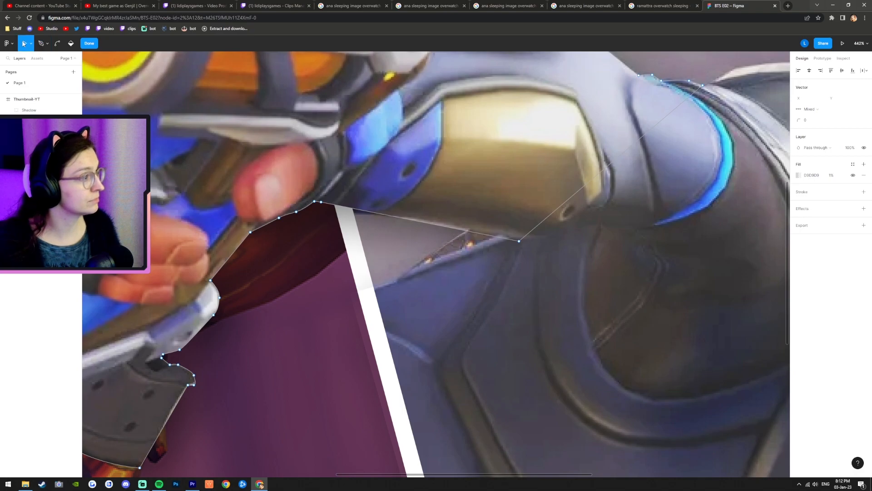
pyautogui.moveTo(520, 241); pyautogui.dragTo(531, 240)
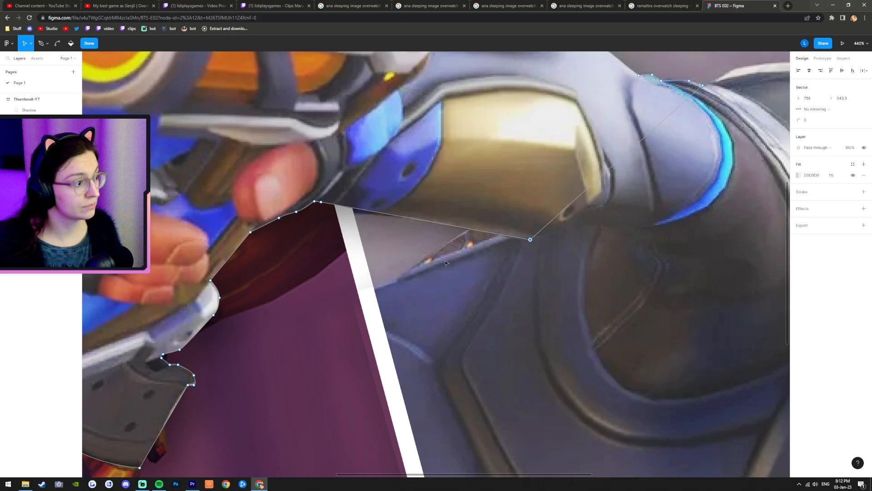
# Step: Try to reshape the arm shadow path's points at the lower corner of Ana's gun grip
pyautogui.scroll(-2, 417, 395)
pyautogui.scroll(2, 253, 403)
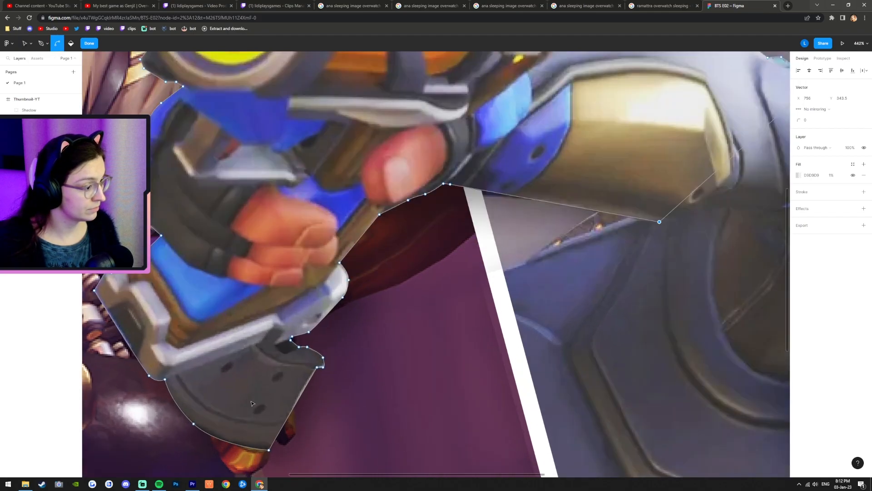
pyautogui.scroll(5, 300, 377)
pyautogui.moveTo(360, 333); pyautogui.dragTo(384, 327)
pyautogui.click(385, 334)
pyautogui.scroll(-3, 432, 336)
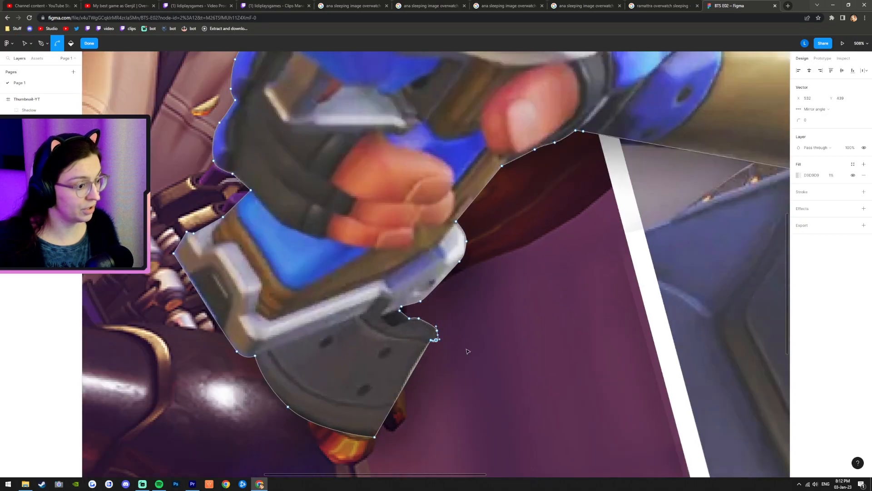
pyautogui.scroll(1, 417, 357)
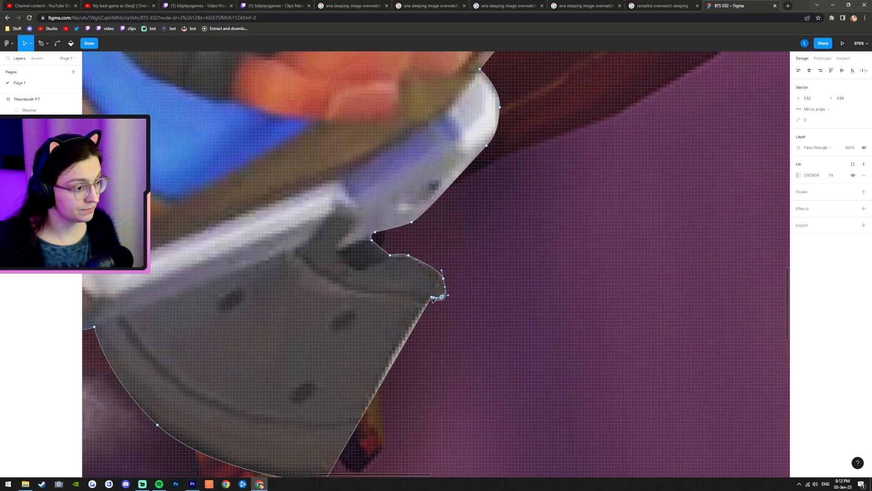
pyautogui.moveTo(433, 297); pyautogui.dragTo(423, 312)
pyautogui.hotkey('ctrl', 'z')
pyautogui.hotkey('ctrl', 'z')
pyautogui.hotkey('ctrl', 'z')
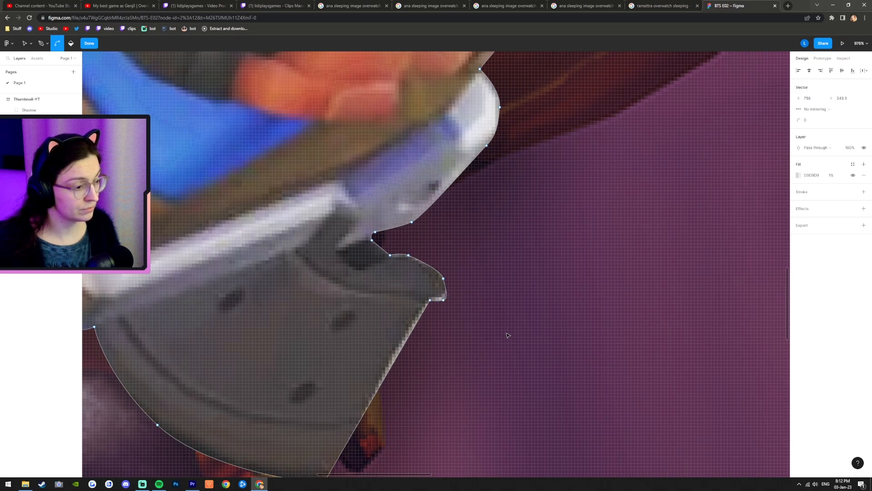
# Step: Finish editing the arm shadow path and examine the shadow across the whole thumbnail at a small size
pyautogui.scroll(-10, 507, 335)
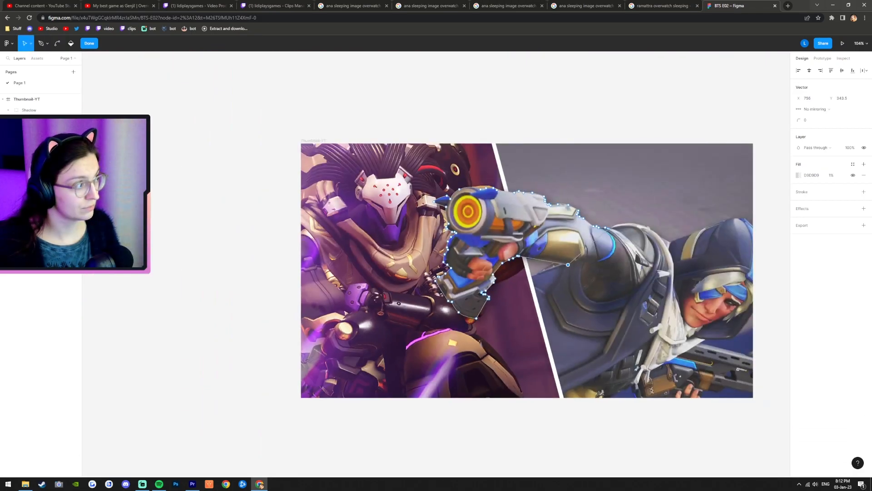
pyautogui.click(31, 109)
pyautogui.click(220, 306)
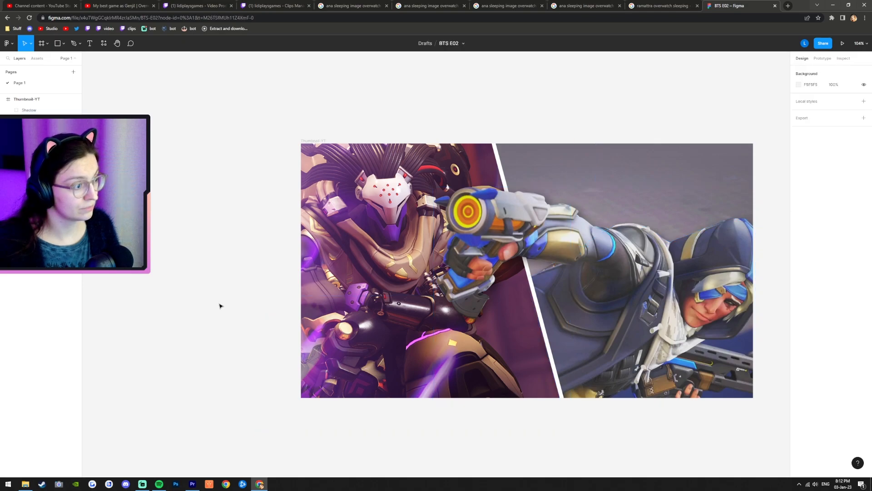
pyautogui.scroll(-2, 242, 259)
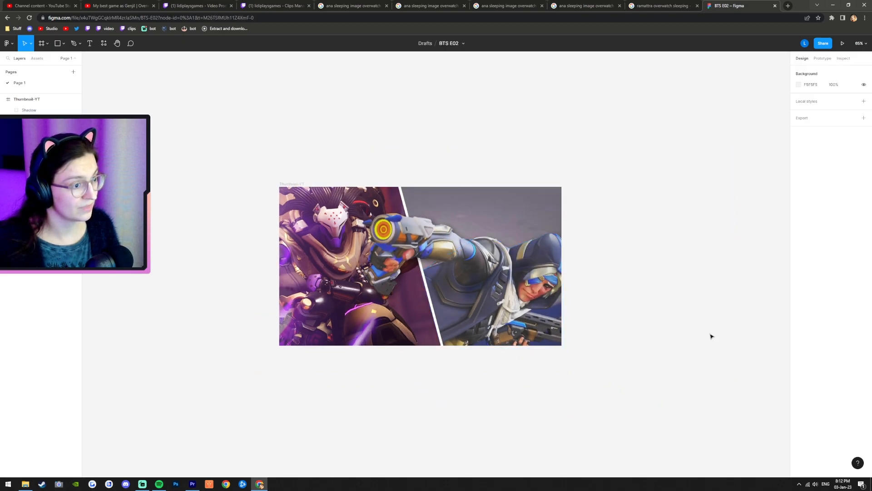
pyautogui.scroll(-3, 712, 336)
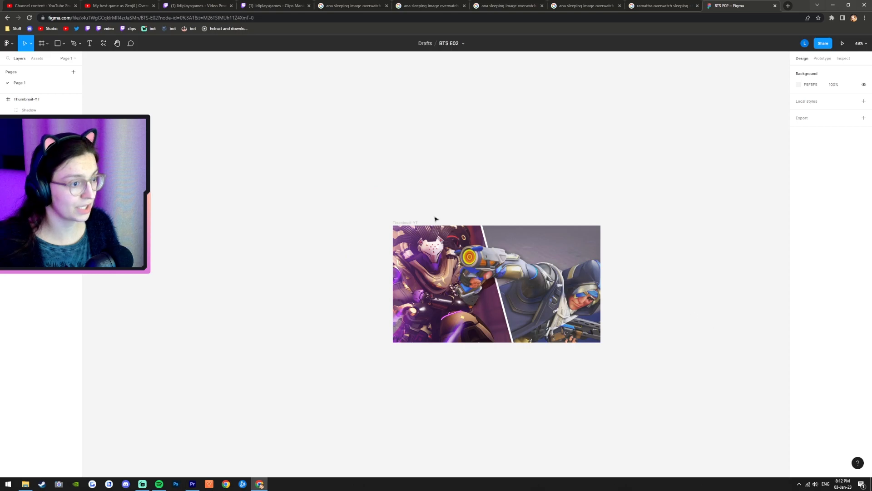
pyautogui.scroll(-2, 538, 202)
pyautogui.scroll(2, 568, 216)
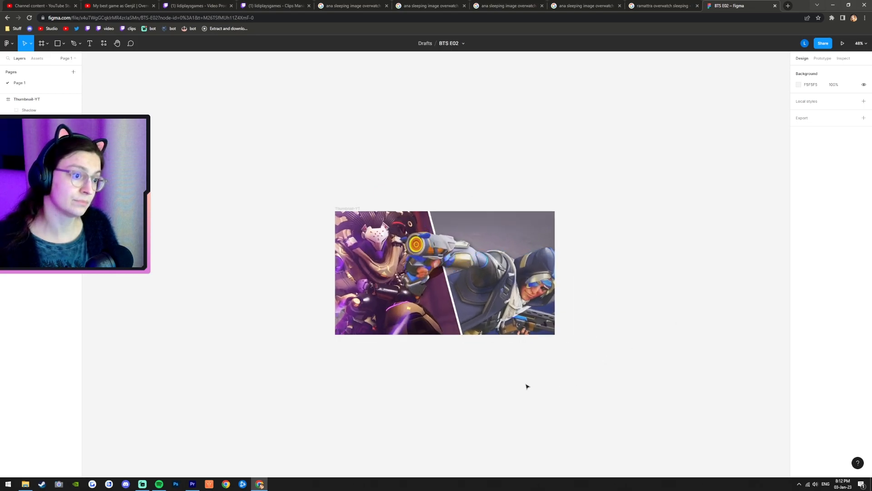
pyautogui.scroll(-1, 522, 386)
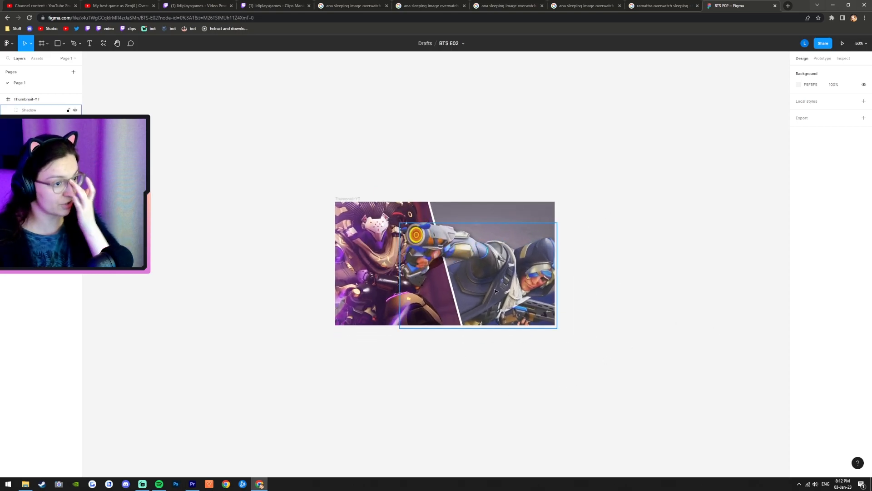
# Step: Edit the body shadow path and move its two corner points beside the divider onto the white line, at X 650.5, Y 377.5 and X 747.5, Y 732.5
pyautogui.scroll(5, 459, 279)
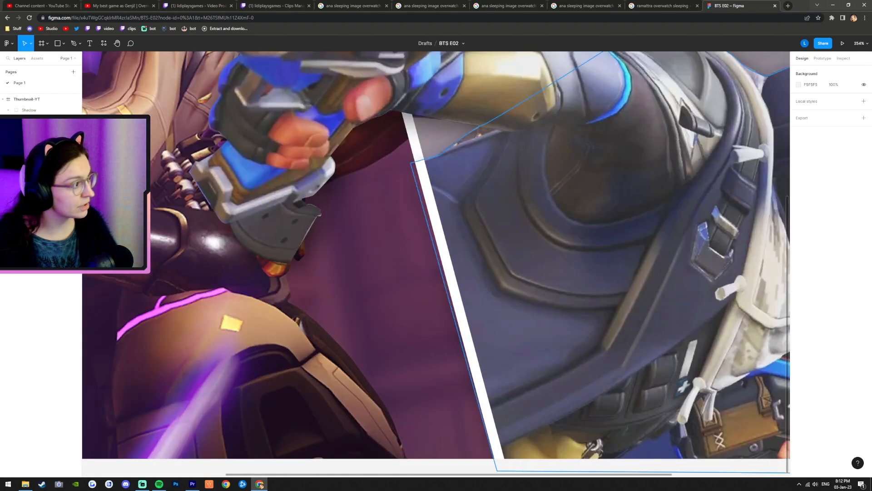
pyautogui.click(40, 143)
pyautogui.click(41, 121)
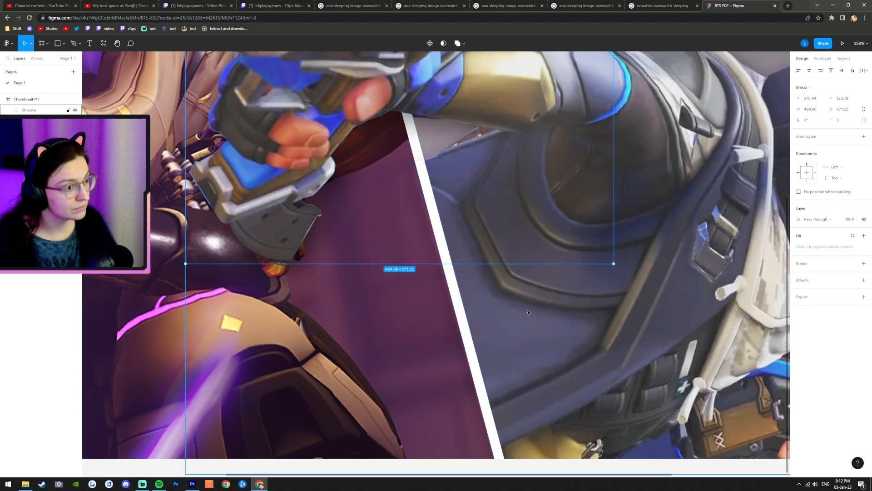
pyautogui.click(423, 197)
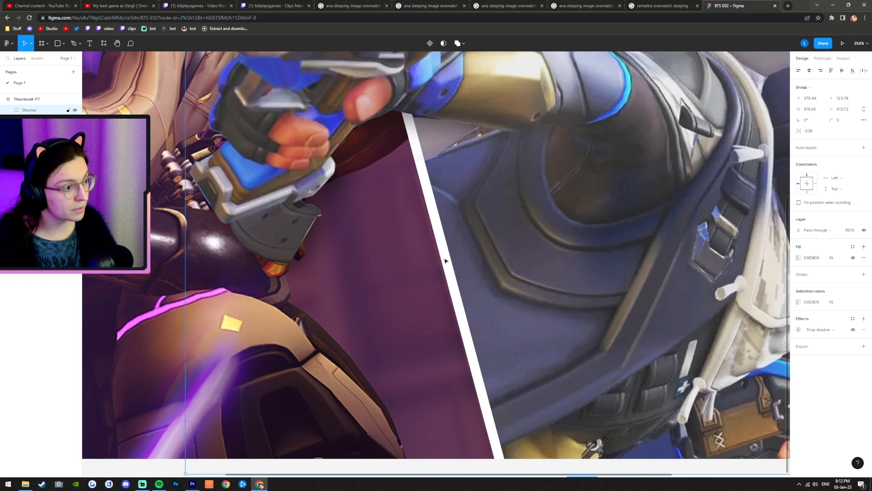
pyautogui.doubleClick(521, 261)
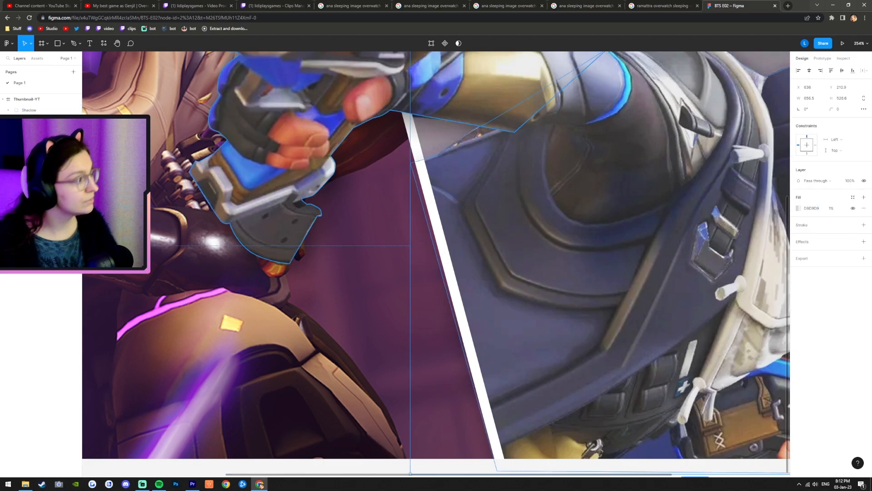
pyautogui.press('f')
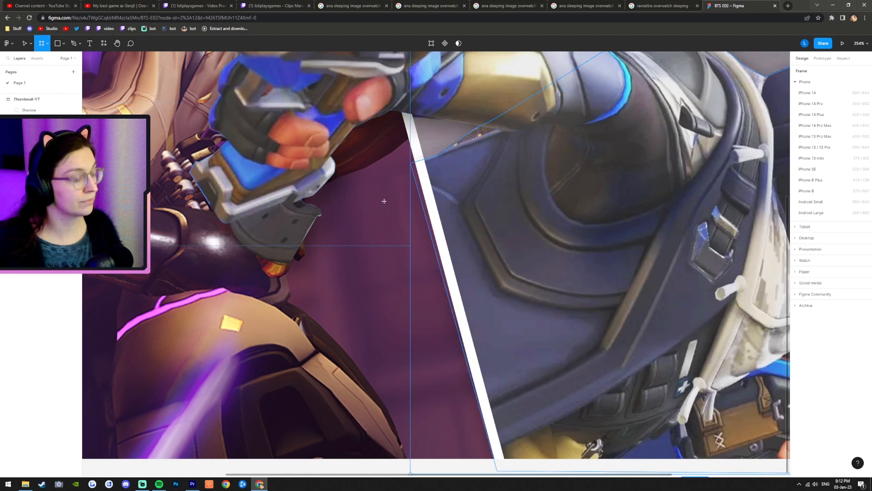
pyautogui.press('Return')
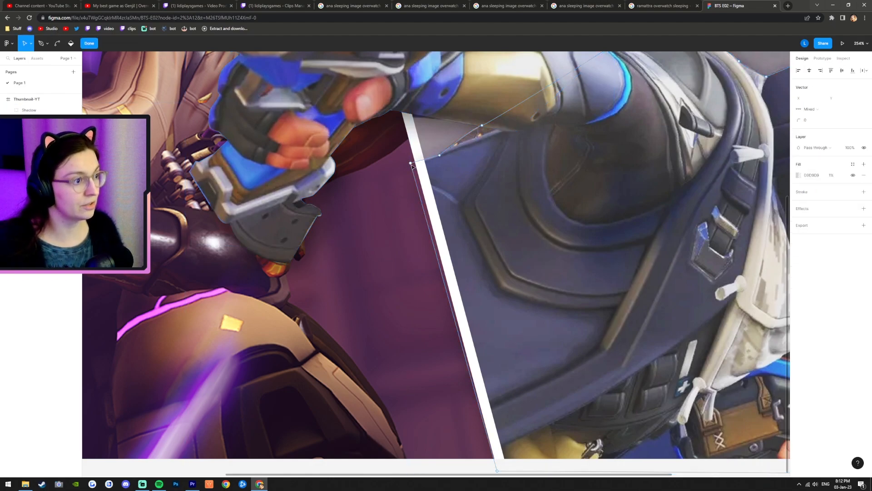
pyautogui.moveTo(412, 165); pyautogui.dragTo(424, 163)
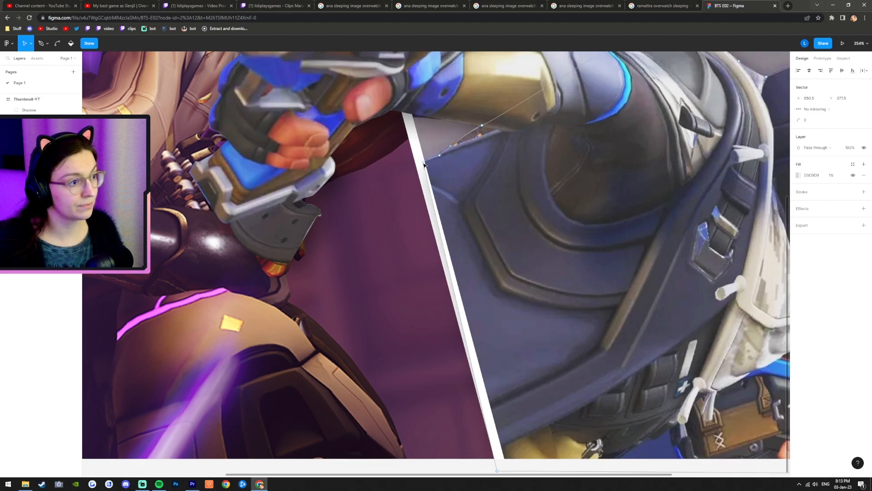
pyautogui.scroll(-3, 483, 343)
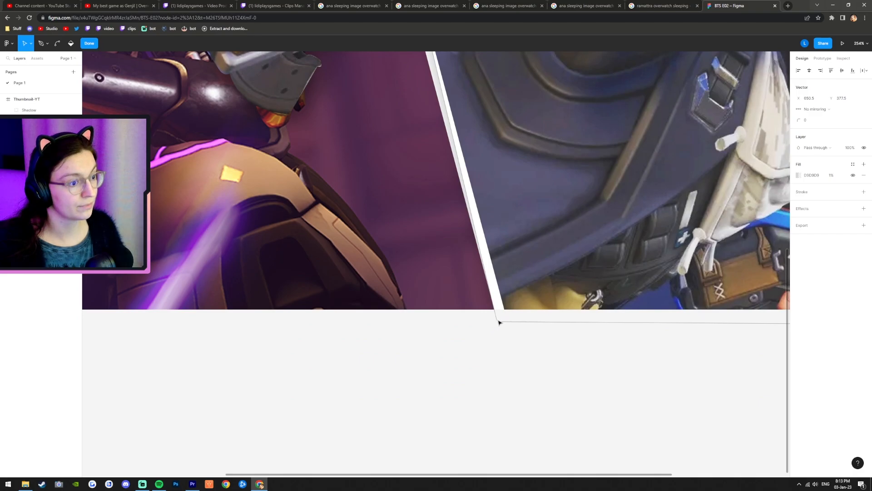
pyautogui.moveTo(499, 323); pyautogui.dragTo(507, 322)
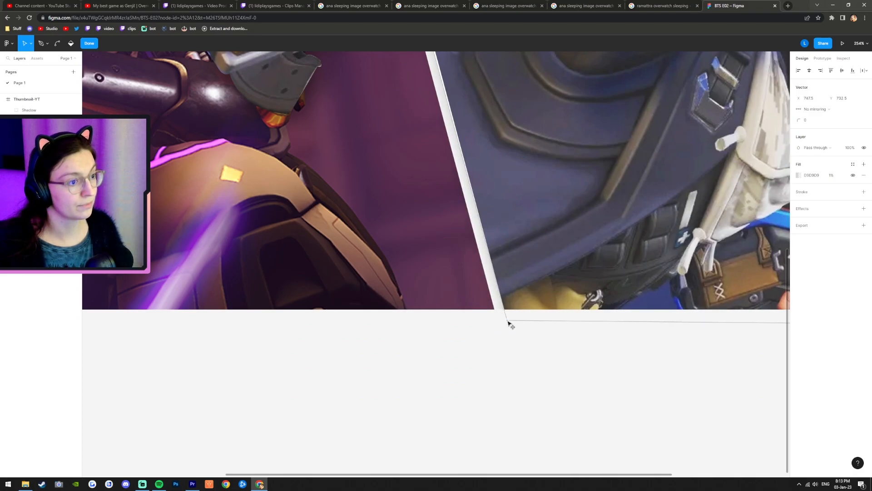
# Step: Fine-tune the body shadow path's upper corner point on the white divider to X 652, Y 378.5
pyautogui.scroll(3, 509, 323)
pyautogui.hscroll(-1, 459, 202)
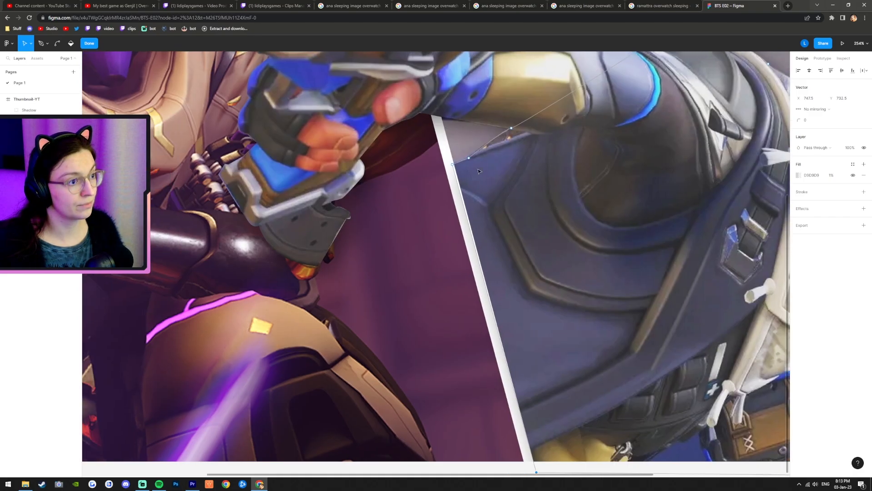
pyautogui.scroll(5, 474, 170)
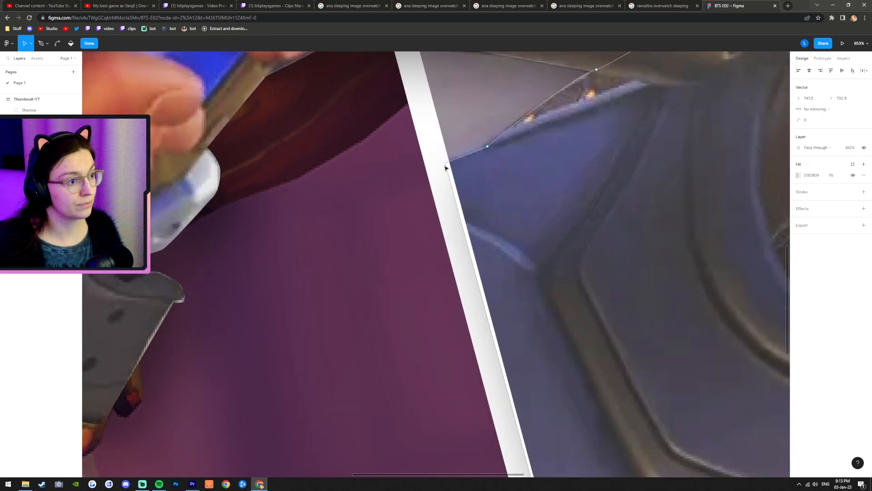
pyautogui.click(447, 164)
pyautogui.scroll(-7, 452, 181)
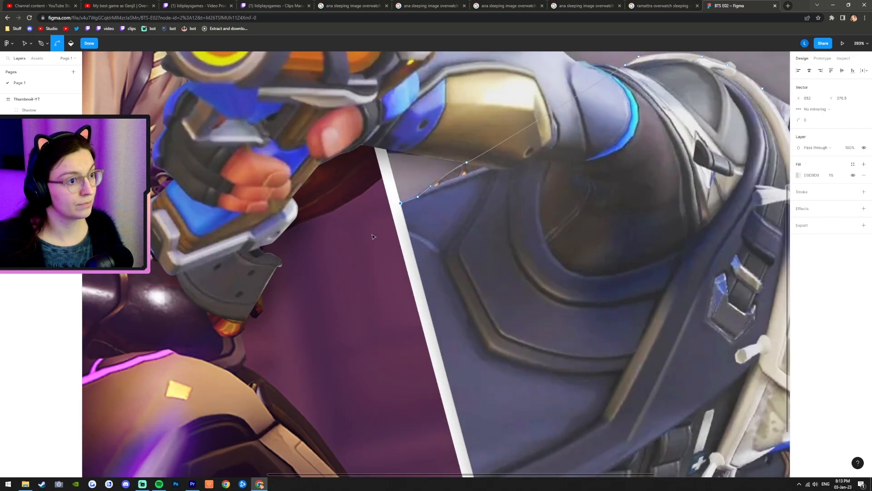
# Step: Reshape the body shadow path's upper edge beneath the forearm so that its points and curve follow the top of Ana's cloak
pyautogui.scroll(9, 455, 194)
pyautogui.click(398, 188)
pyautogui.moveTo(397, 188); pyautogui.dragTo(463, 200)
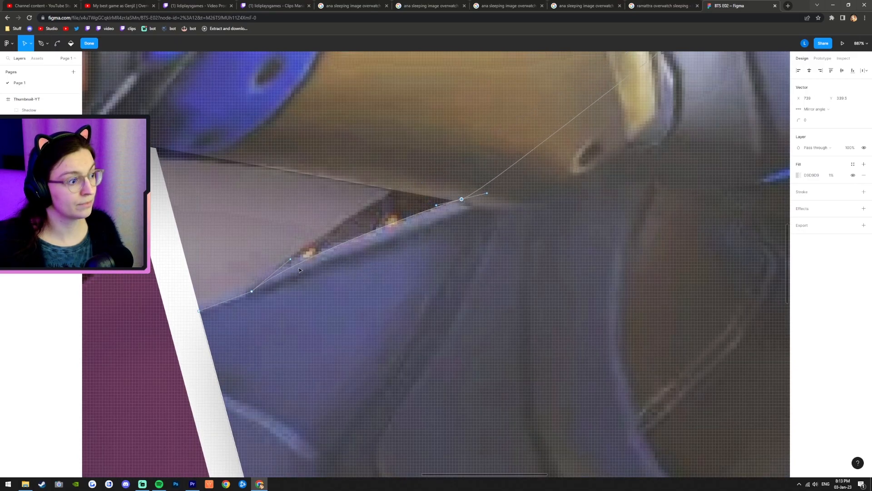
pyautogui.moveTo(290, 264); pyautogui.dragTo(296, 271)
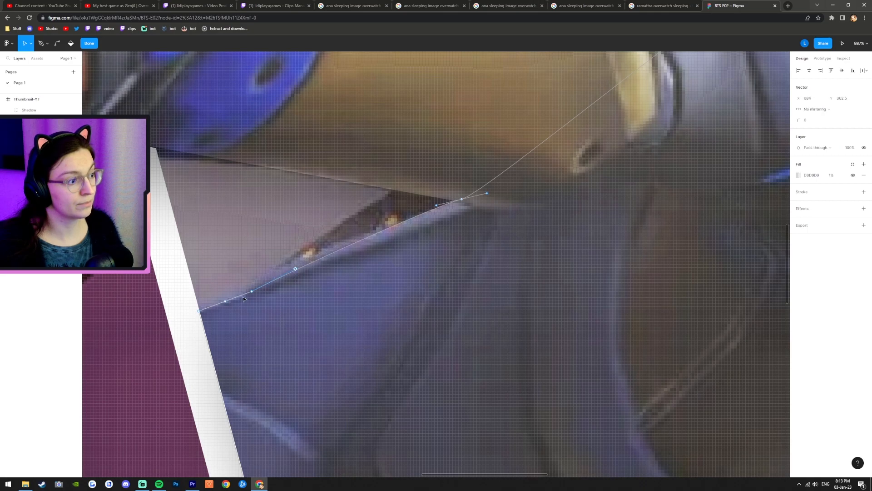
pyautogui.moveTo(252, 291)
pyautogui.mouseDown()
pyautogui.moveTo(257, 286)
pyautogui.moveTo(249, 296)
pyautogui.mouseUp()
pyautogui.moveTo(461, 201); pyautogui.dragTo(479, 205)
pyautogui.press('ctrl')
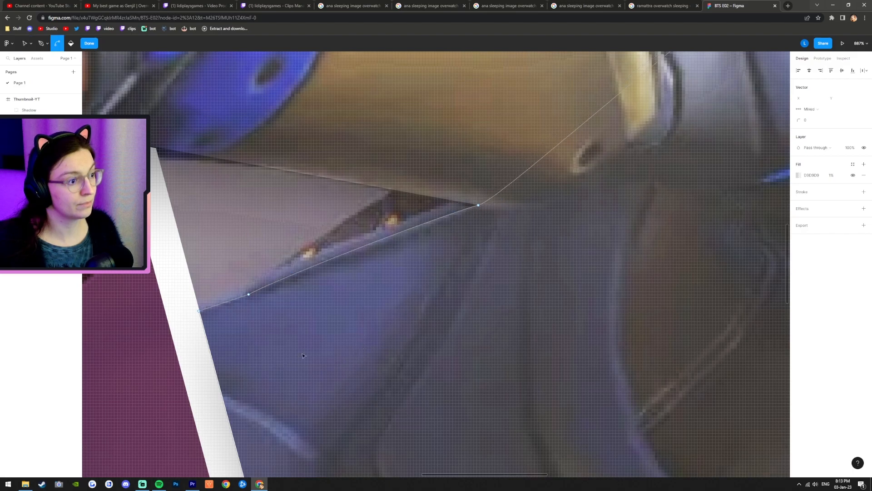
# Step: Finish editing the body shadow path and examine the full composition of the thumbnail zoomed out
pyautogui.scroll(-5, 337, 210)
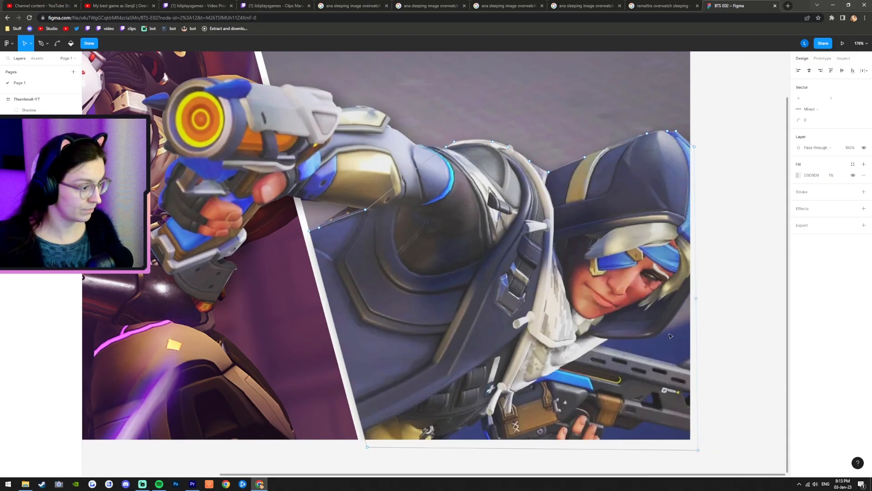
pyautogui.click(404, 294)
pyautogui.click(737, 340)
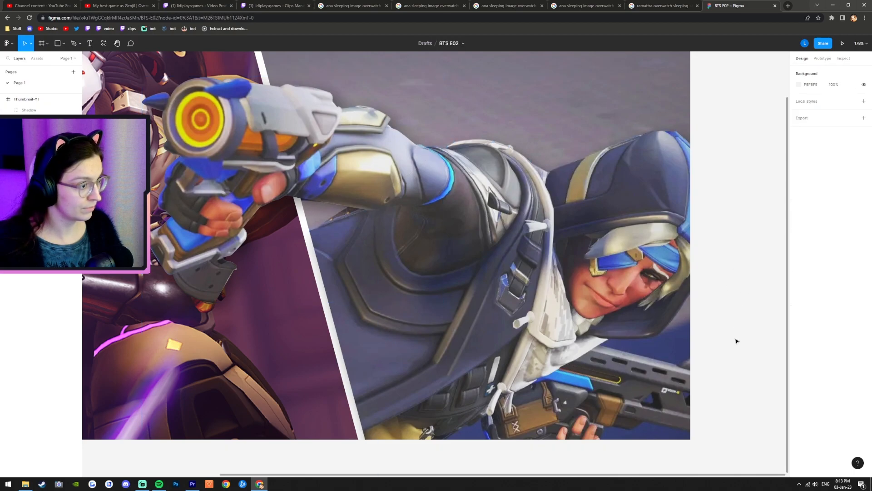
pyautogui.scroll(-3, 754, 349)
pyautogui.scroll(-3, 753, 349)
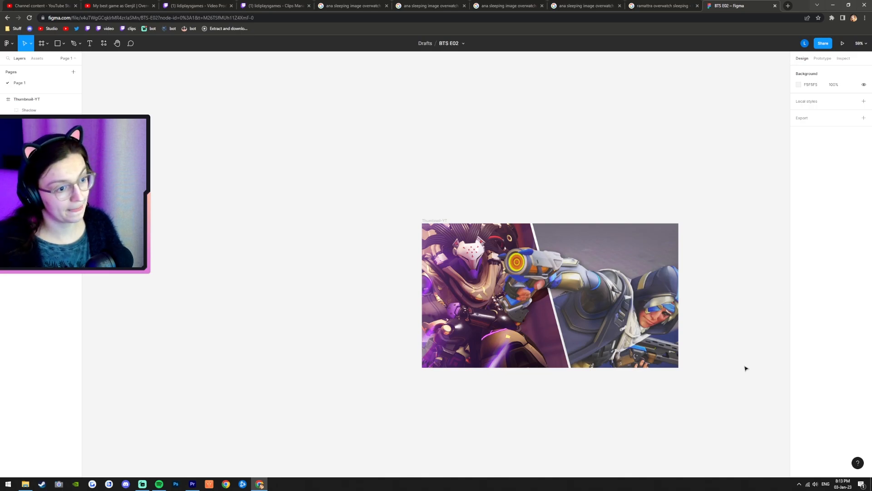
pyautogui.scroll(-2, 418, 265)
pyautogui.scroll(2, 621, 333)
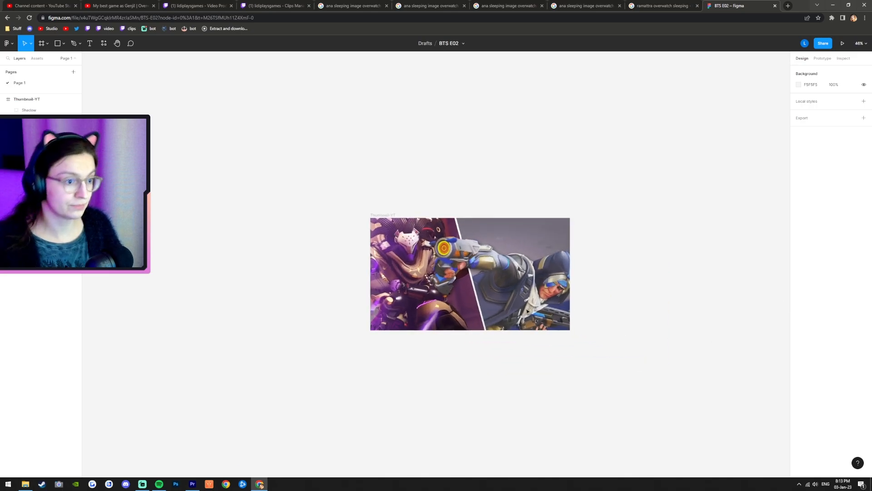
# Step: Check the finished composition, then export the Thumbnail-YT frame as Thumbnail-YT-02.png into the stream/banners folder
pyautogui.scroll(3, 571, 329)
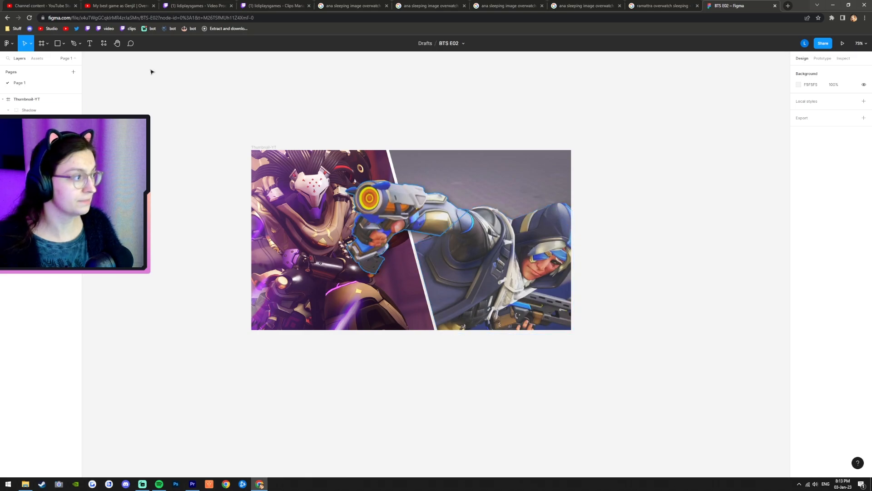
pyautogui.scroll(-2, 677, 273)
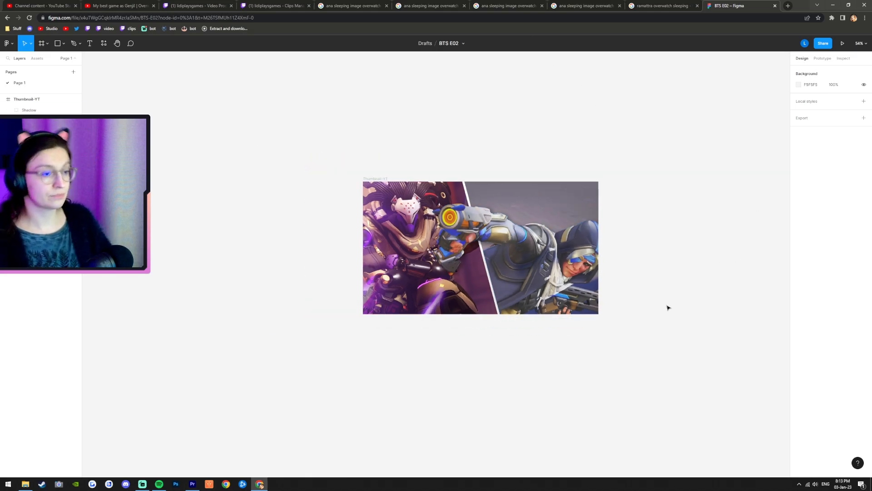
pyautogui.scroll(3, 627, 273)
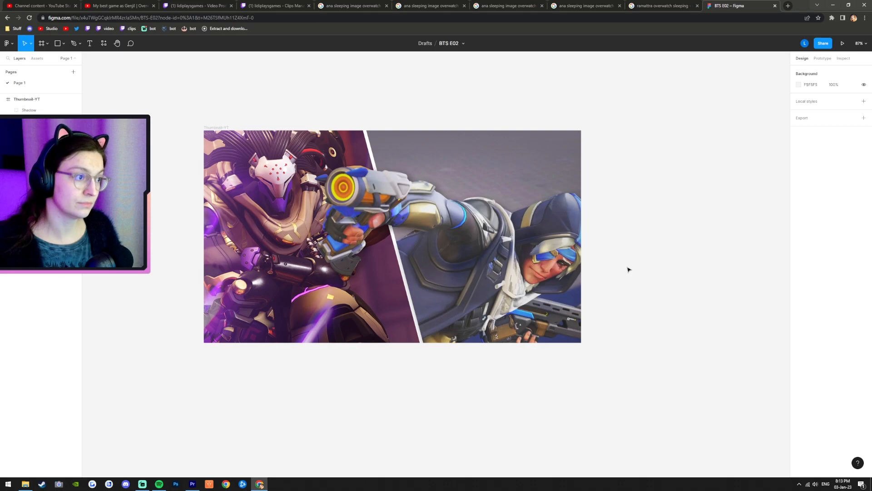
pyautogui.scroll(-2, 629, 269)
pyautogui.scroll(3, 505, 236)
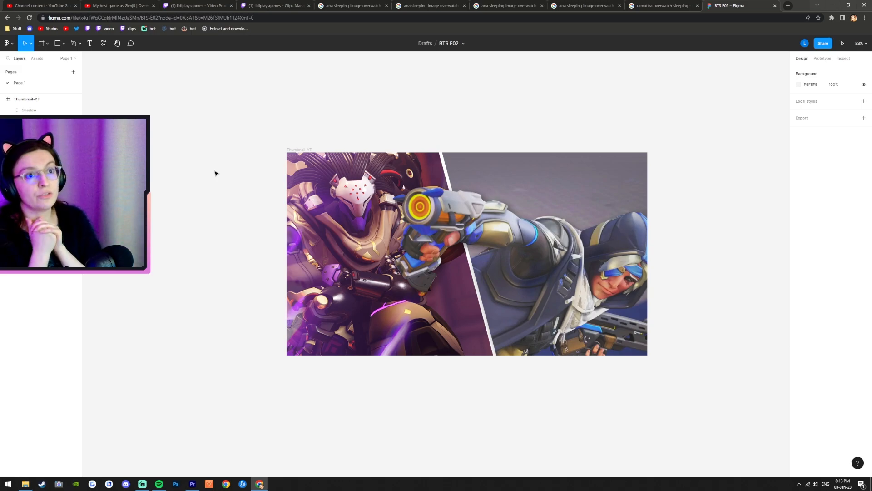
pyautogui.click(307, 150)
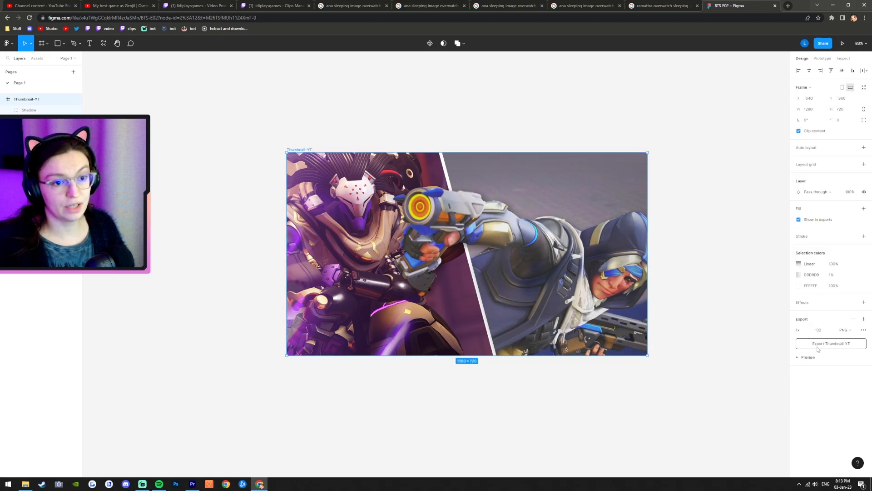
pyautogui.click(830, 344)
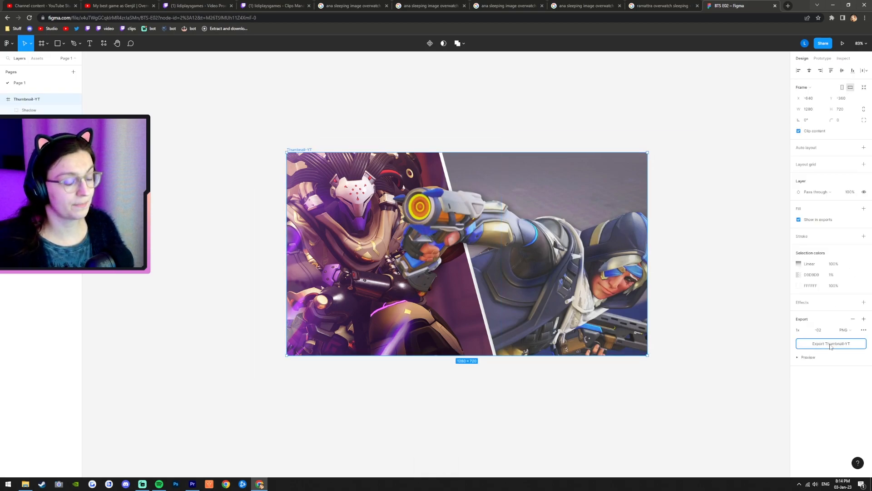
pyautogui.click(28, 104)
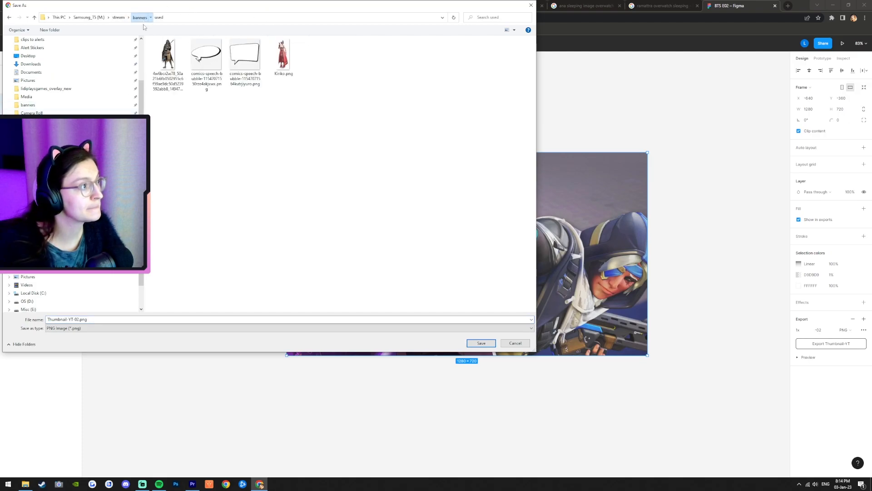
pyautogui.click(139, 17)
pyautogui.click(484, 345)
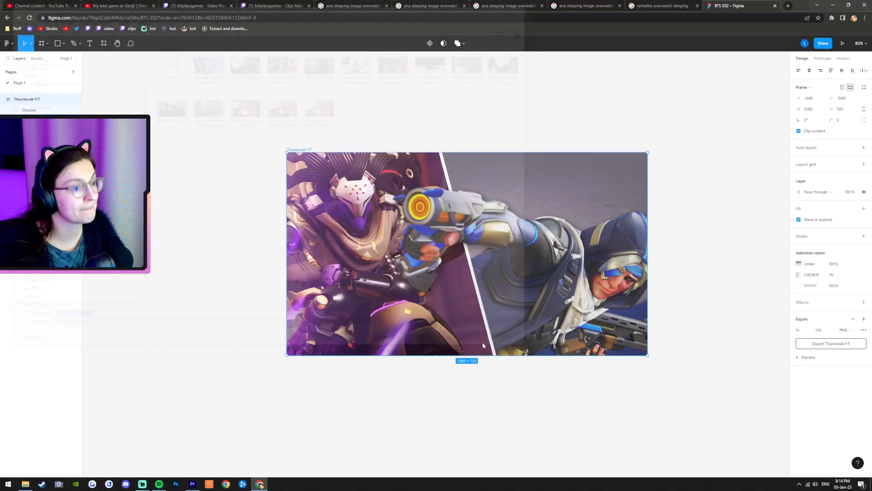
# Step: Switch to YouTube Studio in a new browser tab and start a video upload up to choosing a file
pyautogui.click(788, 6)
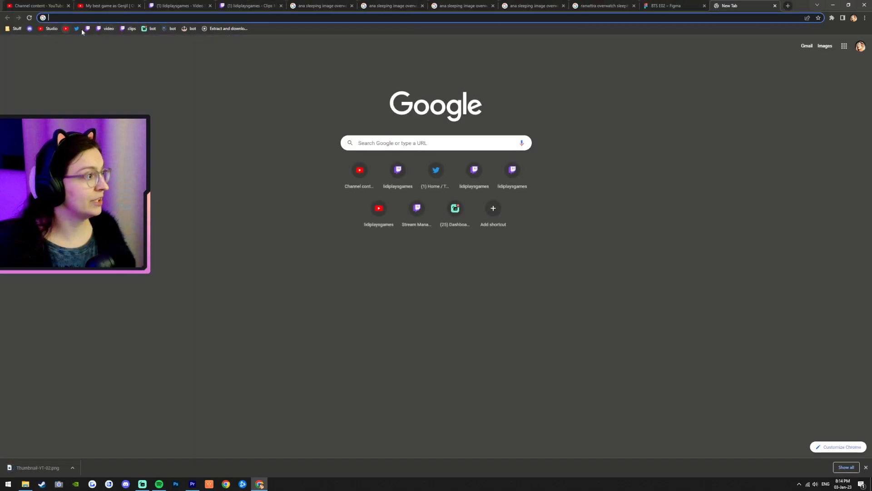
pyautogui.click(48, 28)
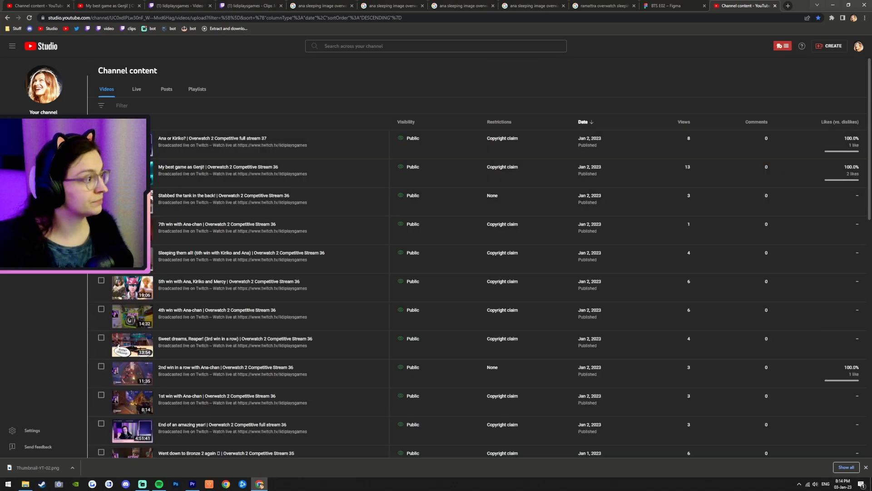
pyautogui.click(829, 46)
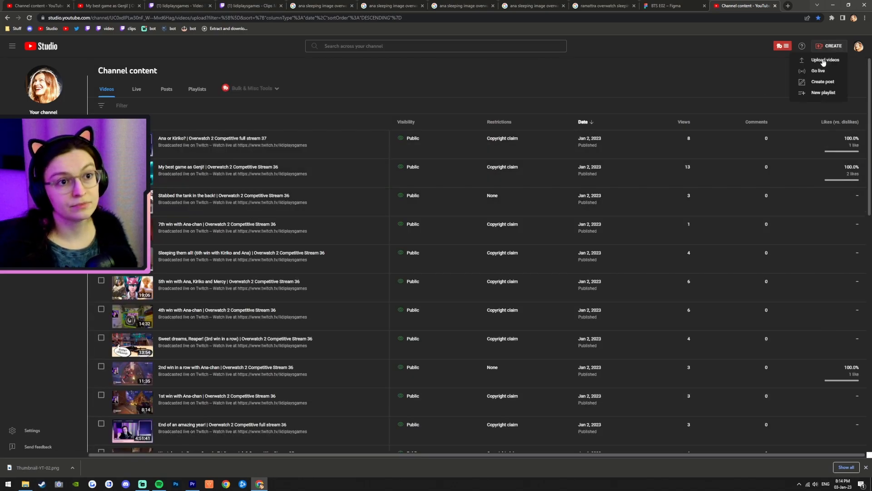
pyautogui.click(824, 60)
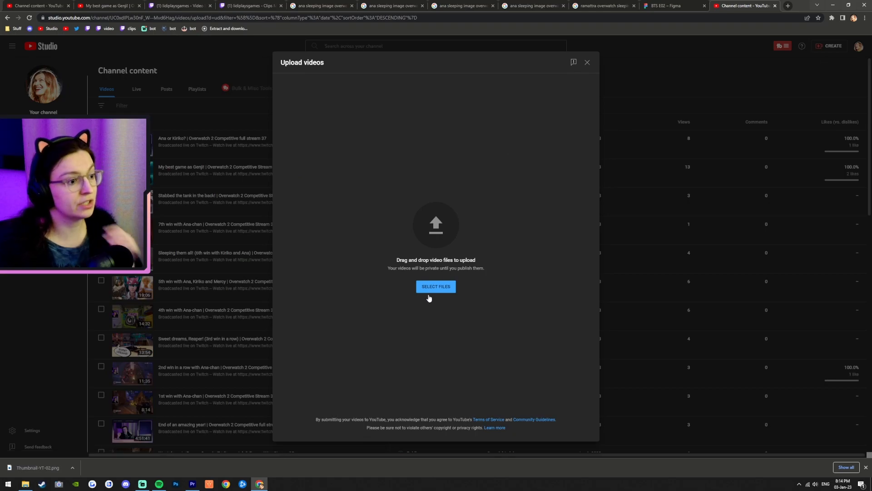
pyautogui.click(432, 291)
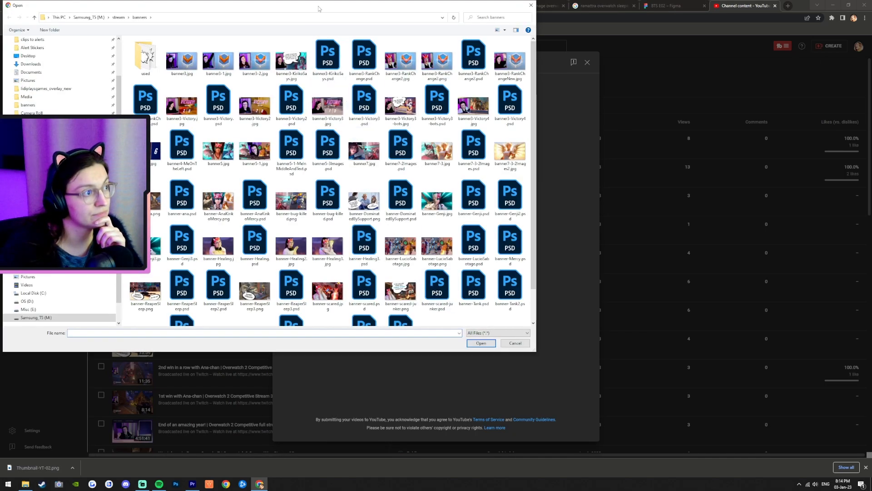
# Step: Upload Stream37-win1.mp4 from the PremierePro folder inside Twitch Overlay
pyautogui.moveTo(319, 8); pyautogui.dragTo(419, 51)
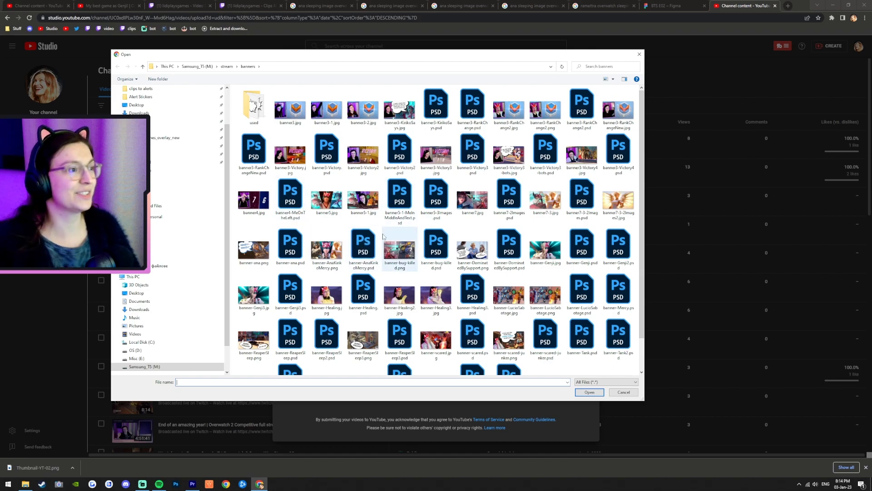
pyautogui.scroll(-2, 464, 139)
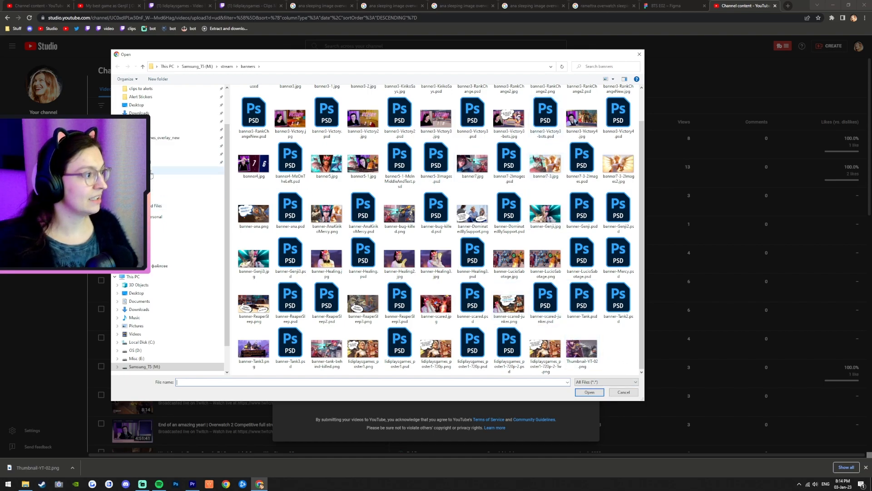
pyautogui.click(131, 178)
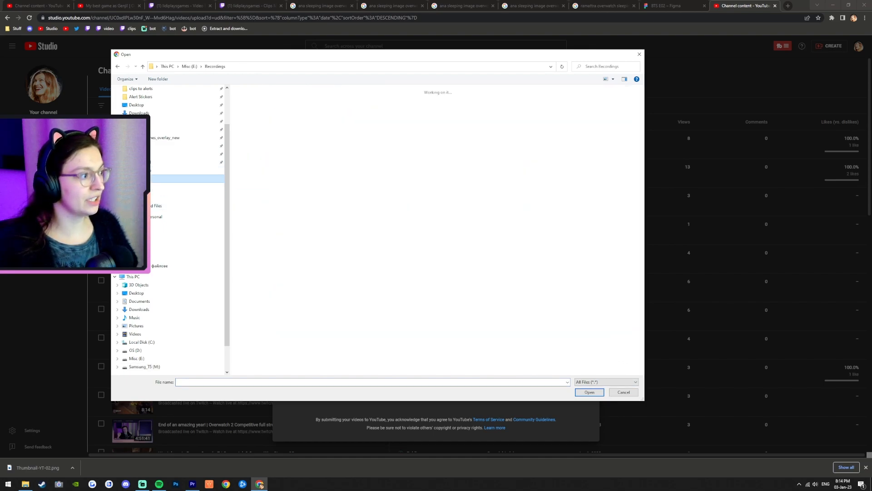
pyautogui.click(132, 171)
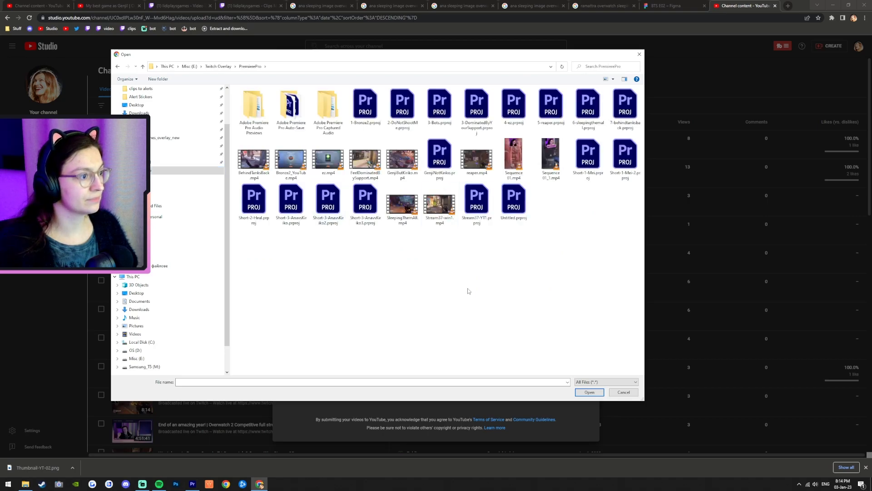
pyautogui.click(440, 222)
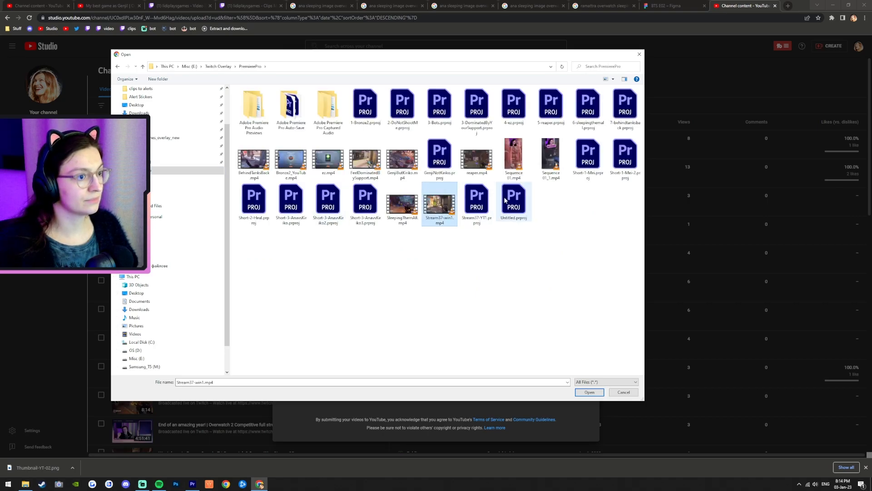
pyautogui.doubleClick(445, 208)
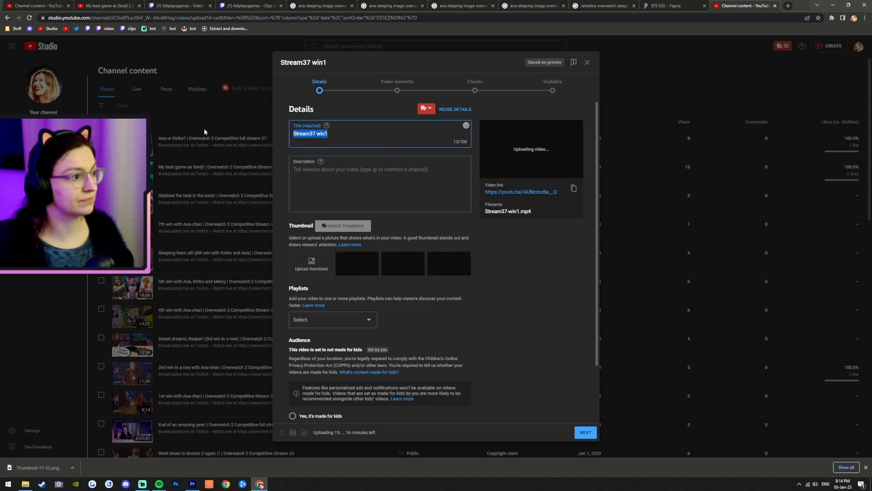
# Step: Add the video to the "Overwatch 2 games to remember!" playlist
pyautogui.click(370, 326)
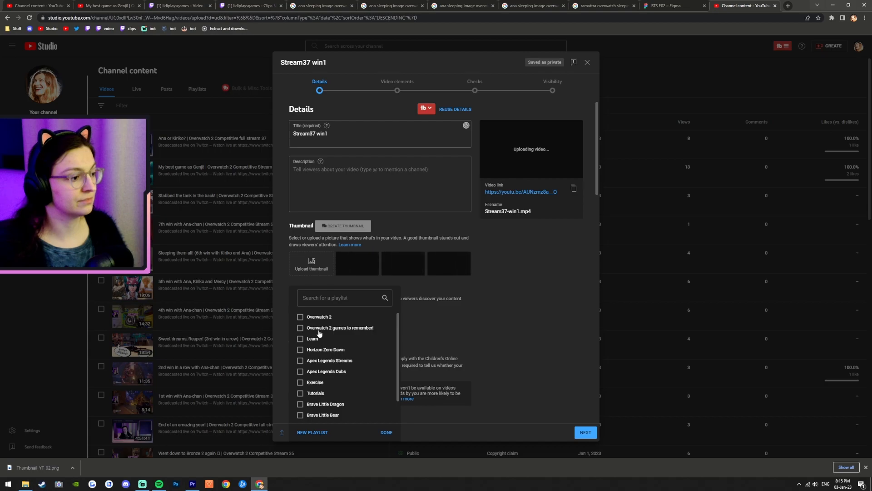
pyautogui.click(324, 329)
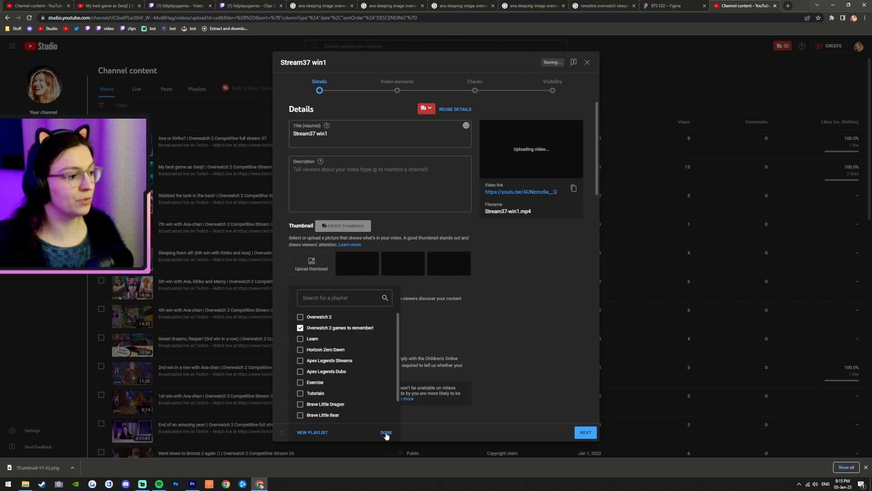
pyautogui.click(387, 433)
# Step: Set the video's game title to Overwatch 2 (2022) under the Gaming category
pyautogui.scroll(-15, 534, 359)
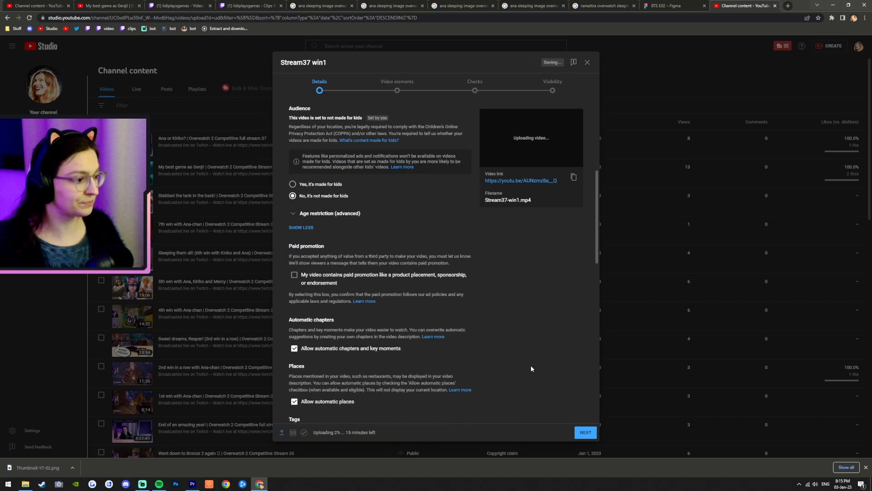
pyautogui.click(327, 270)
pyautogui.write('overwat')
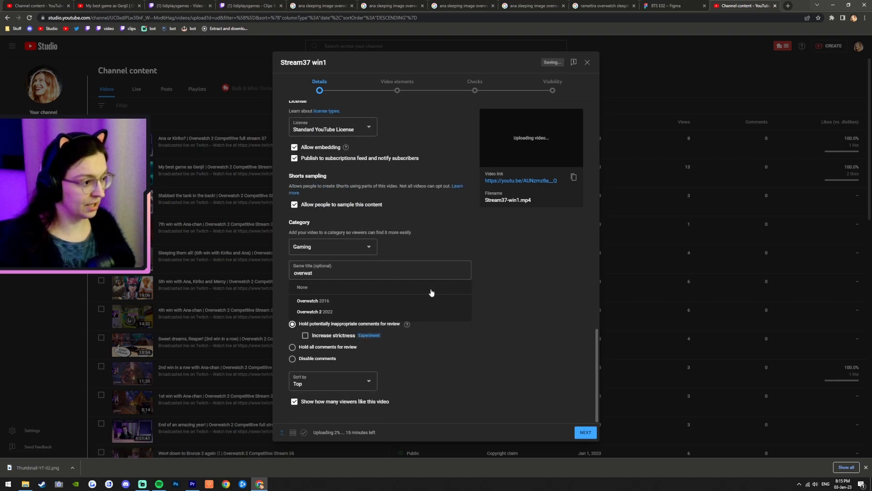
pyautogui.click(321, 317)
# Step: Upload Thumbnail-YT-02.png from the banners folder as the video's thumbnail
pyautogui.scroll(15, 522, 395)
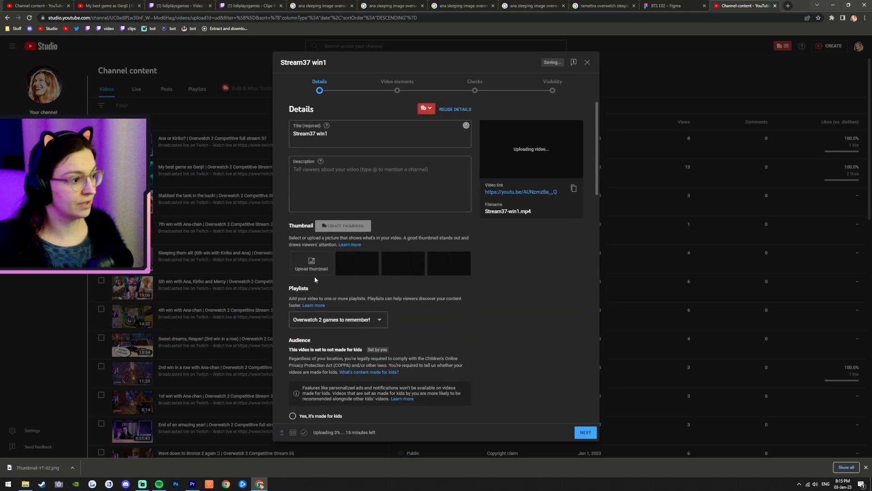
pyautogui.click(311, 263)
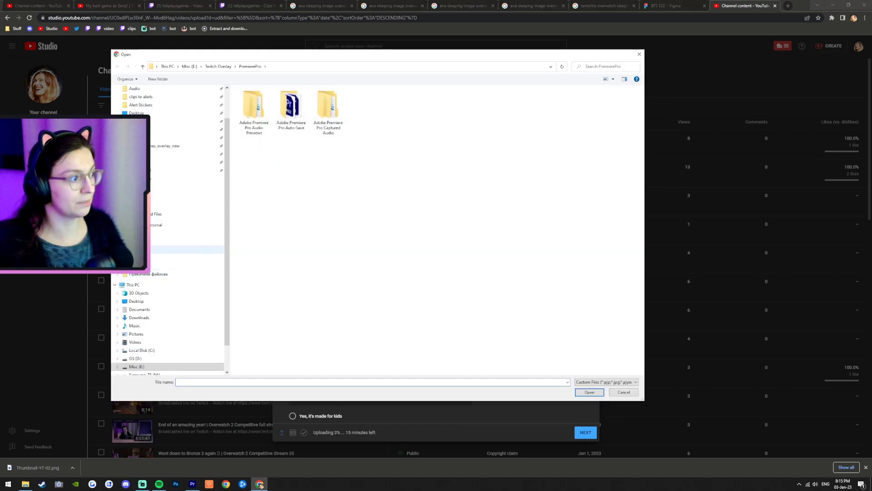
pyautogui.click(201, 198)
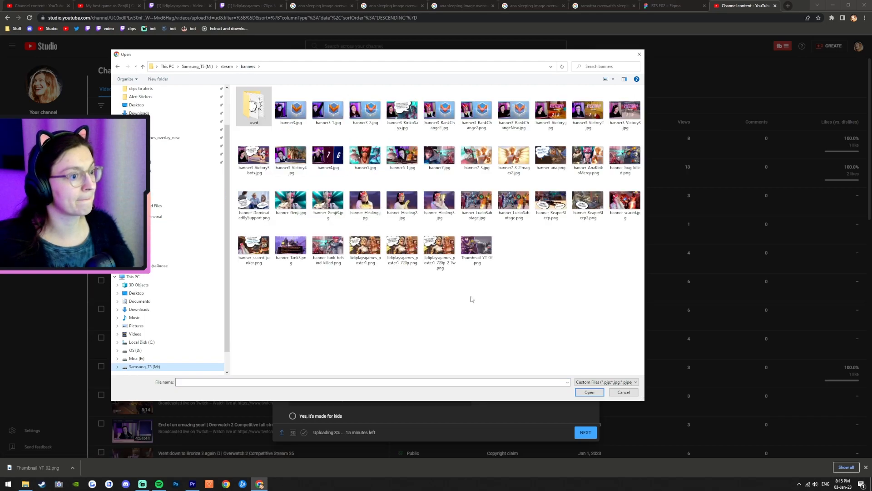
pyautogui.click(482, 247)
pyautogui.doubleClick(483, 247)
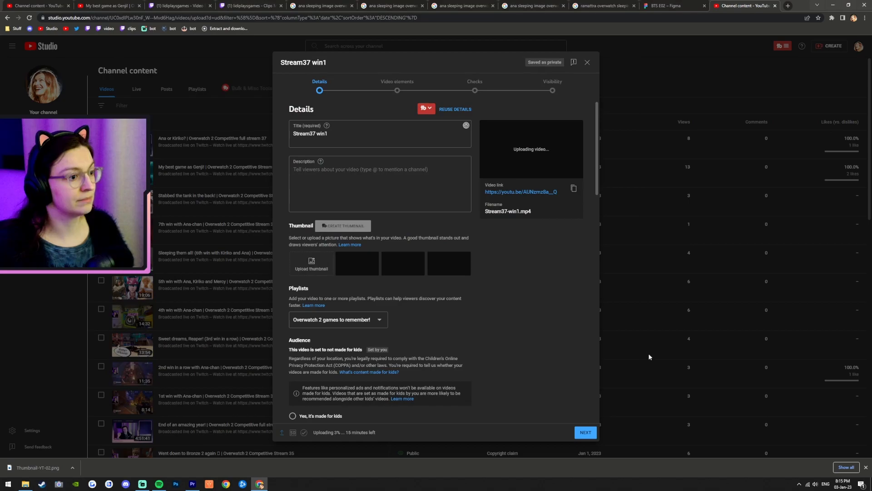
# Step: Replace the video title with the one copied from the Twitch highlight and change its opening words to "Ana vs Ramattra"
pyautogui.moveTo(337, 133); pyautogui.dragTo(220, 131)
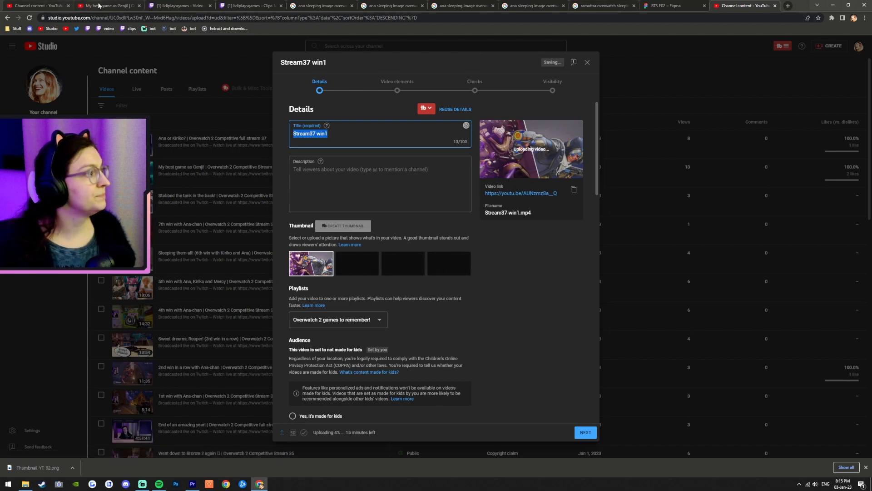
pyautogui.click(179, 6)
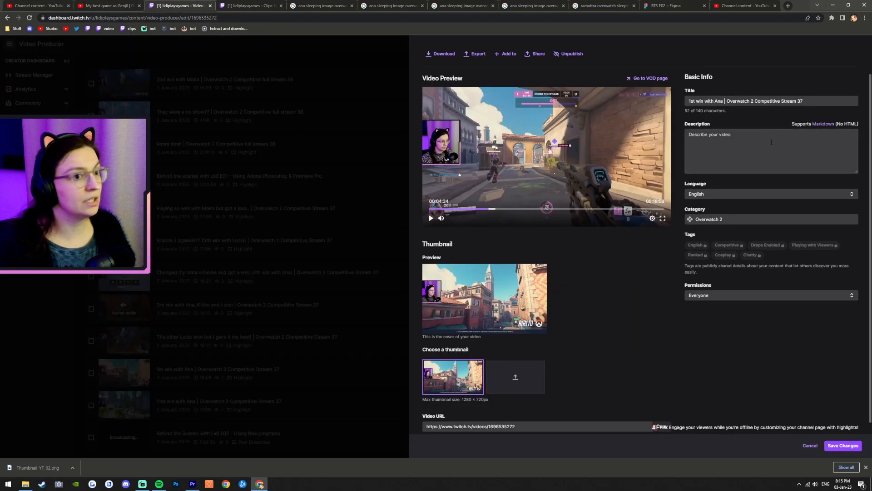
pyautogui.click(804, 101)
pyautogui.hotkey('ctrl', 'a')
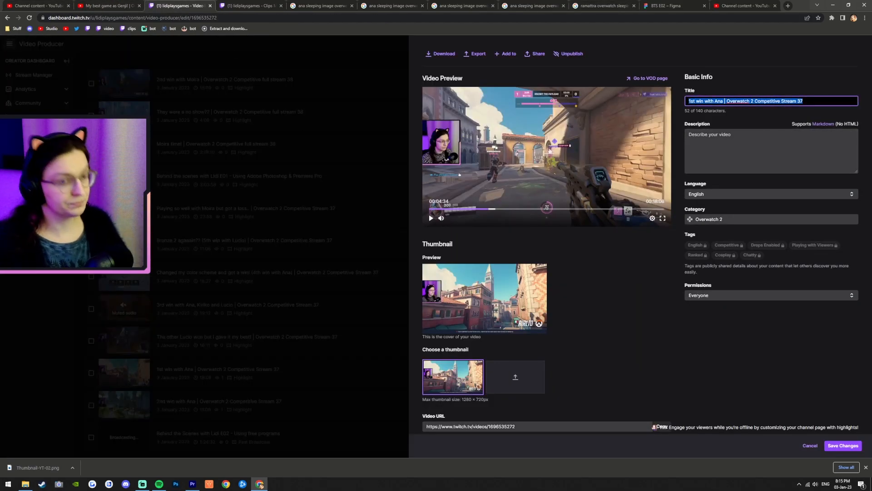
pyautogui.hotkey('ctrl', 'c')
pyautogui.click(759, 6)
pyautogui.hotkey('ctrl', 'v')
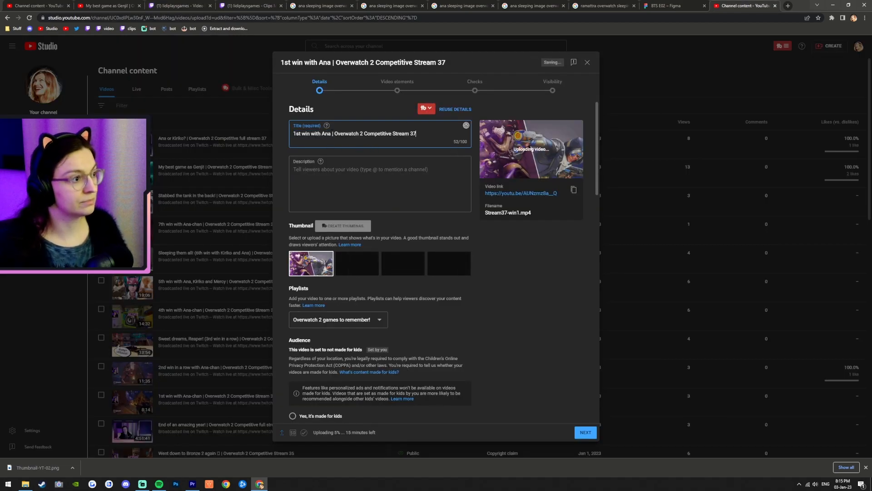
pyautogui.hotkey('shift', 'Home')
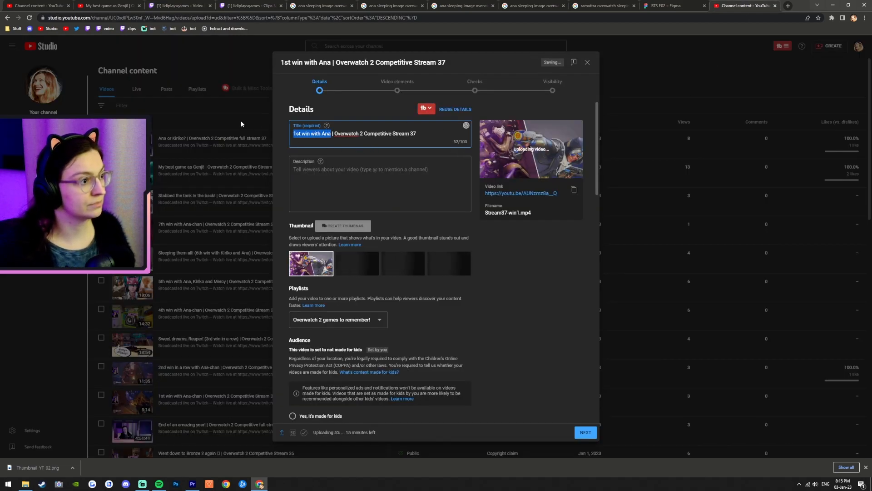
pyautogui.write('Ana vs Ramattra')
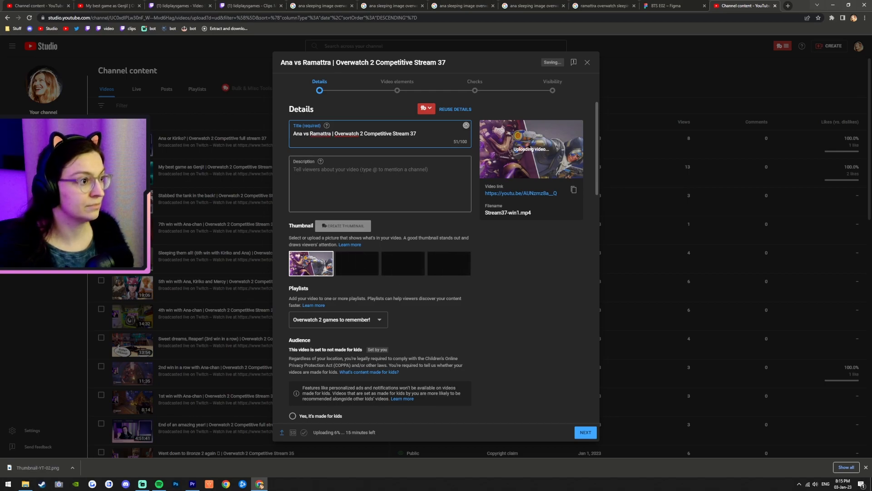
# Step: Copy the description from the "Ana or Kiriko?" full stream 37 video and paste it into the new upload's description
pyautogui.press('Tab')
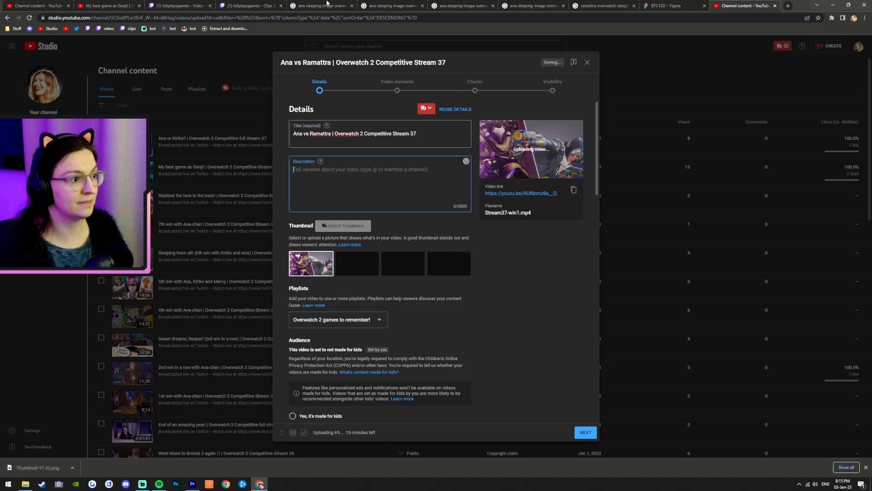
pyautogui.click(179, 6)
pyautogui.click(121, 6)
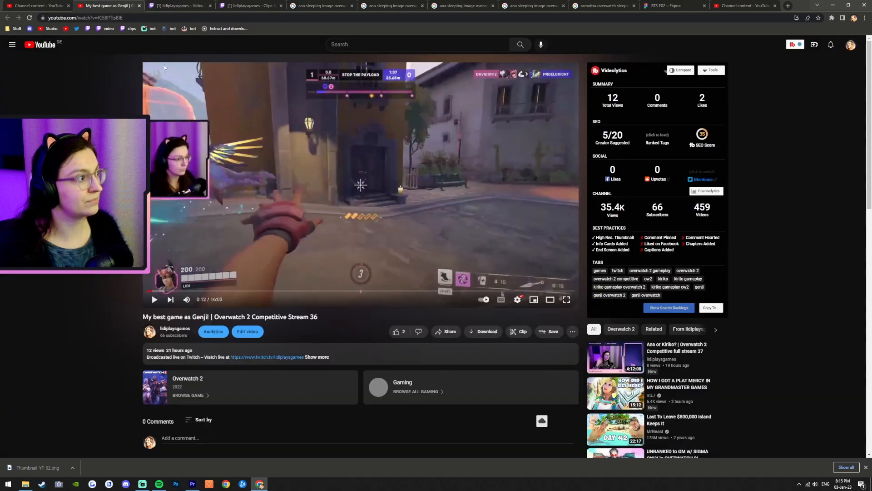
pyautogui.click(25, 3)
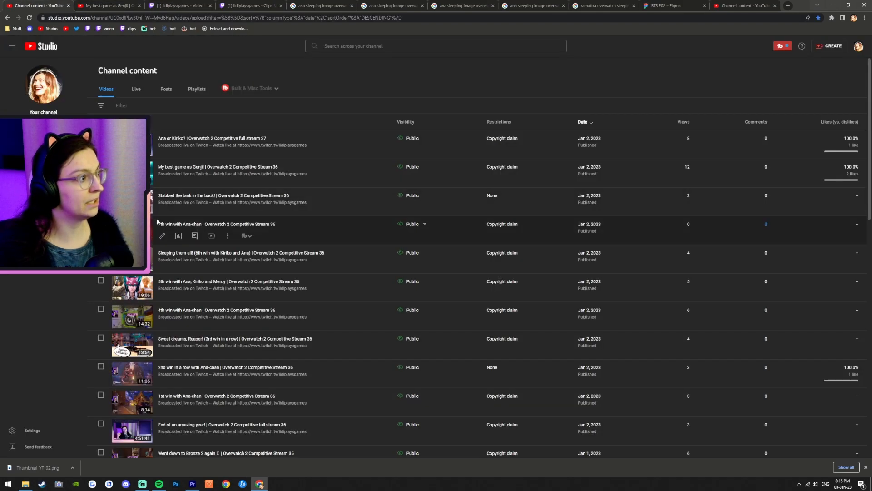
pyautogui.click(185, 139)
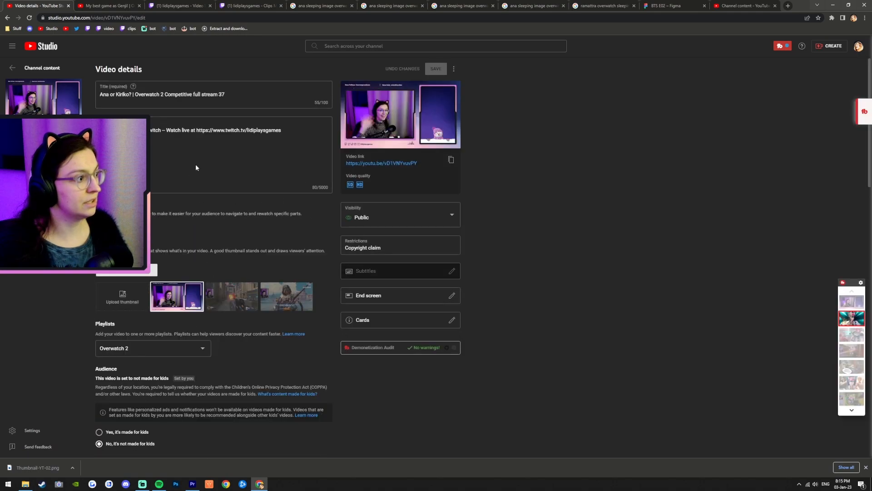
pyautogui.tripleClick(238, 132)
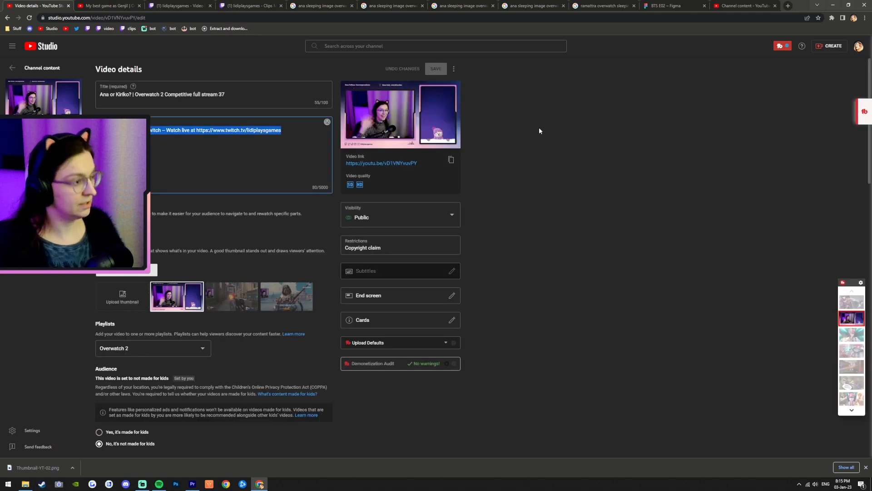
pyautogui.click(730, 3)
pyautogui.hotkey('ctrl', 'v')
# Step: Examine the tags used on the Genji video and the full stream 37 video as reference for the new upload
pyautogui.scroll(-3, 412, 358)
pyautogui.scroll(-6, 408, 350)
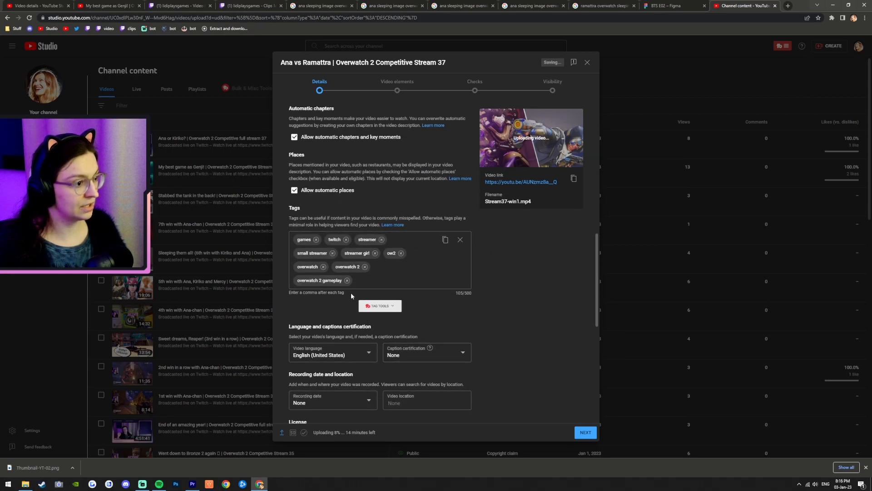
pyautogui.click(87, 3)
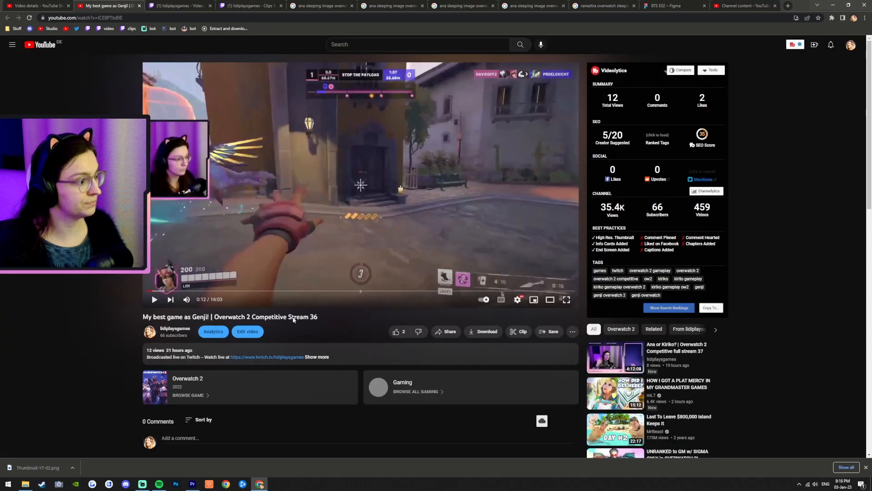
pyautogui.scroll(-3, 282, 296)
pyautogui.click(36, 6)
pyautogui.click(140, 5)
pyautogui.scroll(-10, 258, 336)
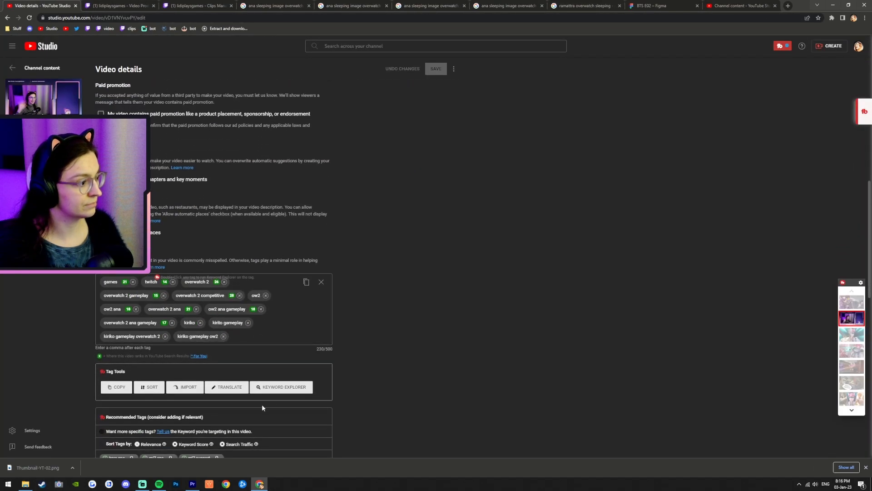
pyautogui.click(11, 70)
# Step: Add the tags "ramattra" and "ramattra overwatch 2" to the new upload from the related search terms
pyautogui.click(719, 5)
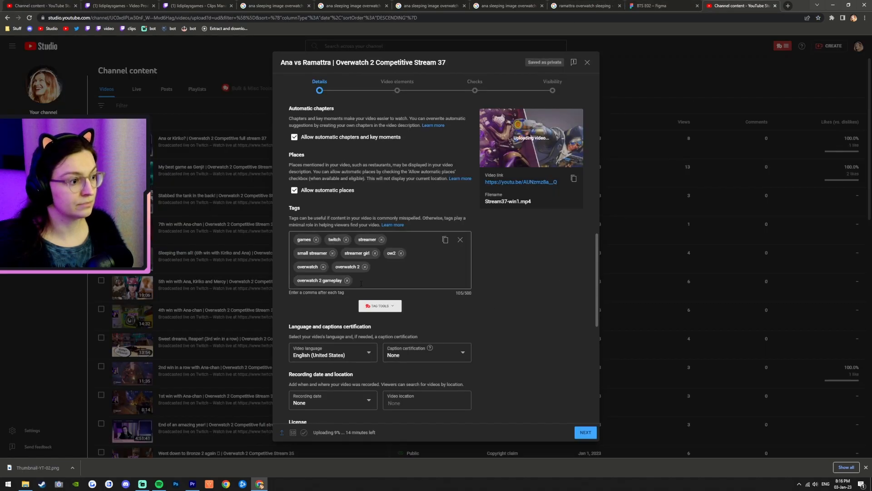
pyautogui.write('rama')
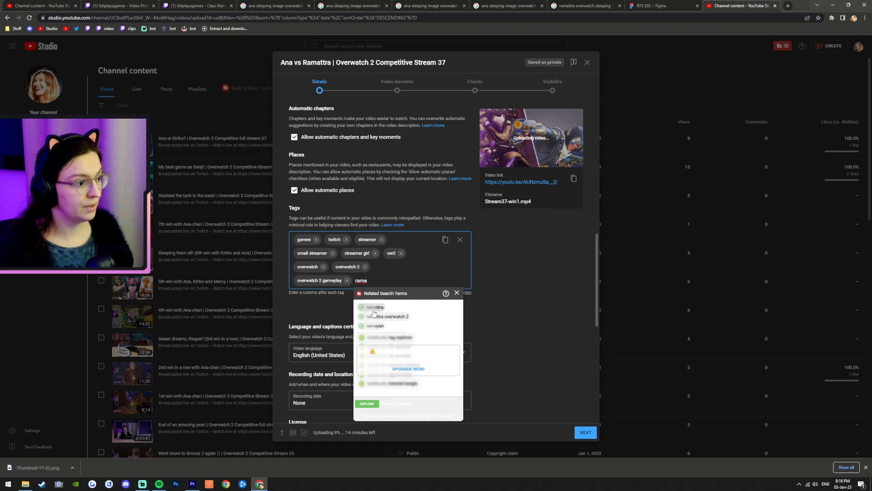
pyautogui.click(377, 307)
pyautogui.click(397, 317)
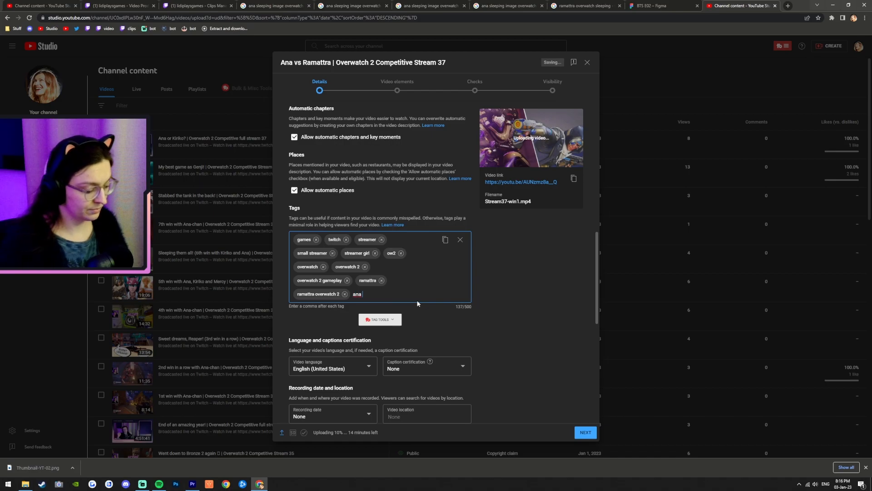
# Step: Add the tags "ana gameplay overwatch 2", "ana gameplay" and "ana gameplay overwatch", plus a tag starting with "overwatch 2"
pyautogui.write('ana gamepl')
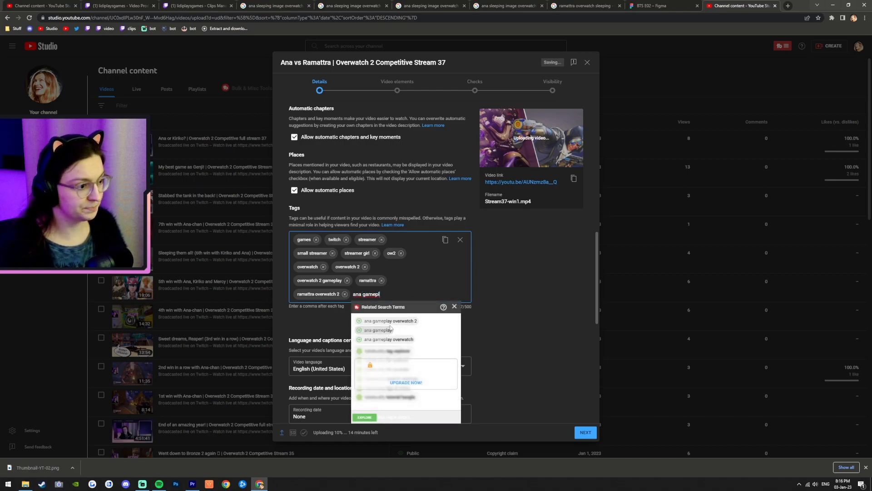
pyautogui.click(386, 321)
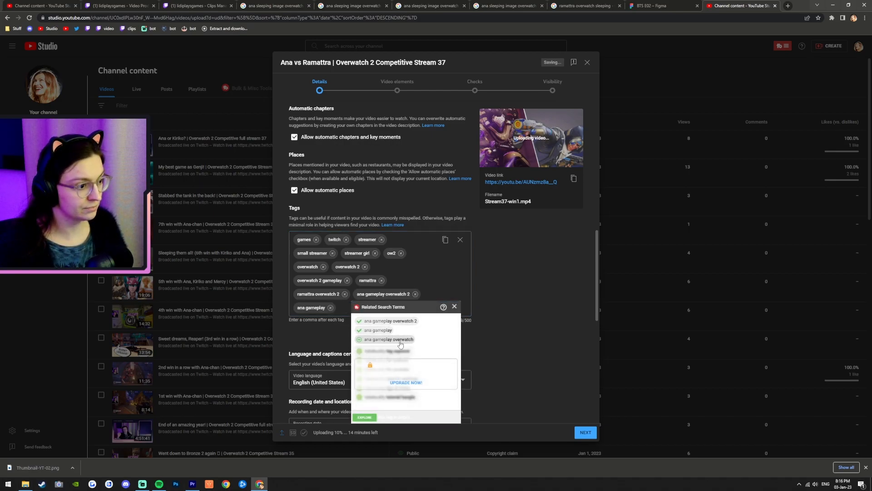
pyautogui.click(403, 341)
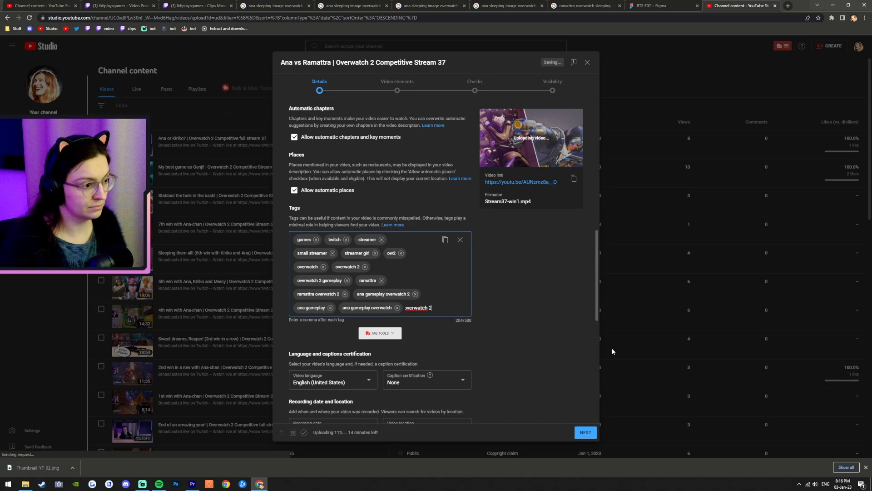
pyautogui.write('a')
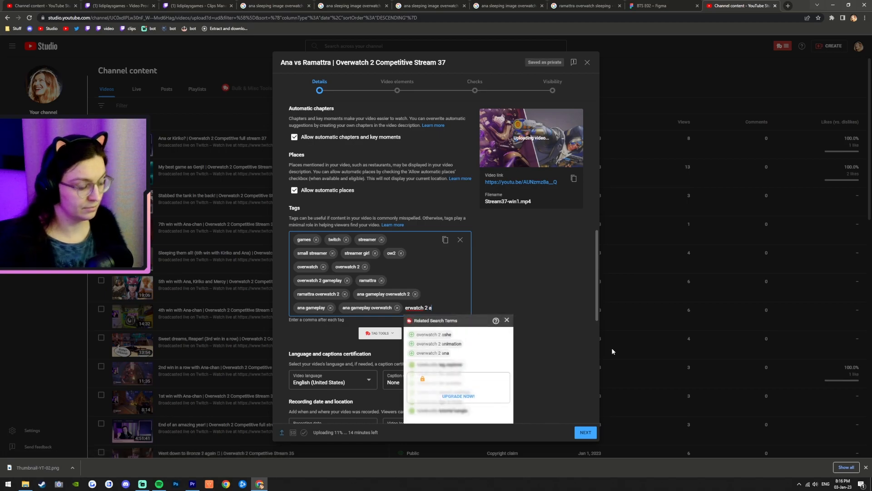
pyautogui.click(587, 347)
# Step: Add and save an end screen with a subscribe element, a best-for-viewer video and the "Overwatch 2 games to remember!" playlist
pyautogui.scroll(-8, 544, 364)
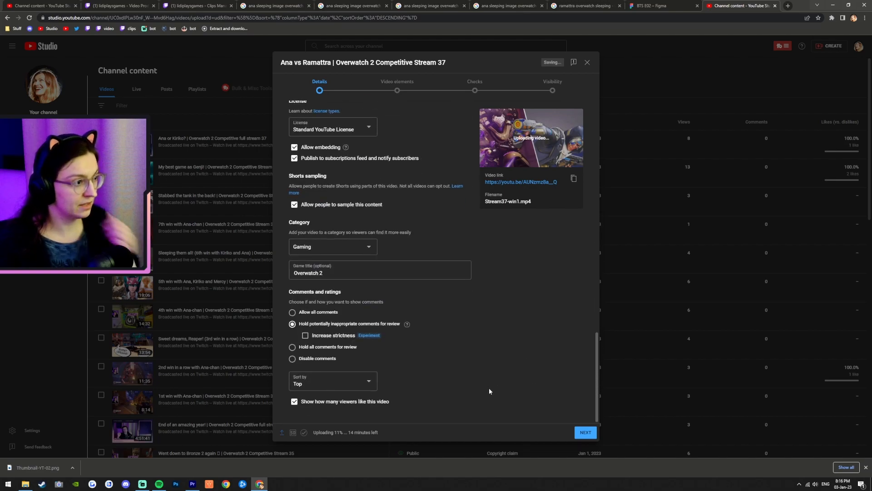
pyautogui.scroll(2, 491, 387)
pyautogui.click(586, 432)
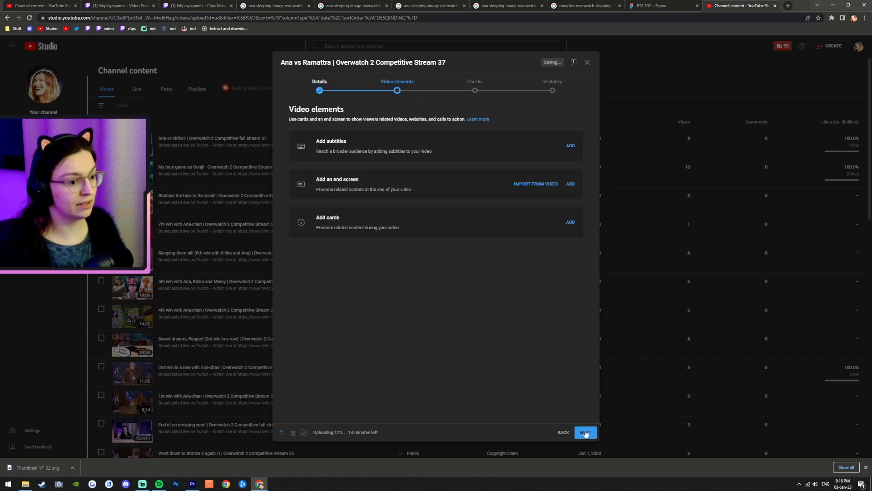
pyautogui.click(492, 187)
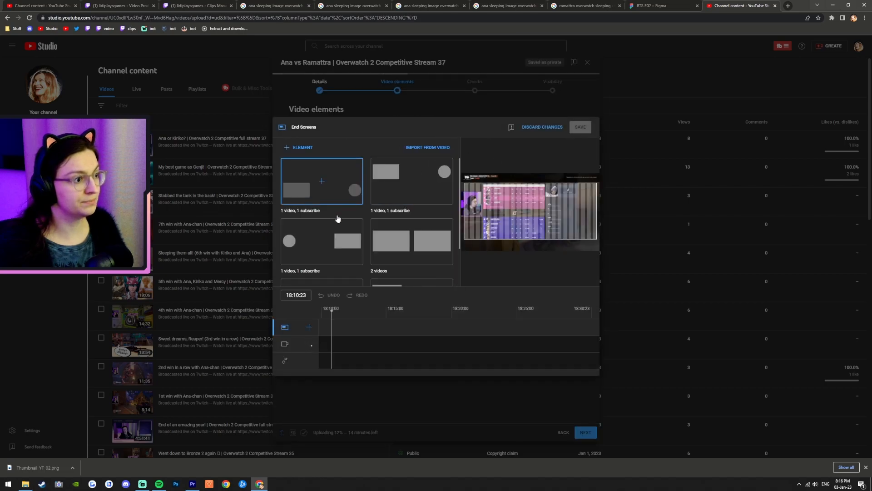
pyautogui.click(331, 187)
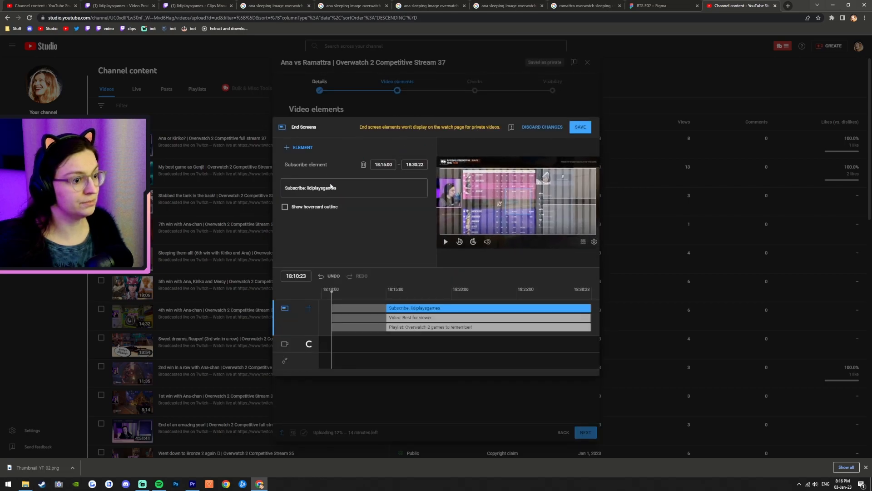
pyautogui.click(581, 127)
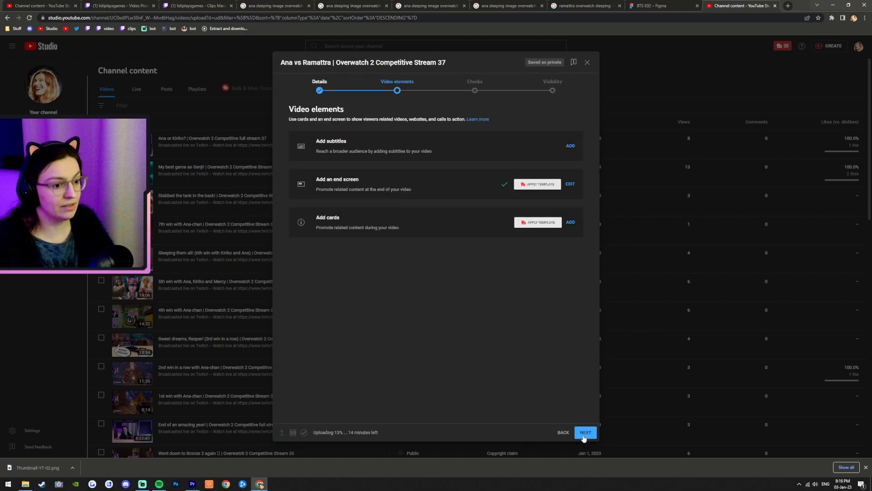
# Step: Continue past the checks and publish the Ana vs Ramattra video with Public visibility
pyautogui.click(585, 434)
pyautogui.click(586, 433)
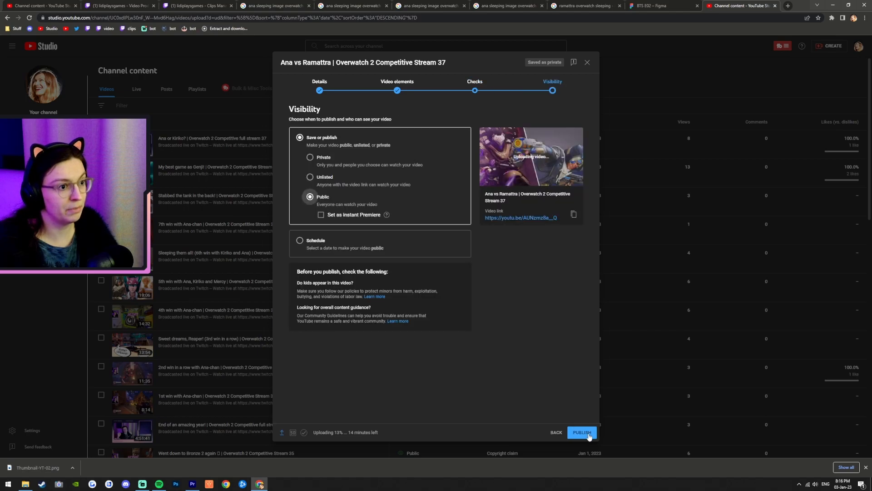
pyautogui.click(587, 434)
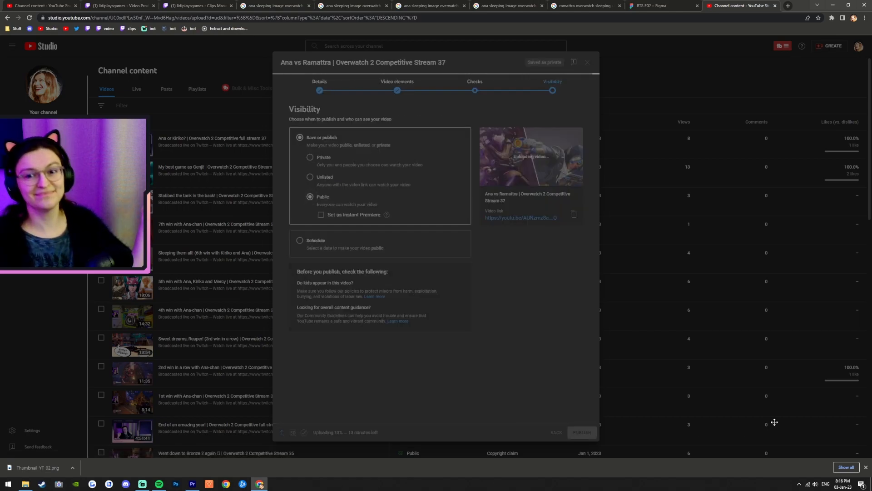